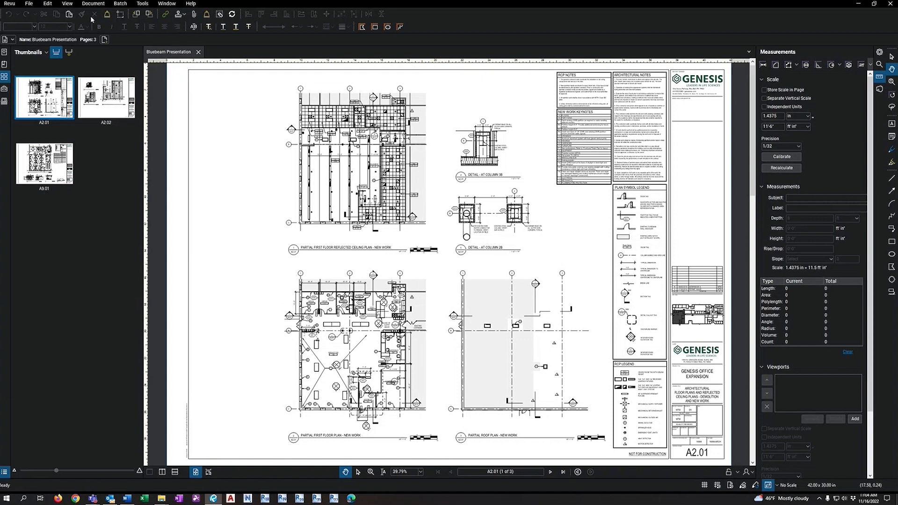
{"action": "left_click", "coordinate": [10, 4]}
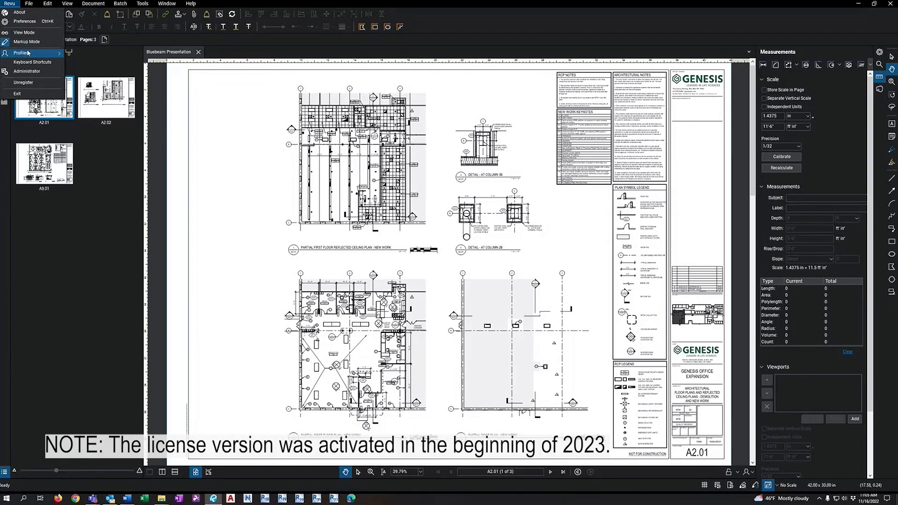
{"action": "mouse_move", "coordinate": [27, 54]}
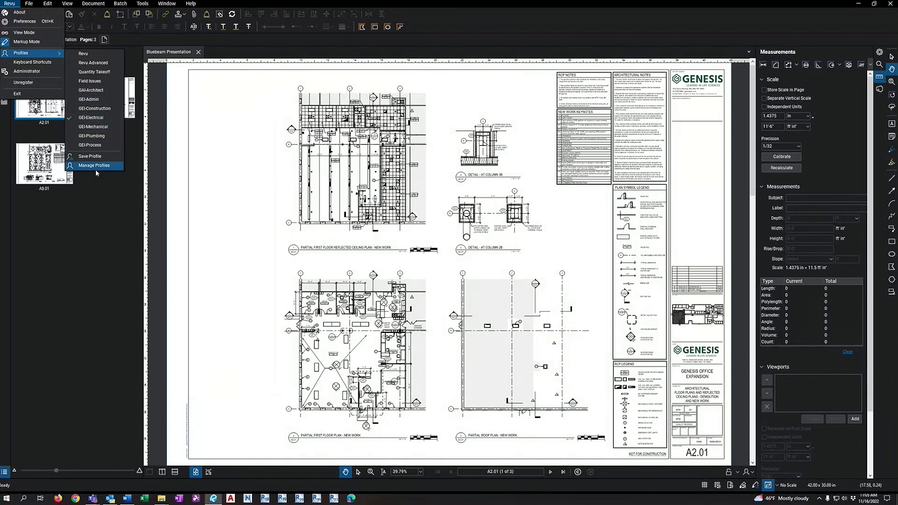
{"action": "left_click", "coordinate": [97, 207]}
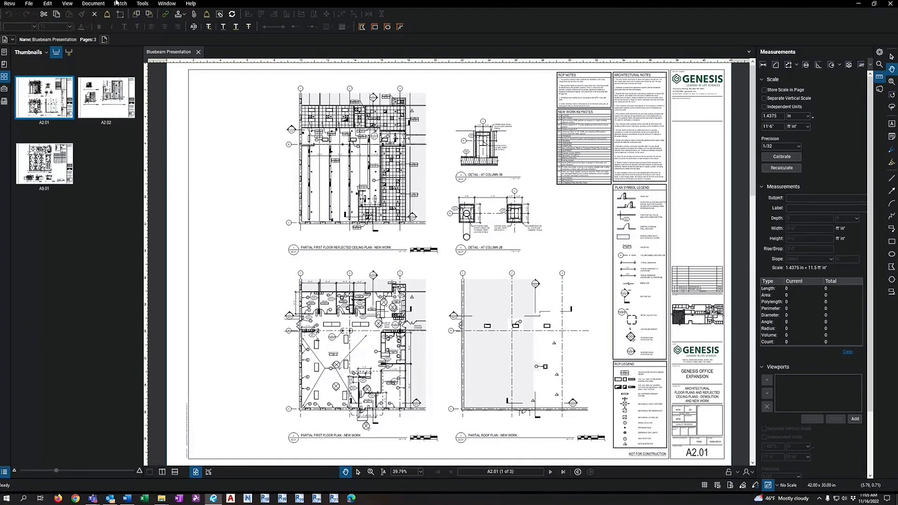
{"action": "left_click", "coordinate": [162, 5]}
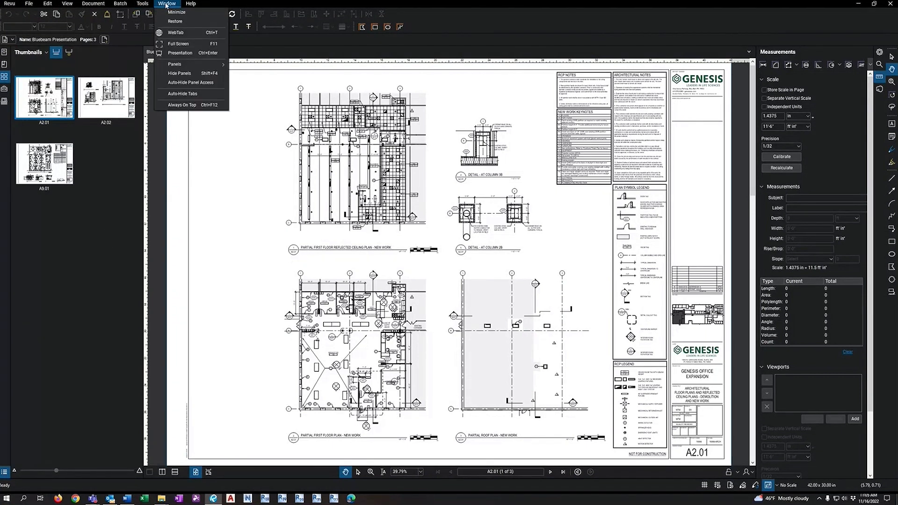
{"action": "mouse_move", "coordinate": [191, 5]}
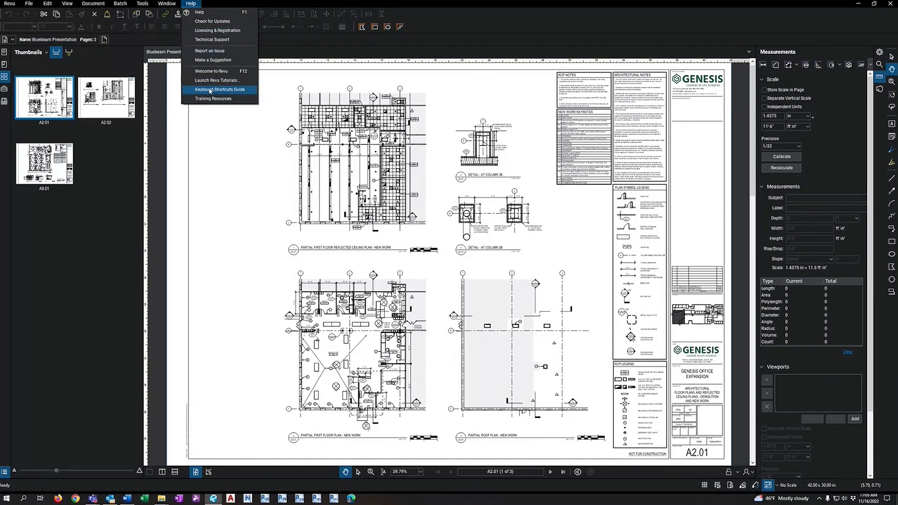
{"action": "mouse_move", "coordinate": [146, 6]}
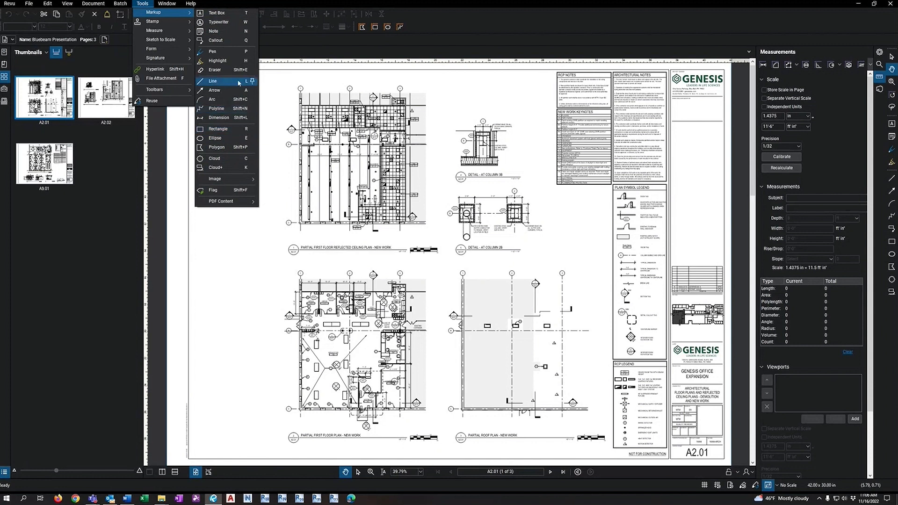
- Open the Keyboard Shortcuts Guide and set it to display one full page at a time
{"action": "mouse_move", "coordinate": [46, 7]}
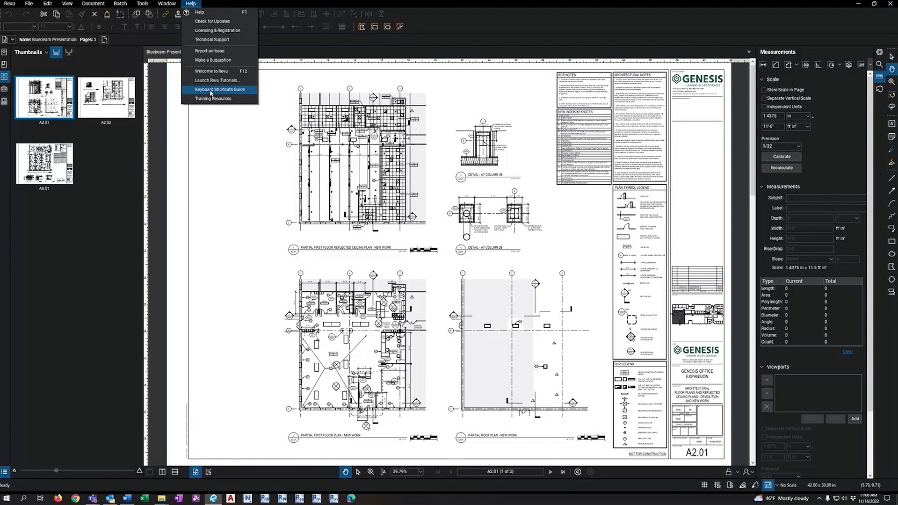
{"action": "left_click", "coordinate": [211, 90]}
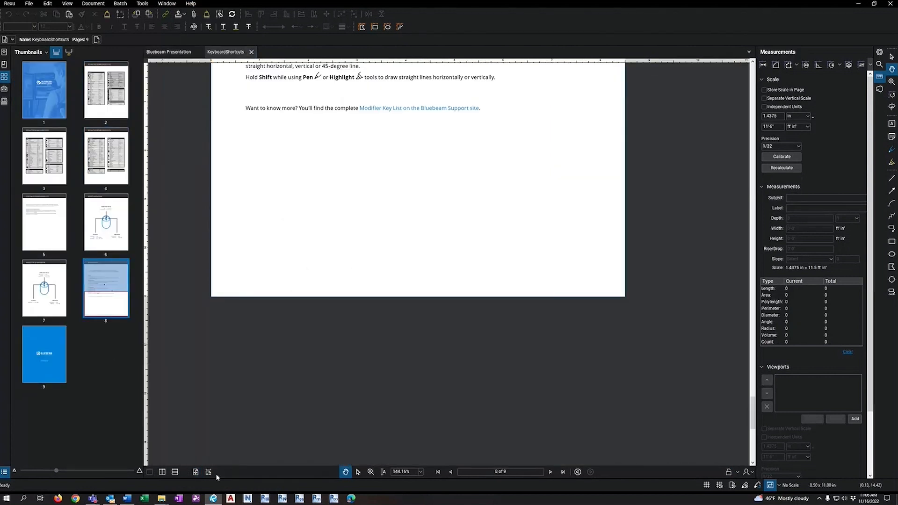
{"action": "left_click", "coordinate": [196, 472]}
- Browse pages 2 to 8 of the guide, covering default shortcuts, custom shortcuts, mouse functions and modifier keys
{"action": "left_click", "coordinate": [106, 90]}
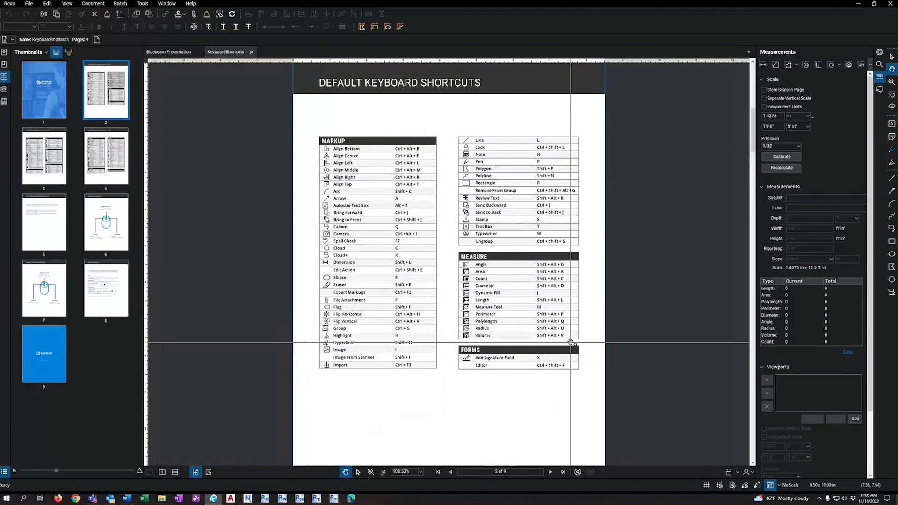
{"action": "left_click", "coordinate": [45, 156]}
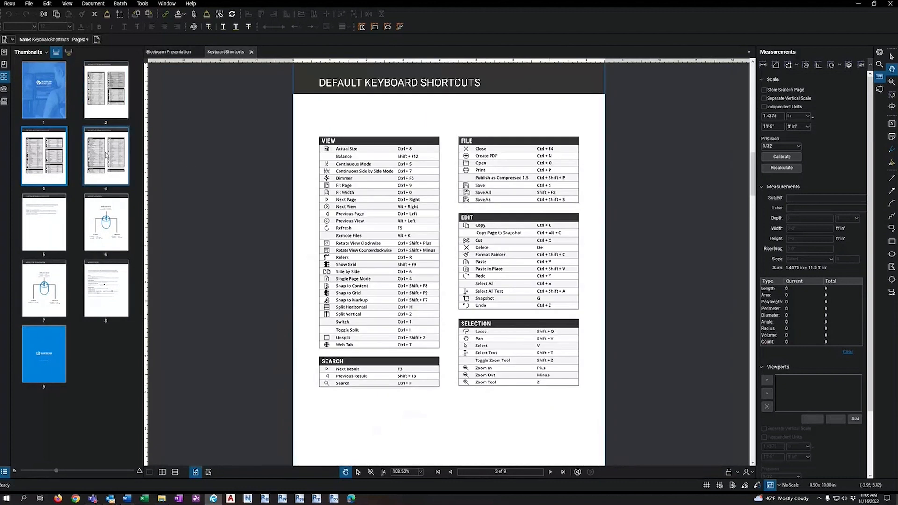
{"action": "left_click", "coordinate": [107, 154]}
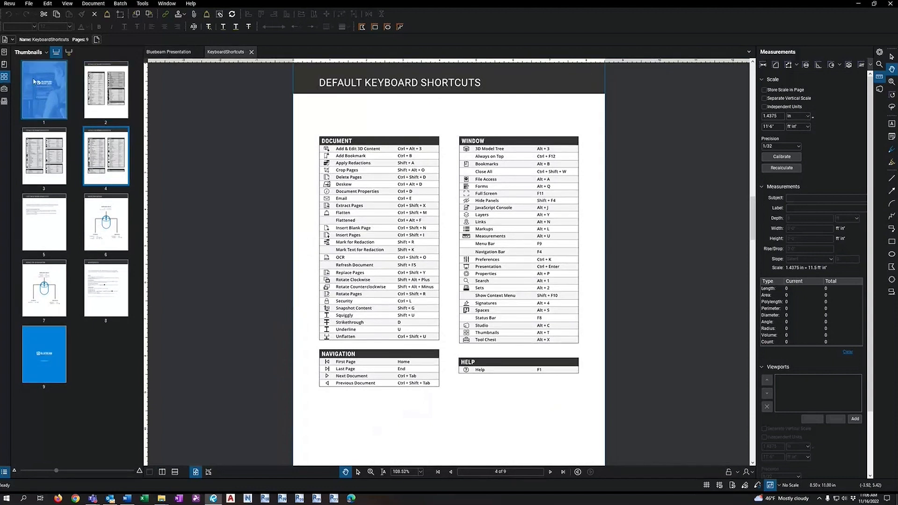
{"action": "left_click", "coordinate": [51, 229]}
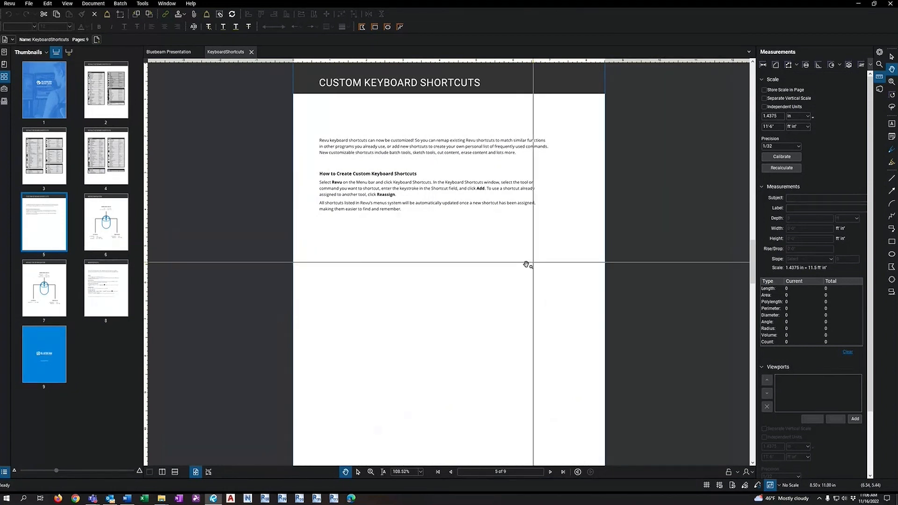
{"action": "left_click", "coordinate": [102, 226]}
{"action": "left_click", "coordinate": [56, 288]}
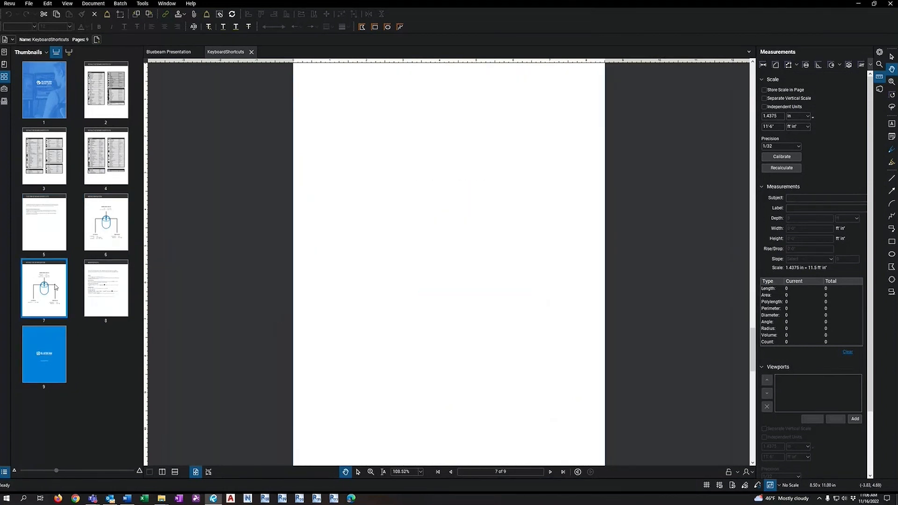
{"action": "left_click", "coordinate": [112, 294]}
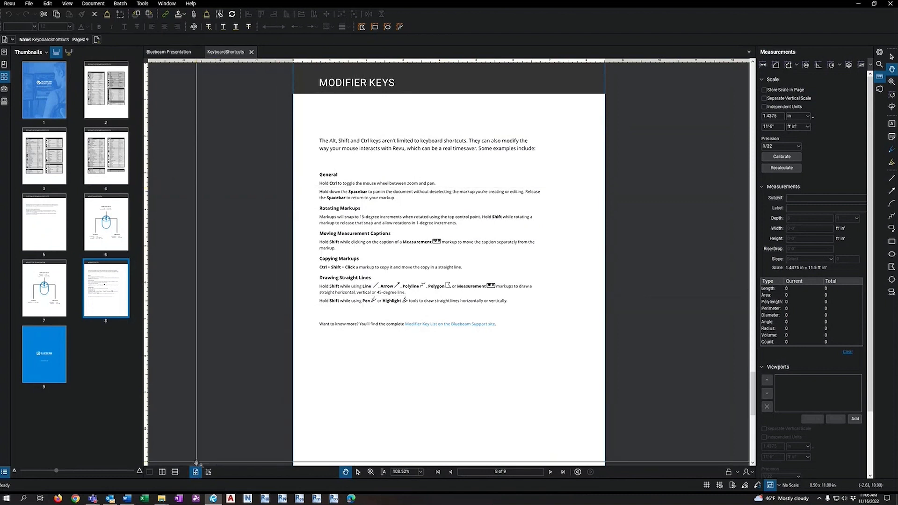
- Examine the Modifier Keys page, including the tips on copying markups and drawing straight lines
{"action": "scroll", "coordinate": [394, 233], "scroll_direction": "down", "scroll_amount": 1}
{"action": "scroll", "coordinate": [395, 239], "scroll_direction": "up", "scroll_amount": 2}
{"action": "scroll", "coordinate": [394, 241], "scroll_direction": "down", "scroll_amount": 1}
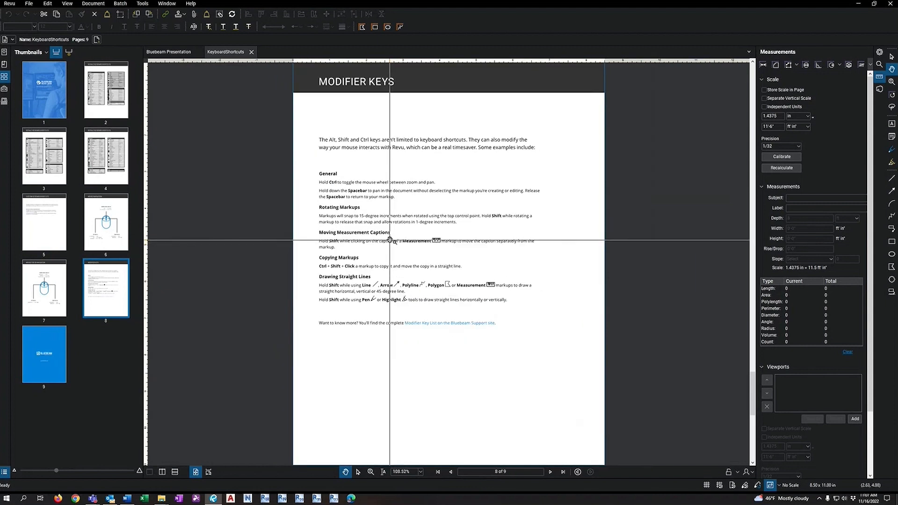
{"action": "scroll", "coordinate": [395, 251], "scroll_direction": "up", "scroll_amount": 1}
{"action": "scroll", "coordinate": [395, 249], "scroll_direction": "up", "scroll_amount": 3}
{"action": "scroll", "coordinate": [395, 249], "scroll_direction": "down", "scroll_amount": 4}
{"action": "scroll", "coordinate": [395, 249], "scroll_direction": "up", "scroll_amount": 1}
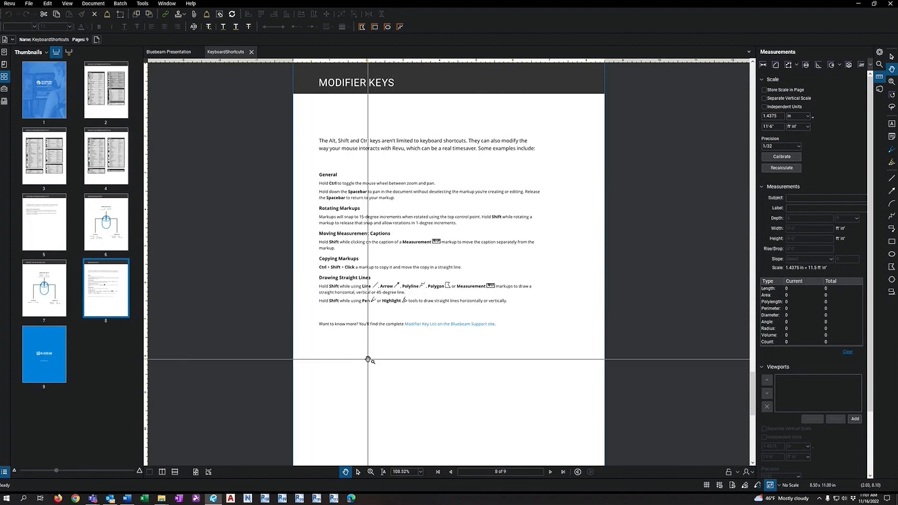
- Draw a trial line markup in the blank area below the Modifier Keys text and undo it
{"action": "key", "text": "l"}
{"action": "mouse_move", "coordinate": [348, 392]}
{"action": "left_mouse_down"}
{"action": "mouse_move", "coordinate": [467, 383]}
{"action": "mouse_move", "coordinate": [461, 410]}
{"action": "mouse_move", "coordinate": [396, 420]}
{"action": "mouse_move", "coordinate": [454, 404]}
{"action": "mouse_move", "coordinate": [435, 408]}
{"action": "mouse_move", "coordinate": [366, 382]}
{"action": "mouse_move", "coordinate": [323, 421]}
{"action": "mouse_move", "coordinate": [305, 420]}
{"action": "mouse_move", "coordinate": [476, 386]}
{"action": "left_mouse_up"}
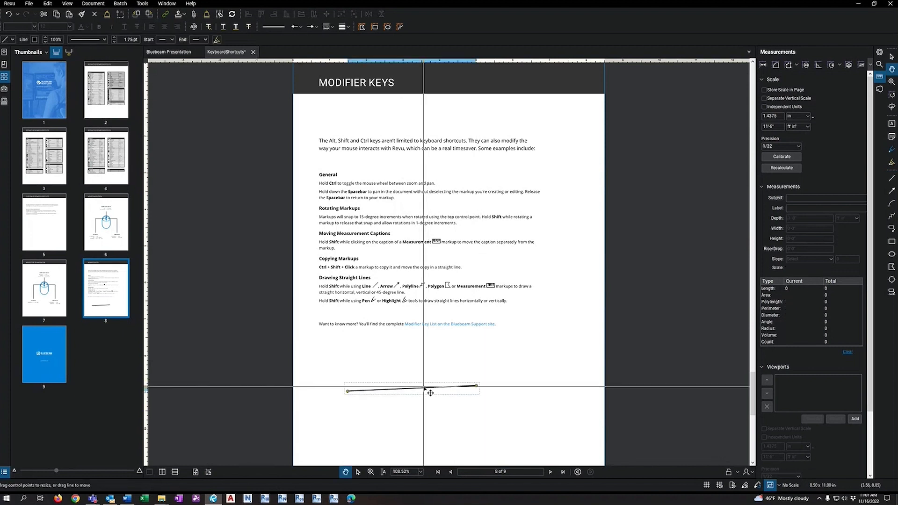
{"action": "key", "text": "ctrl+z"}
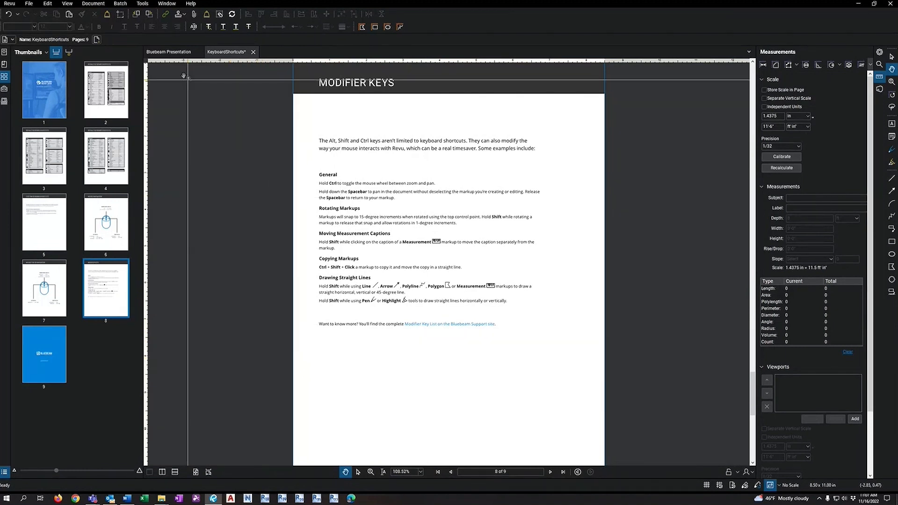
- Close the KeyboardShortcuts document and return to the Bluebeam Presentation drawing set
{"action": "left_click", "coordinate": [254, 53]}
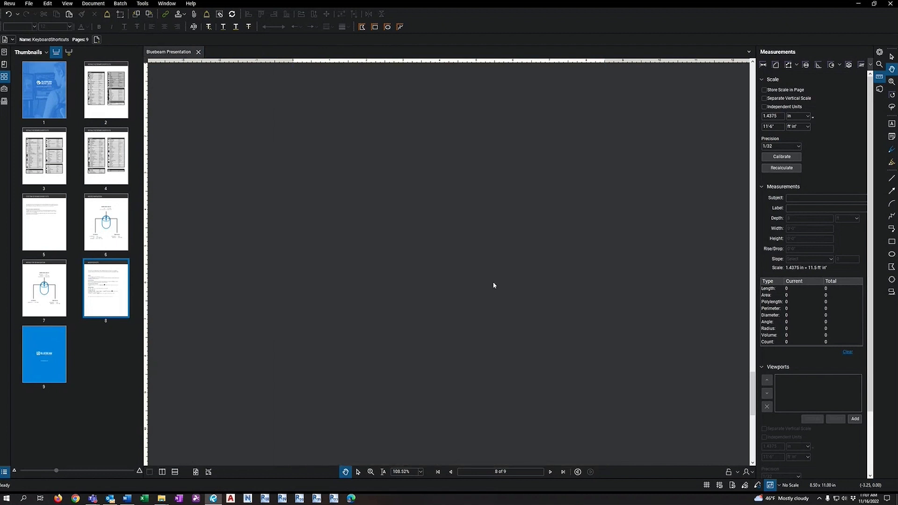
{"action": "left_click", "coordinate": [495, 285]}
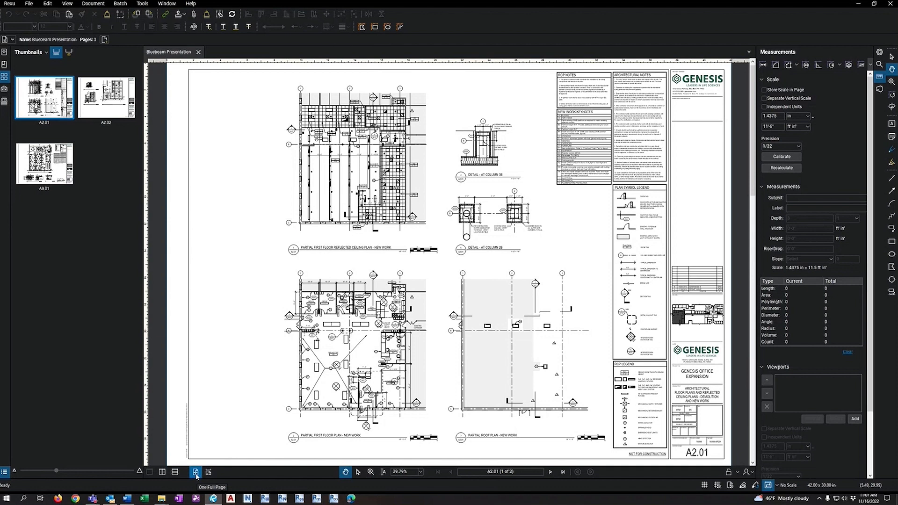
- Inspect the plans on sheet A2.01 up close and fit the sheet back to one full page
{"action": "scroll", "coordinate": [444, 320], "scroll_direction": "up", "scroll_amount": 4}
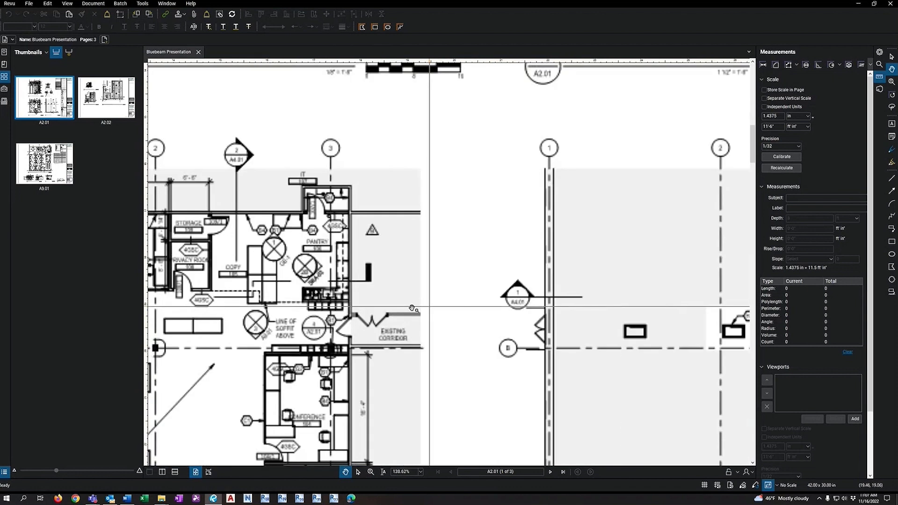
{"action": "left_click", "coordinate": [196, 473]}
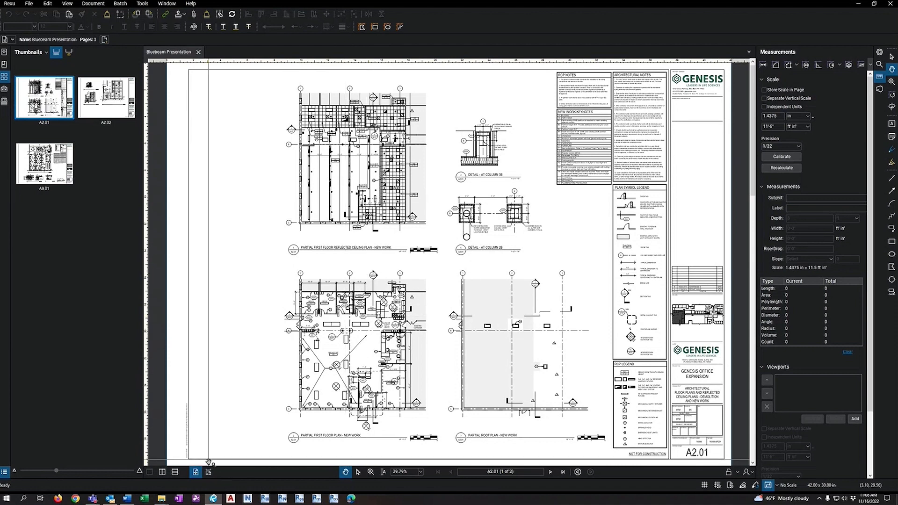
{"action": "scroll", "coordinate": [381, 258], "scroll_direction": "down", "scroll_amount": 2}
{"action": "scroll", "coordinate": [382, 260], "scroll_direction": "up", "scroll_amount": 2}
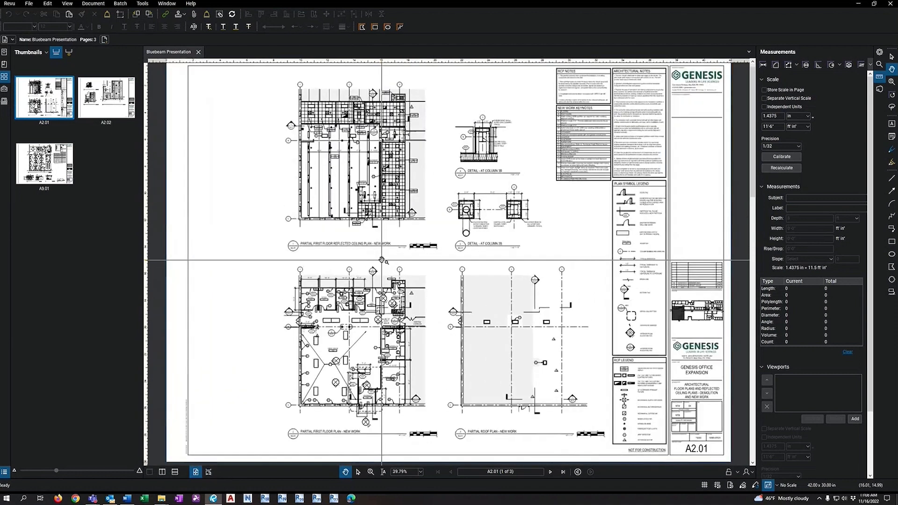
- Switch to scrolling pages, browse between sheets A2.01 and A2.02, and restore the one-full-page display
{"action": "left_click", "coordinate": [210, 473]}
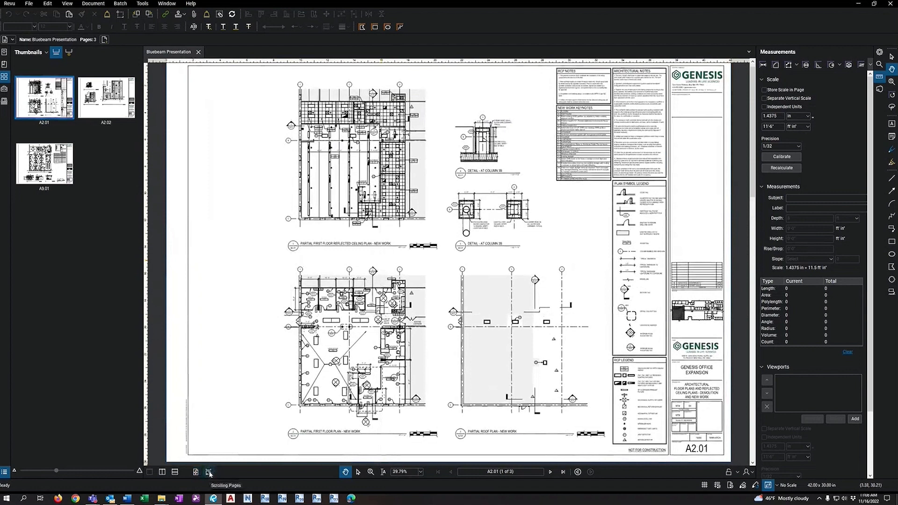
{"action": "scroll", "coordinate": [406, 253], "scroll_direction": "down", "scroll_amount": 3}
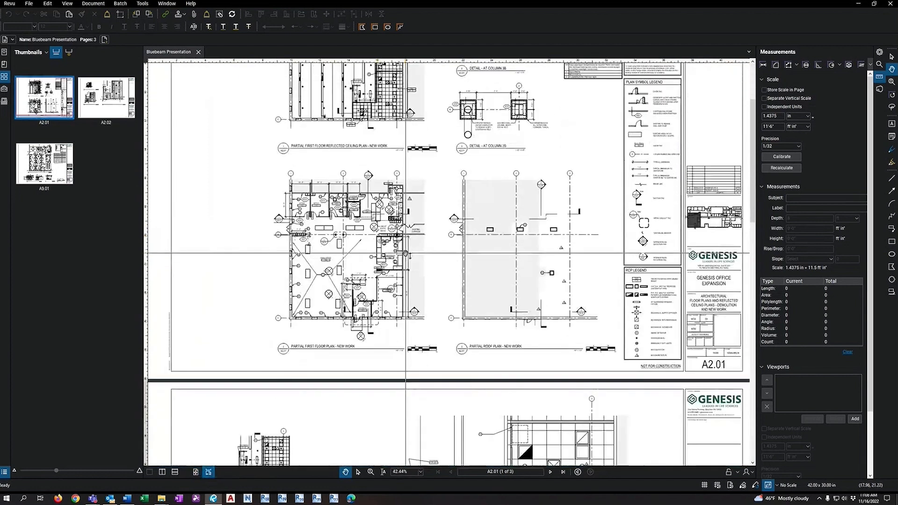
{"action": "scroll", "coordinate": [406, 257], "scroll_direction": "down", "scroll_amount": 3}
{"action": "scroll", "coordinate": [407, 260], "scroll_direction": "up", "scroll_amount": 6}
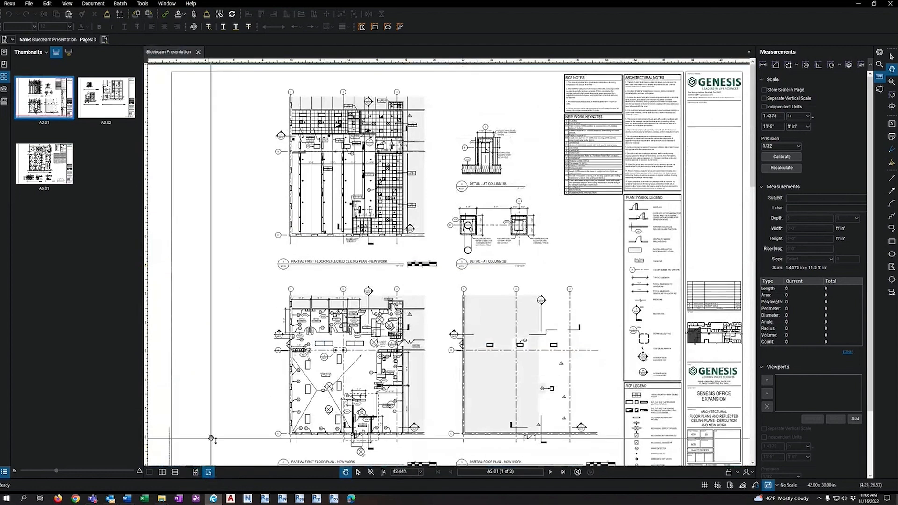
{"action": "scroll", "coordinate": [377, 357], "scroll_direction": "down", "scroll_amount": 3}
{"action": "scroll", "coordinate": [370, 275], "scroll_direction": "down", "scroll_amount": 3}
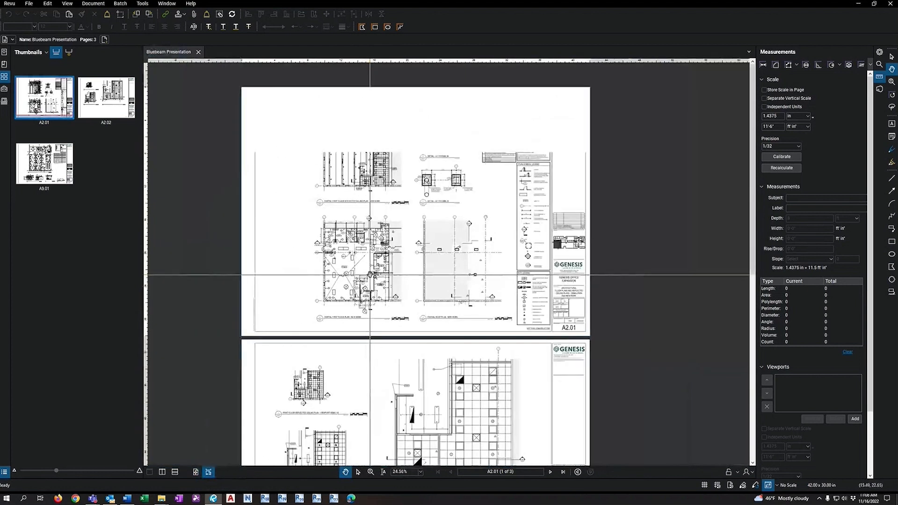
{"action": "scroll", "coordinate": [370, 275], "scroll_direction": "up", "scroll_amount": 2}
{"action": "left_click", "coordinate": [196, 473]}
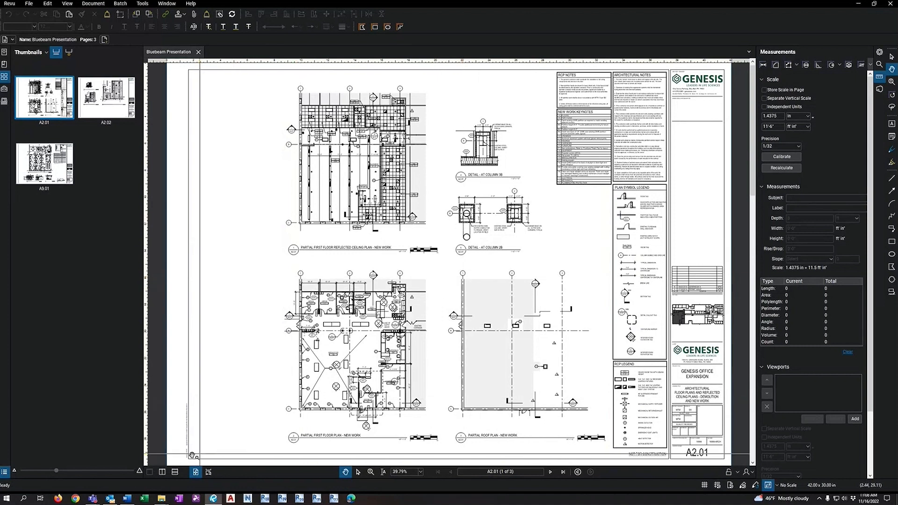
- Split the view vertically and inspect the details, notes and title block of sheet A2.01 in the synchronized panes
{"action": "left_click", "coordinate": [161, 473]}
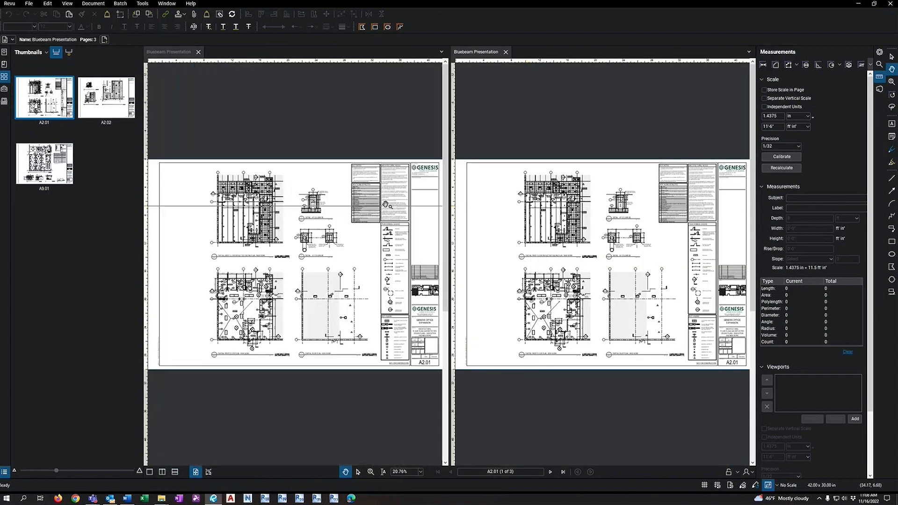
{"action": "scroll", "coordinate": [708, 195], "scroll_direction": "up", "scroll_amount": 5}
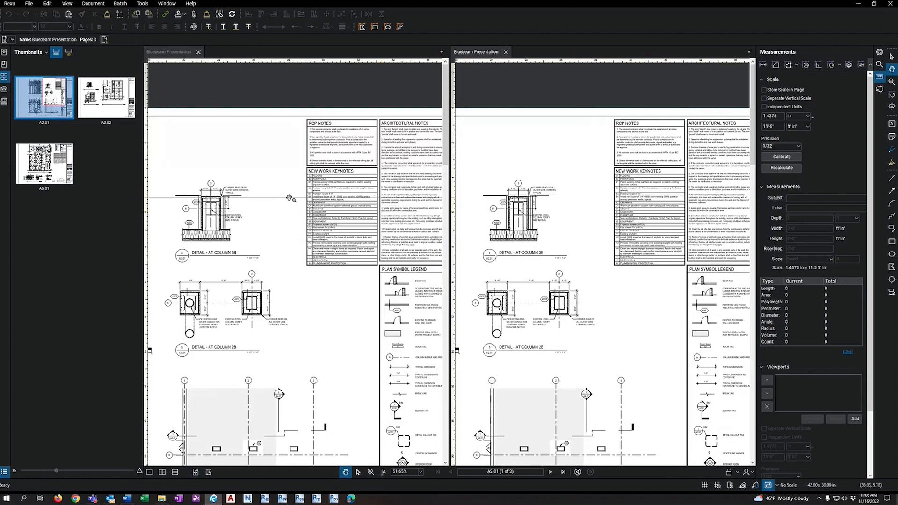
{"action": "left_click_drag", "start_coordinate": [627, 226], "coordinate": [496, 199]}
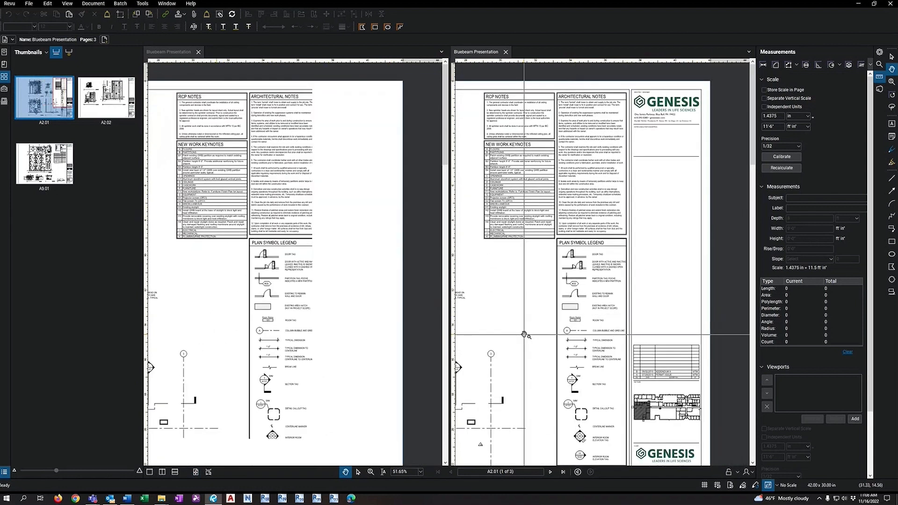
{"action": "left_click_drag", "start_coordinate": [521, 332], "coordinate": [632, 269]}
- Check the Synchronize Document view setting and return the split display to a single pane
{"action": "left_click", "coordinate": [93, 5]}
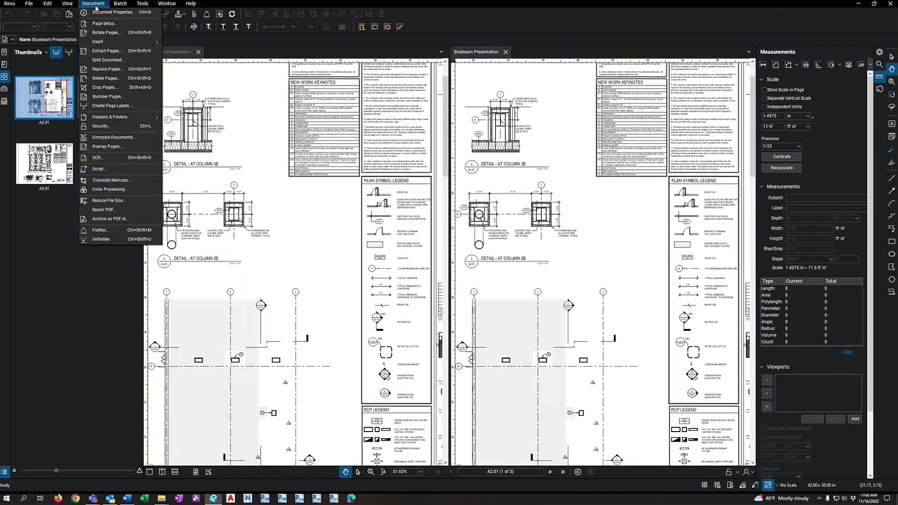
{"action": "mouse_move", "coordinate": [72, 8]}
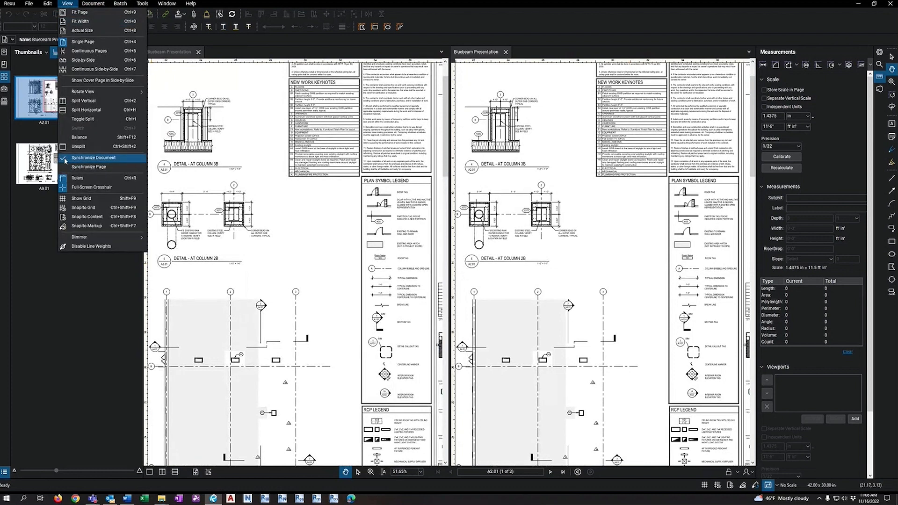
{"action": "left_click", "coordinate": [105, 331]}
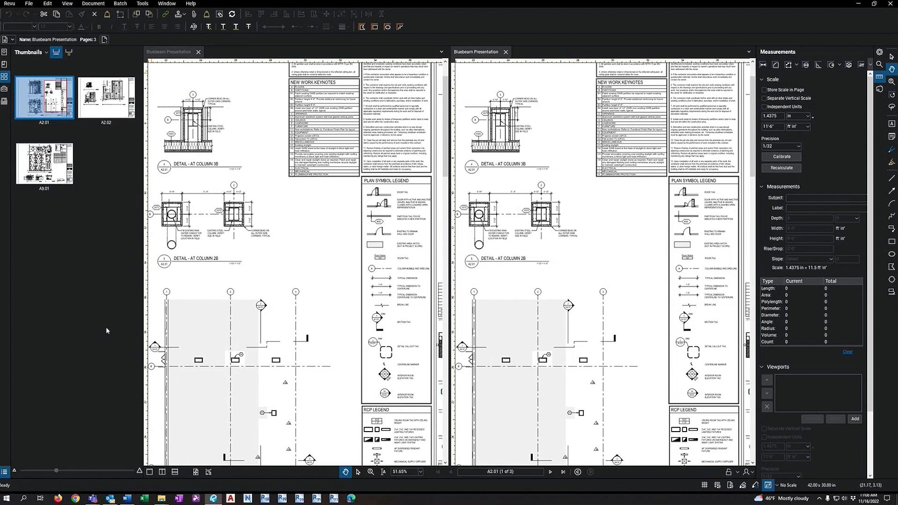
{"action": "left_click", "coordinate": [149, 472]}
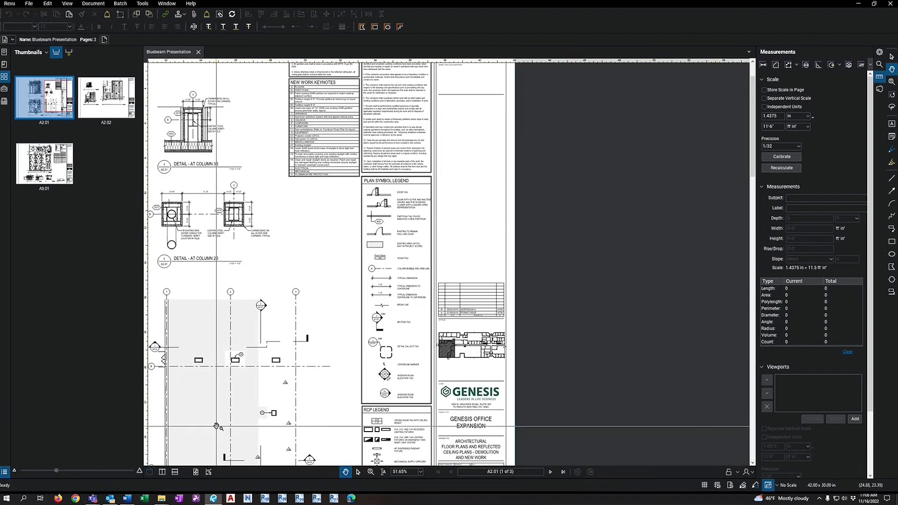
- Fit sheet A2.01 to one full page and review the available markup tools, including the PDF Content text markups
{"action": "left_click", "coordinate": [196, 472]}
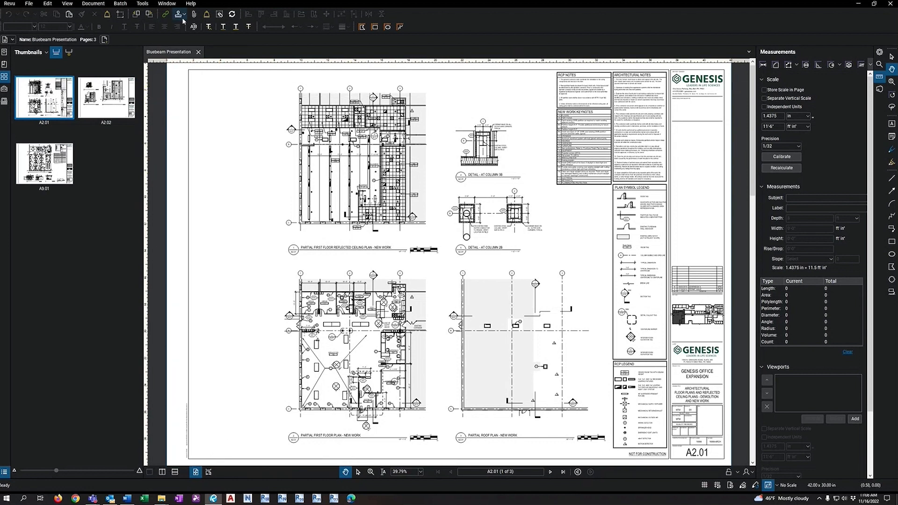
{"action": "left_click", "coordinate": [143, 4]}
{"action": "mouse_move", "coordinate": [154, 12]}
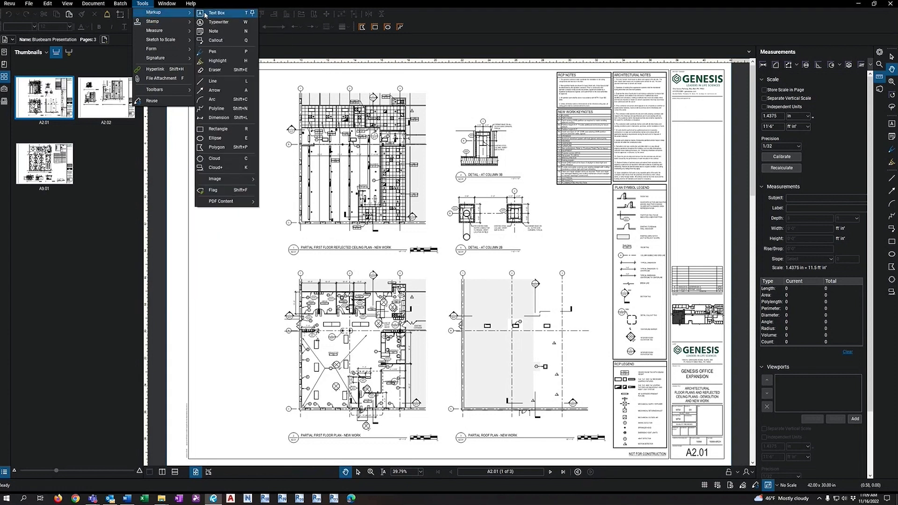
{"action": "mouse_move", "coordinate": [225, 206]}
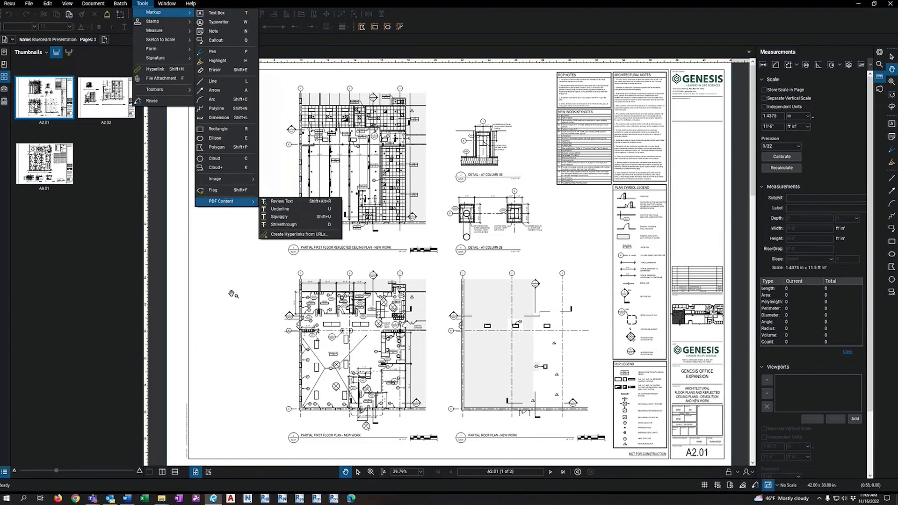
- Draw a horizontal line about 4.37 inches long in the blank area beside the reflected ceiling plan on sheet A2.01
{"action": "key", "text": "l"}
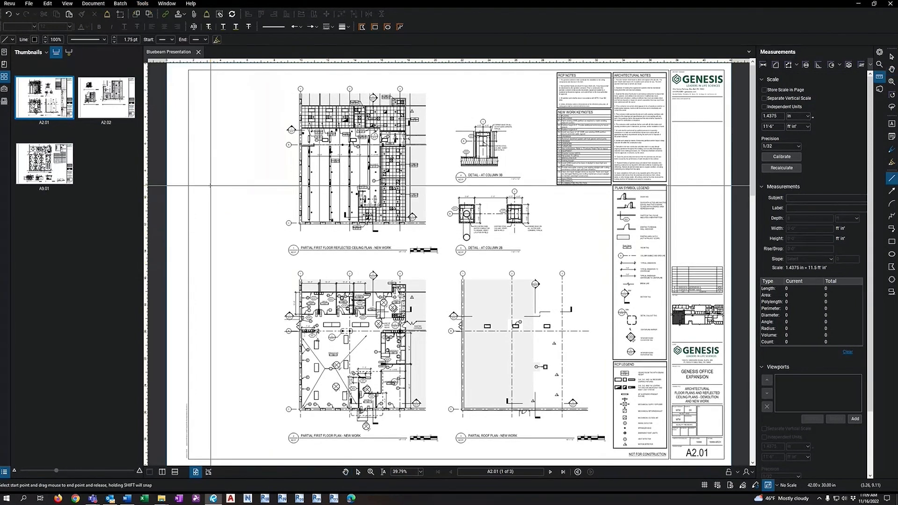
{"action": "left_click_drag", "start_coordinate": [207, 185], "coordinate": [266, 189]}
{"action": "scroll", "coordinate": [226, 183], "scroll_direction": "up", "scroll_amount": 5}
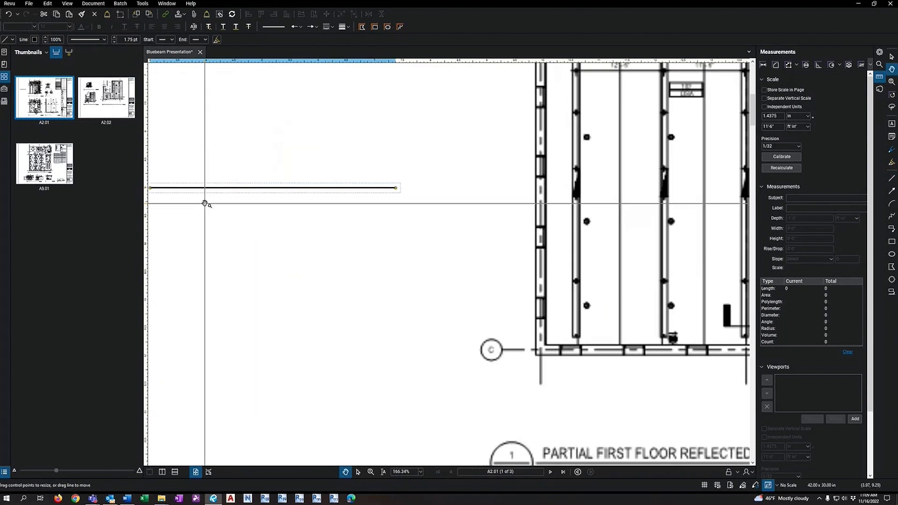
{"action": "left_click_drag", "start_coordinate": [192, 212], "coordinate": [319, 226]}
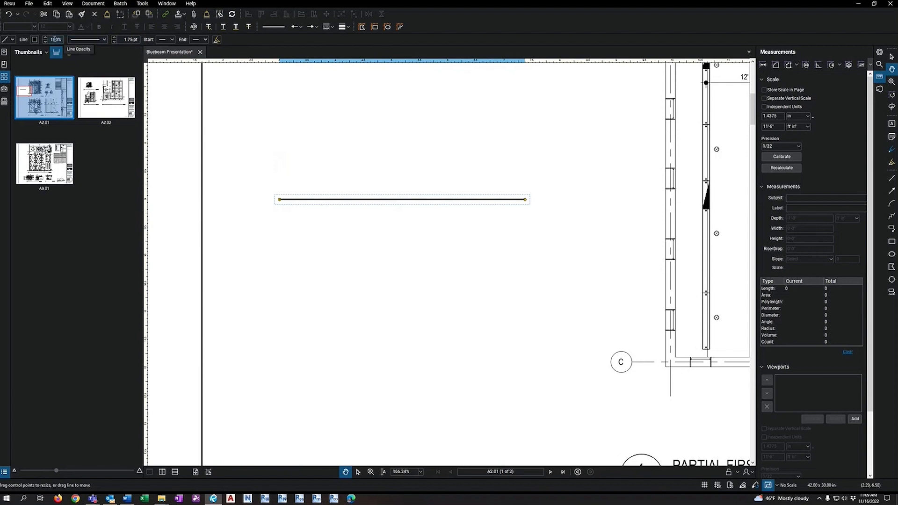
- Try a closed triangular arrowhead and a reversed open arrowhead on the start of the line
{"action": "left_click", "coordinate": [172, 40]}
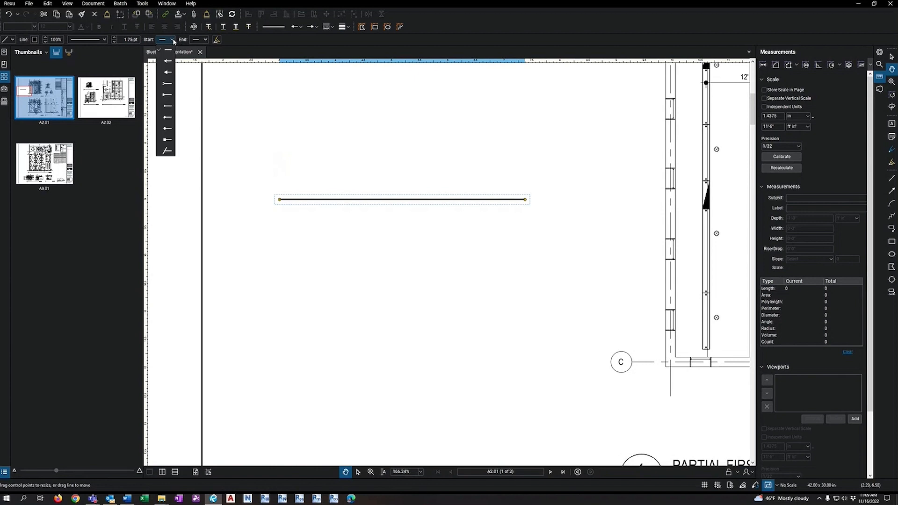
{"action": "left_click", "coordinate": [168, 73]}
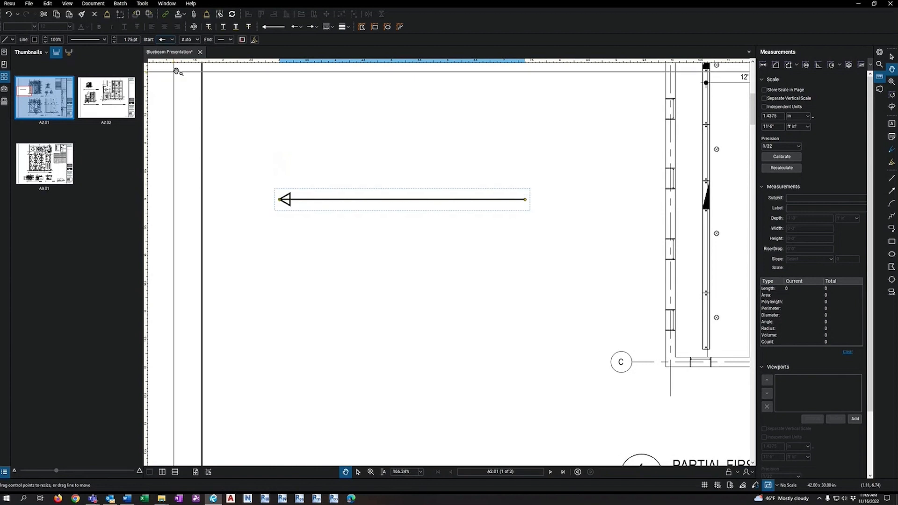
{"action": "left_click", "coordinate": [168, 40]}
{"action": "left_click", "coordinate": [168, 83]}
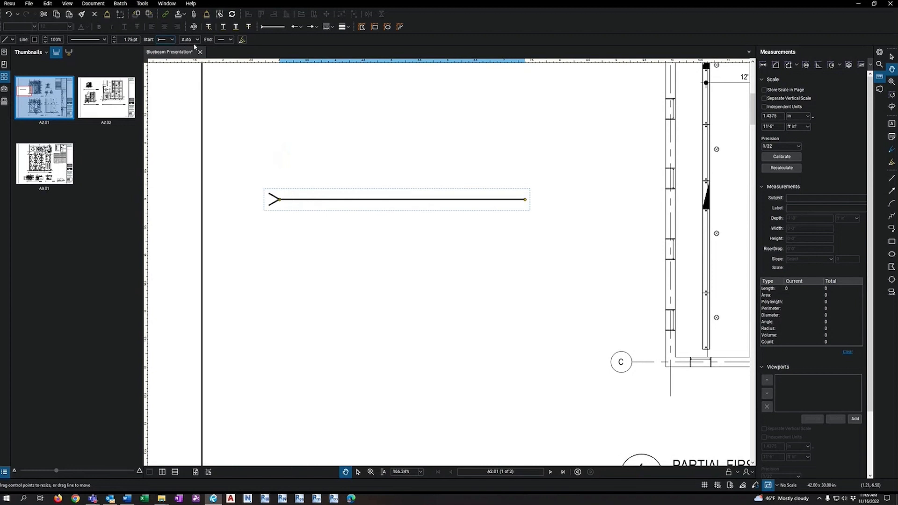
- Try a circle on the line's end and reset both the start and end to plain
{"action": "left_click", "coordinate": [227, 40]}
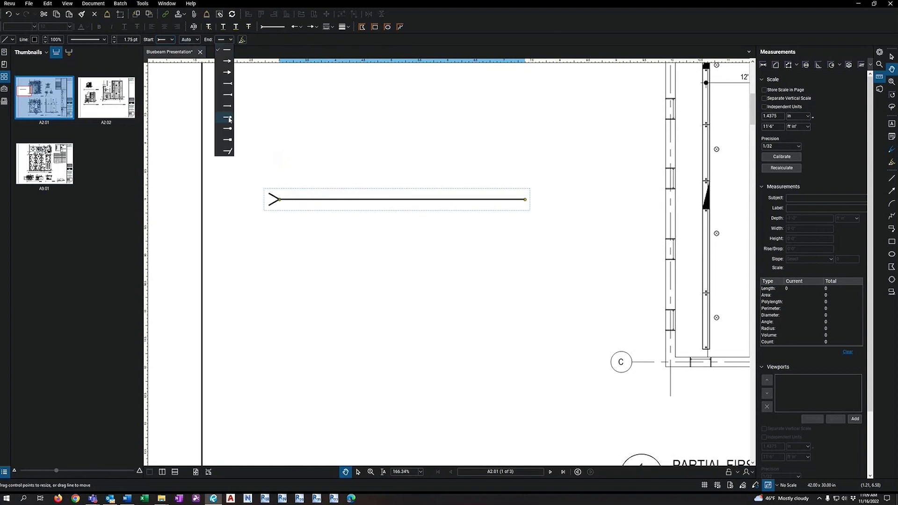
{"action": "left_click", "coordinate": [224, 124]}
{"action": "left_click", "coordinate": [227, 40]}
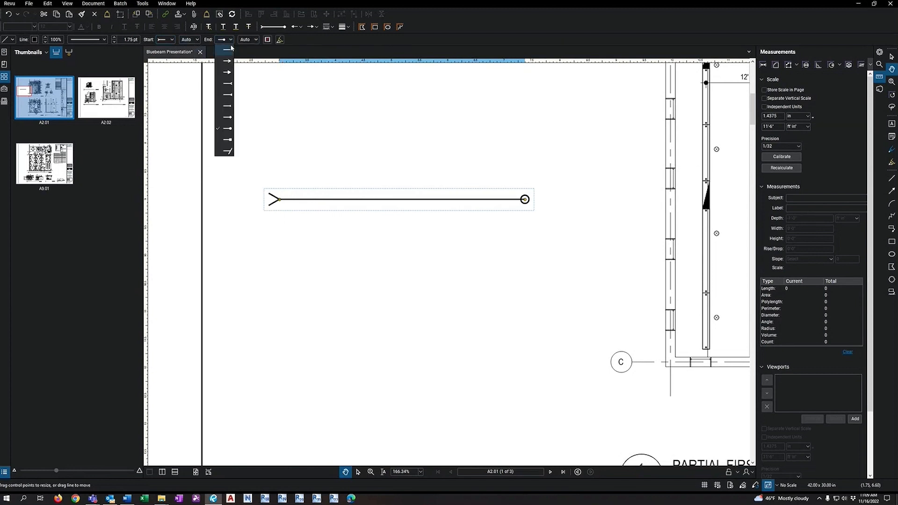
{"action": "left_click", "coordinate": [227, 50]}
{"action": "left_click", "coordinate": [171, 40]}
{"action": "left_click", "coordinate": [167, 45]}
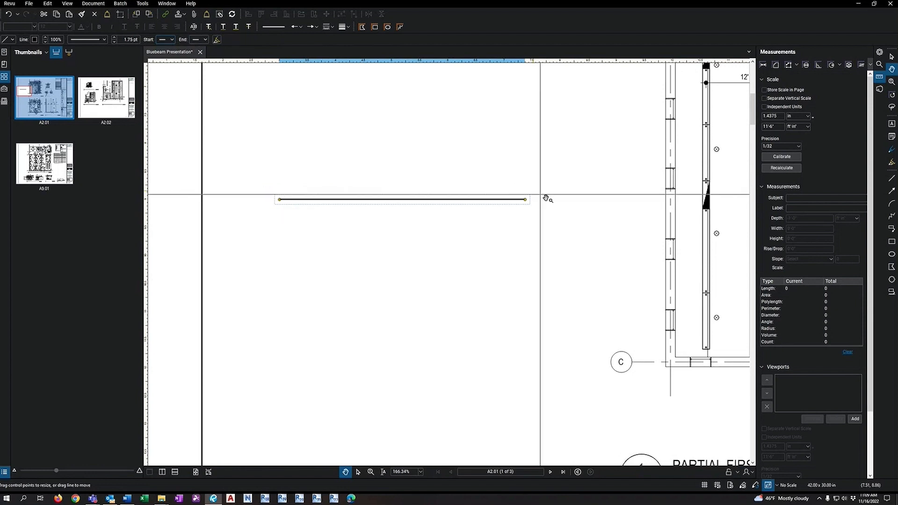
- Show the line's properties and examine the available line styles, including the Advanced and Genesis Line Style sets
{"action": "right_click", "coordinate": [880, 53]}
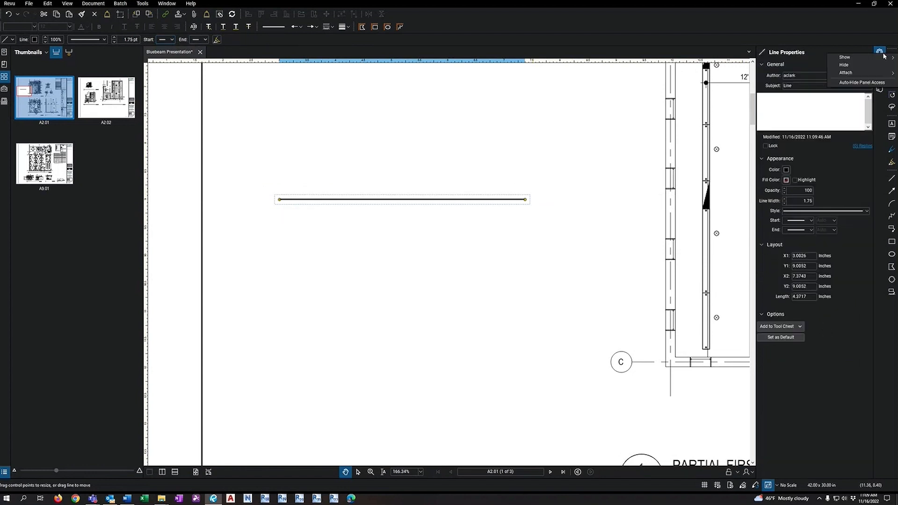
{"action": "left_click", "coordinate": [835, 363]}
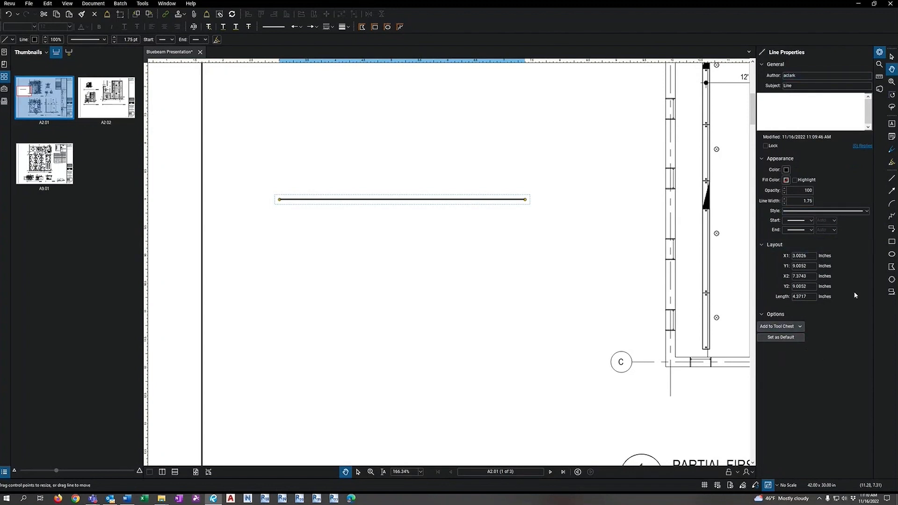
{"action": "left_click", "coordinate": [867, 213]}
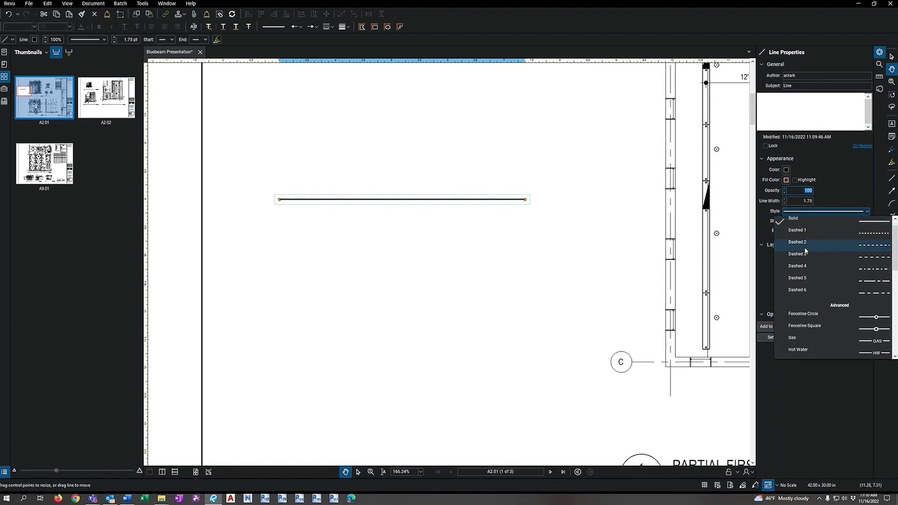
{"action": "scroll", "coordinate": [804, 290], "scroll_direction": "down", "scroll_amount": 3}
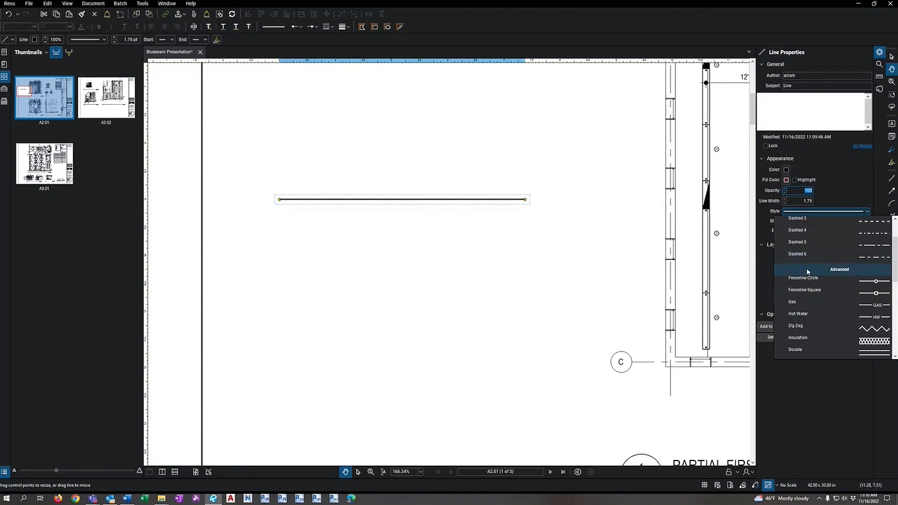
{"action": "scroll", "coordinate": [806, 276], "scroll_direction": "down", "scroll_amount": 1}
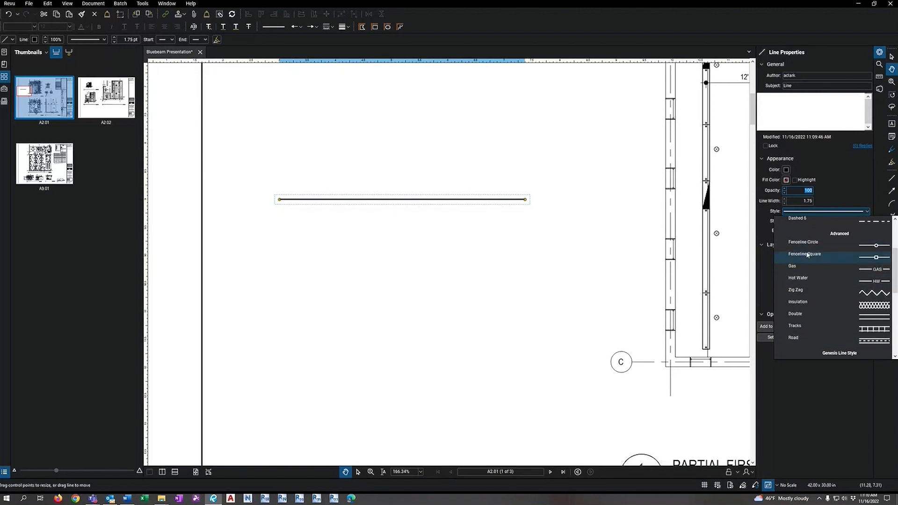
{"action": "scroll", "coordinate": [824, 291], "scroll_direction": "down", "scroll_amount": 4}
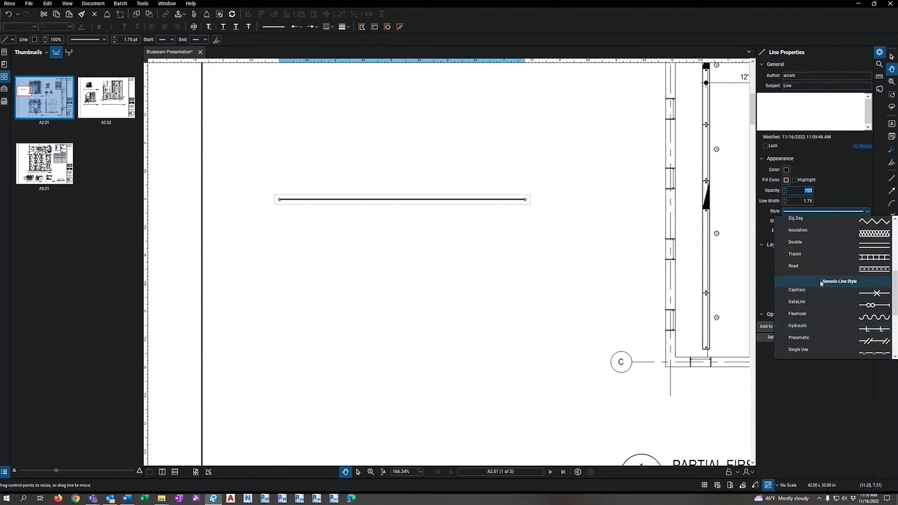
{"action": "scroll", "coordinate": [823, 252], "scroll_direction": "up", "scroll_amount": 1}
{"action": "left_click", "coordinate": [104, 41]}
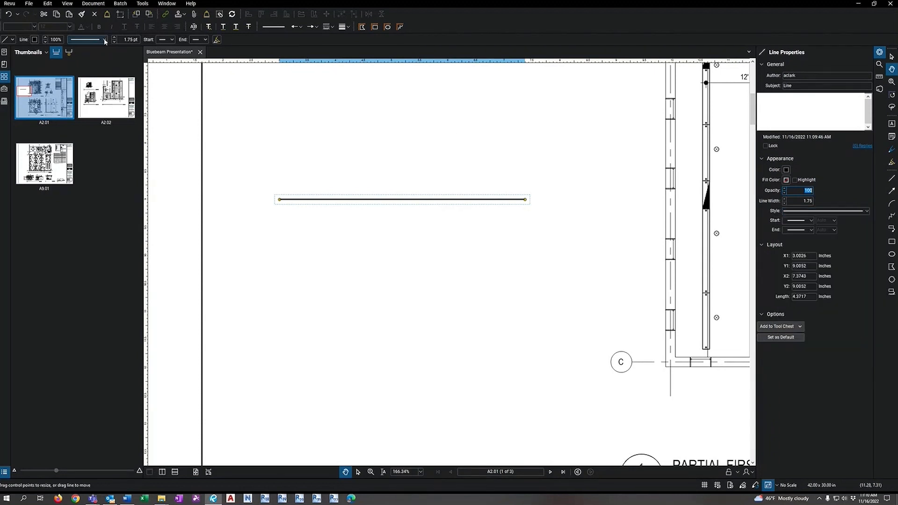
{"action": "left_click", "coordinate": [105, 41]}
{"action": "scroll", "coordinate": [115, 136], "scroll_direction": "down", "scroll_amount": 4}
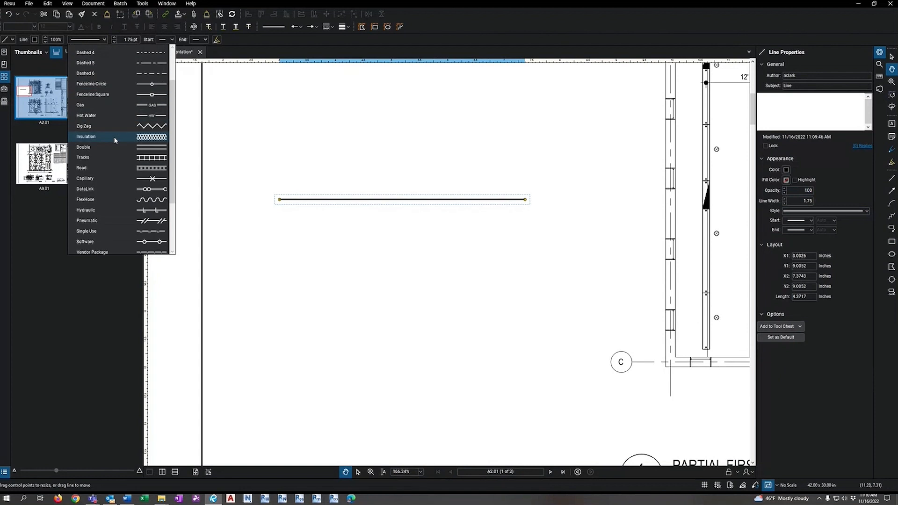
{"action": "left_click", "coordinate": [856, 261]}
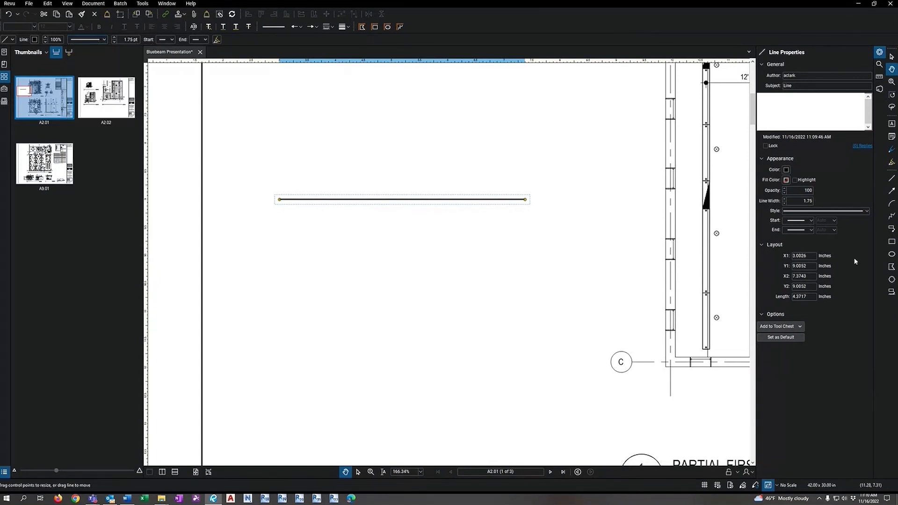
- Set the line's style to Pneumatic from the Genesis Line Style set and deselect the line
{"action": "left_click", "coordinate": [870, 211]}
{"action": "scroll", "coordinate": [824, 271], "scroll_direction": "down", "scroll_amount": 3}
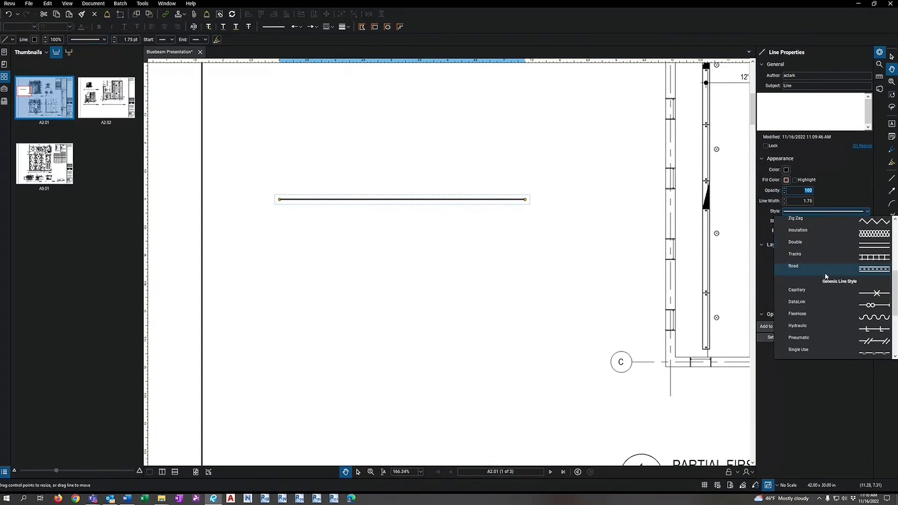
{"action": "scroll", "coordinate": [828, 276], "scroll_direction": "down", "scroll_amount": 1}
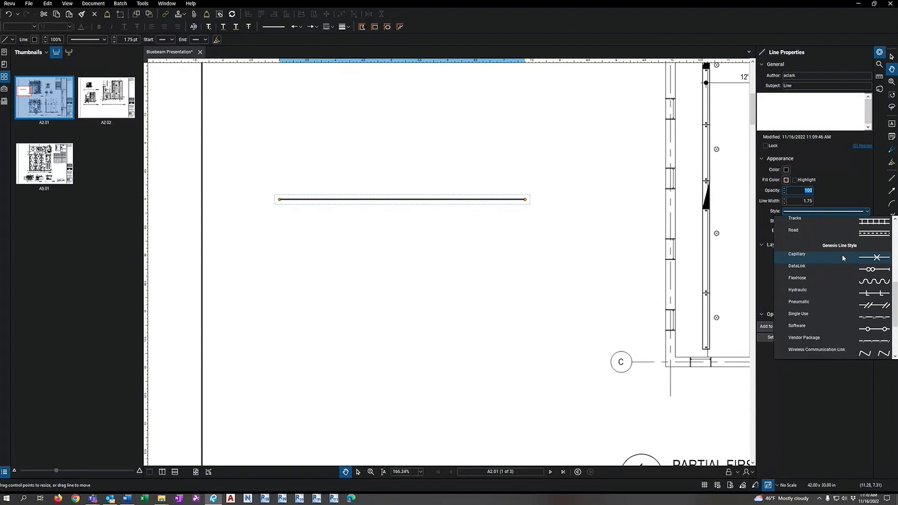
{"action": "scroll", "coordinate": [832, 285], "scroll_direction": "down", "scroll_amount": 3}
{"action": "scroll", "coordinate": [832, 318], "scroll_direction": "up", "scroll_amount": 3}
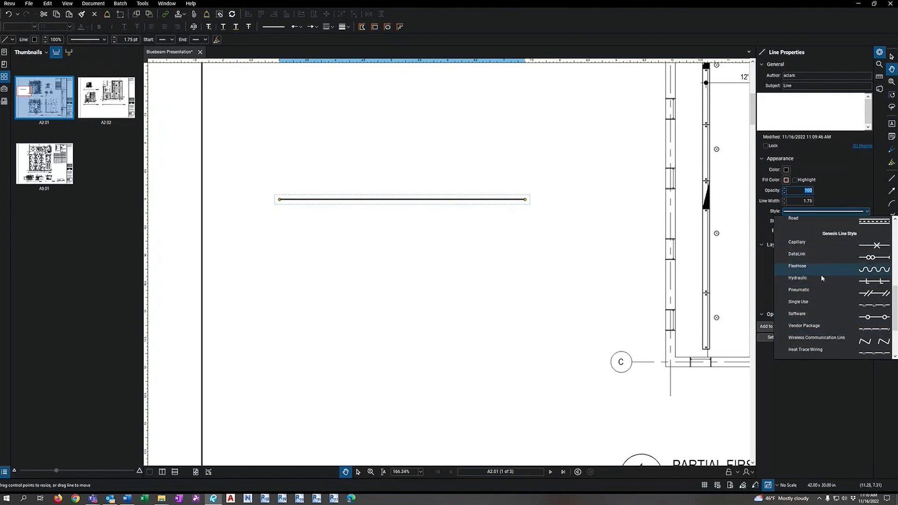
{"action": "left_click", "coordinate": [814, 290]}
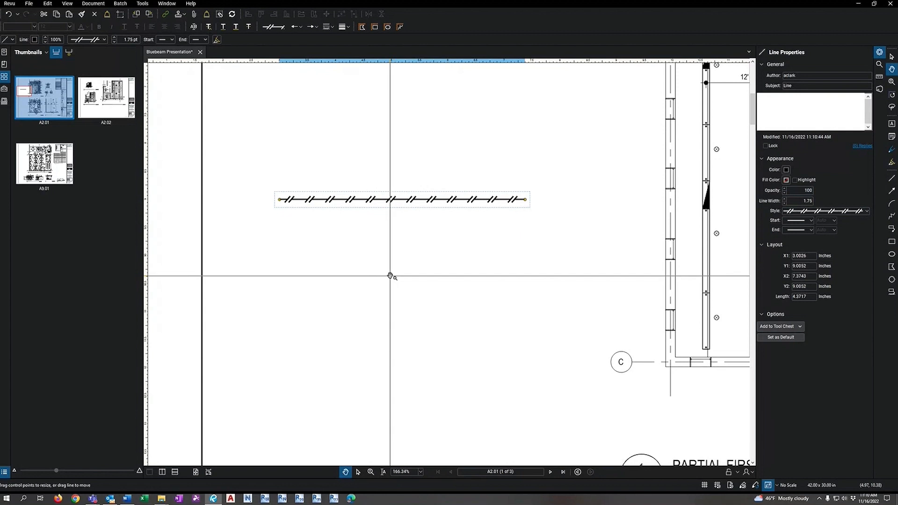
{"action": "left_click", "coordinate": [391, 276]}
- Draw a second line about 4.12 inches long below the first and give it the Pneumatic style
{"action": "key", "text": "l"}
{"action": "mouse_move", "coordinate": [291, 249]}
{"action": "left_mouse_down"}
{"action": "mouse_move", "coordinate": [482, 242]}
{"action": "mouse_move", "coordinate": [522, 253]}
{"action": "left_mouse_up"}
{"action": "left_click", "coordinate": [867, 211]}
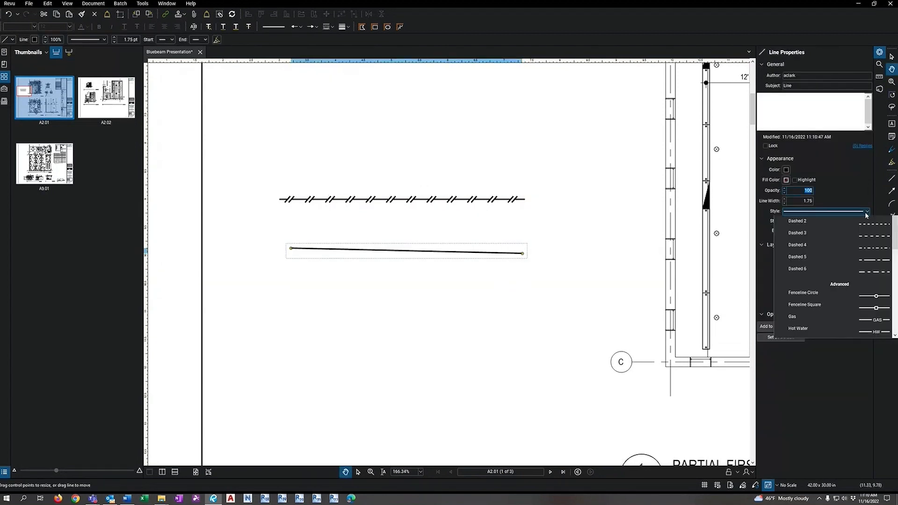
{"action": "scroll", "coordinate": [842, 300], "scroll_direction": "down", "scroll_amount": 5}
{"action": "scroll", "coordinate": [870, 254], "scroll_direction": "up", "scroll_amount": 2}
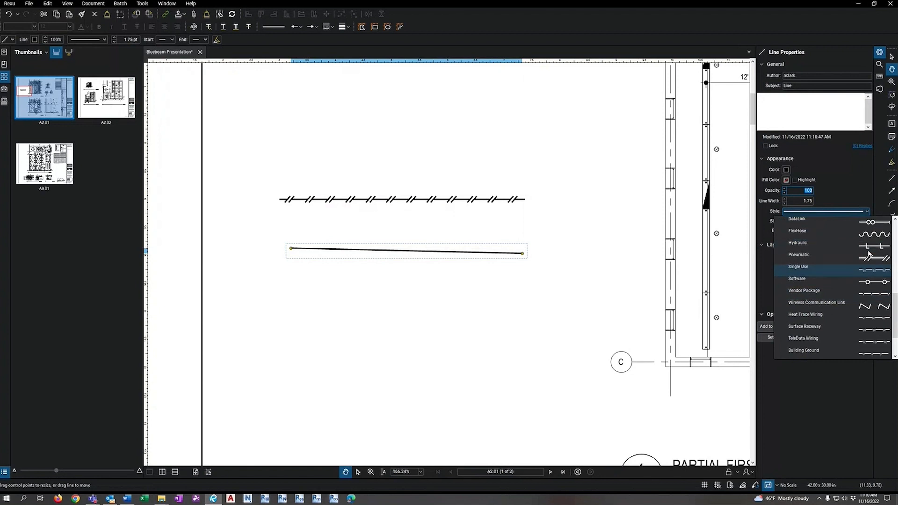
{"action": "left_click", "coordinate": [830, 258]}
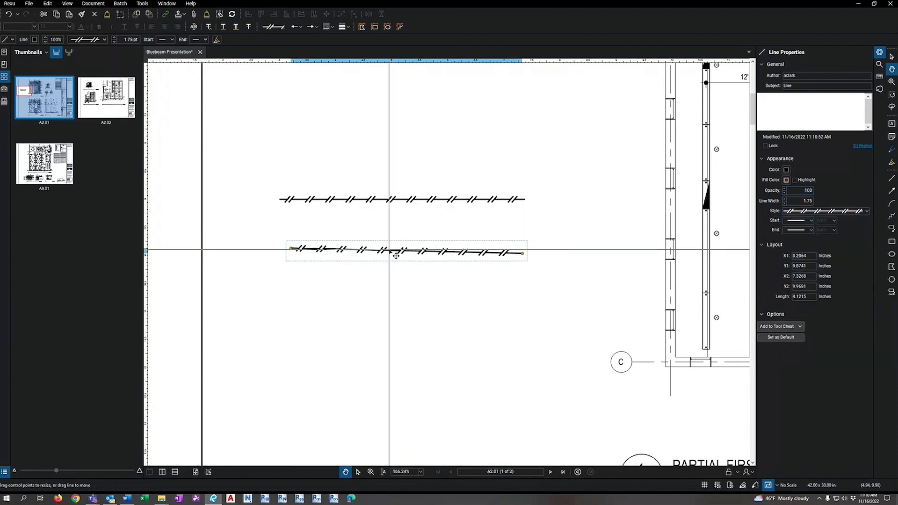
- Color the second line green and set its line width to 2.00
{"action": "left_click", "coordinate": [787, 170]}
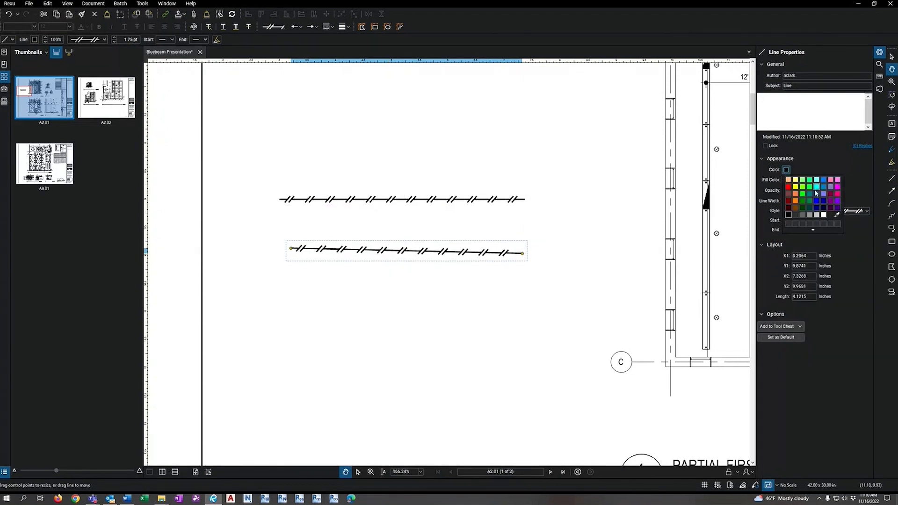
{"action": "left_click", "coordinate": [803, 194]}
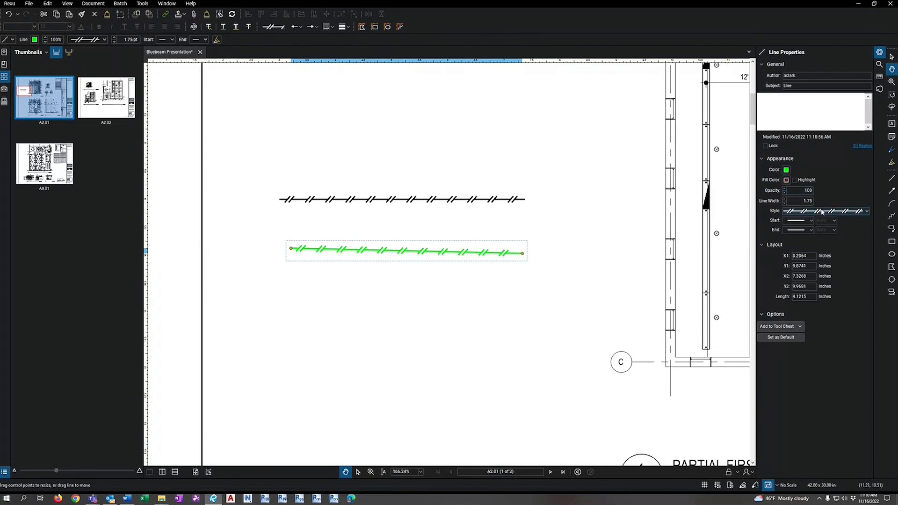
{"action": "left_click", "coordinate": [785, 199]}
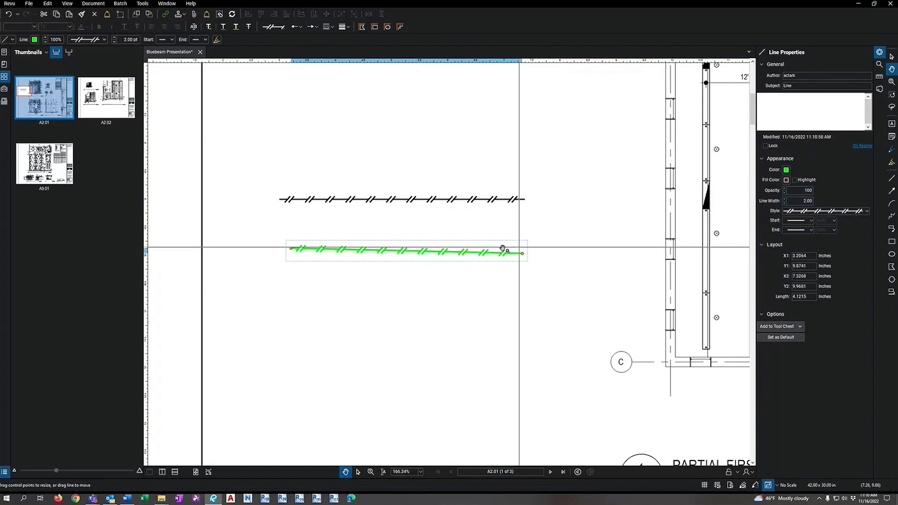
- Save the green Pneumatic line's properties as the default and draw a third line about 3.92 inches long below it
{"action": "right_click", "coordinate": [385, 253]}
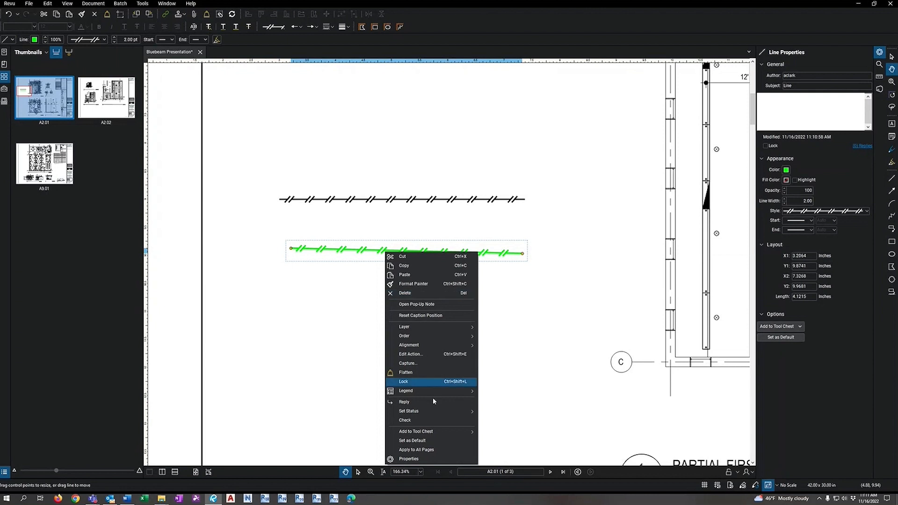
{"action": "left_click", "coordinate": [412, 442]}
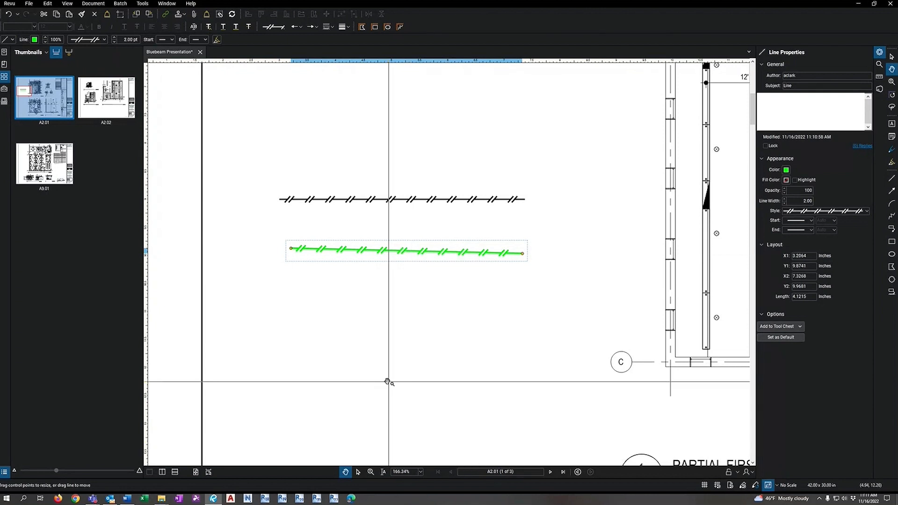
{"action": "key", "text": "l"}
{"action": "left_click_drag", "start_coordinate": [291, 319], "coordinate": [511, 322]}
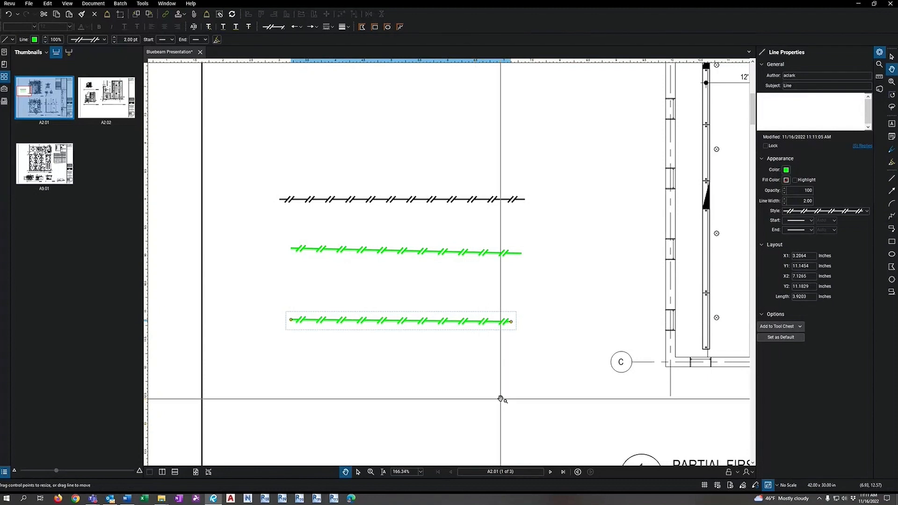
{"action": "left_click", "coordinate": [443, 355]}
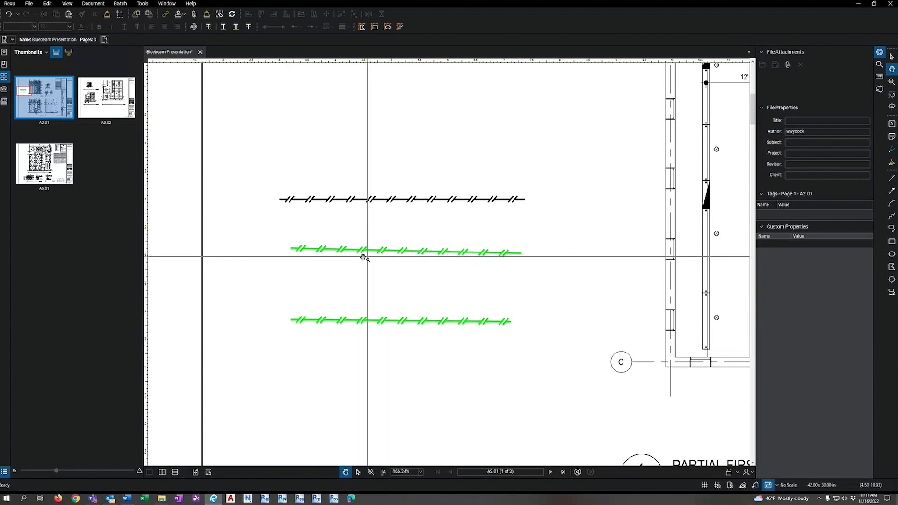
- Draw a rectangle about 3.29 by 1.32 inches above the black Pneumatic line and keep it selected
{"action": "left_click", "coordinate": [143, 4]}
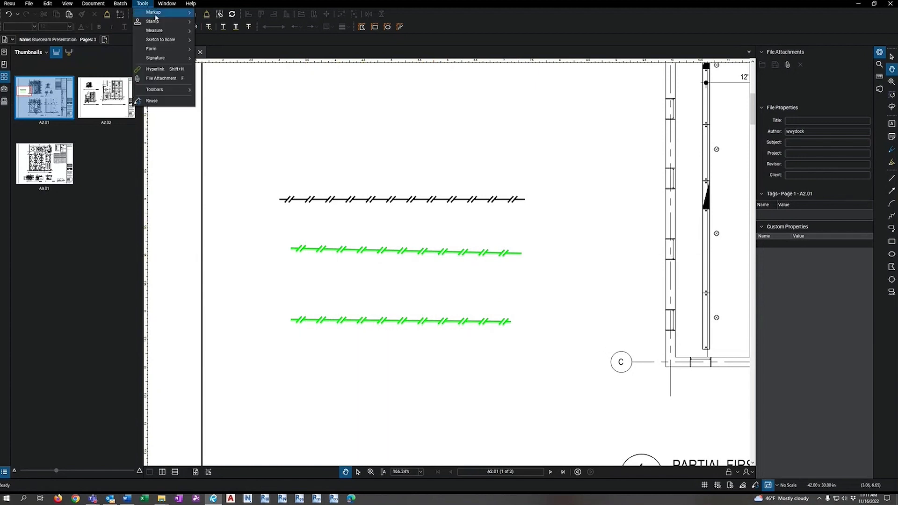
{"action": "mouse_move", "coordinate": [156, 17]}
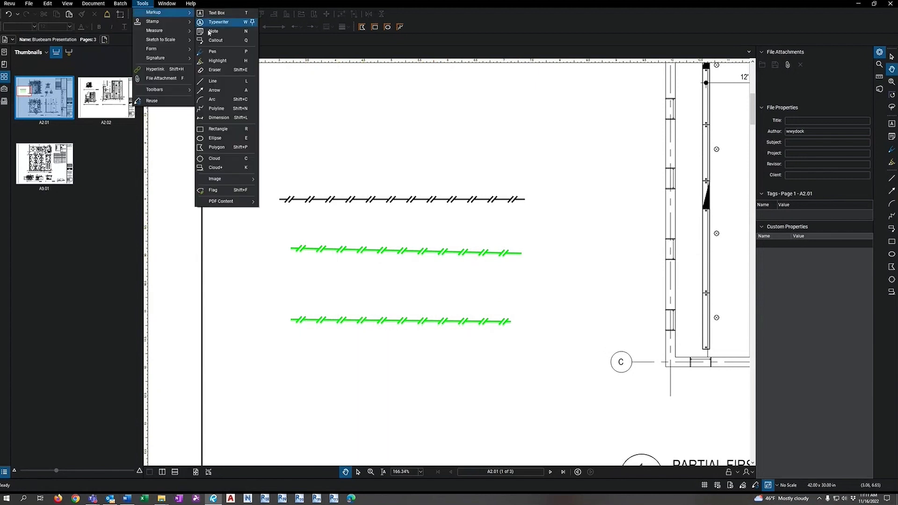
{"action": "left_click", "coordinate": [225, 133]}
{"action": "left_click_drag", "start_coordinate": [259, 94], "coordinate": [443, 168]}
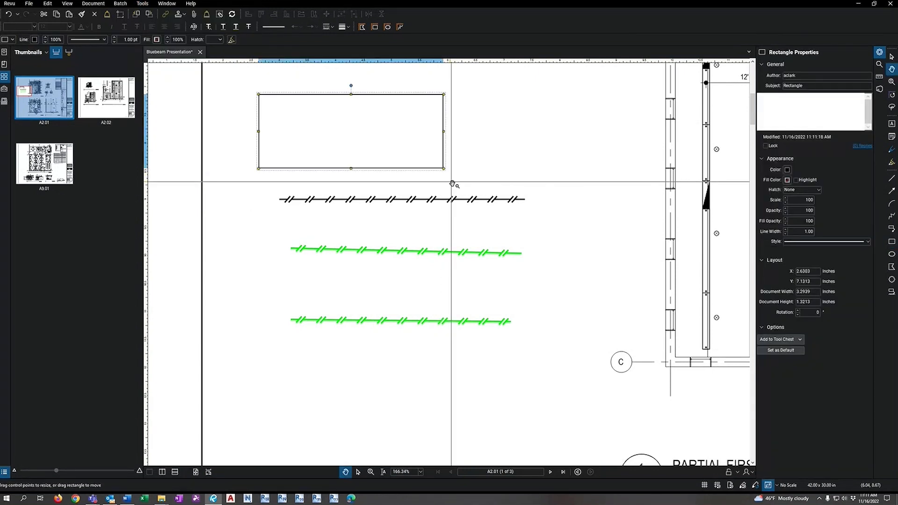
{"action": "left_click", "coordinate": [495, 168]}
{"action": "left_click", "coordinate": [443, 154]}
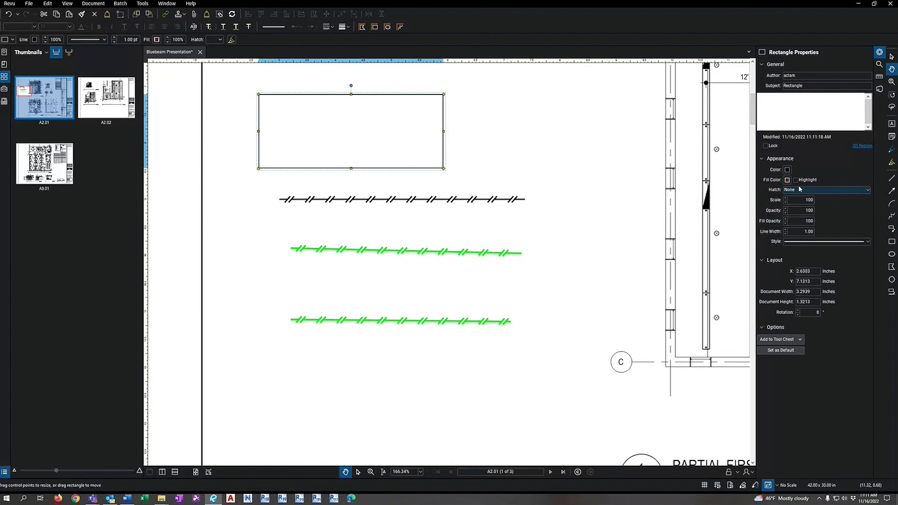
- Fill the rectangle with the GRAVEL hatch from the GenesisHatch set
{"action": "left_click", "coordinate": [867, 190]}
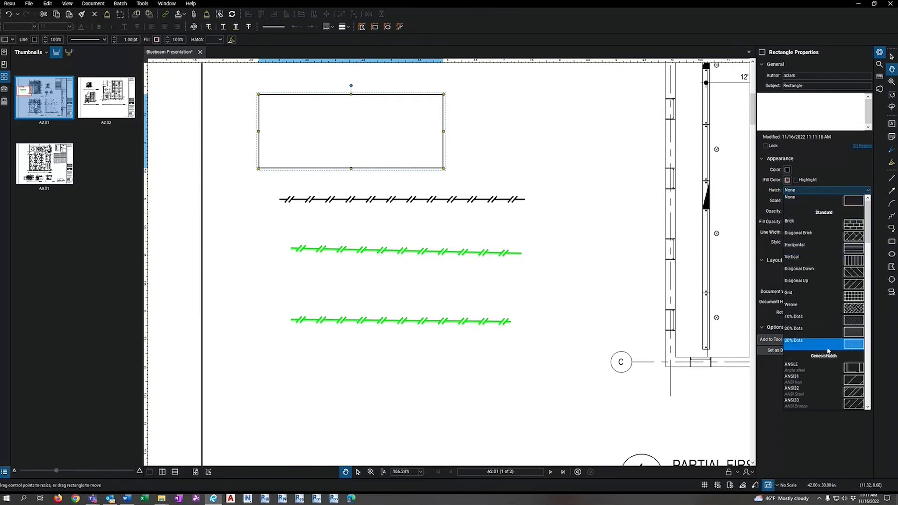
{"action": "scroll", "coordinate": [821, 265], "scroll_direction": "down", "scroll_amount": 3}
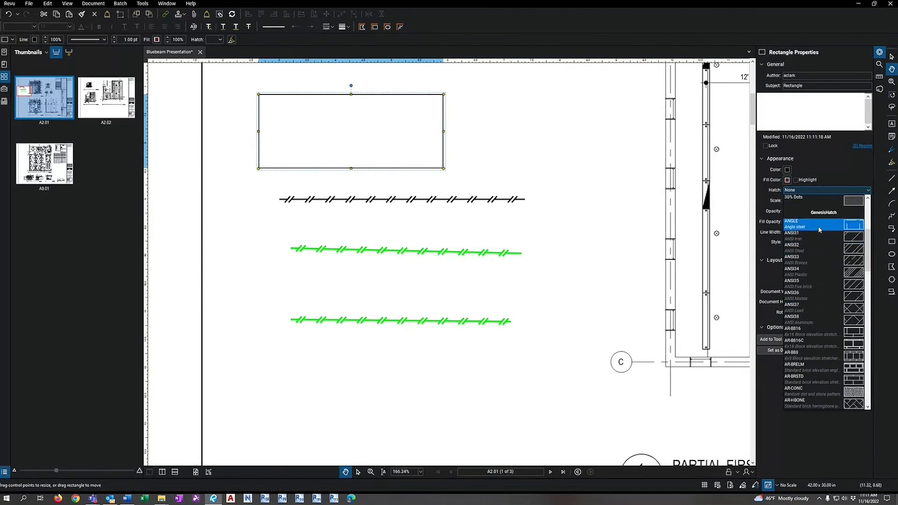
{"action": "scroll", "coordinate": [826, 265], "scroll_direction": "down", "scroll_amount": 8}
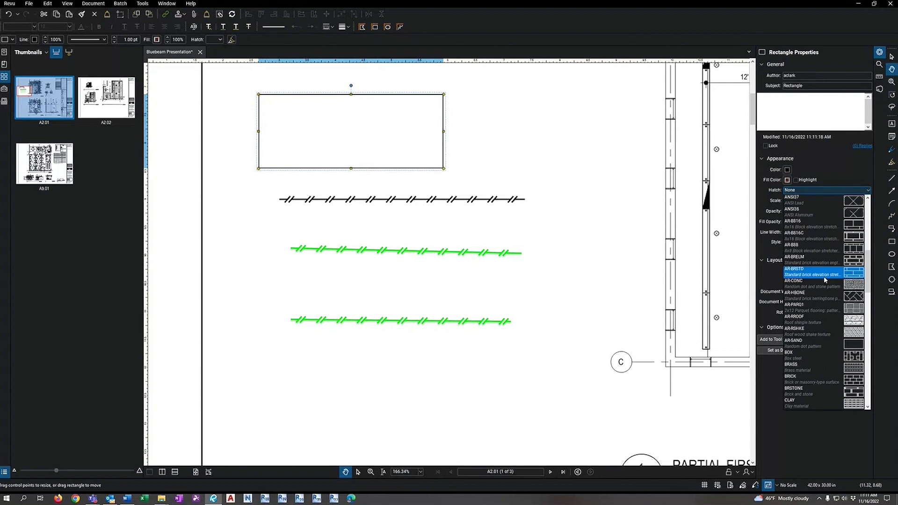
{"action": "scroll", "coordinate": [826, 299], "scroll_direction": "down", "scroll_amount": 6}
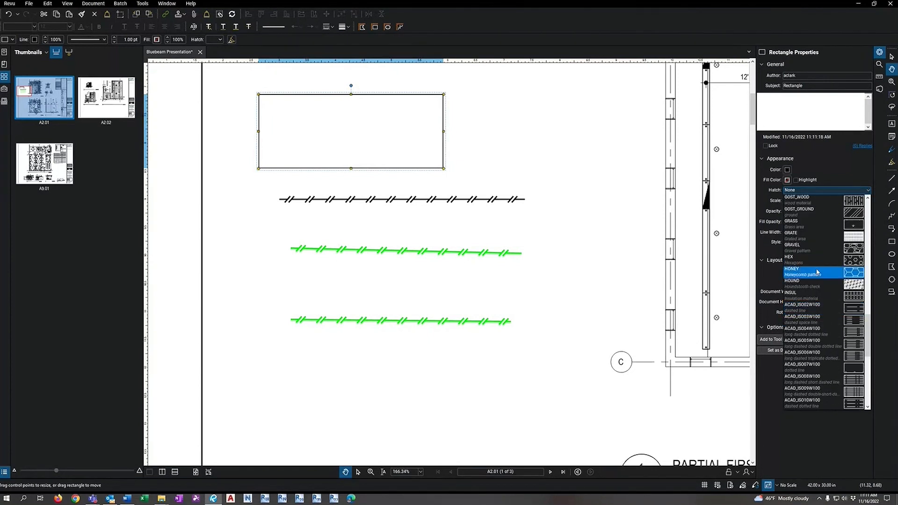
{"action": "left_click", "coordinate": [816, 247]}
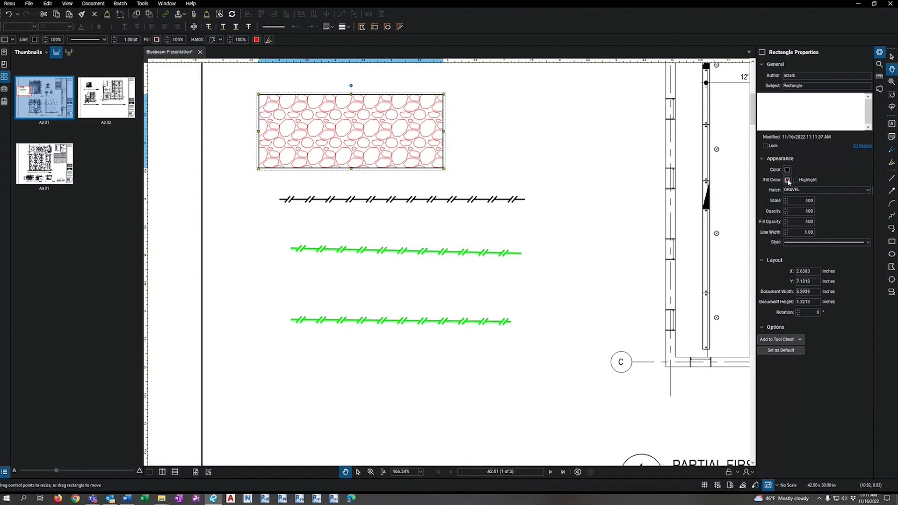
- Try a black fill color behind the rectangle's gravel hatch and set the fill back to no color
{"action": "left_click", "coordinate": [788, 181]}
{"action": "left_click", "coordinate": [789, 225]}
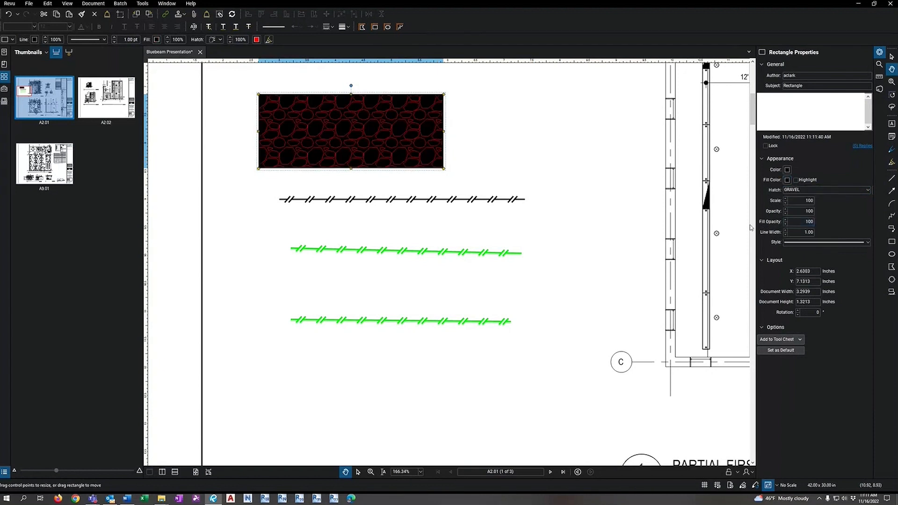
{"action": "left_click", "coordinate": [788, 181]}
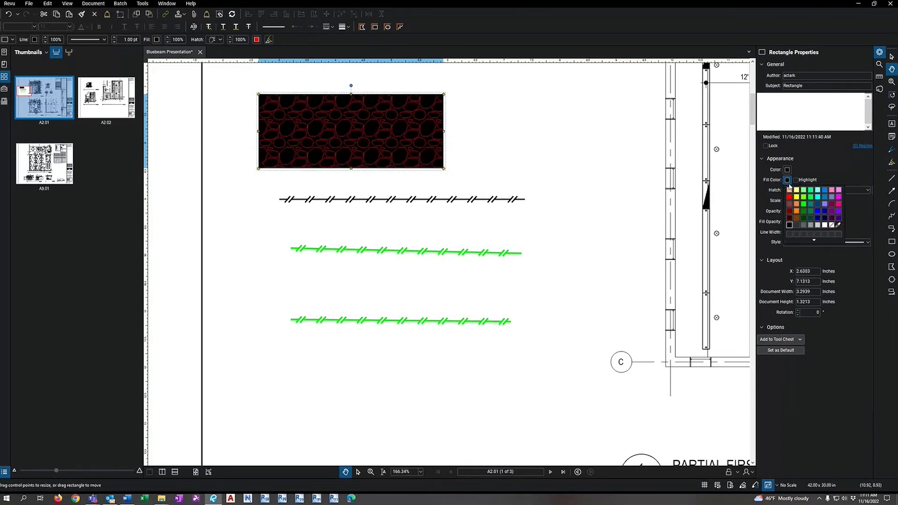
{"action": "left_click", "coordinate": [832, 225]}
{"action": "left_click", "coordinate": [788, 170]}
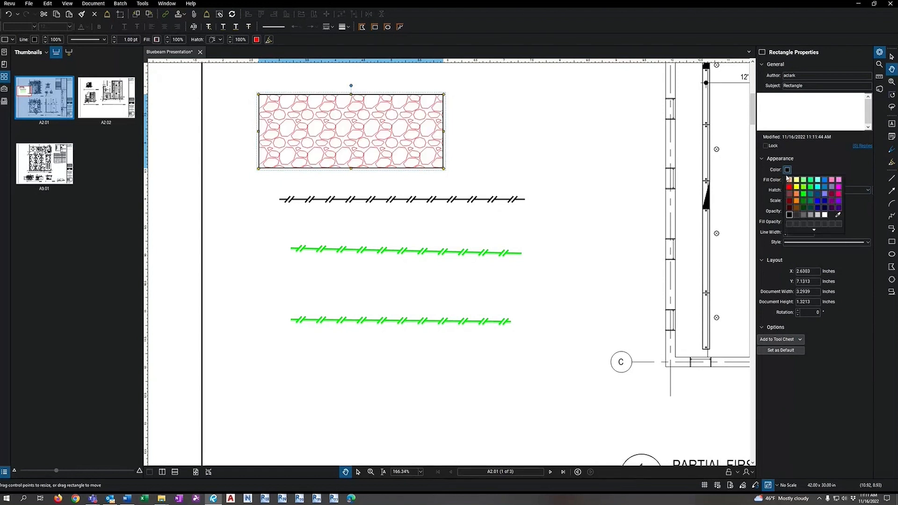
{"action": "left_click", "coordinate": [369, 140]}
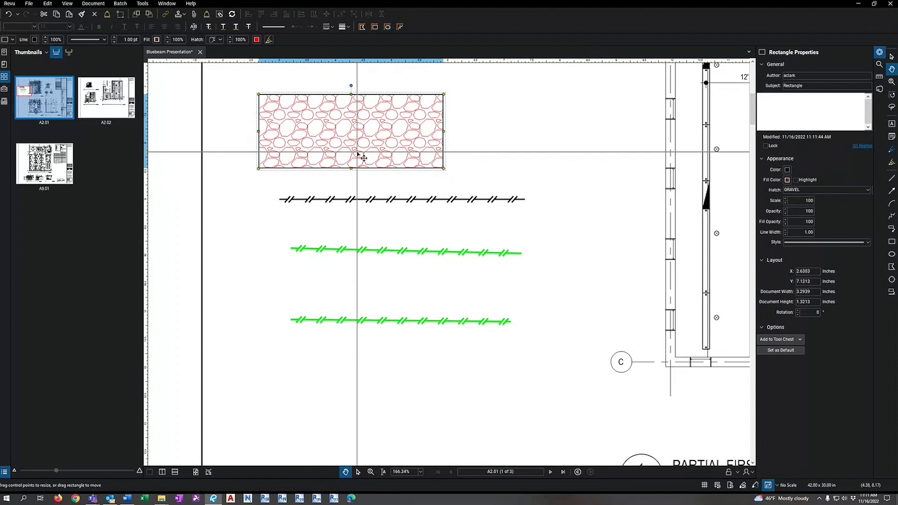
- Color the rectangle's gravel hatch black and save the rectangle's properties as the default
{"action": "left_click", "coordinate": [257, 40]}
{"action": "left_click", "coordinate": [258, 85]}
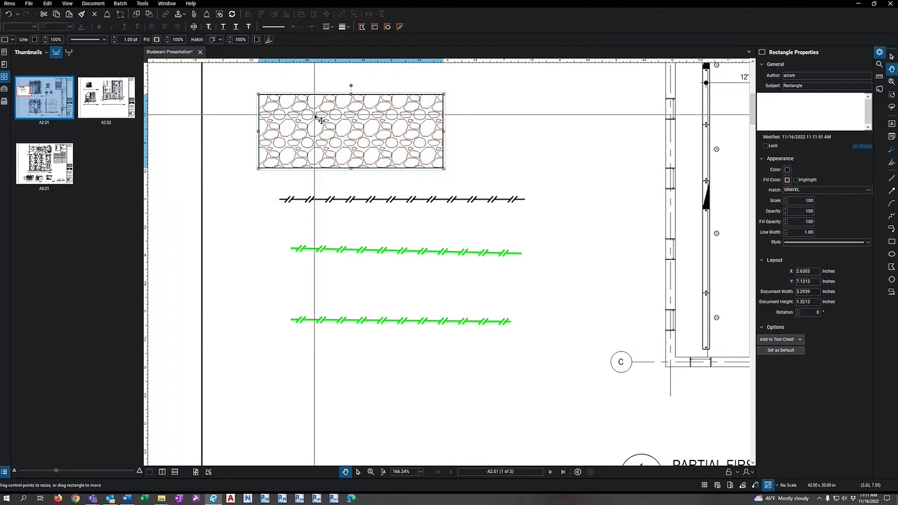
{"action": "right_click", "coordinate": [352, 139]}
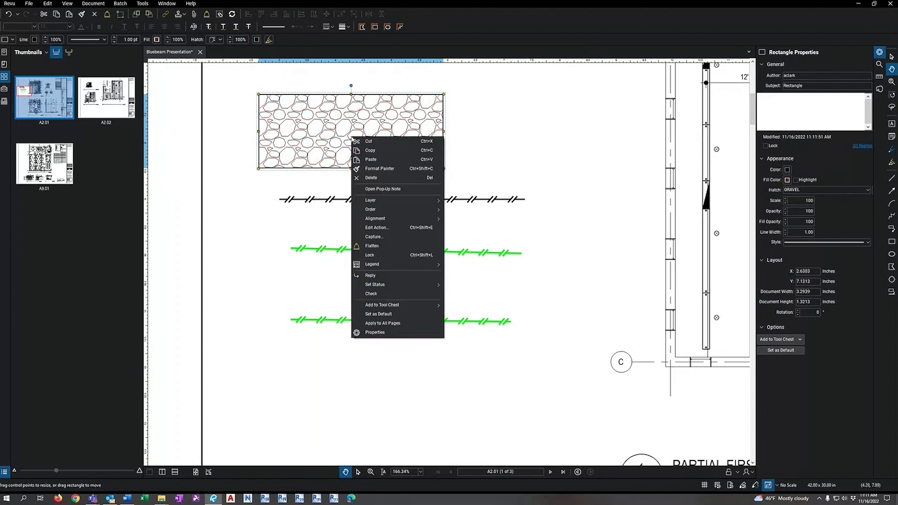
{"action": "left_click", "coordinate": [385, 316]}
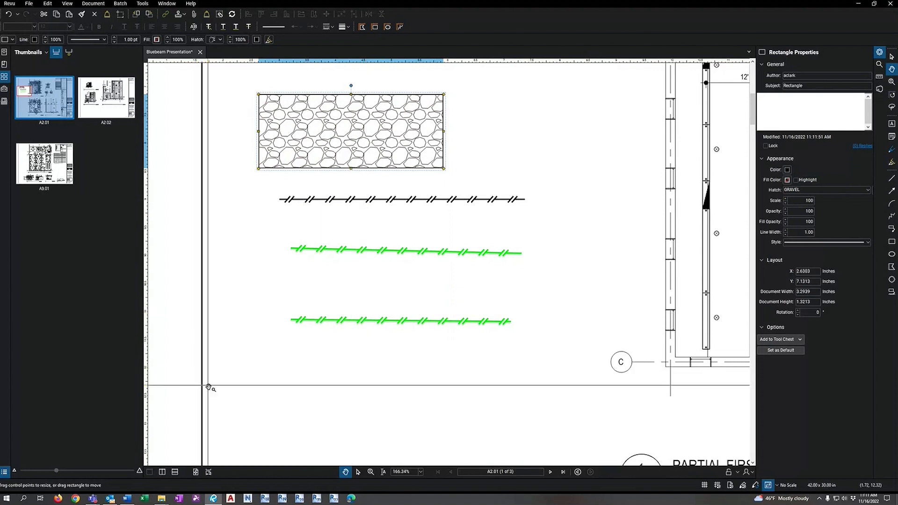
- Draw two rectangles side by side below the green lines, about 3.38 by 1.10 and 1.40 by 0.98 inches, and deselect
{"action": "key", "text": "r"}
{"action": "left_click_drag", "start_coordinate": [271, 352], "coordinate": [461, 415]}
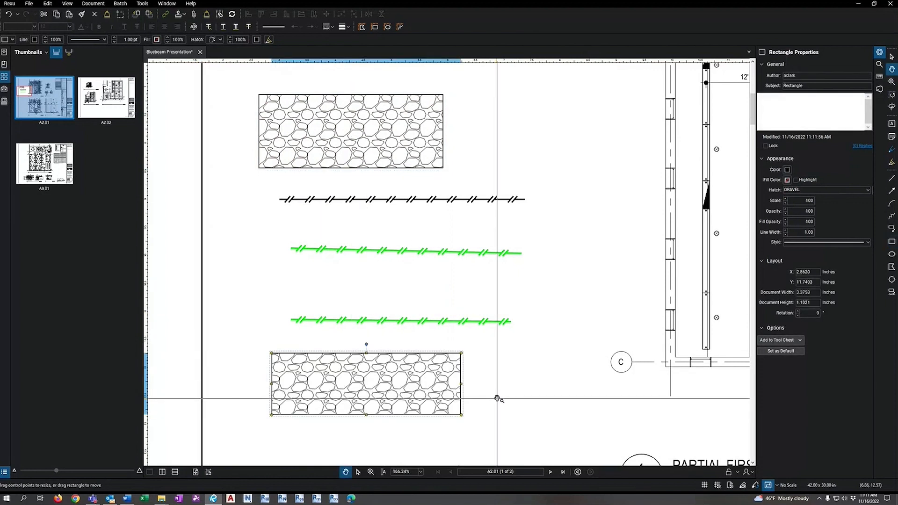
{"action": "left_click_drag", "start_coordinate": [491, 358], "coordinate": [571, 413]}
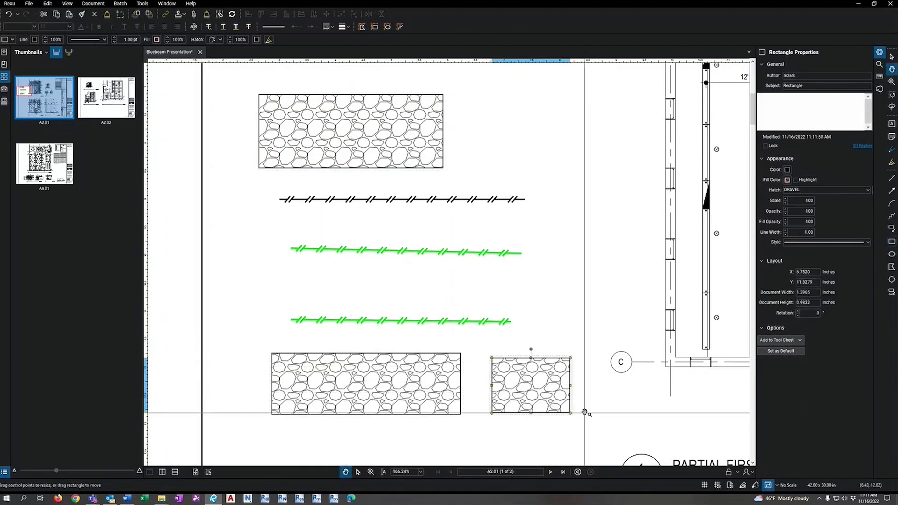
{"action": "left_click", "coordinate": [531, 289]}
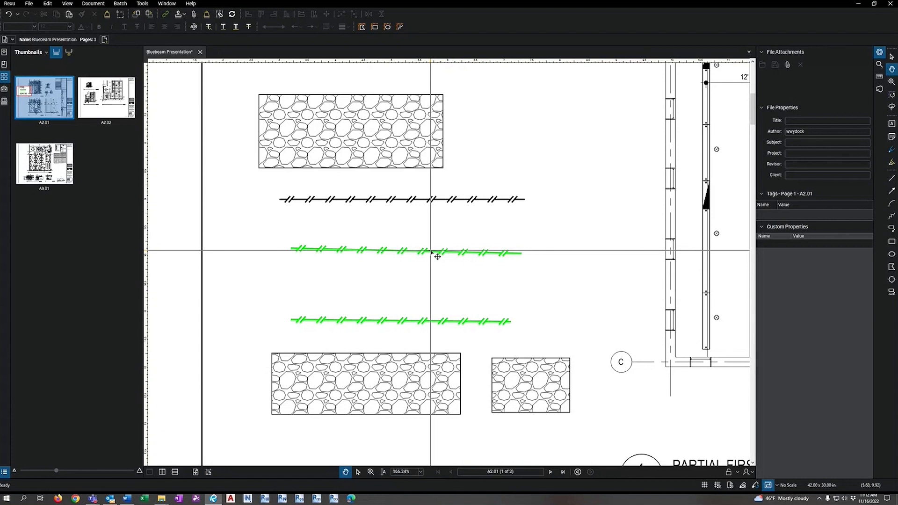
- Take a snapshot of the upper-left corner room of the partial first floor reflected ceiling plan
{"action": "scroll", "coordinate": [503, 276], "scroll_direction": "down", "scroll_amount": 3}
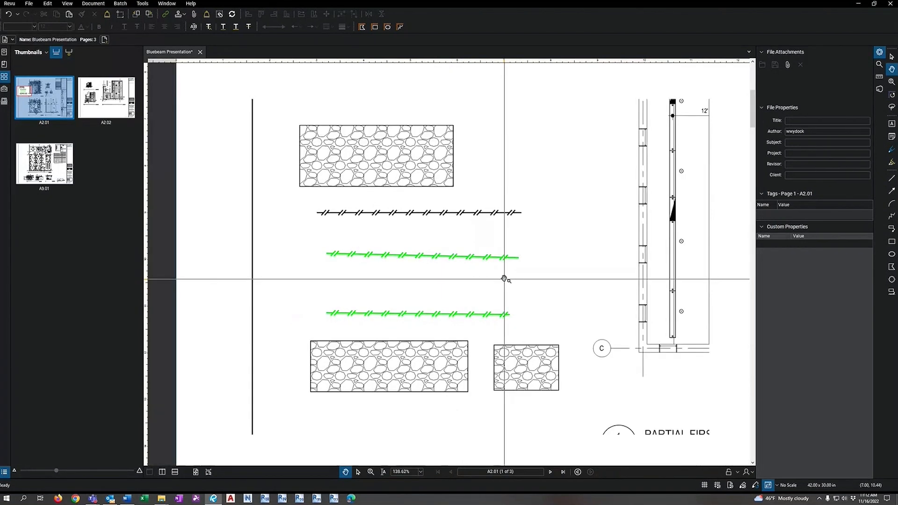
{"action": "scroll", "coordinate": [530, 245], "scroll_direction": "down", "scroll_amount": 3}
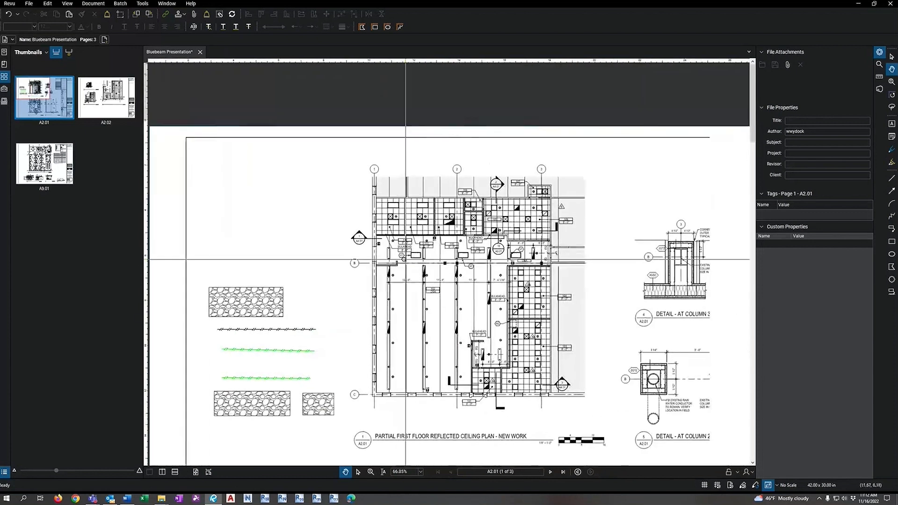
{"action": "left_click", "coordinate": [48, 4]}
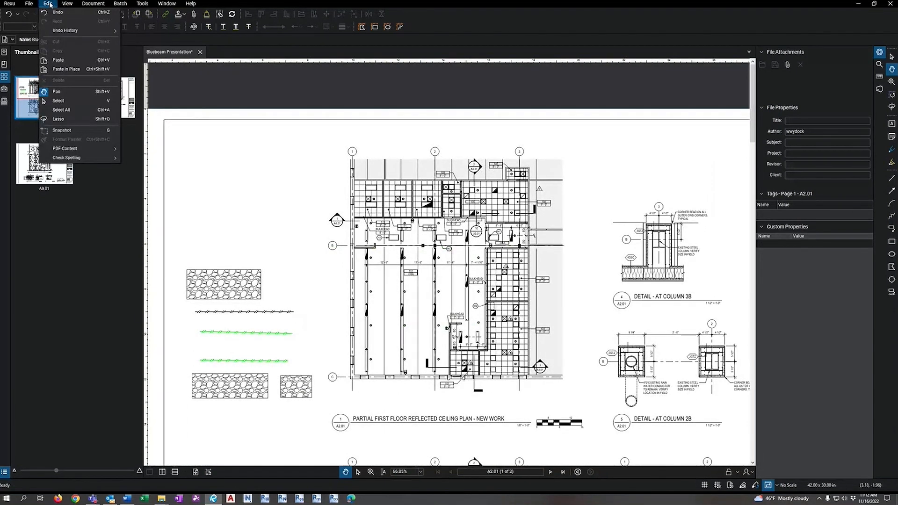
{"action": "left_click", "coordinate": [67, 133]}
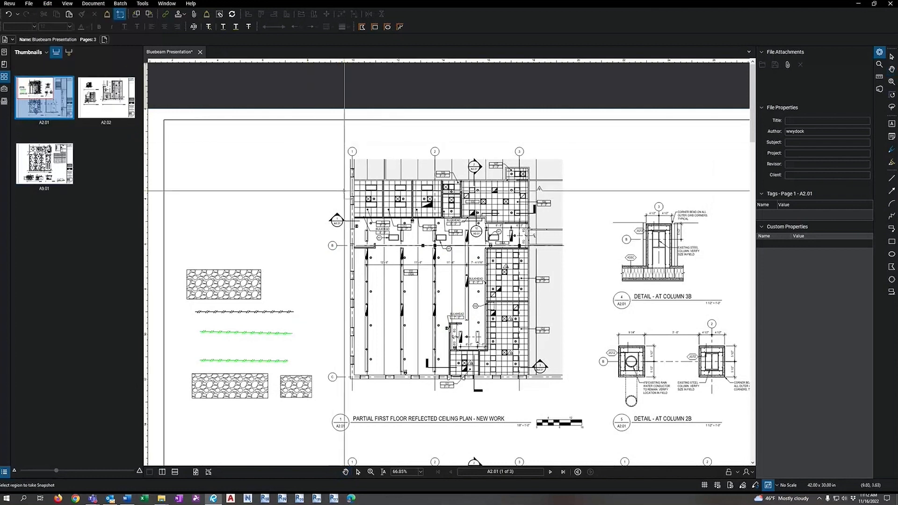
{"action": "left_click_drag", "start_coordinate": [334, 171], "coordinate": [386, 223]}
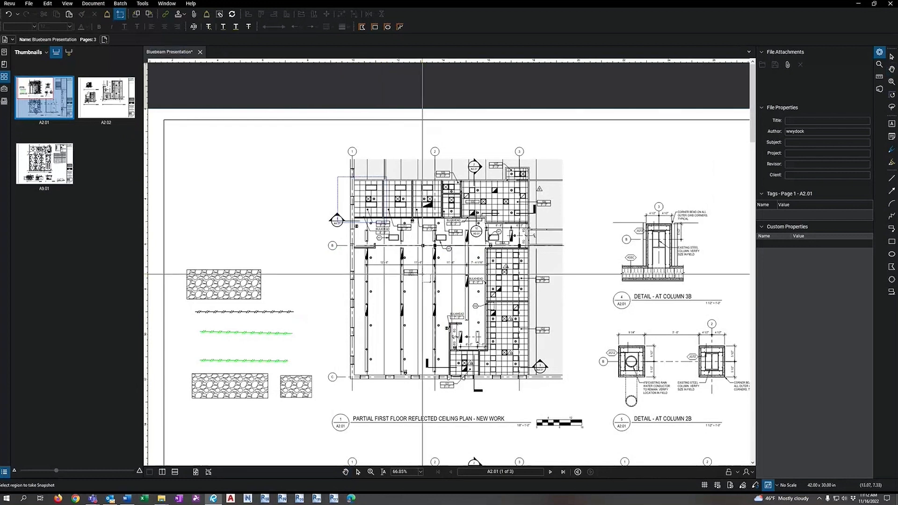
- Paste the snapshot into the blank area above the gravel rectangle, shift it toward the ceiling plan and deselect it
{"action": "right_click", "coordinate": [221, 174]}
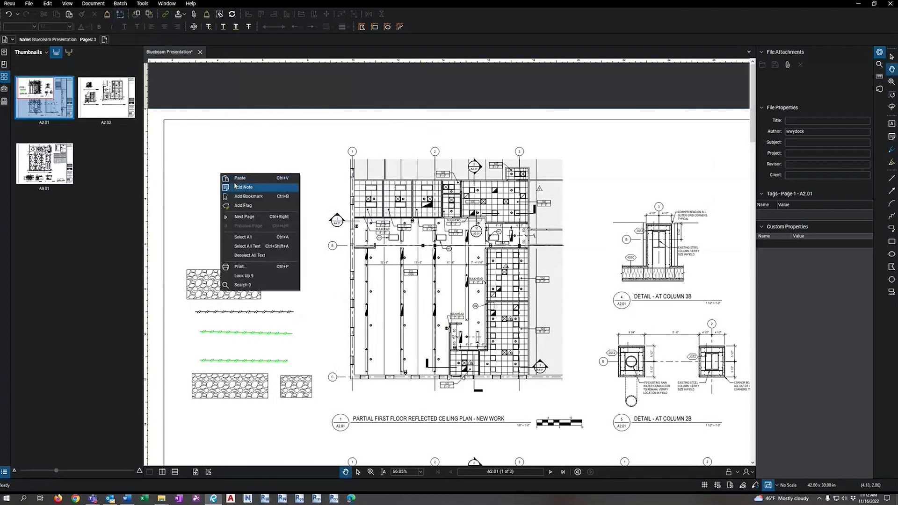
{"action": "left_click", "coordinate": [210, 188]}
{"action": "key", "text": "ctrl+v"}
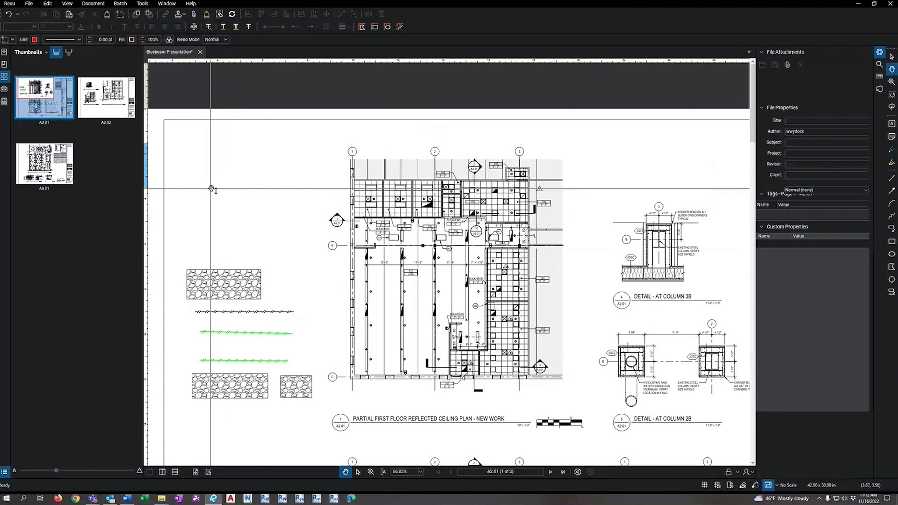
{"action": "left_click_drag", "start_coordinate": [242, 175], "coordinate": [278, 168]}
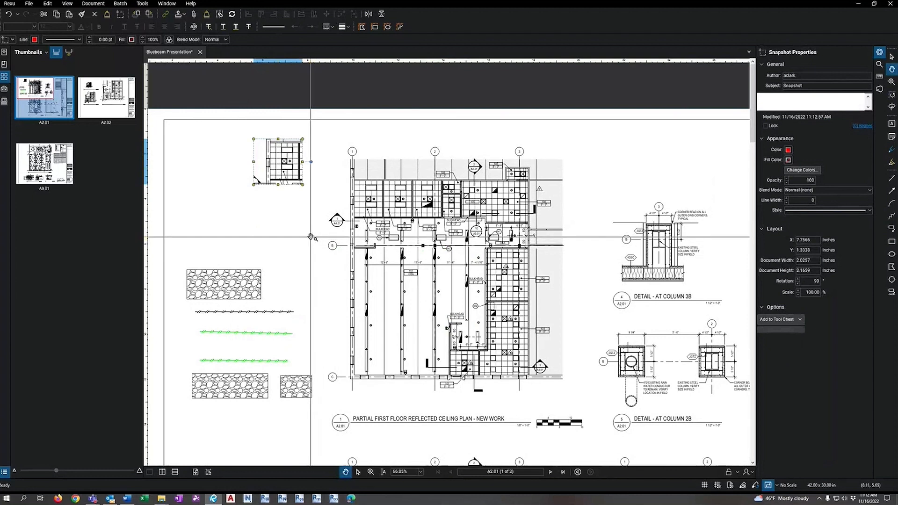
{"action": "left_click", "coordinate": [311, 237]}
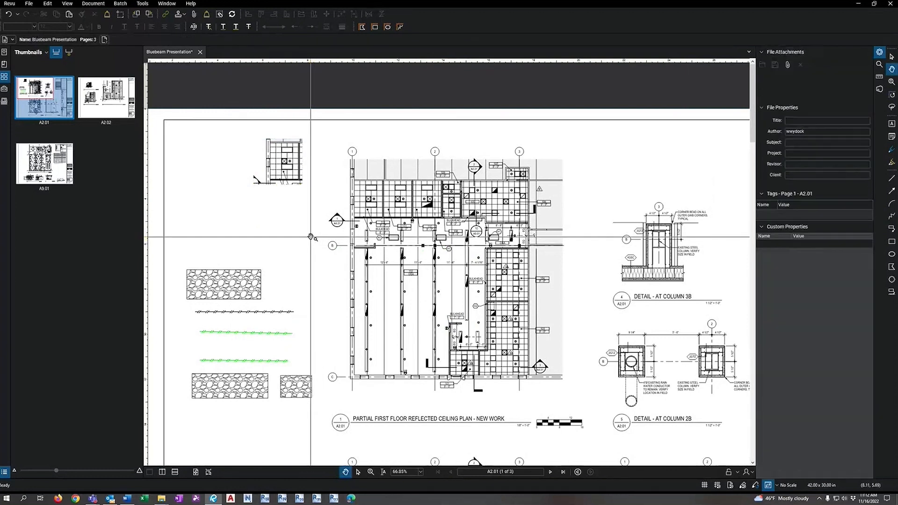
- Review the PDF Content editing commands, such as Snapshot Content, Cut Content and Erase Content
{"action": "left_click", "coordinate": [47, 4]}
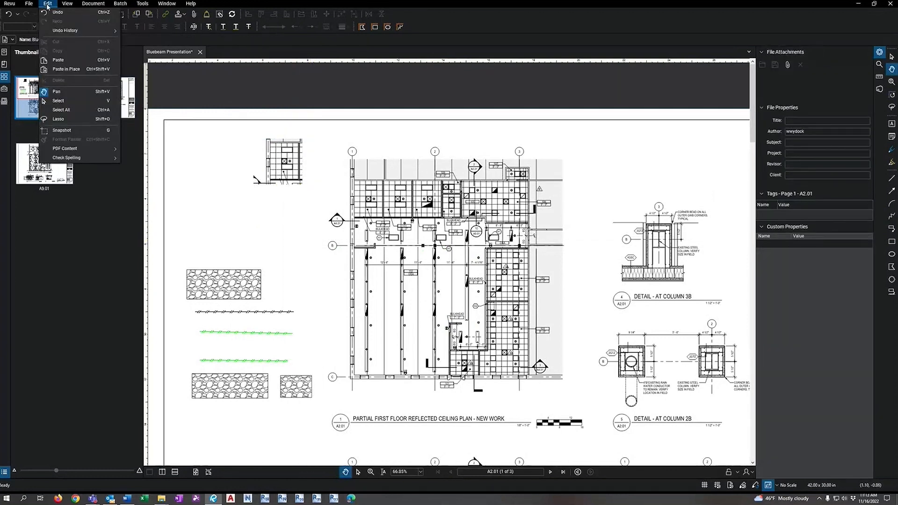
{"action": "mouse_move", "coordinate": [80, 148]}
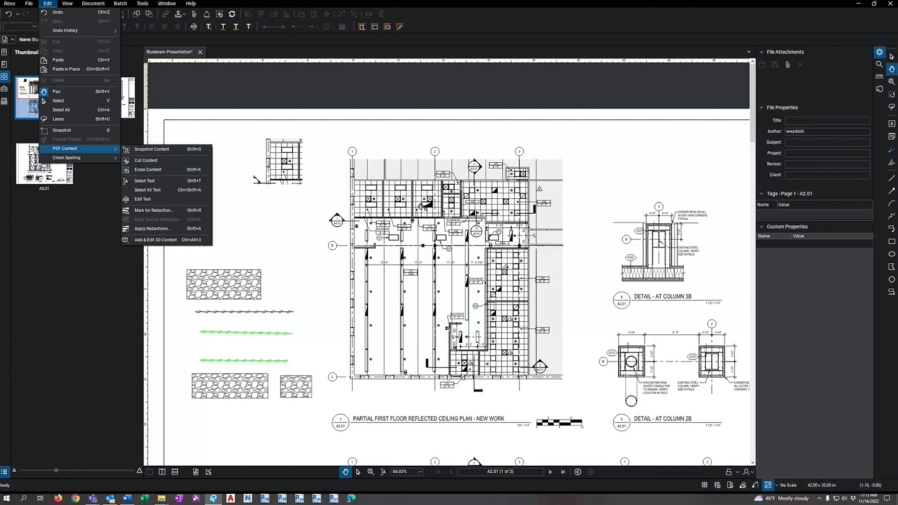
{"action": "left_click", "coordinate": [163, 150]}
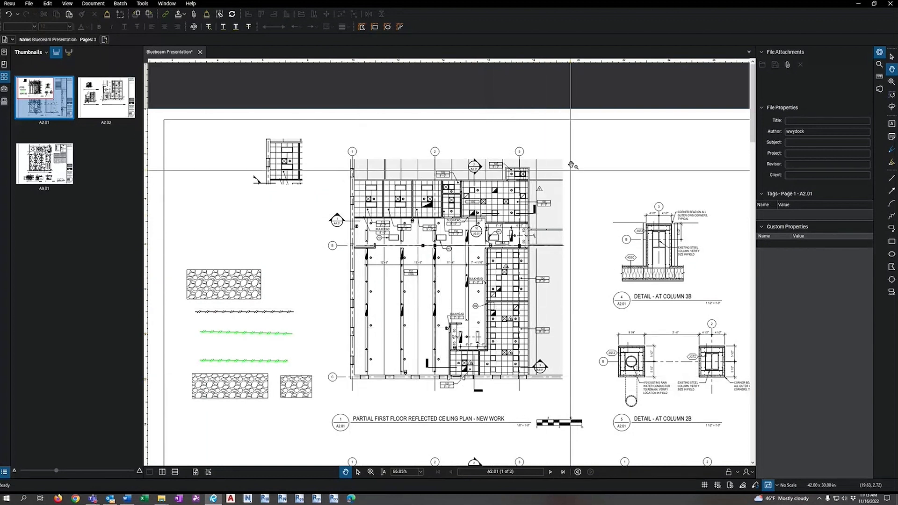
- Select the pasted snapshot, the gravel rectangles and the black line in turn to inspect them as markups, and deselect
{"action": "left_click", "coordinate": [285, 161]}
{"action": "left_click", "coordinate": [218, 273]}
{"action": "left_click", "coordinate": [248, 313]}
{"action": "left_click", "coordinate": [248, 313]}
{"action": "left_click", "coordinate": [244, 383]}
{"action": "left_click", "coordinate": [292, 390]}
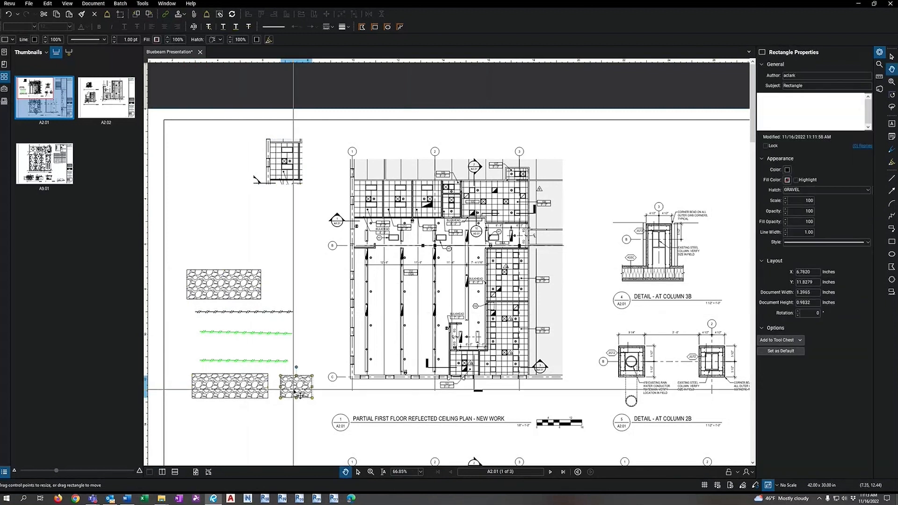
{"action": "left_click", "coordinate": [297, 328]}
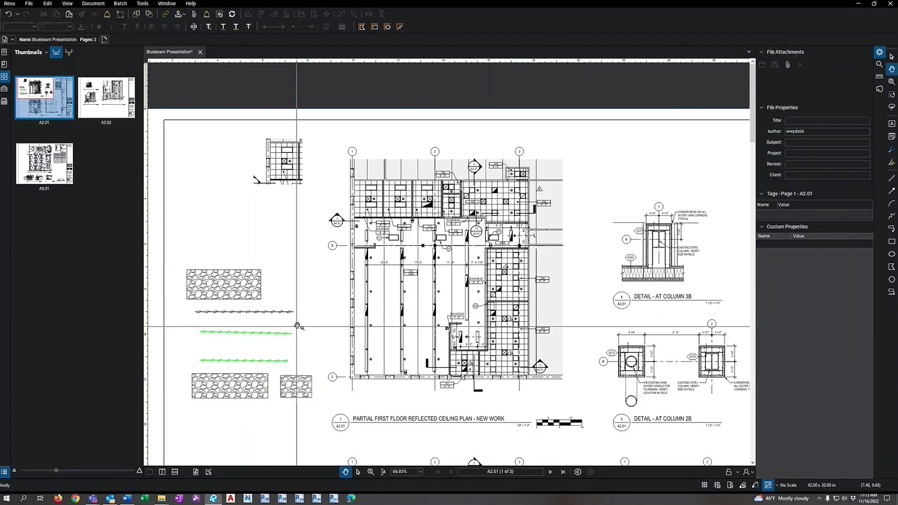
- Move the upper green Pneumatic line onto the middle of the reflected ceiling plan and deselect it
{"action": "left_click", "coordinate": [261, 333]}
{"action": "right_click", "coordinate": [395, 319]}
{"action": "left_click", "coordinate": [276, 333]}
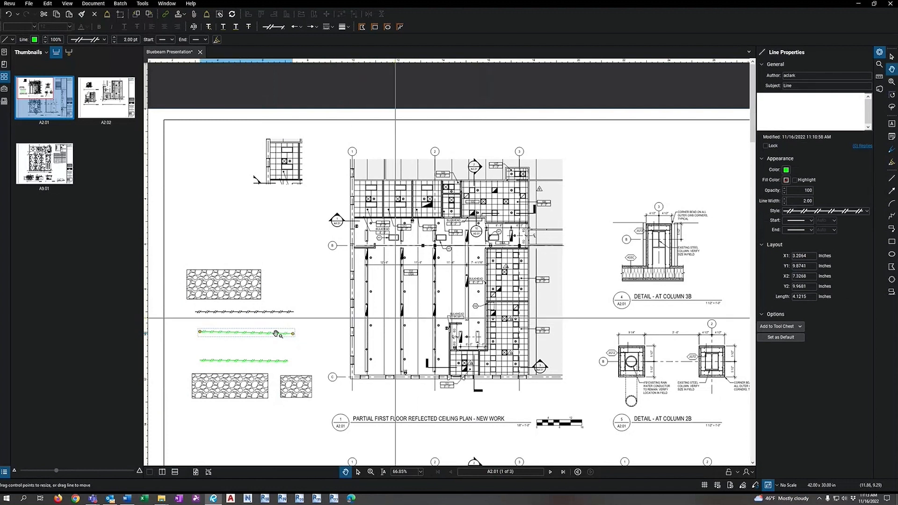
{"action": "left_click_drag", "start_coordinate": [269, 334], "coordinate": [411, 292]}
{"action": "key", "text": "Escape"}
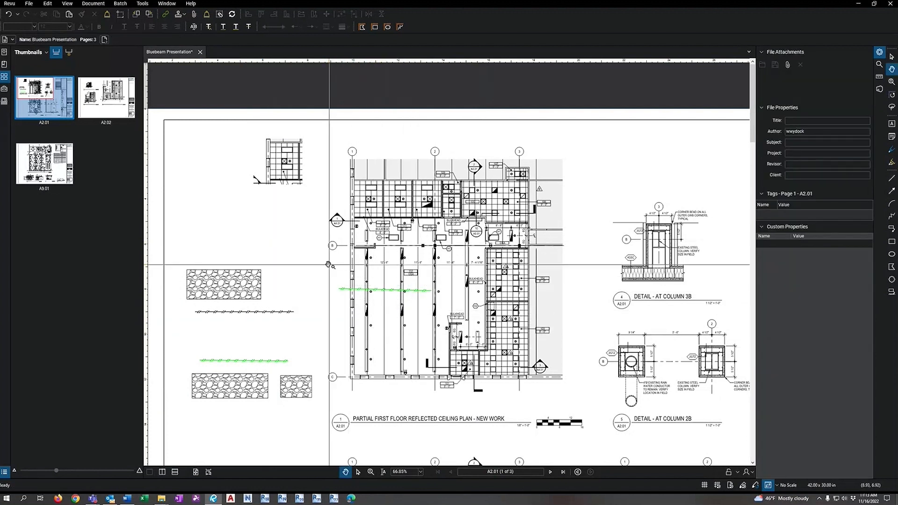
- Take a PDF content snapshot around the green line's start on the ceiling plan and paste it above the upper gravel rectangle
{"action": "left_click", "coordinate": [47, 4]}
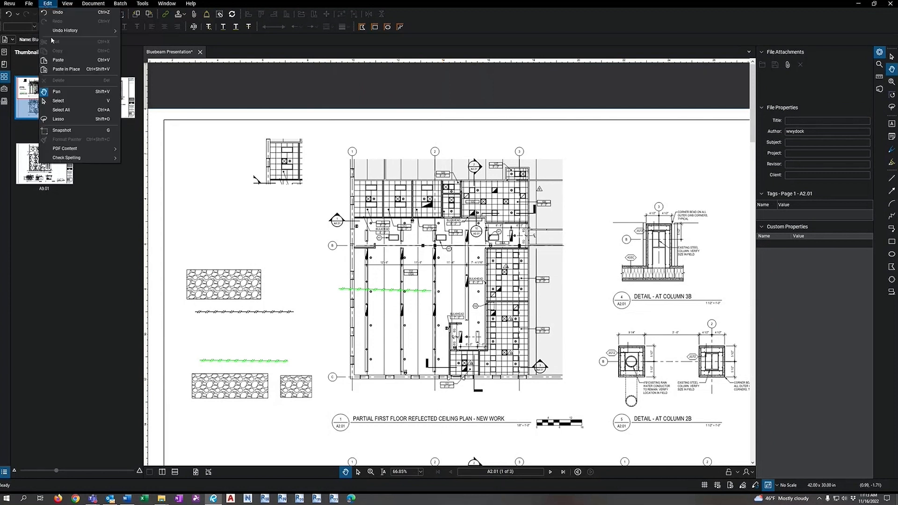
{"action": "left_click", "coordinate": [143, 150]}
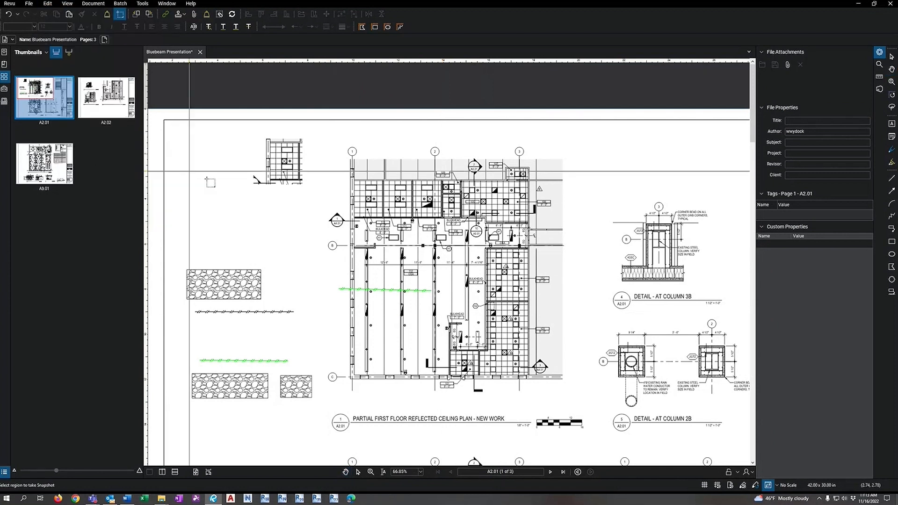
{"action": "left_click_drag", "start_coordinate": [336, 266], "coordinate": [385, 307]}
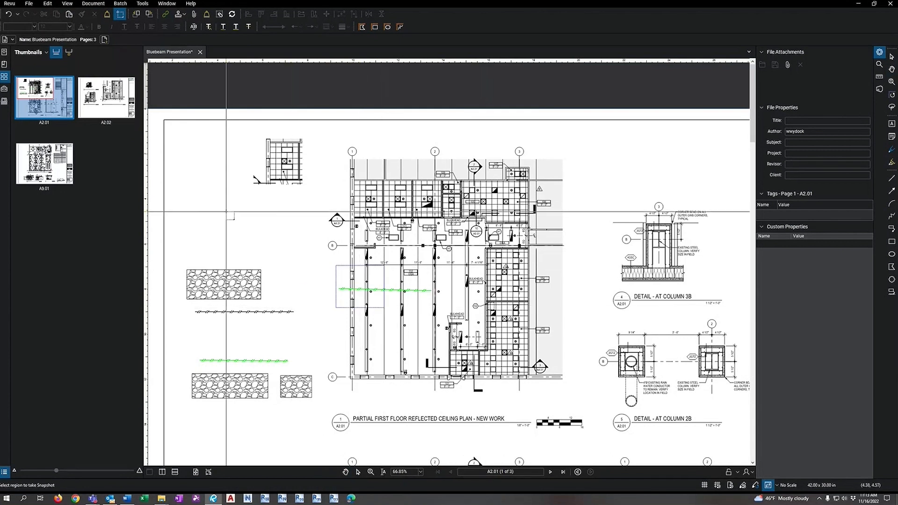
{"action": "left_click", "coordinate": [247, 214]}
{"action": "left_click_drag", "start_coordinate": [244, 204], "coordinate": [245, 243]}
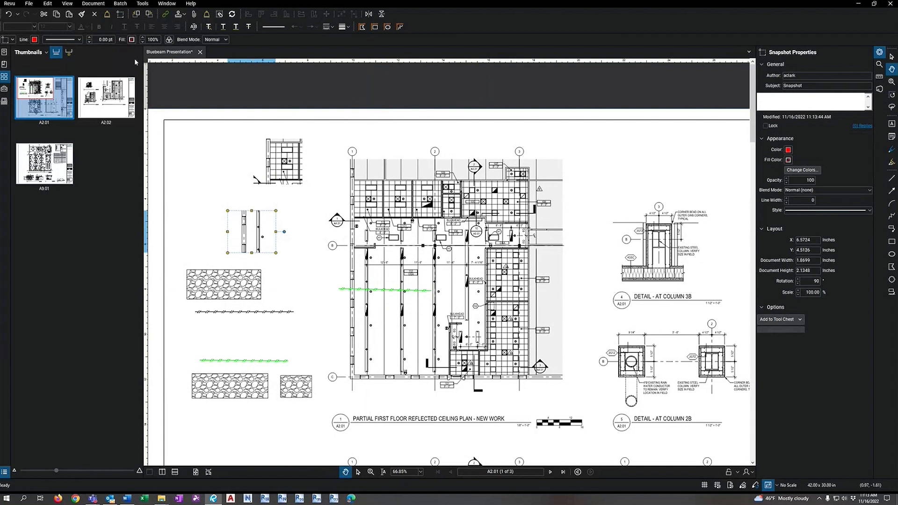
- Take a regular snapshot of the same ceiling plan area, paste it beside the earlier ceiling grid snapshot, and deselect it
{"action": "left_click", "coordinate": [50, 4]}
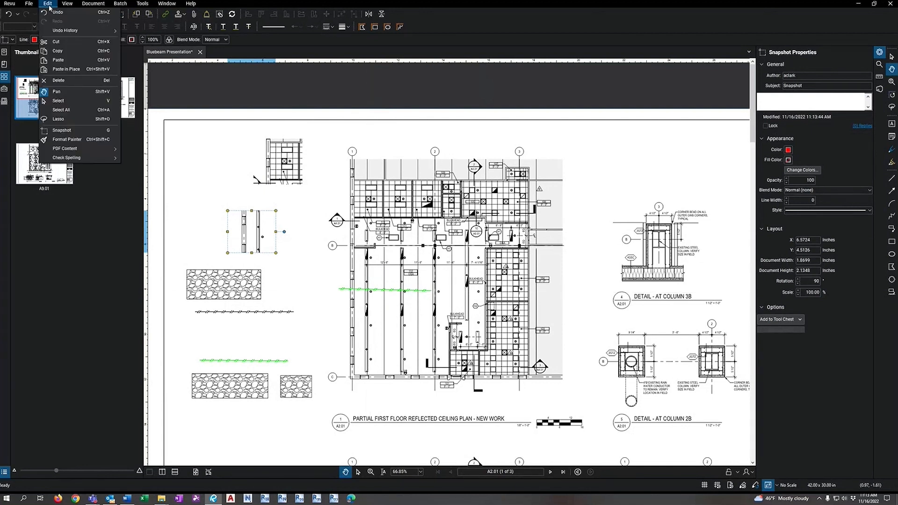
{"action": "left_click", "coordinate": [66, 131]}
{"action": "left_click_drag", "start_coordinate": [333, 271], "coordinate": [383, 304]}
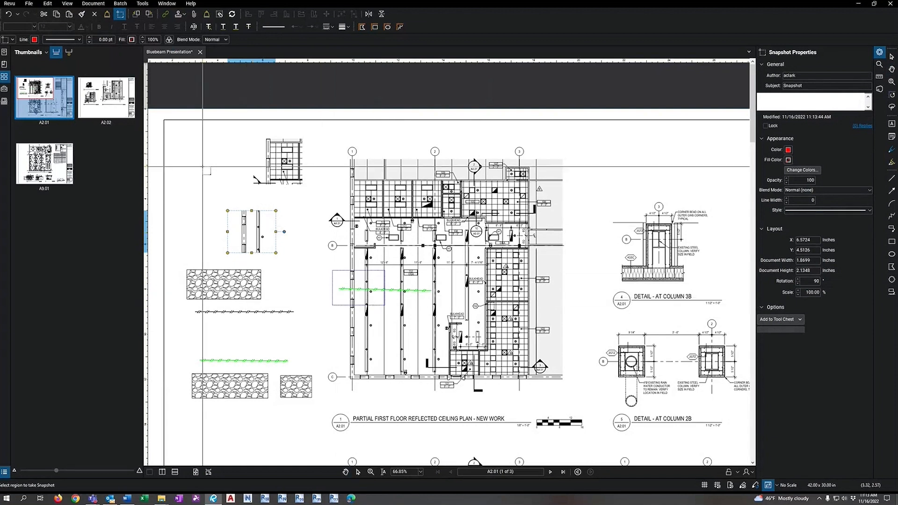
{"action": "key", "text": "ctrl+v"}
{"action": "left_click_drag", "start_coordinate": [221, 157], "coordinate": [207, 167]}
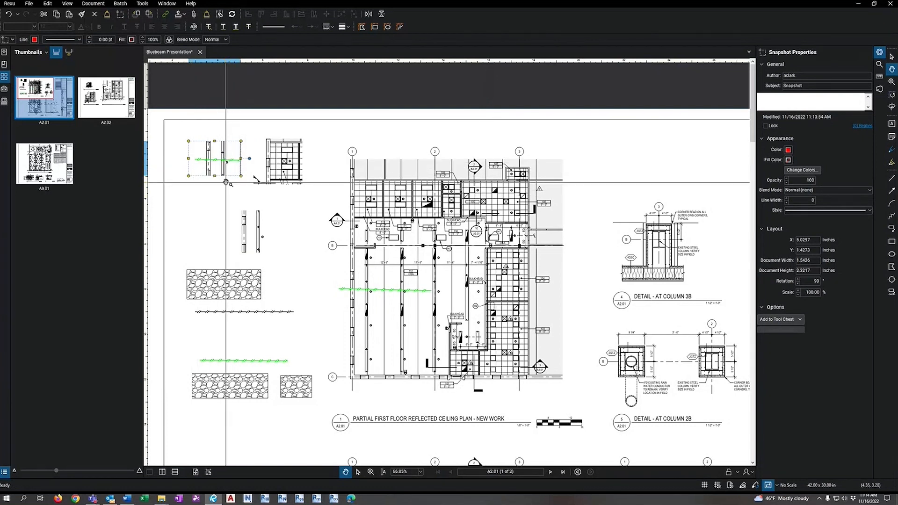
{"action": "left_click", "coordinate": [289, 213]}
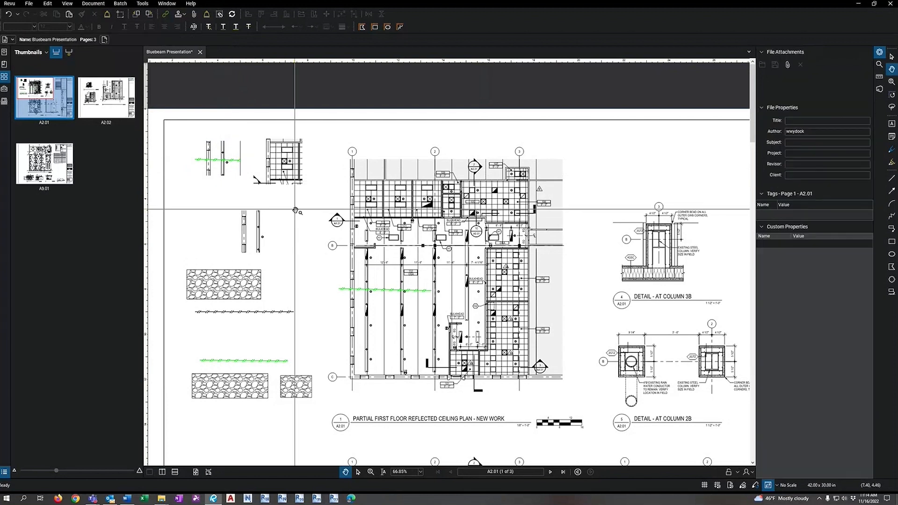
- Erase the PDF content in a small area beneath the green line, just below the 102 OSA room tag
{"action": "left_click", "coordinate": [48, 4]}
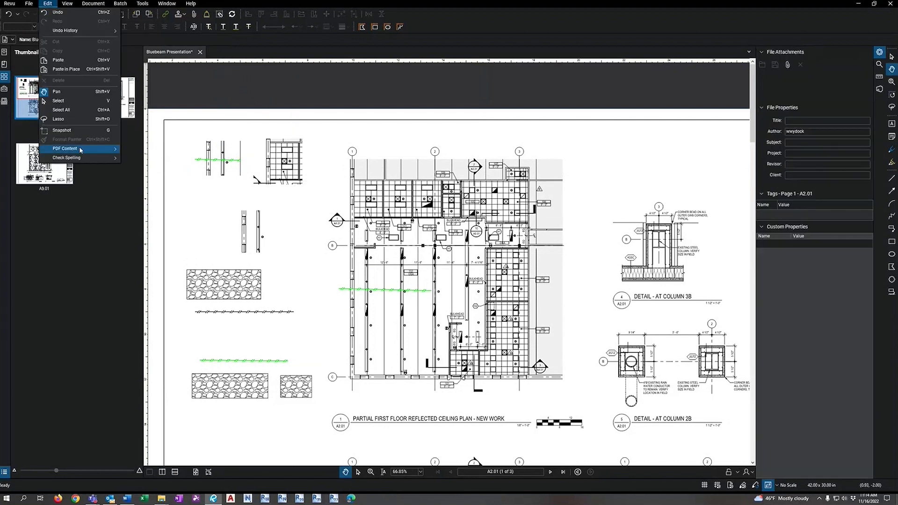
{"action": "mouse_move", "coordinate": [82, 150]}
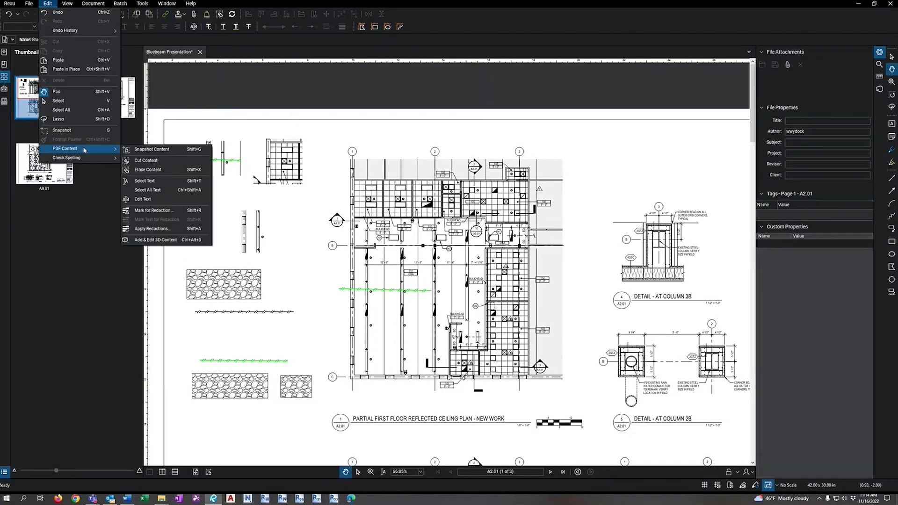
{"action": "left_click", "coordinate": [155, 171]}
{"action": "scroll", "coordinate": [428, 267], "scroll_direction": "up", "scroll_amount": 6}
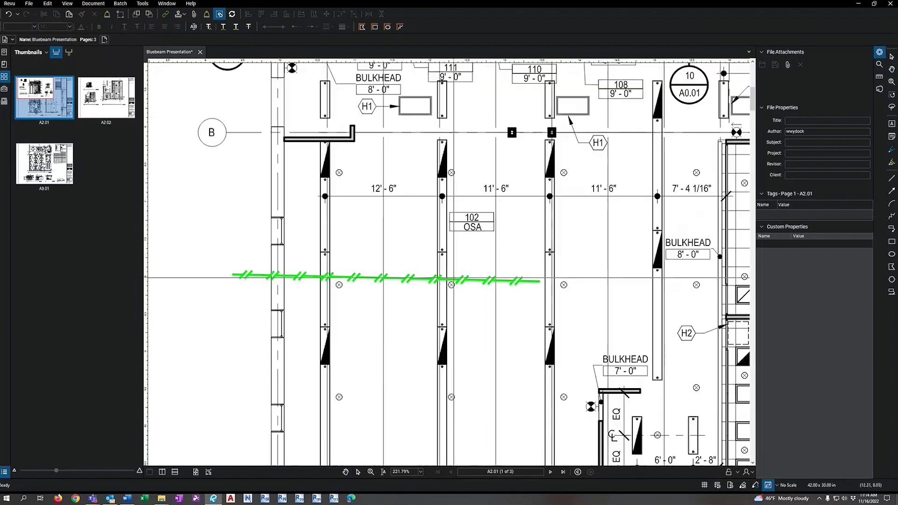
{"action": "left_click_drag", "start_coordinate": [428, 267], "coordinate": [461, 296]}
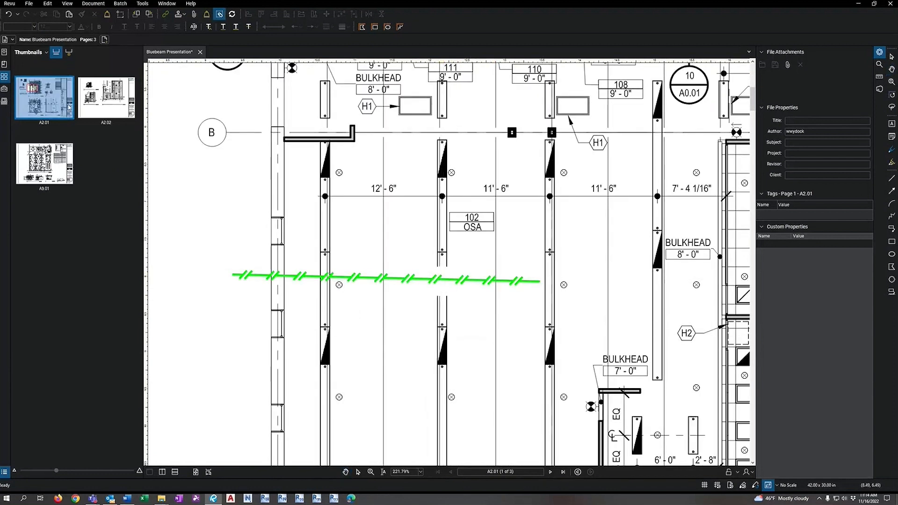
- Cut the 102 OSA room tag from the PDF content, paste it below the green line, and deselect it
{"action": "left_click", "coordinate": [30, 4]}
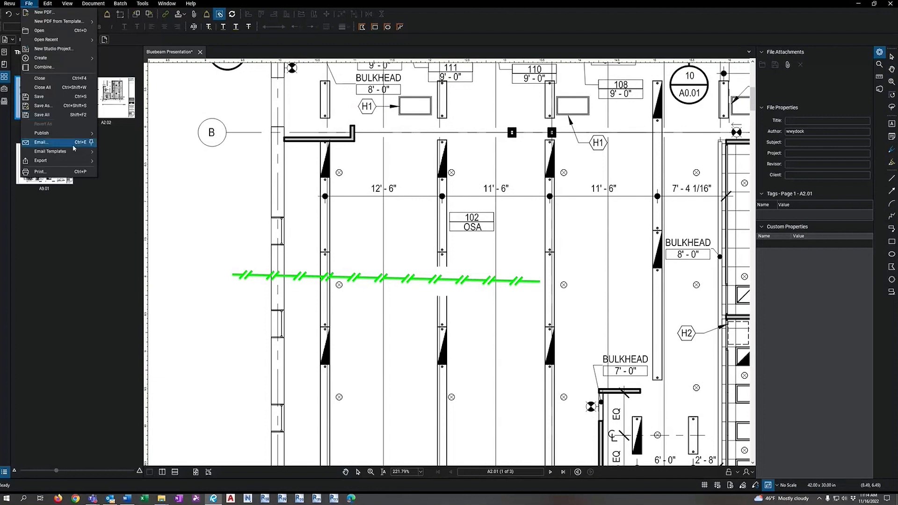
{"action": "mouse_move", "coordinate": [48, 4]}
{"action": "mouse_move", "coordinate": [99, 153]}
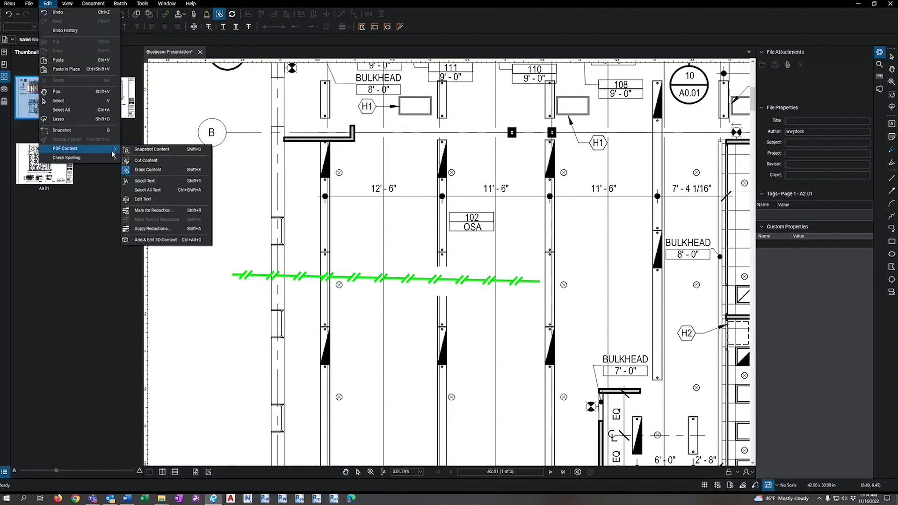
{"action": "left_click", "coordinate": [143, 161]}
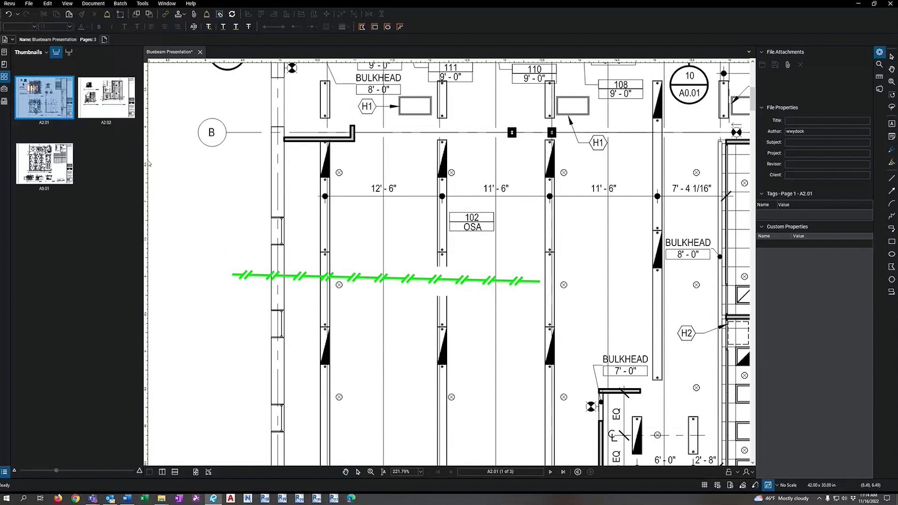
{"action": "left_click_drag", "start_coordinate": [475, 235], "coordinate": [496, 235]}
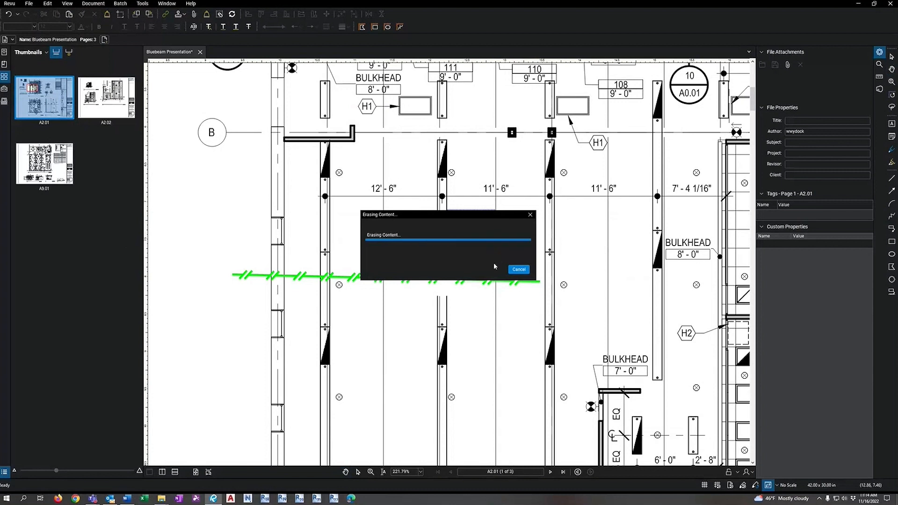
{"action": "key", "text": "ctrl+v"}
{"action": "left_click_drag", "start_coordinate": [406, 342], "coordinate": [464, 356]}
{"action": "key", "text": "Escape"}
- Flatten the black line markup beneath the upper gravel rectangle into the PDF content
{"action": "scroll", "coordinate": [414, 285], "scroll_direction": "down", "scroll_amount": 3}
{"action": "scroll", "coordinate": [414, 284], "scroll_direction": "down", "scroll_amount": 1}
{"action": "left_click_drag", "start_coordinate": [258, 279], "coordinate": [474, 243]}
{"action": "left_click_drag", "start_coordinate": [595, 262], "coordinate": [479, 258]}
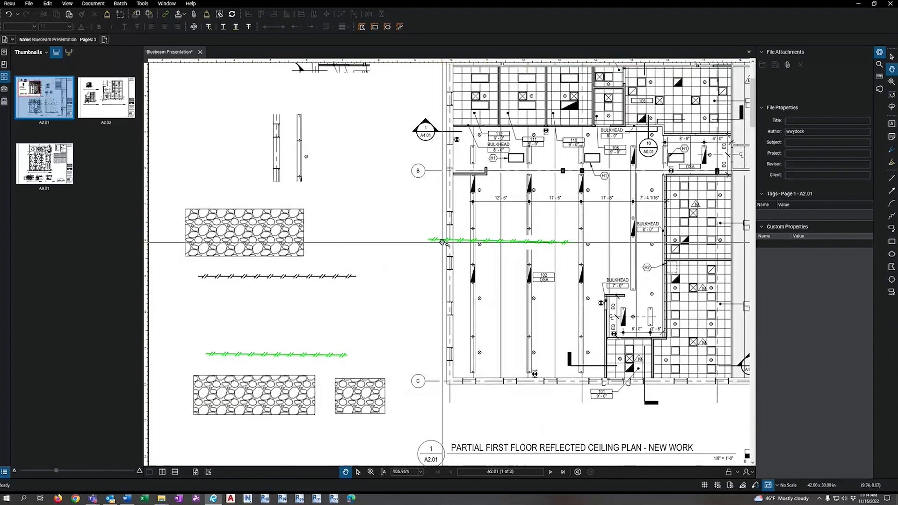
{"action": "left_click", "coordinate": [296, 277]}
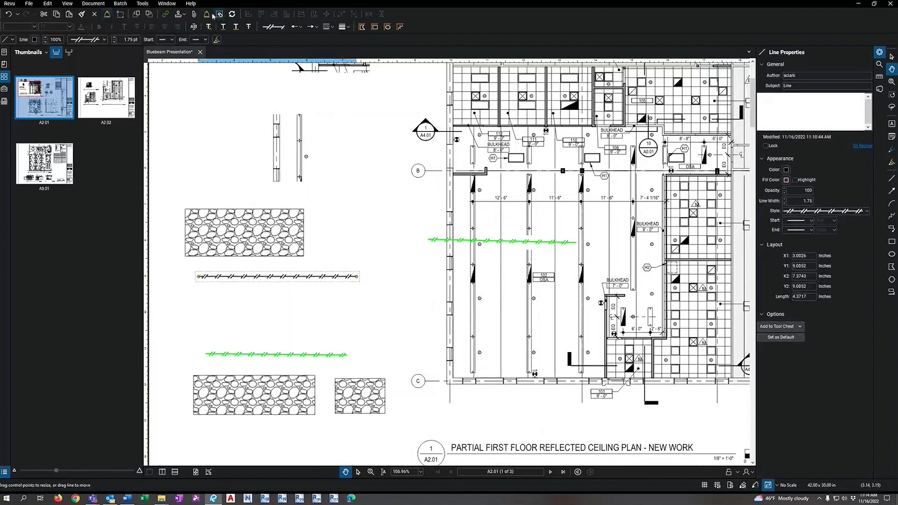
{"action": "left_click", "coordinate": [93, 4]}
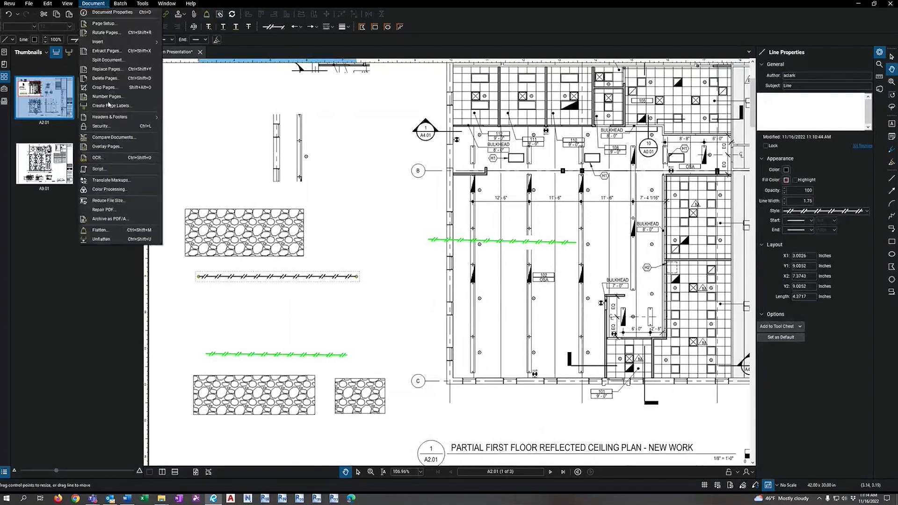
{"action": "right_click", "coordinate": [279, 277]}
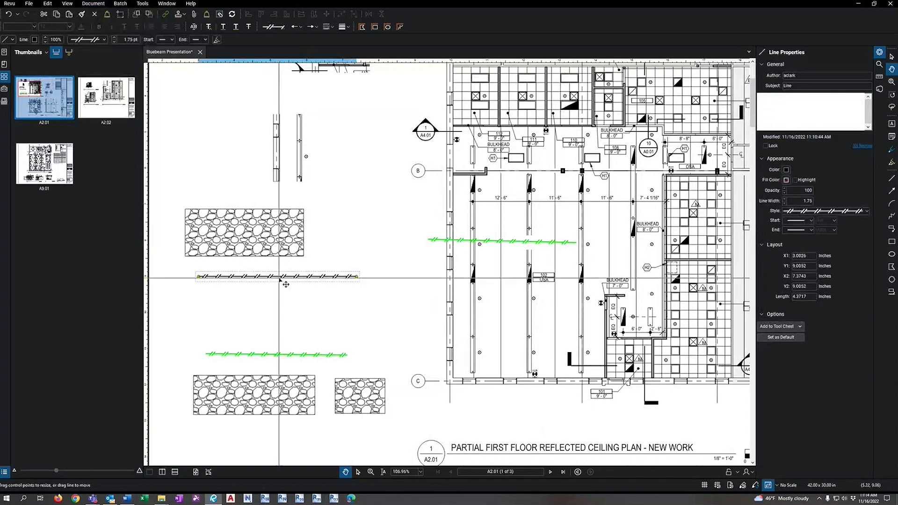
{"action": "right_click", "coordinate": [280, 278]}
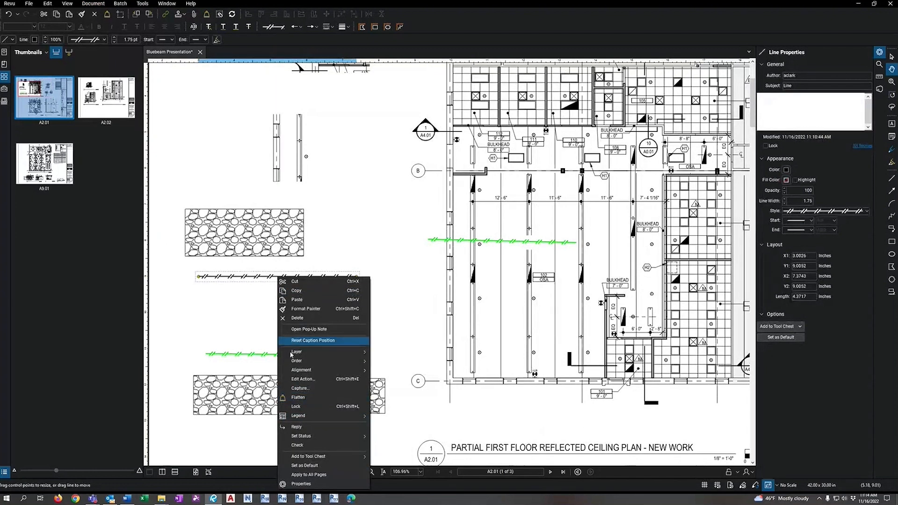
{"action": "left_click", "coordinate": [293, 398]}
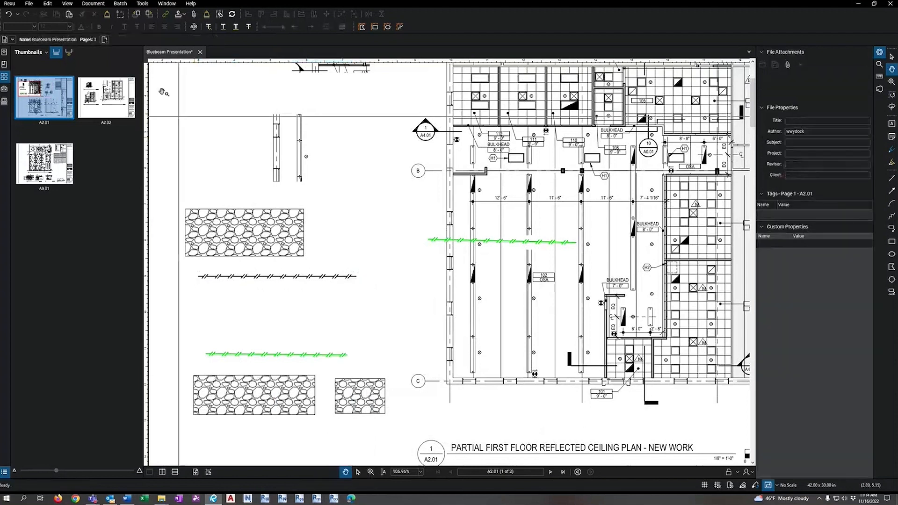
- Examine the Flatten Markups page range, markup types and Allow Markup Recovery option, and leave without flattening the document
{"action": "left_click", "coordinate": [93, 4]}
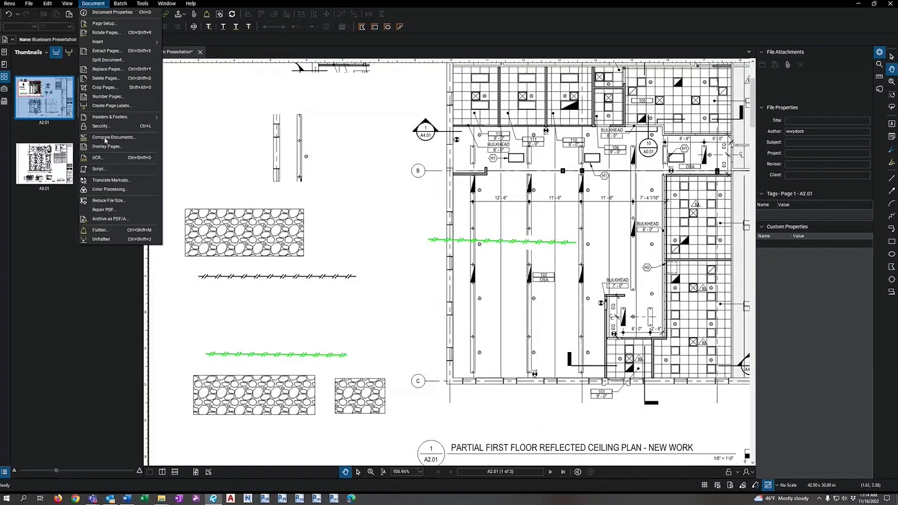
{"action": "left_click", "coordinate": [100, 231]}
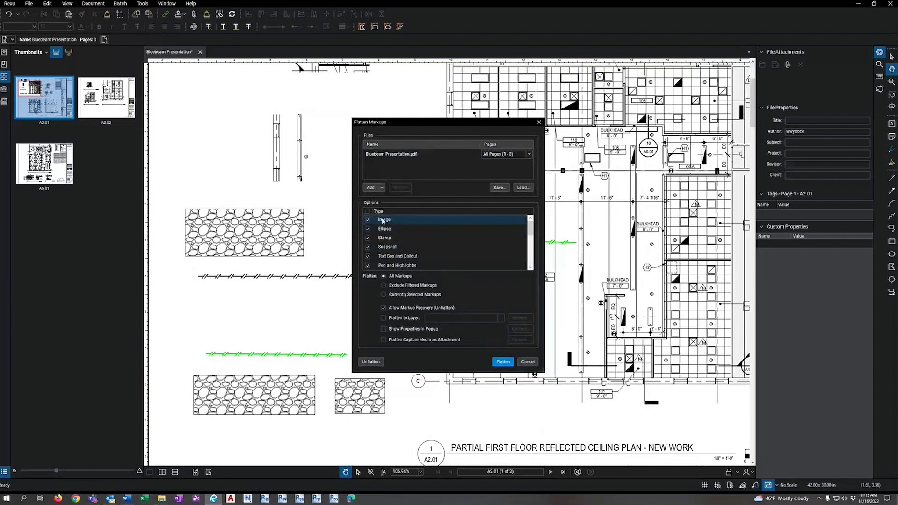
{"action": "left_click", "coordinate": [520, 154]}
{"action": "left_click", "coordinate": [464, 170]}
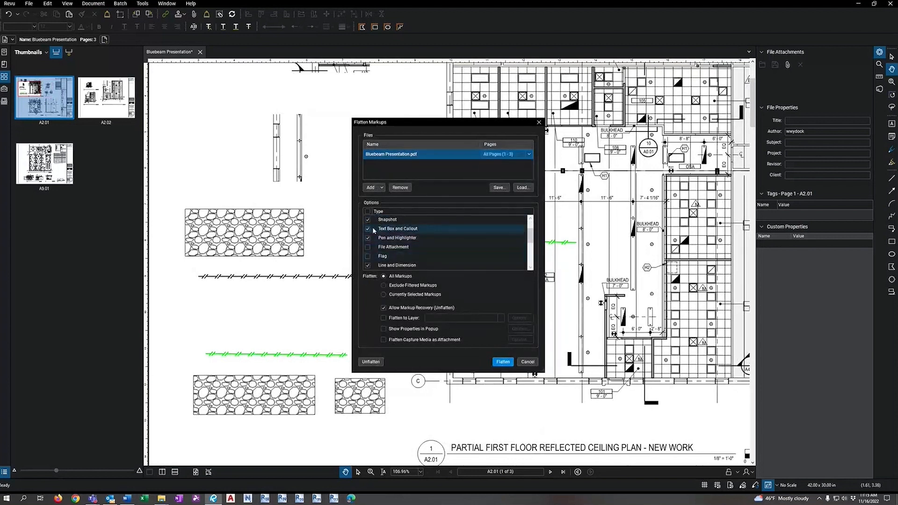
{"action": "scroll", "coordinate": [386, 253], "scroll_direction": "down", "scroll_amount": 2}
{"action": "scroll", "coordinate": [379, 254], "scroll_direction": "down", "scroll_amount": 3}
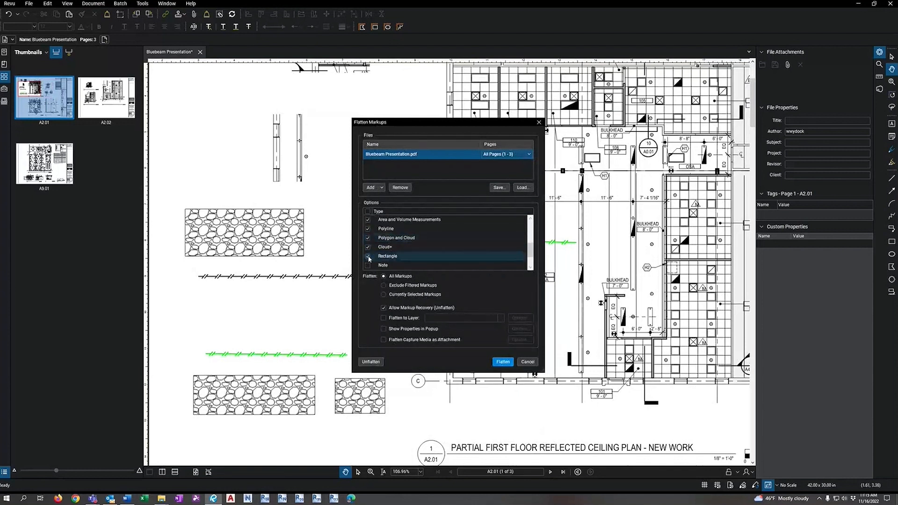
{"action": "scroll", "coordinate": [368, 254], "scroll_direction": "up", "scroll_amount": 5}
{"action": "left_click", "coordinate": [373, 239]}
{"action": "scroll", "coordinate": [445, 248], "scroll_direction": "down", "scroll_amount": 2}
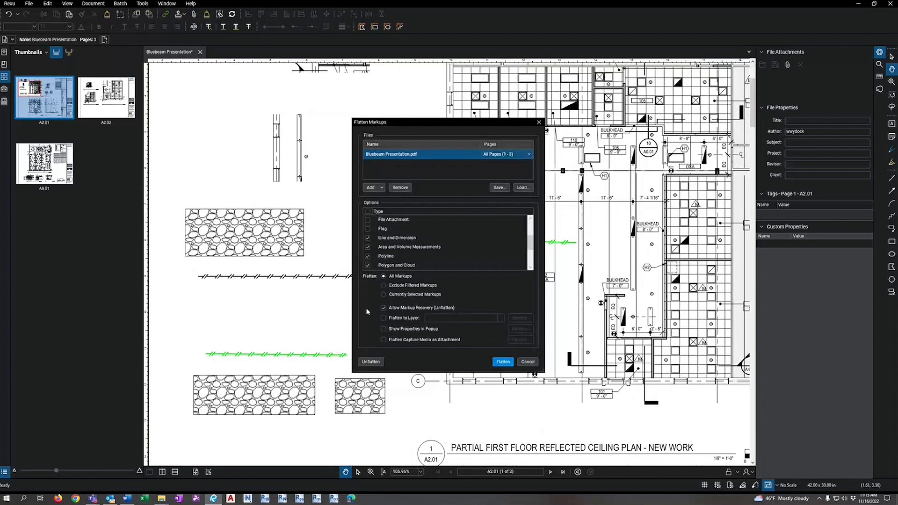
{"action": "left_click", "coordinate": [384, 308]}
{"action": "left_click", "coordinate": [527, 361]}
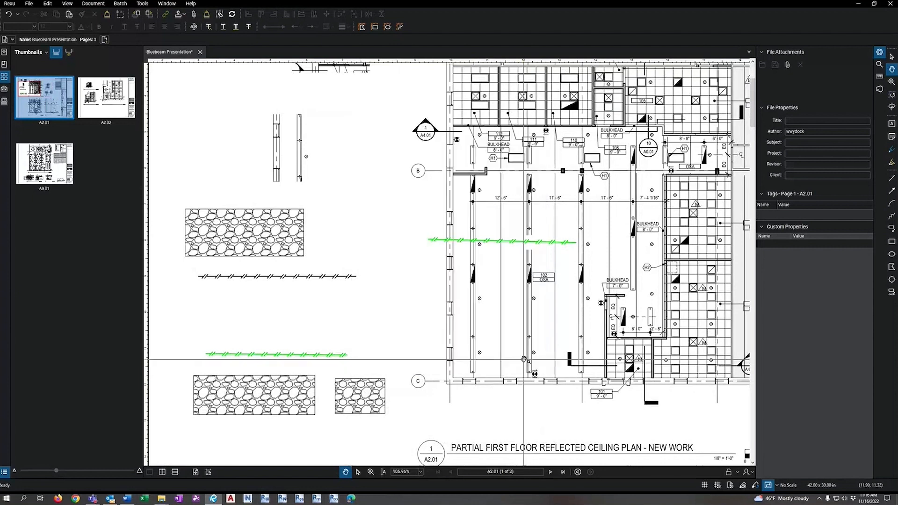
- Flatten the upper gravel rectangle markup into the PDF content
{"action": "left_click", "coordinate": [270, 232]}
{"action": "right_click", "coordinate": [272, 235]}
{"action": "left_click", "coordinate": [300, 345]}
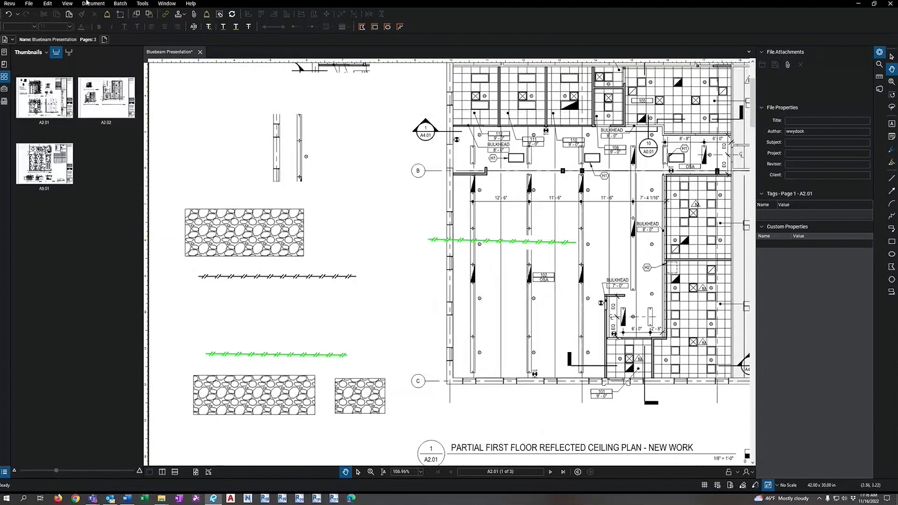
- Erase the content at the flattened gravel rectangle's upper-right corner and try the same on the larger unflattened gravel rectangle below
{"action": "left_click", "coordinate": [48, 4]}
{"action": "mouse_move", "coordinate": [94, 150]}
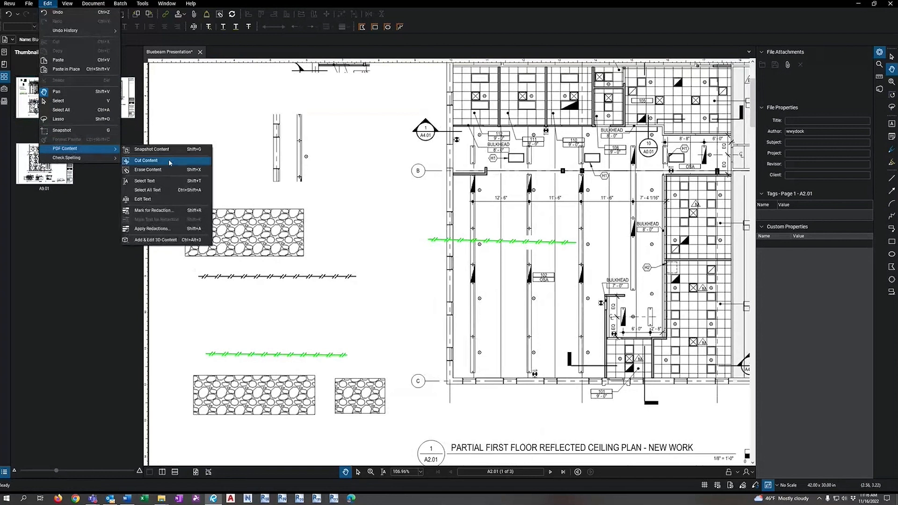
{"action": "left_click", "coordinate": [171, 171]}
{"action": "left_click_drag", "start_coordinate": [261, 204], "coordinate": [308, 239]}
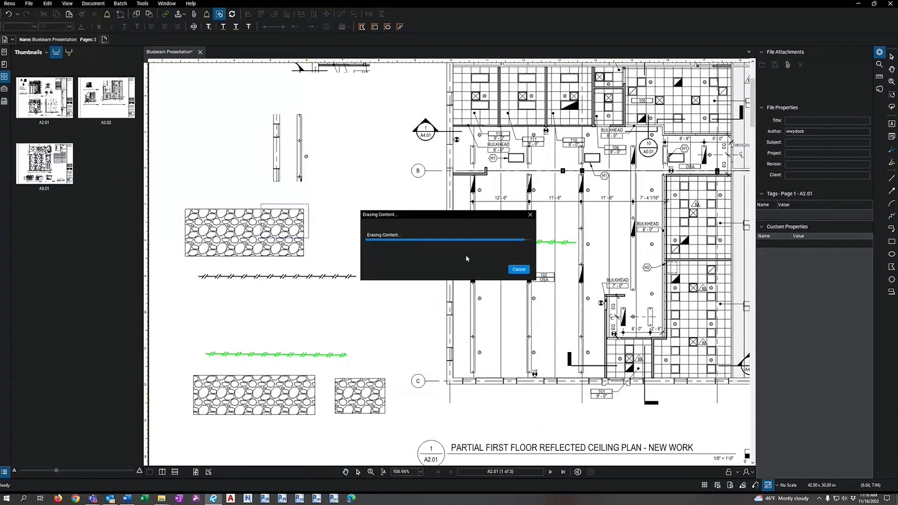
{"action": "left_click_drag", "start_coordinate": [286, 371], "coordinate": [320, 402]}
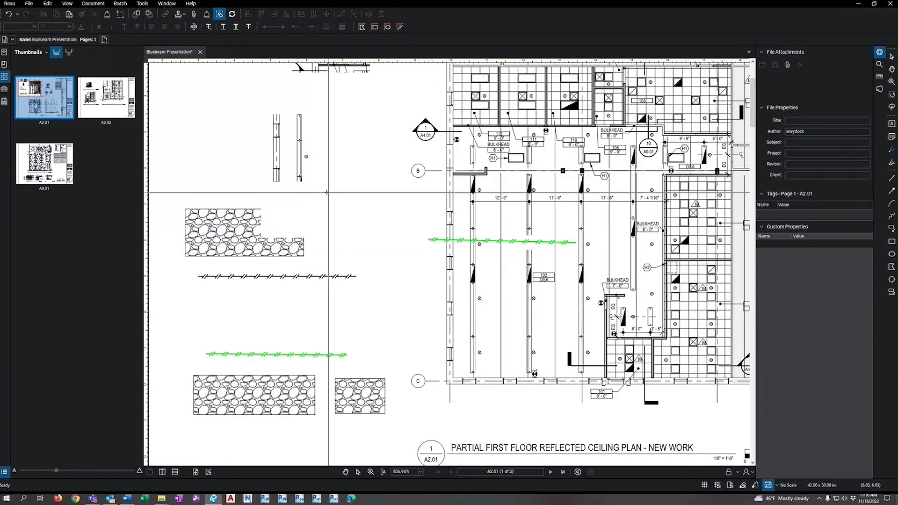
- Draw a freehand yellow highlight in the blank area above the Detail at Column 3B
{"action": "left_click", "coordinate": [143, 4]}
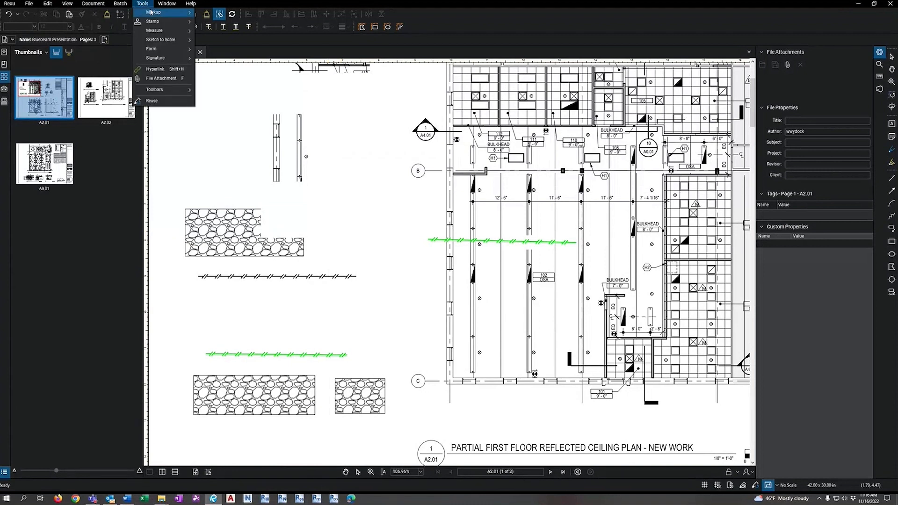
{"action": "mouse_move", "coordinate": [153, 13]}
{"action": "left_click", "coordinate": [219, 64]}
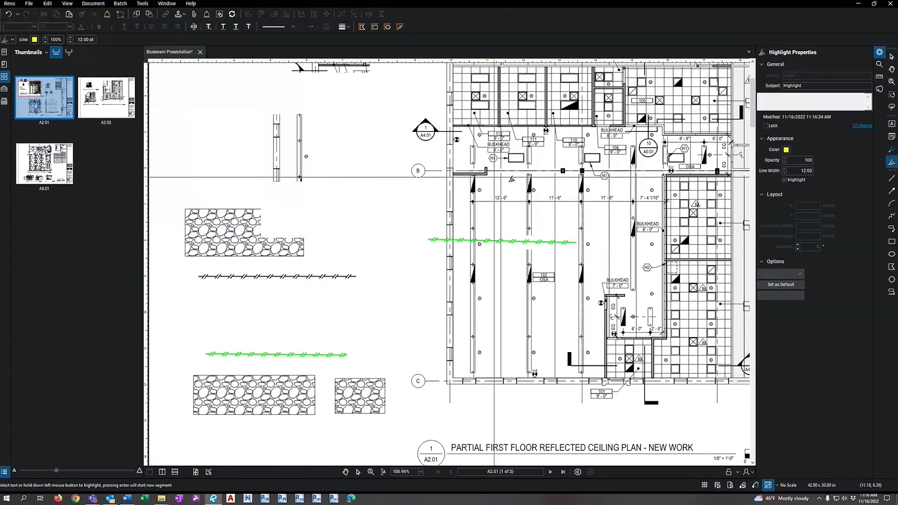
{"action": "scroll", "coordinate": [387, 201], "scroll_direction": "down", "scroll_amount": 3}
{"action": "scroll", "coordinate": [324, 230], "scroll_direction": "down", "scroll_amount": 1}
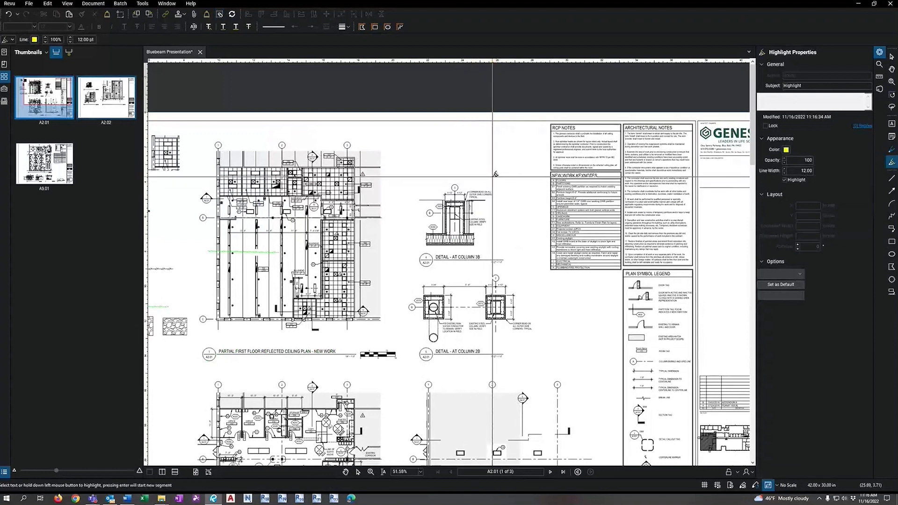
{"action": "mouse_move", "coordinate": [434, 144]}
{"action": "left_mouse_down"}
{"action": "mouse_move", "coordinate": [457, 145]}
{"action": "mouse_move", "coordinate": [430, 146]}
{"action": "mouse_move", "coordinate": [445, 149]}
{"action": "left_mouse_up"}
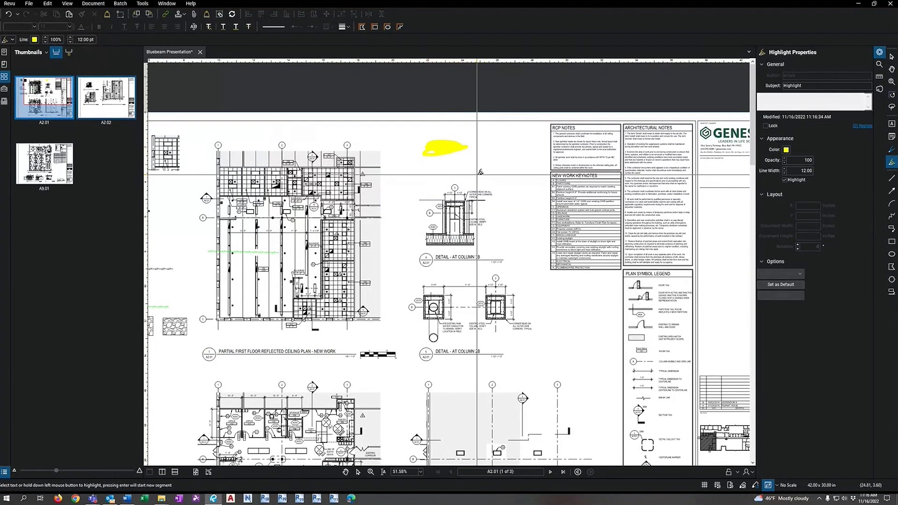
- Highlight the text line "CORNER BEAD ON ALL" in the note of the Column 3B detail
{"action": "scroll", "coordinate": [476, 192], "scroll_direction": "up", "scroll_amount": 10}
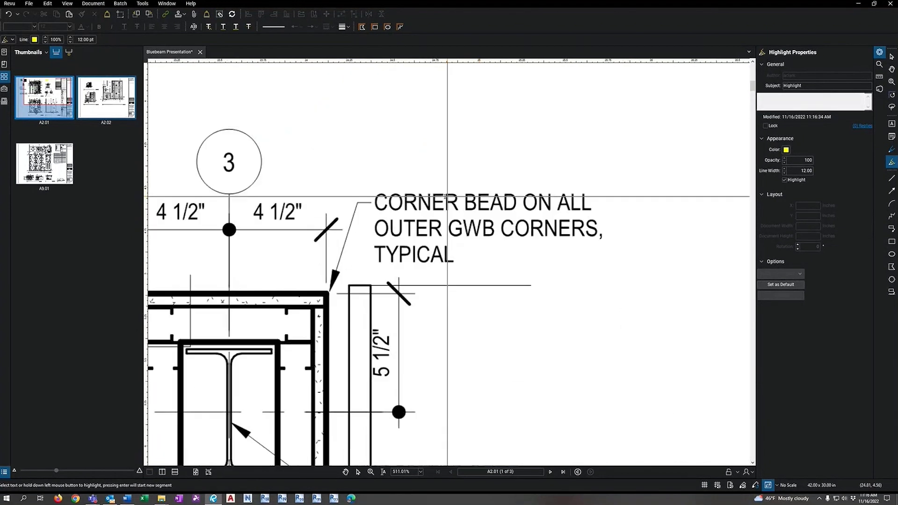
{"action": "left_click_drag", "start_coordinate": [375, 200], "coordinate": [591, 201]}
{"action": "scroll", "coordinate": [415, 207], "scroll_direction": "down", "scroll_amount": 8}
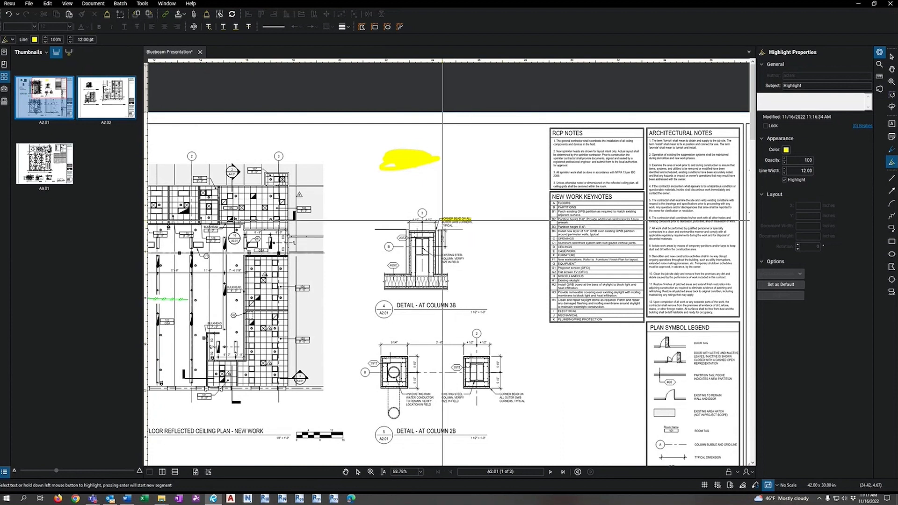
- Try a text highlight running from the corner bead note across the rest of sheet A2.01, and cancel it
{"action": "left_click_drag", "start_coordinate": [443, 221], "coordinate": [489, 259]}
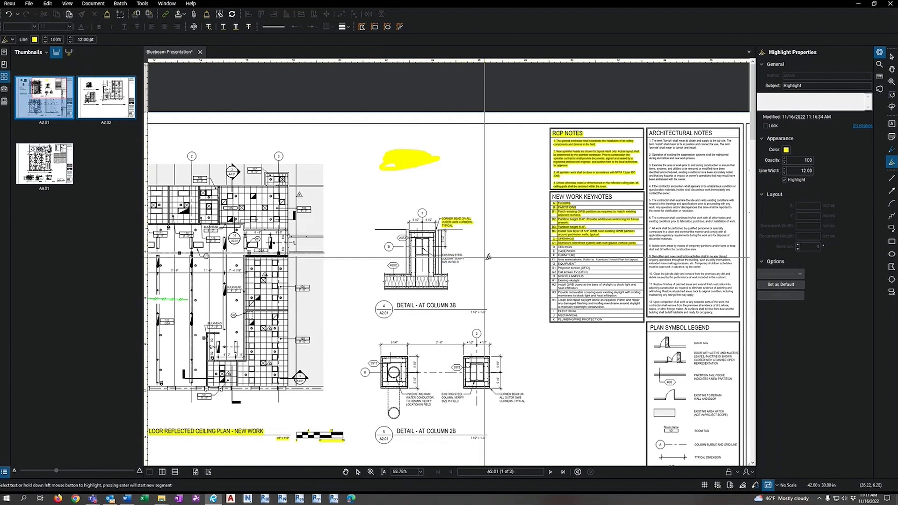
{"action": "scroll", "coordinate": [490, 261], "scroll_direction": "down", "scroll_amount": 3}
{"action": "left_click_drag", "start_coordinate": [515, 346], "coordinate": [459, 223]}
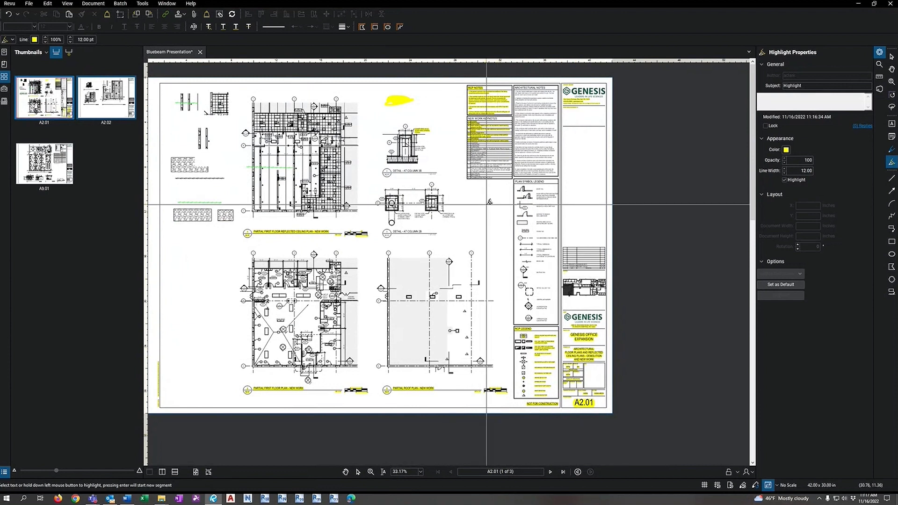
{"action": "key", "text": "Escape"}
- Draw a freehand yellow highlight over the corner bead note, starting from the blank space above the text
{"action": "scroll", "coordinate": [484, 206], "scroll_direction": "up", "scroll_amount": 4}
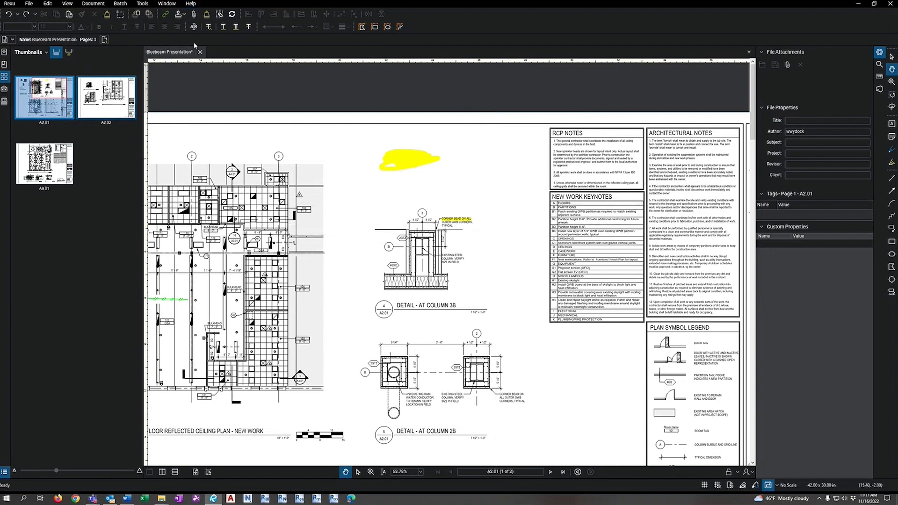
{"action": "key", "text": "h"}
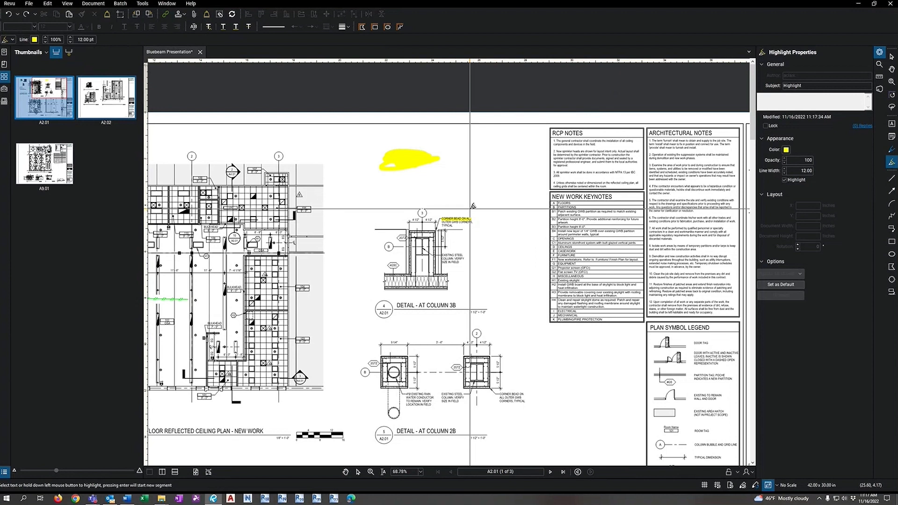
{"action": "mouse_move", "coordinate": [475, 206]}
{"action": "left_mouse_down"}
{"action": "mouse_move", "coordinate": [439, 222]}
{"action": "mouse_move", "coordinate": [457, 225]}
{"action": "mouse_move", "coordinate": [445, 218]}
{"action": "left_mouse_up"}
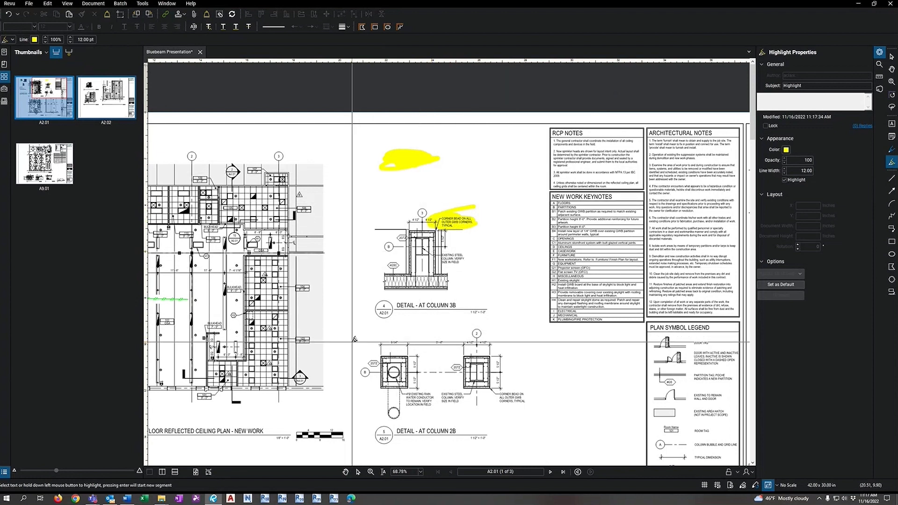
- Place the Genesis_Record.pdf stamp beneath the New Work Keynotes table and shift it toward the Plan Symbol Legend
{"action": "left_click", "coordinate": [143, 4]}
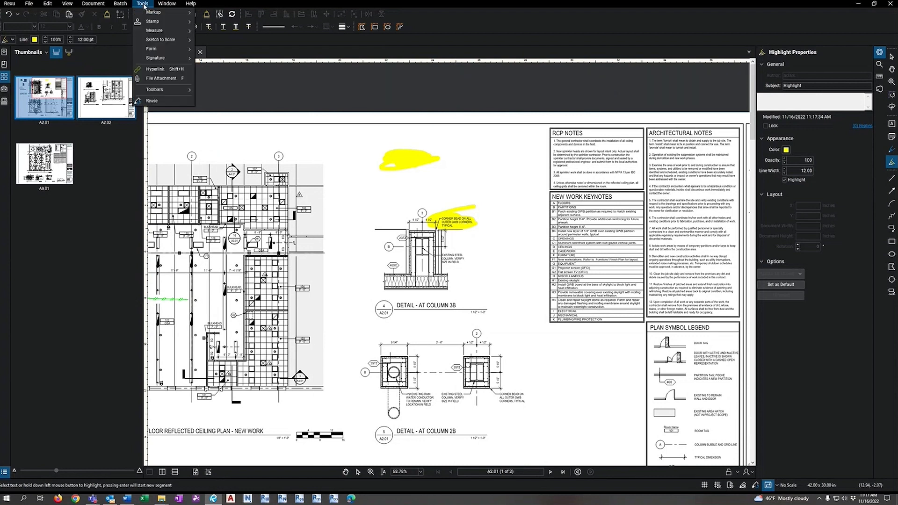
{"action": "mouse_move", "coordinate": [157, 23]}
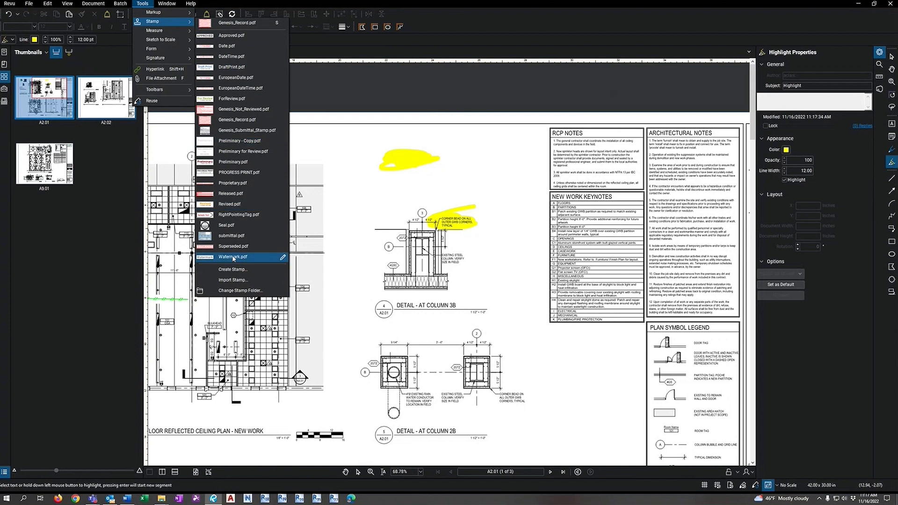
{"action": "left_click", "coordinate": [236, 120]}
{"action": "left_click", "coordinate": [555, 360]}
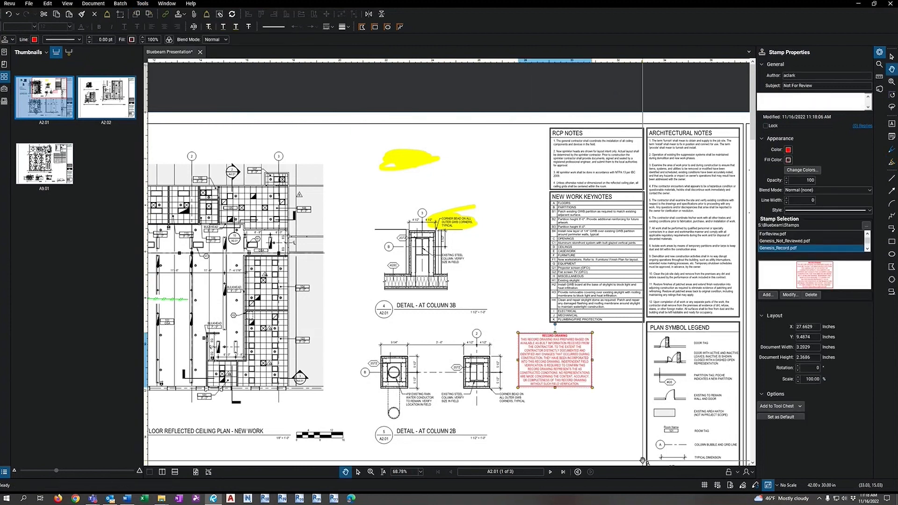
{"action": "left_click_drag", "start_coordinate": [545, 360], "coordinate": [575, 360]}
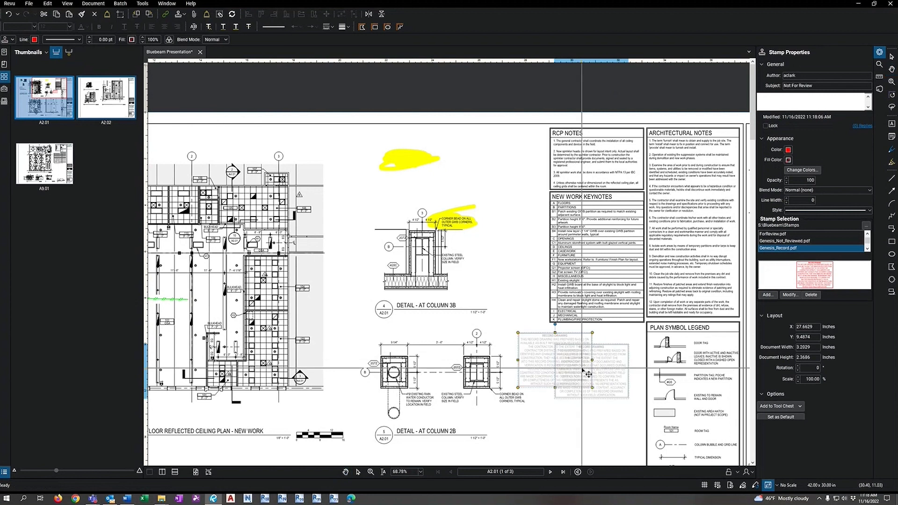
{"action": "left_click", "coordinate": [637, 387]}
{"action": "scroll", "coordinate": [635, 393], "scroll_direction": "up", "scroll_amount": 5}
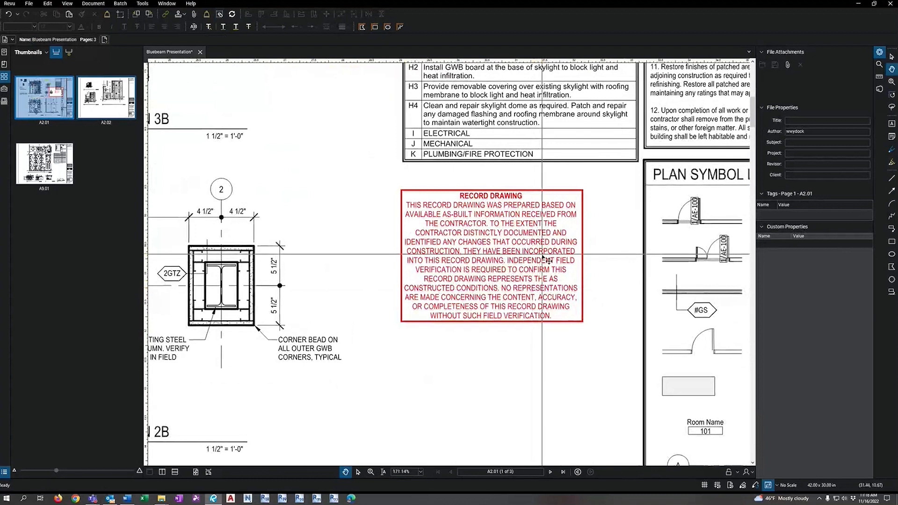
- Change the record stamp's line color to a dark shade, and look at the Change Colors dialog without applying anything
{"action": "scroll", "coordinate": [543, 258], "scroll_direction": "down", "scroll_amount": 5}
{"action": "left_click_drag", "start_coordinate": [414, 235], "coordinate": [497, 229]}
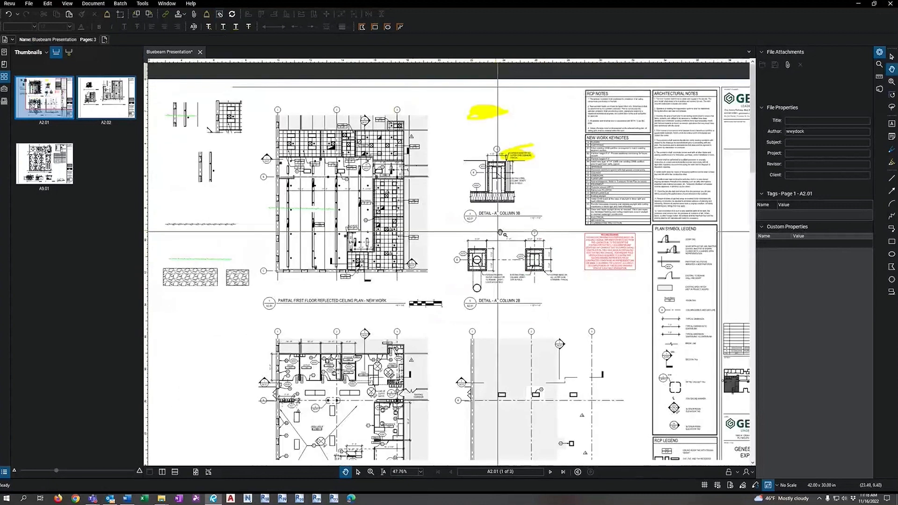
{"action": "left_click", "coordinate": [610, 253]}
{"action": "left_click", "coordinate": [33, 42]}
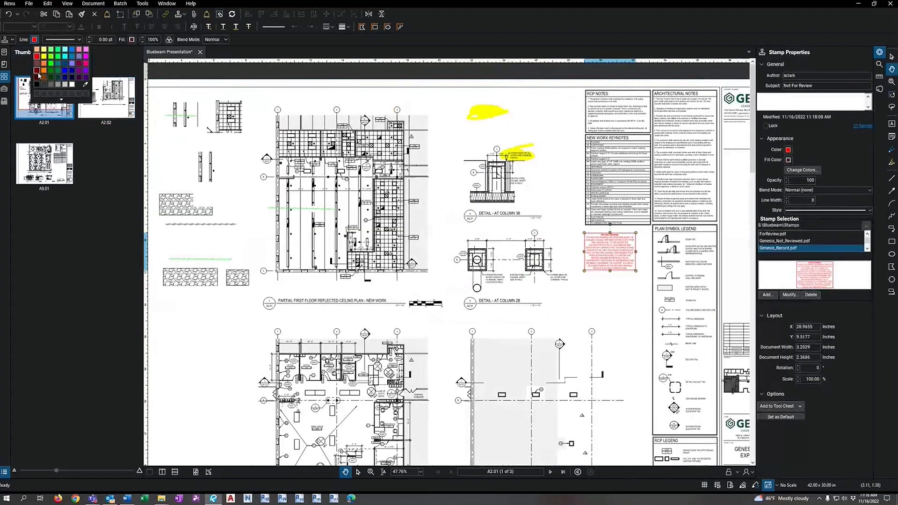
{"action": "left_click", "coordinate": [38, 77]}
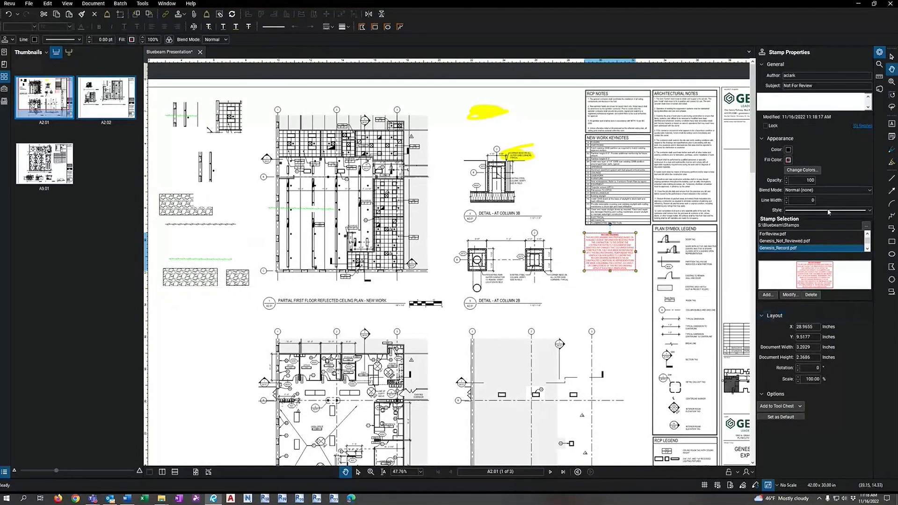
{"action": "left_click", "coordinate": [802, 170]}
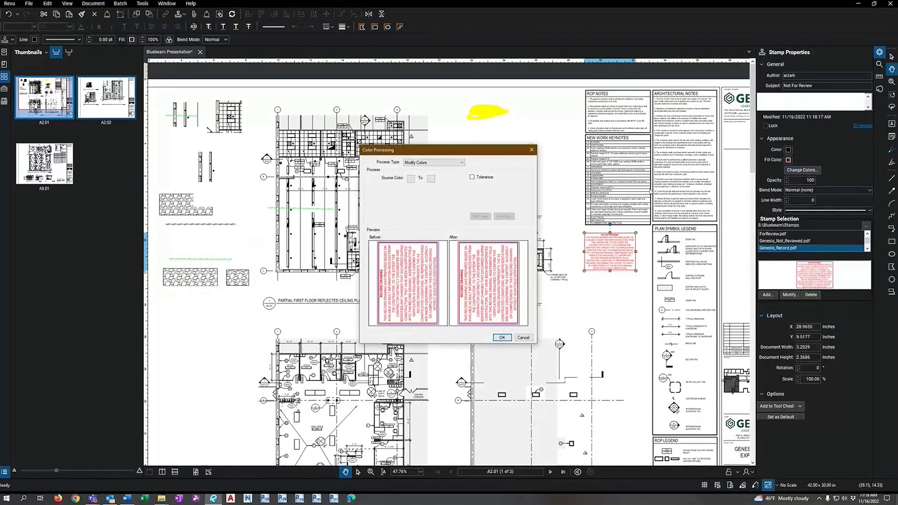
{"action": "left_click", "coordinate": [527, 337]}
{"action": "left_click", "coordinate": [581, 308]}
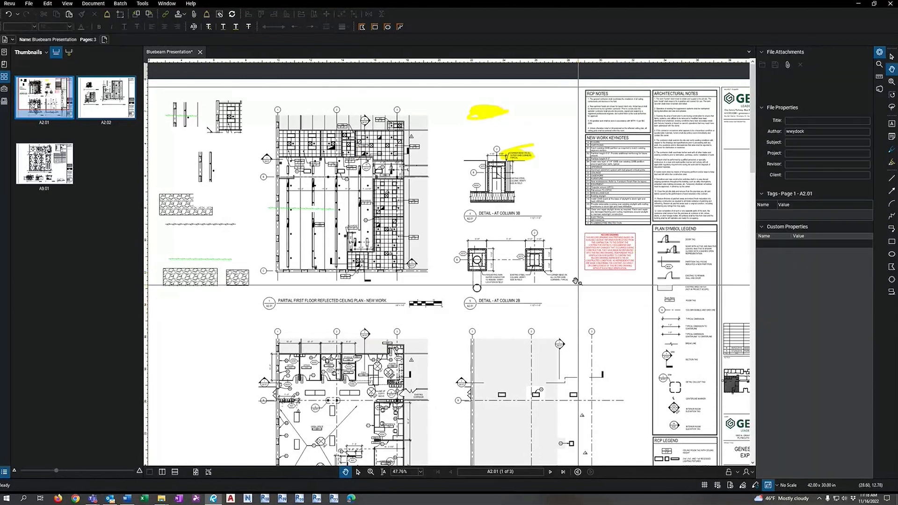
{"action": "left_click", "coordinate": [142, 3]}
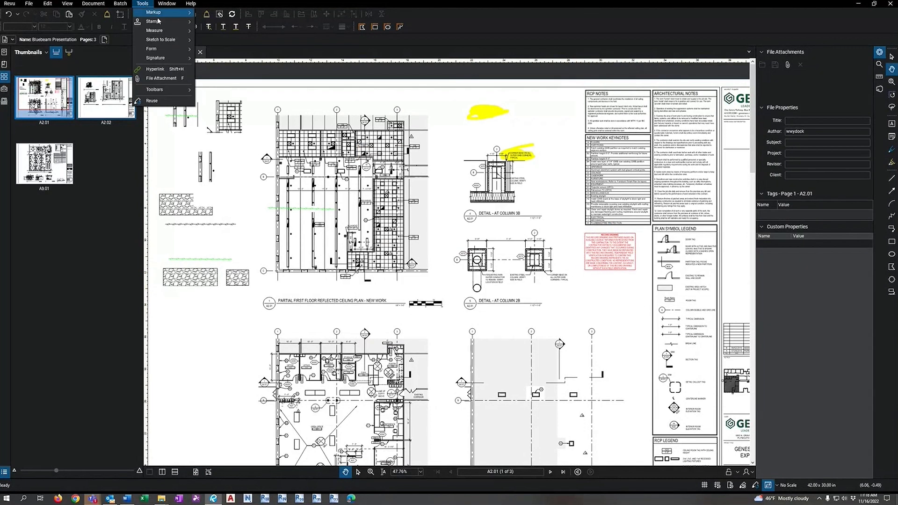
{"action": "mouse_move", "coordinate": [154, 21]}
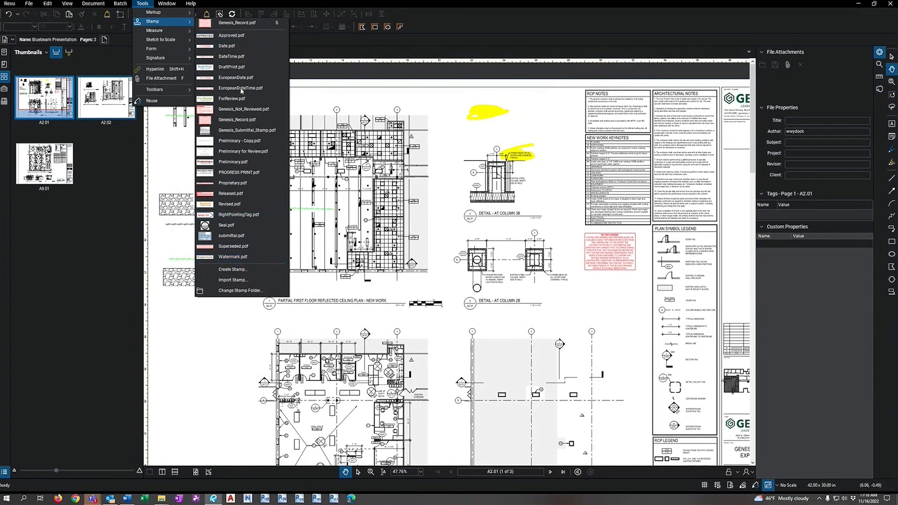
{"action": "left_click", "coordinate": [236, 257]}
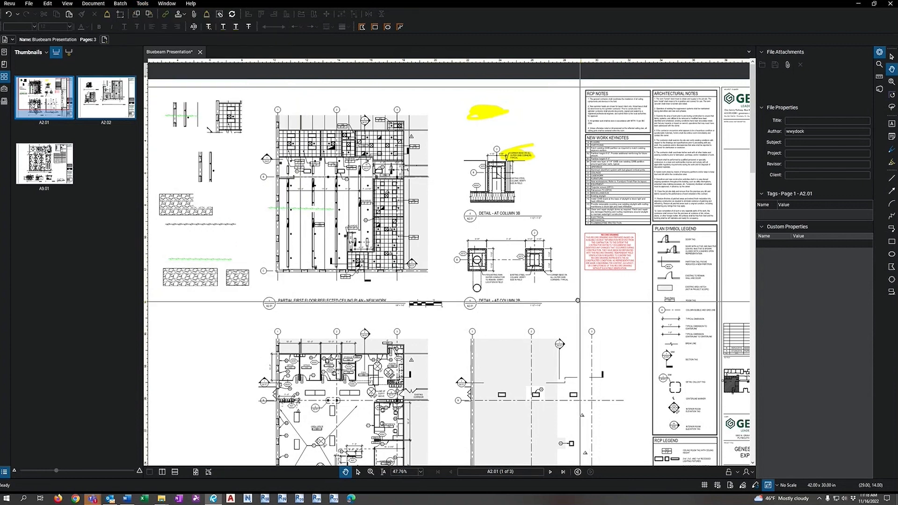
- Move the record stamp into the title block of sheet A2.01, just above the revision table
{"action": "scroll", "coordinate": [562, 262], "scroll_direction": "down", "scroll_amount": 3}
{"action": "left_click", "coordinate": [485, 196]}
{"action": "left_click_drag", "start_coordinate": [484, 195], "coordinate": [585, 228]}
{"action": "left_click", "coordinate": [45, 99]}
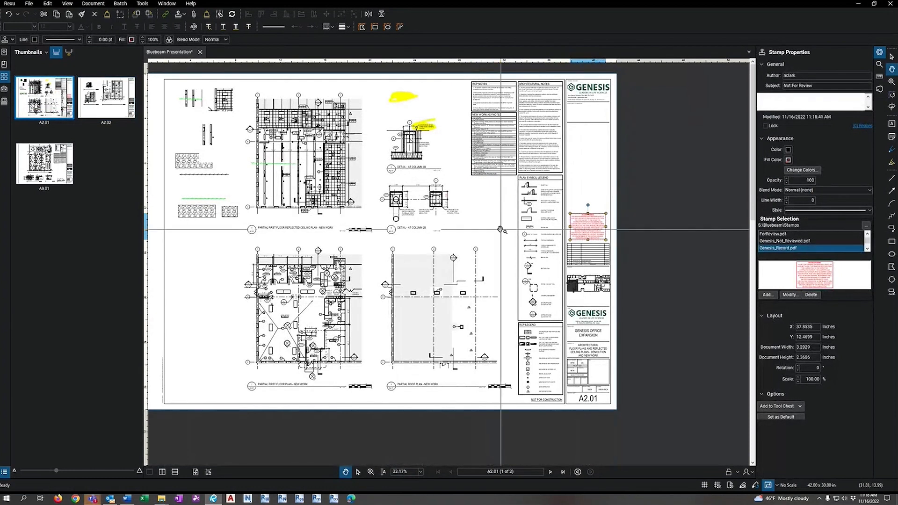
- Apply the repositioned record stamp to every page of the document
{"action": "left_click", "coordinate": [501, 229]}
{"action": "left_click", "coordinate": [588, 218]}
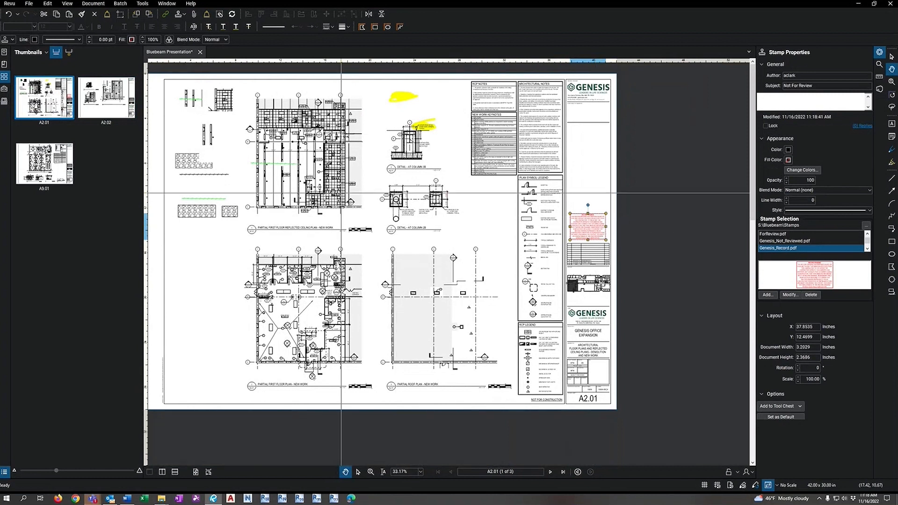
{"action": "right_click", "coordinate": [589, 232]}
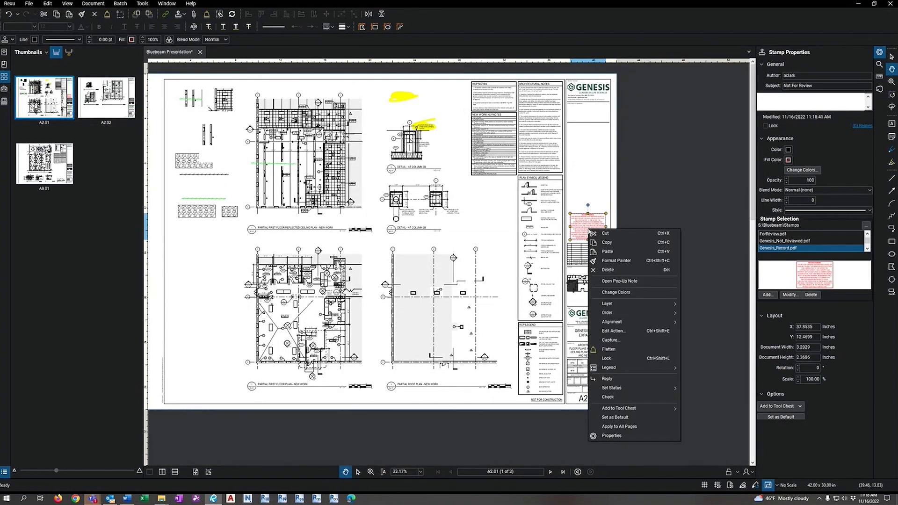
{"action": "left_click", "coordinate": [617, 427]}
- Examine the context options available for the lower green line markup and the upper freehand yellow highlight
{"action": "left_click", "coordinate": [213, 200]}
{"action": "right_click", "coordinate": [209, 201]}
{"action": "left_click", "coordinate": [205, 200]}
{"action": "left_click", "coordinate": [205, 199]}
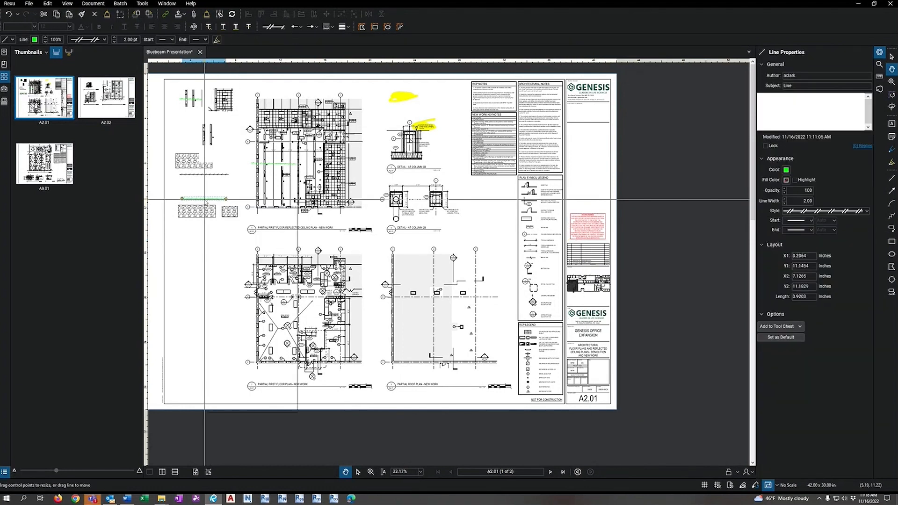
{"action": "right_click", "coordinate": [204, 200]}
{"action": "left_click", "coordinate": [402, 98]}
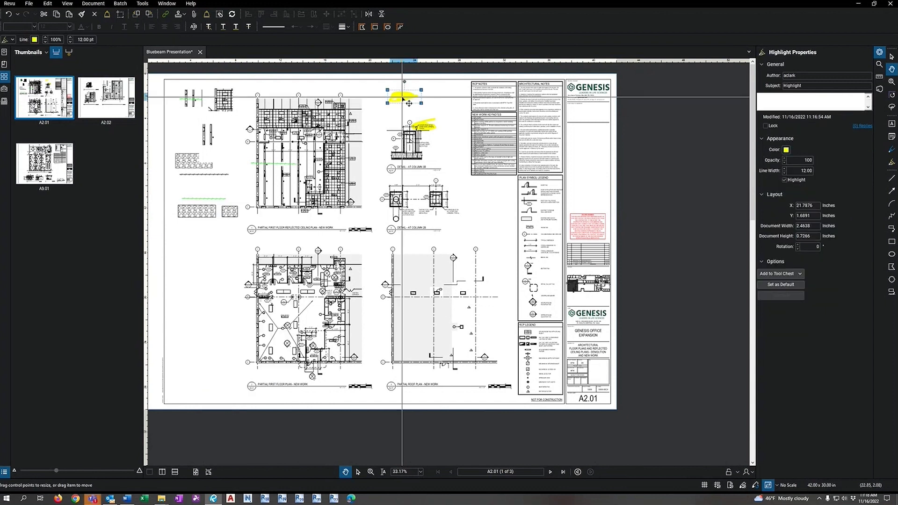
{"action": "right_click", "coordinate": [402, 98]}
{"action": "left_click", "coordinate": [585, 168]}
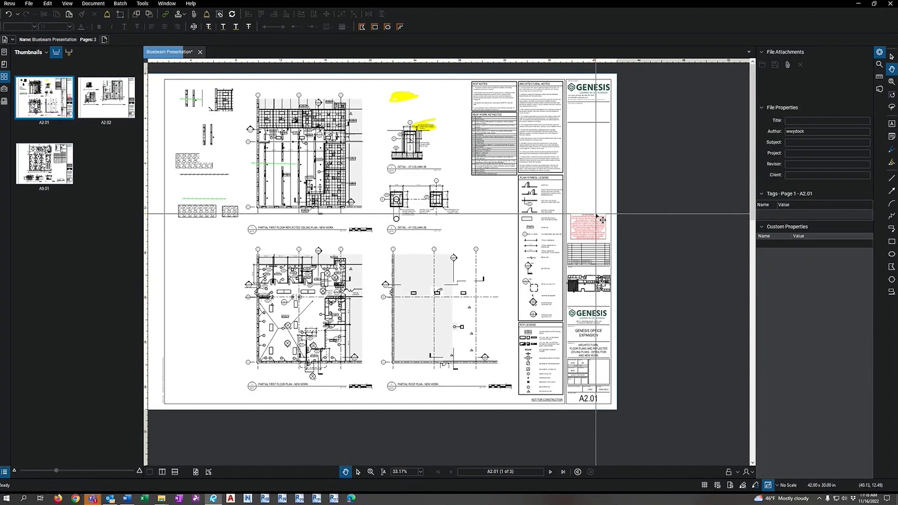
- Apply the title block stamp to all pages and check it on sheets A2.02 and A9.01
{"action": "left_click", "coordinate": [597, 216]}
{"action": "right_click", "coordinate": [586, 230]}
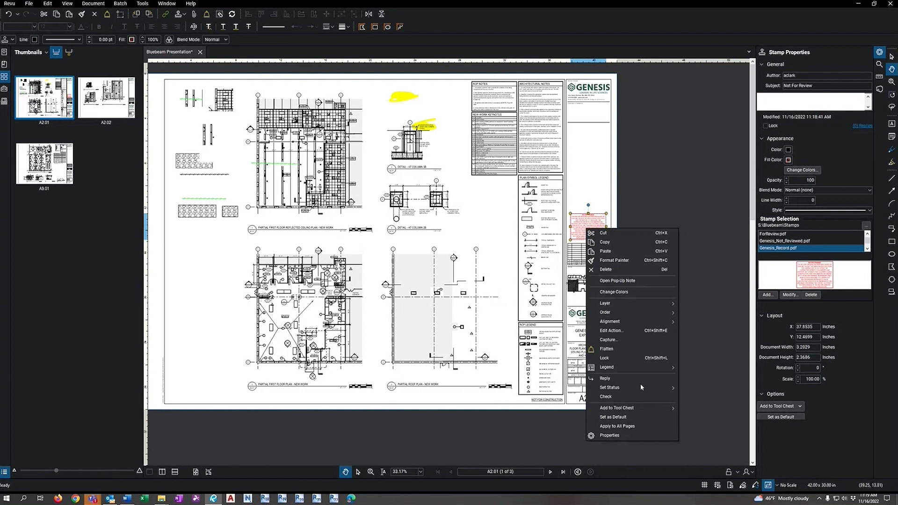
{"action": "left_click", "coordinate": [617, 418]}
{"action": "left_click", "coordinate": [120, 96]}
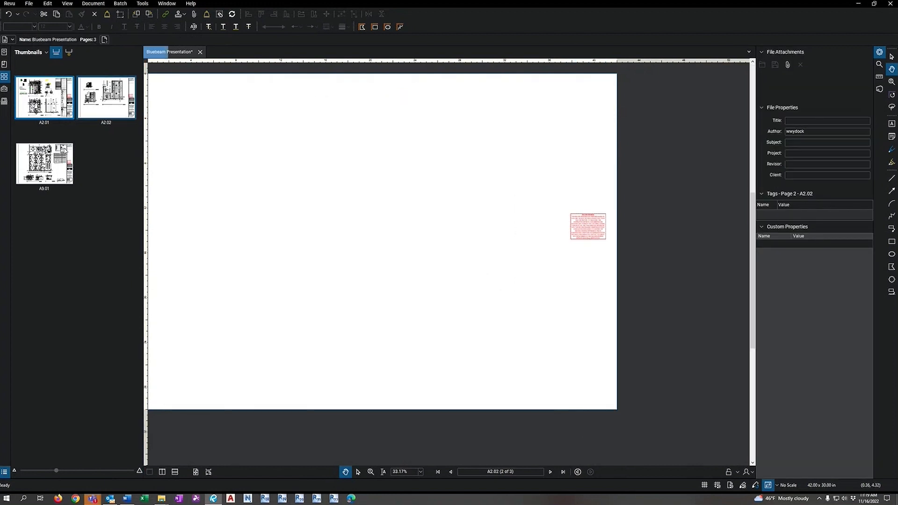
{"action": "left_click", "coordinate": [53, 162]}
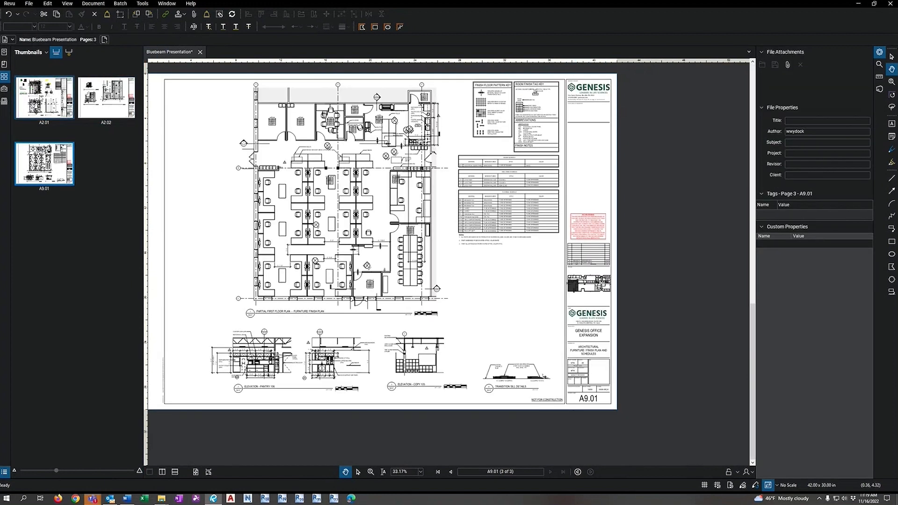
- Return to sheet A2.01 and review the context options available for the title block stamp
{"action": "left_click", "coordinate": [44, 97]}
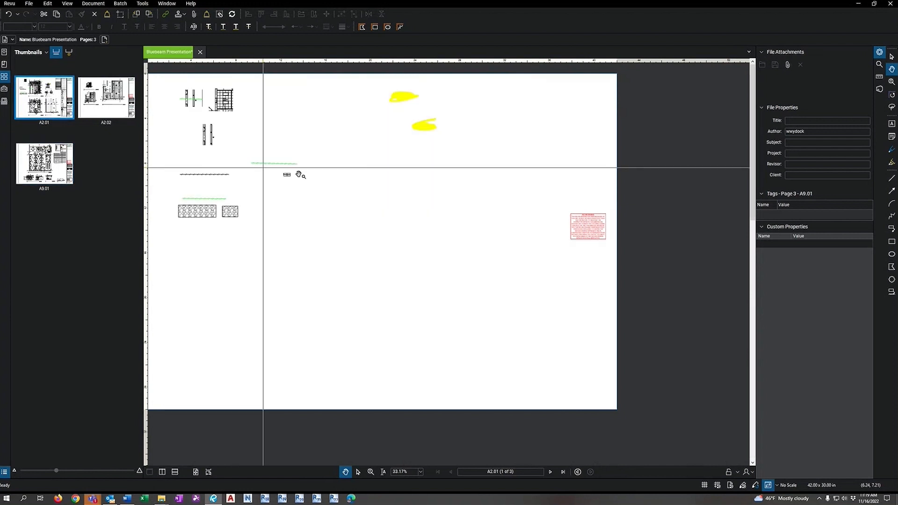
{"action": "right_click", "coordinate": [587, 229]}
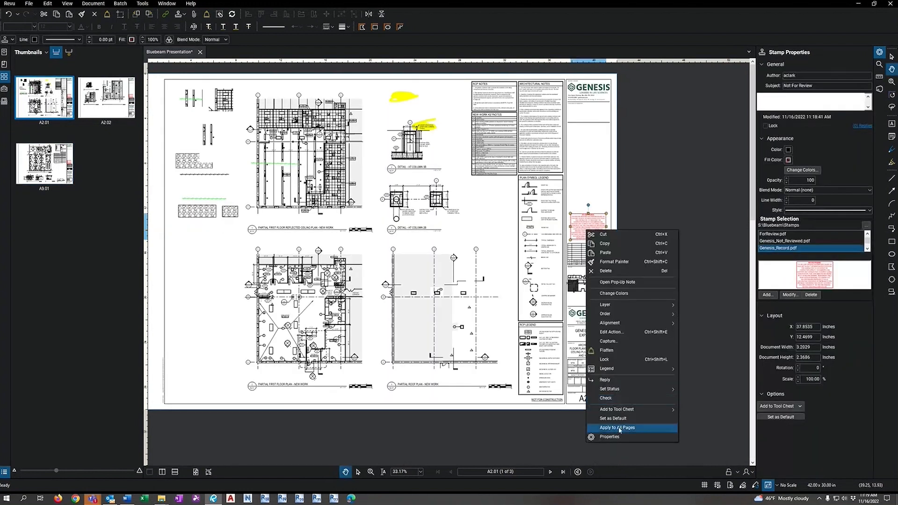
{"action": "left_click", "coordinate": [506, 193]}
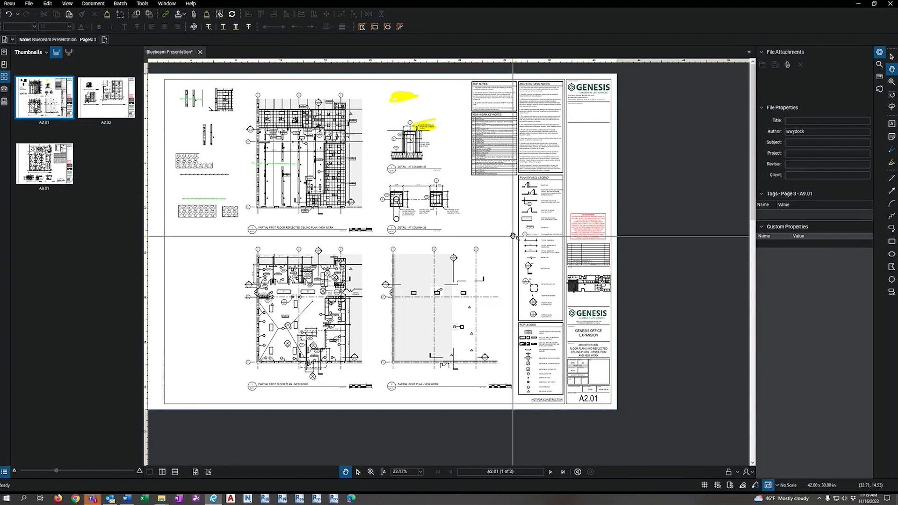
{"action": "left_click_drag", "start_coordinate": [262, 269], "coordinate": [304, 282]}
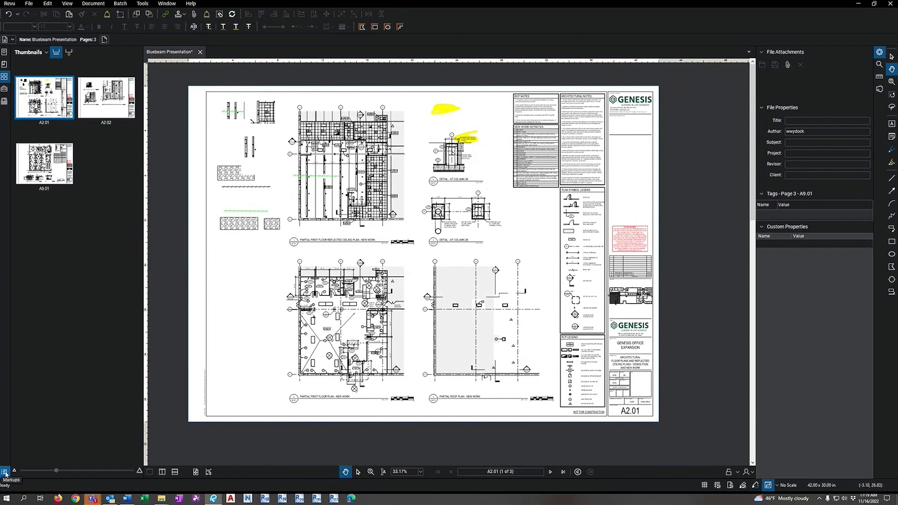
- Open the Markups List and examine the document's markups grouped by subject, with their page, status, author, date, color and comments
{"action": "left_click", "coordinate": [4, 472]}
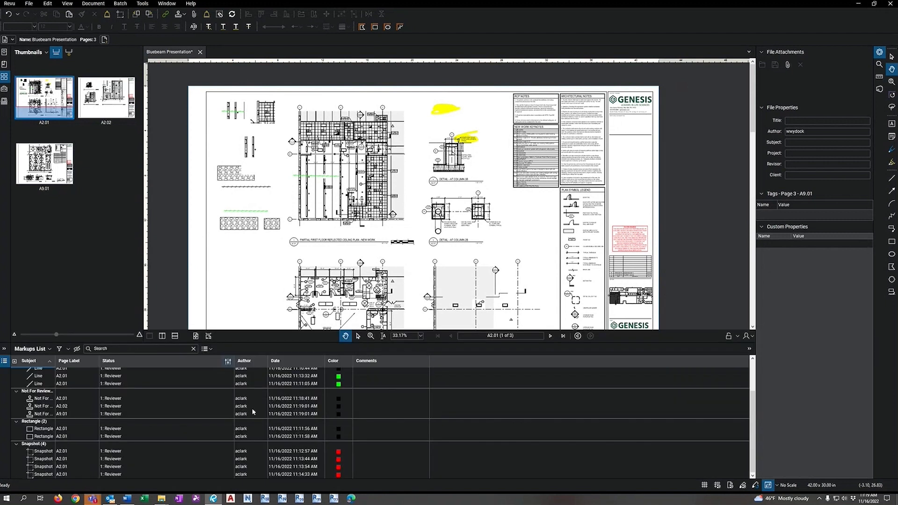
{"action": "scroll", "coordinate": [183, 428], "scroll_direction": "up", "scroll_amount": 3}
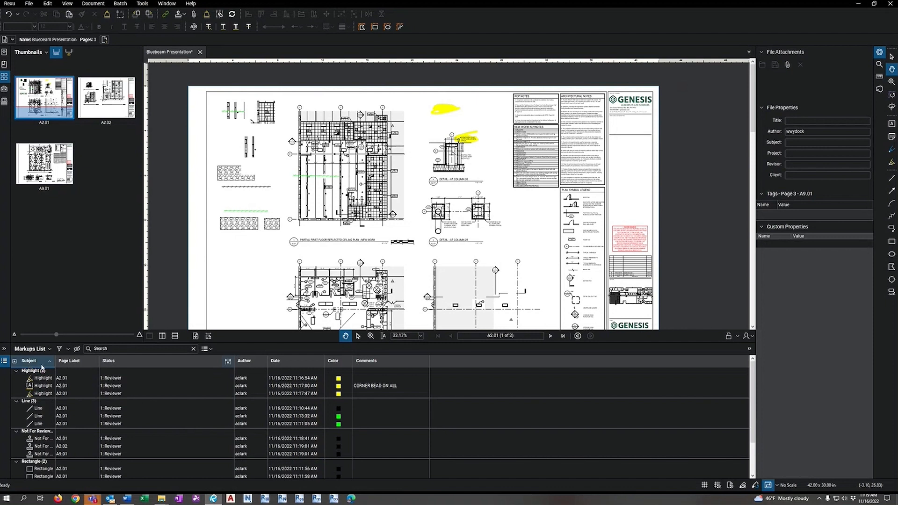
{"action": "scroll", "coordinate": [41, 385], "scroll_direction": "down", "scroll_amount": 3}
{"action": "scroll", "coordinate": [37, 448], "scroll_direction": "up", "scroll_amount": 3}
{"action": "scroll", "coordinate": [54, 379], "scroll_direction": "down", "scroll_amount": 3}
{"action": "scroll", "coordinate": [70, 382], "scroll_direction": "up", "scroll_amount": 3}
{"action": "scroll", "coordinate": [71, 400], "scroll_direction": "down", "scroll_amount": 3}
{"action": "scroll", "coordinate": [72, 418], "scroll_direction": "up", "scroll_amount": 3}
{"action": "scroll", "coordinate": [243, 376], "scroll_direction": "down", "scroll_amount": 3}
{"action": "scroll", "coordinate": [275, 398], "scroll_direction": "up", "scroll_amount": 3}
- Check the context options of the first line entry, then locate the A2.02 stamp and the last highlight on their sheets from the Markups List
{"action": "right_click", "coordinate": [290, 408]}
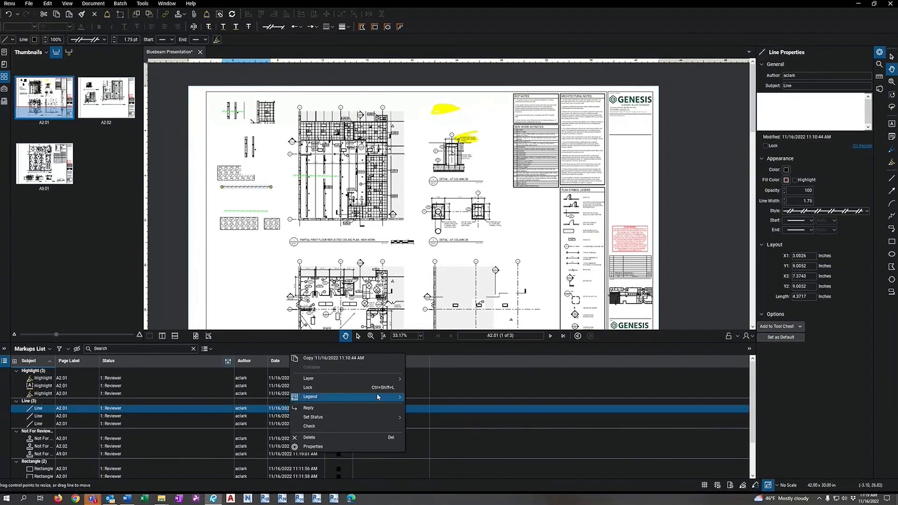
{"action": "left_click", "coordinate": [497, 447]}
{"action": "scroll", "coordinate": [361, 397], "scroll_direction": "down", "scroll_amount": 3}
{"action": "scroll", "coordinate": [374, 419], "scroll_direction": "up", "scroll_amount": 3}
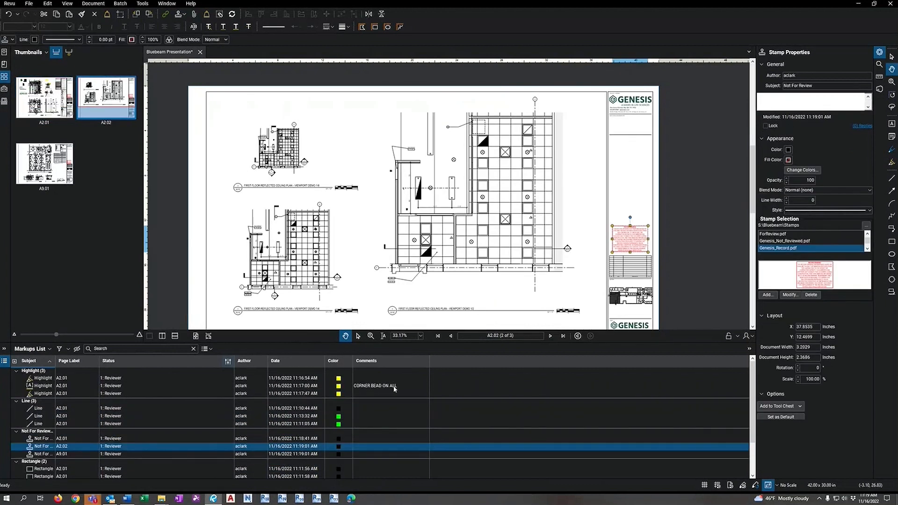
{"action": "left_click", "coordinate": [161, 396]}
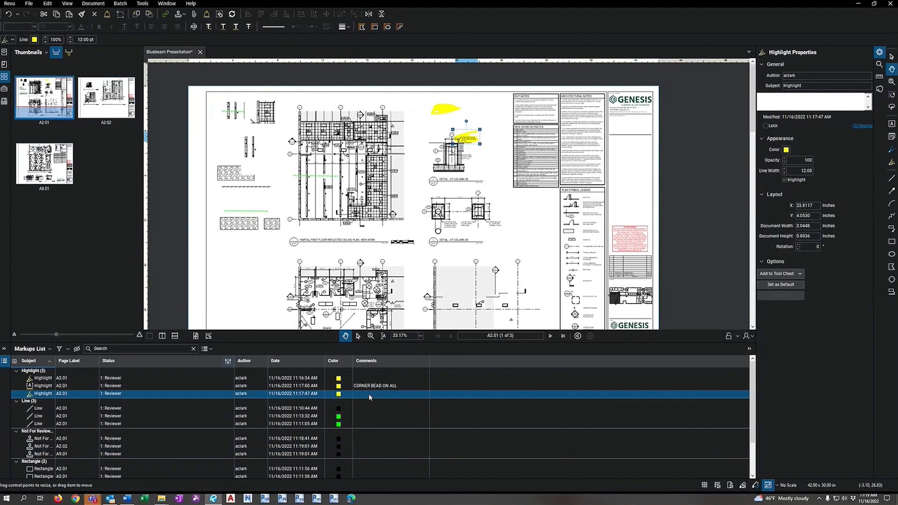
- Add the comment "Check this" to the first line markup in the Markups List and return to the A2.02 stamp entry
{"action": "left_click", "coordinate": [373, 409]}
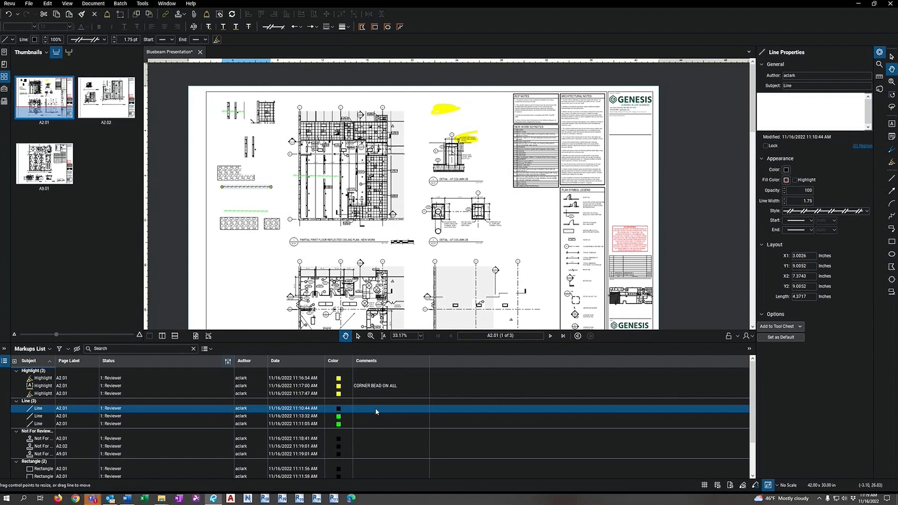
{"action": "left_click", "coordinate": [375, 408]}
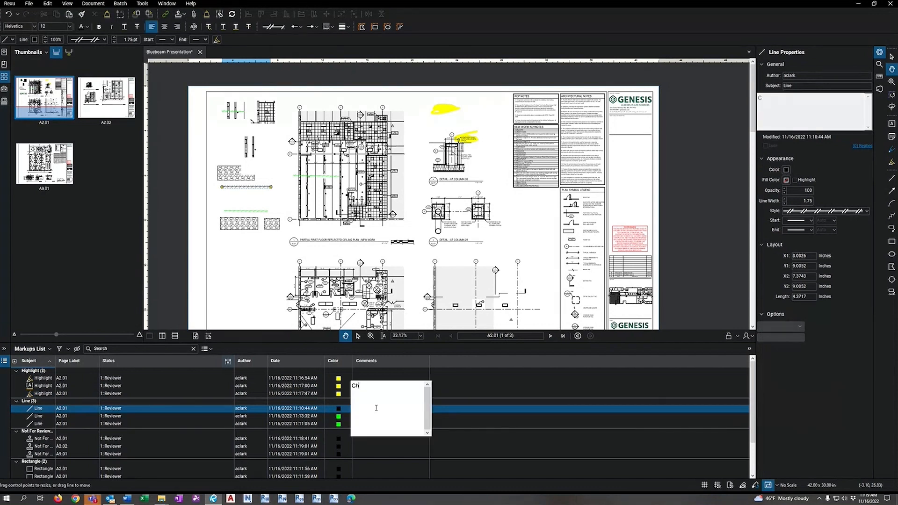
{"action": "type", "text": "Check this"}
{"action": "key", "text": "Return"}
{"action": "left_click", "coordinate": [510, 408]}
{"action": "left_click", "coordinate": [482, 447]}
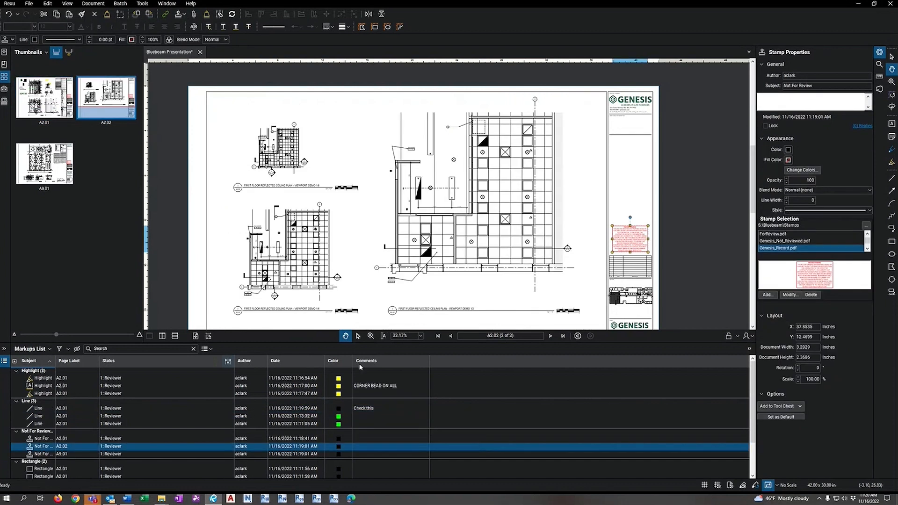
- Review the summary export formats offered for the Markups List and close the list
{"action": "left_click", "coordinate": [211, 349]}
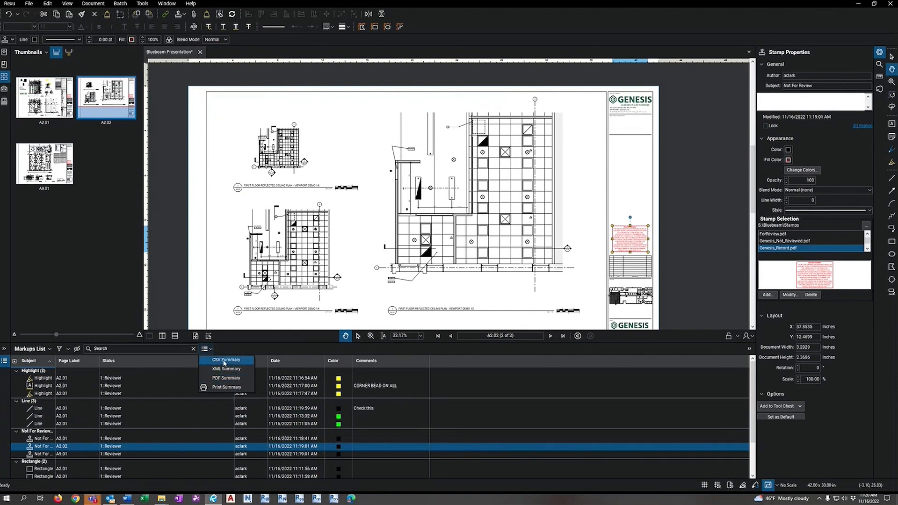
{"action": "left_click", "coordinate": [4, 351]}
{"action": "left_click", "coordinate": [5, 362]}
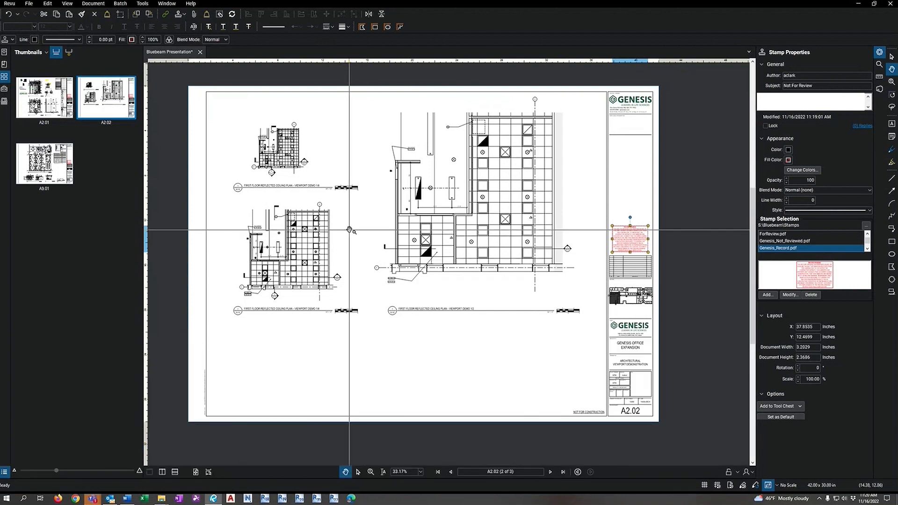
- Go back to the reflected ceiling plan on sheet A2.01 and review which panels can be shown in the Thumbnails panel group
{"action": "left_click", "coordinate": [44, 98]}
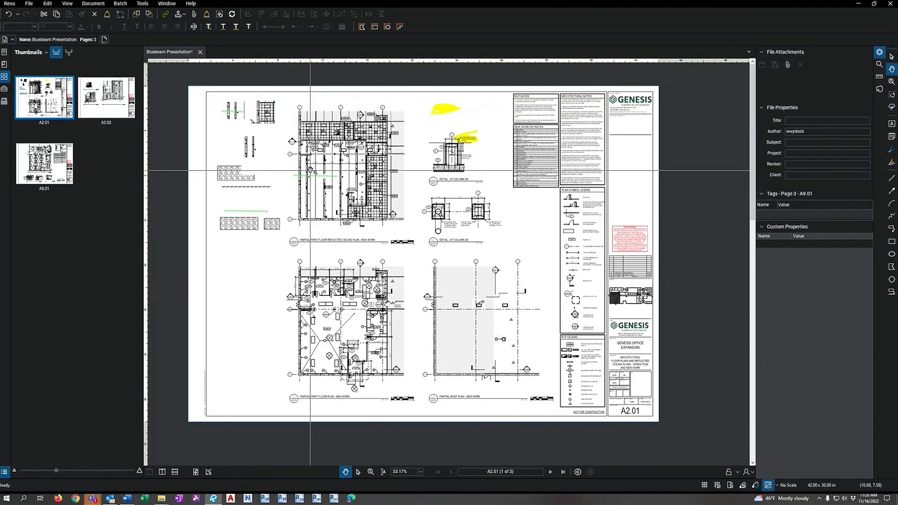
{"action": "scroll", "coordinate": [307, 156], "scroll_direction": "up", "scroll_amount": 5}
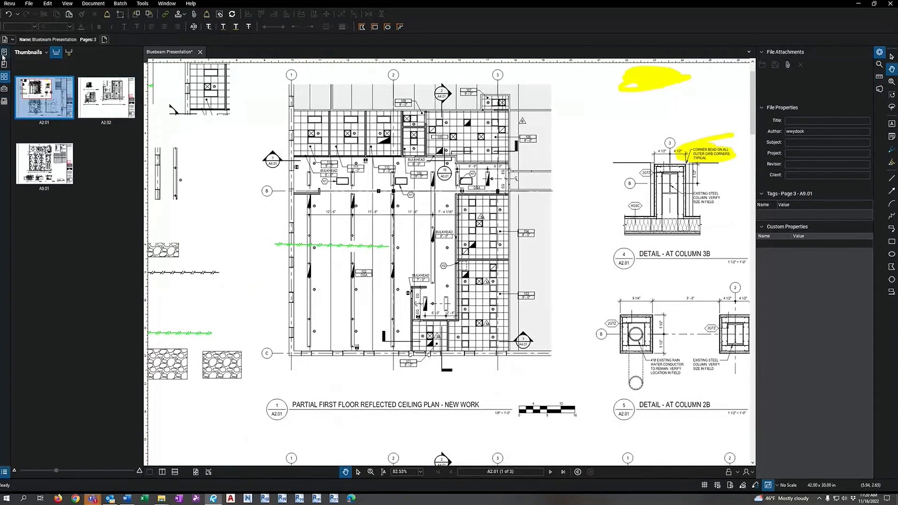
{"action": "right_click", "coordinate": [6, 118]}
{"action": "mouse_move", "coordinate": [70, 119]}
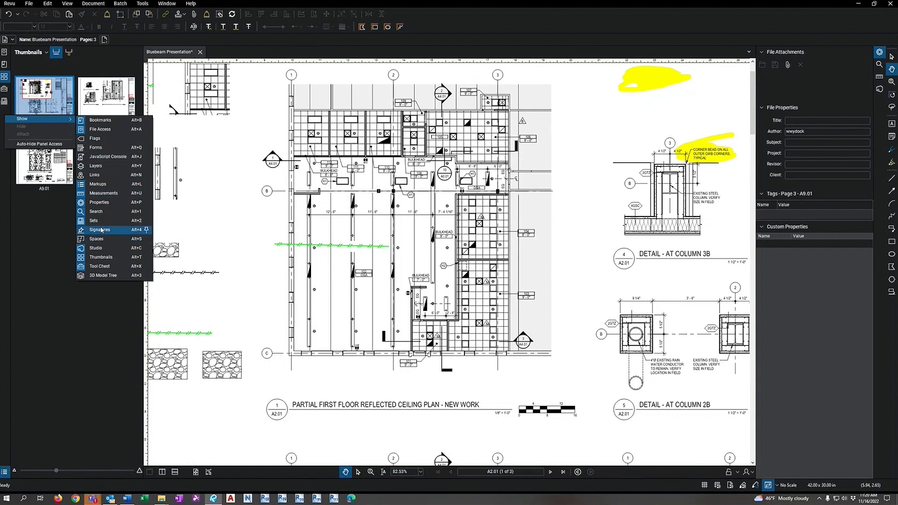
{"action": "left_click", "coordinate": [94, 295]}
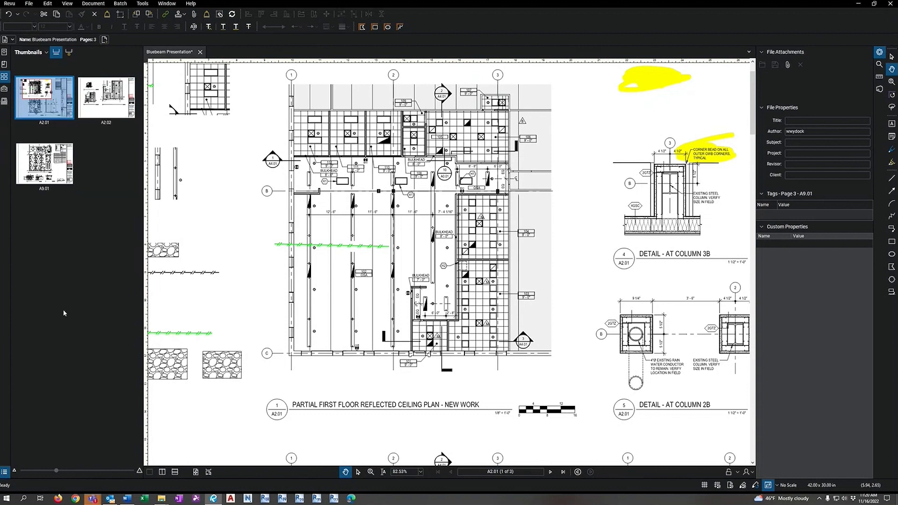
- Bring up the Measurements panel and dock it in the panel group that holds Properties, Search and Studio
{"action": "left_click", "coordinate": [879, 77]}
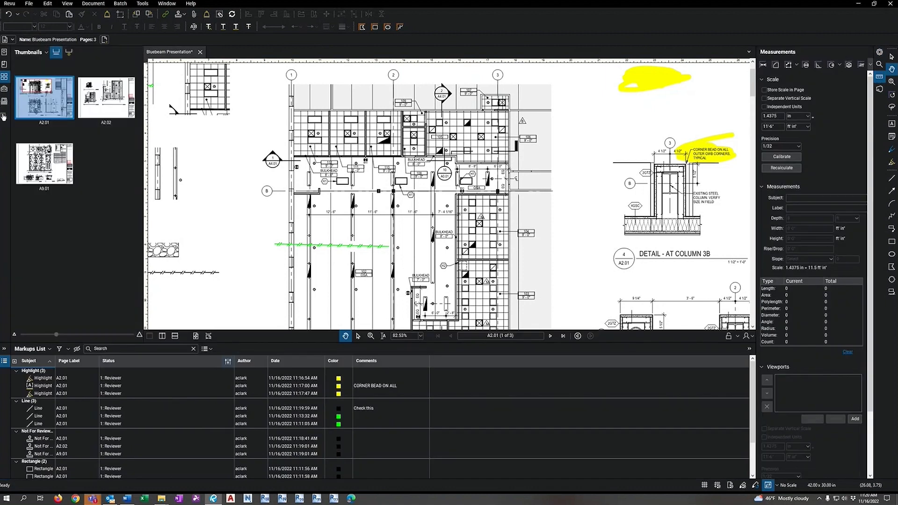
{"action": "left_click", "coordinate": [4, 116]}
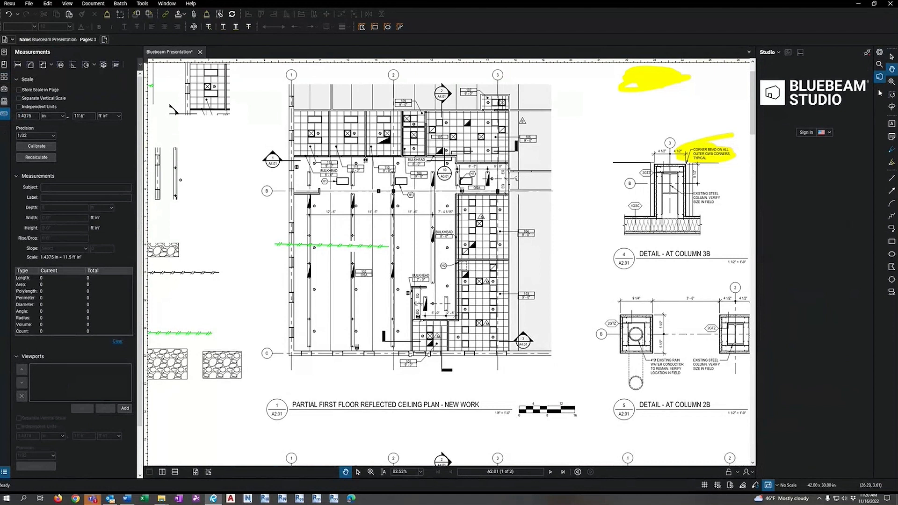
{"action": "left_click_drag", "start_coordinate": [4, 114], "coordinate": [886, 93]}
- Show the Measurements panel in the panel group that holds Thumbnails, Tool Chest and Sets
{"action": "right_click", "coordinate": [4, 117]}
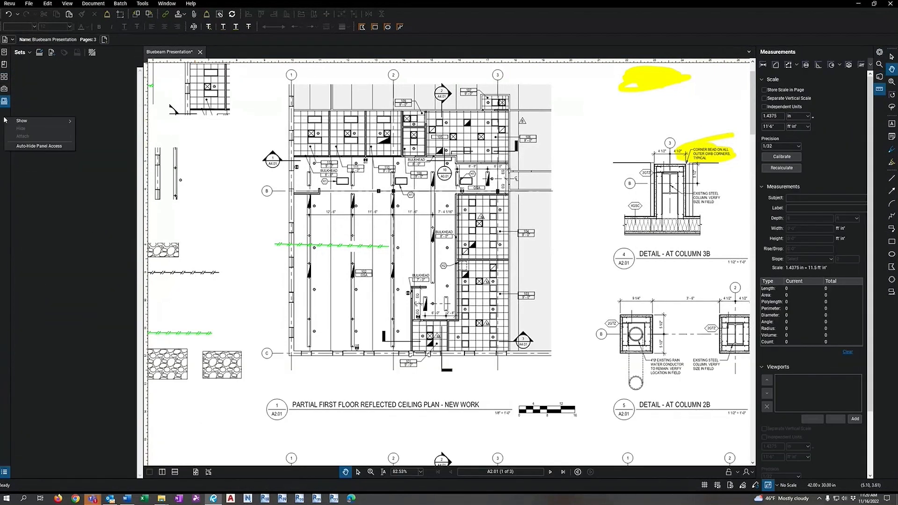
{"action": "mouse_move", "coordinate": [23, 123]}
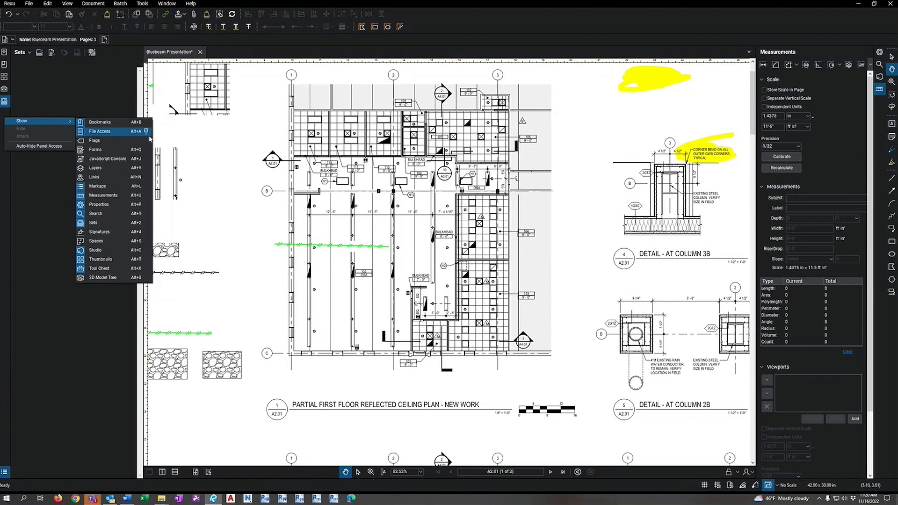
{"action": "left_click", "coordinate": [101, 197]}
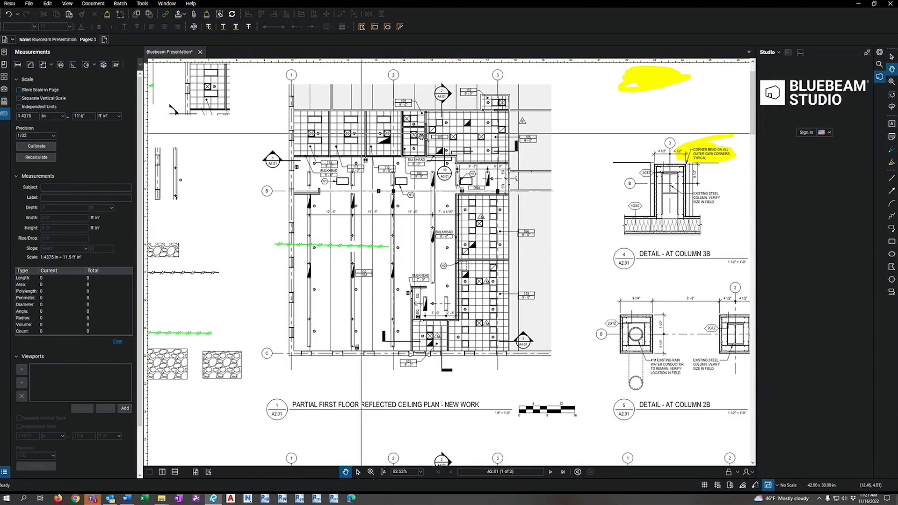
- Show the Measurements panel in the Studio panel group, widen it slightly, and bring the page thumbnails back into view
{"action": "right_click", "coordinate": [882, 101]}
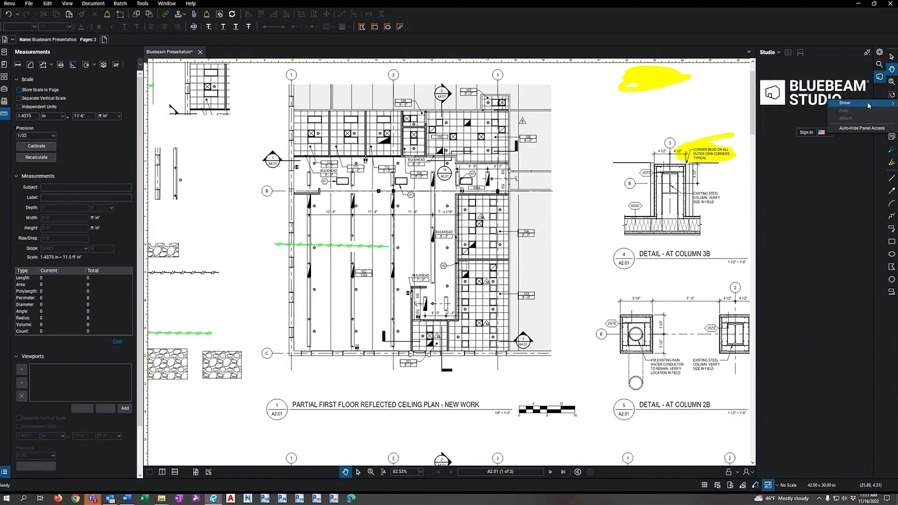
{"action": "left_click", "coordinate": [897, 168]}
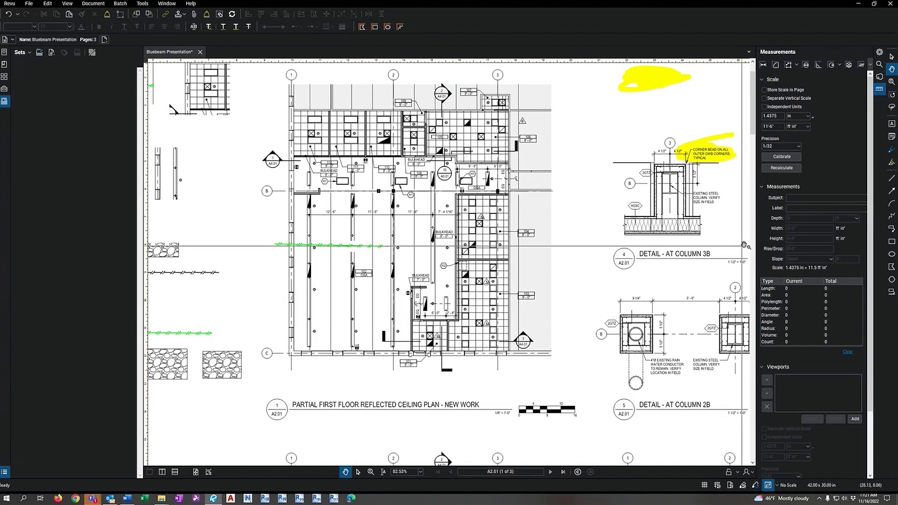
{"action": "left_click_drag", "start_coordinate": [757, 239], "coordinate": [748, 239]}
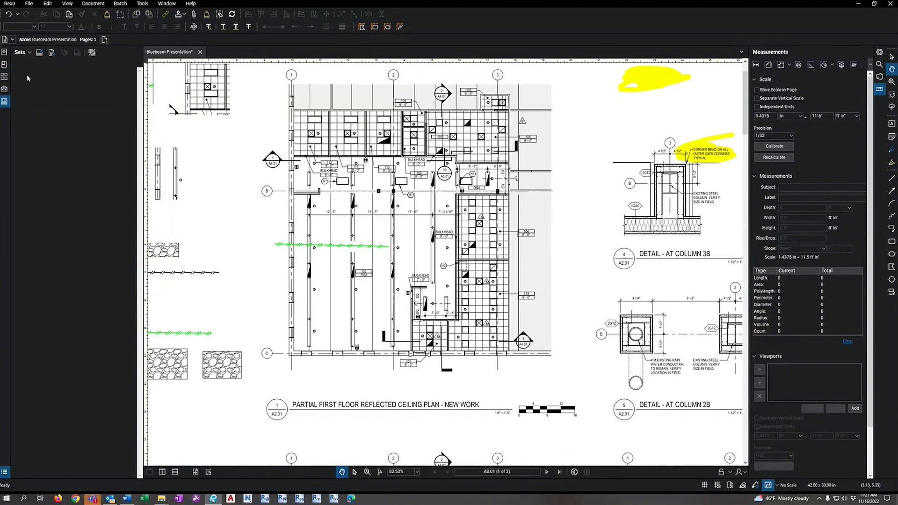
{"action": "left_click", "coordinate": [4, 76]}
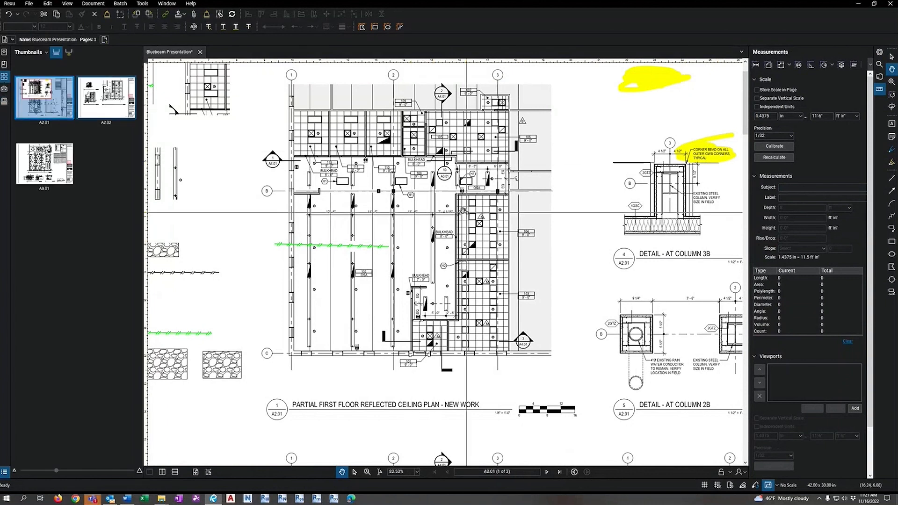
- Compare the scale noted under the reflected ceiling plan's title on A2.01 with the scale settings in the Measurements panel
{"action": "scroll", "coordinate": [400, 196], "scroll_direction": "up", "scroll_amount": 1}
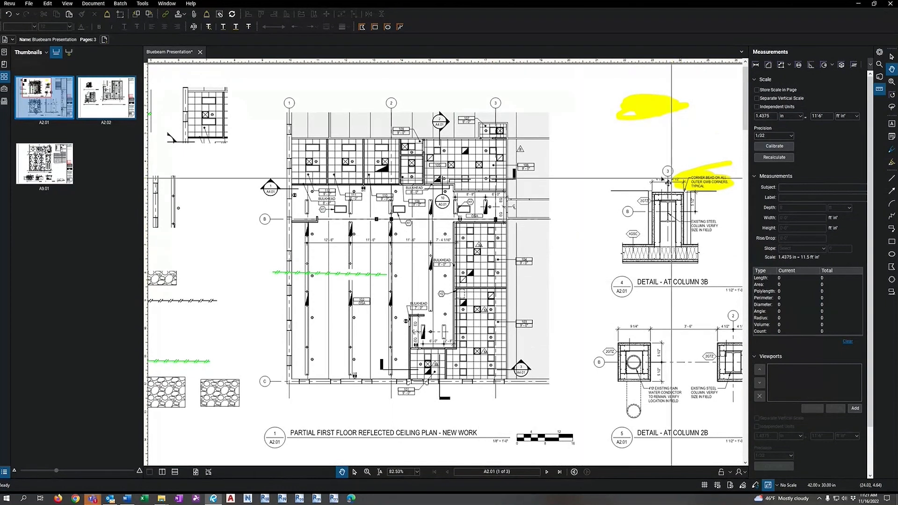
{"action": "scroll", "coordinate": [510, 375], "scroll_direction": "down", "scroll_amount": 3}
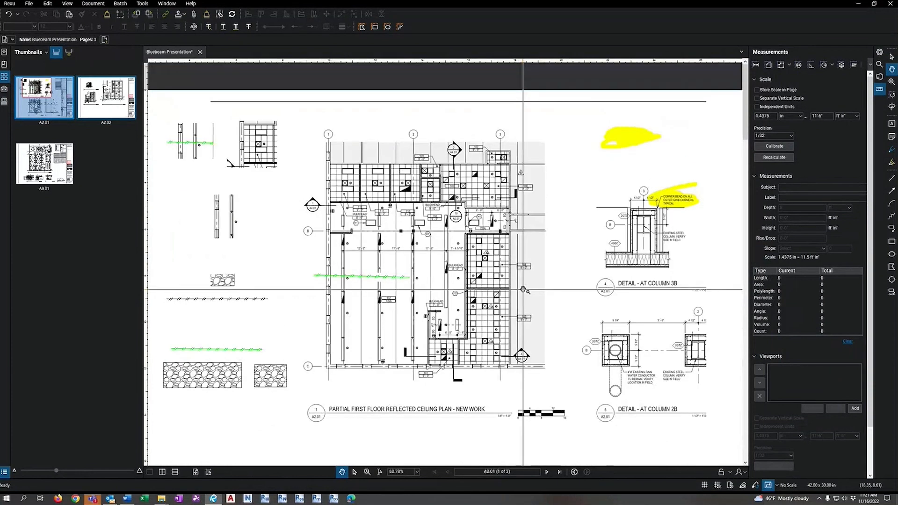
{"action": "scroll", "coordinate": [501, 382], "scroll_direction": "up", "scroll_amount": 5}
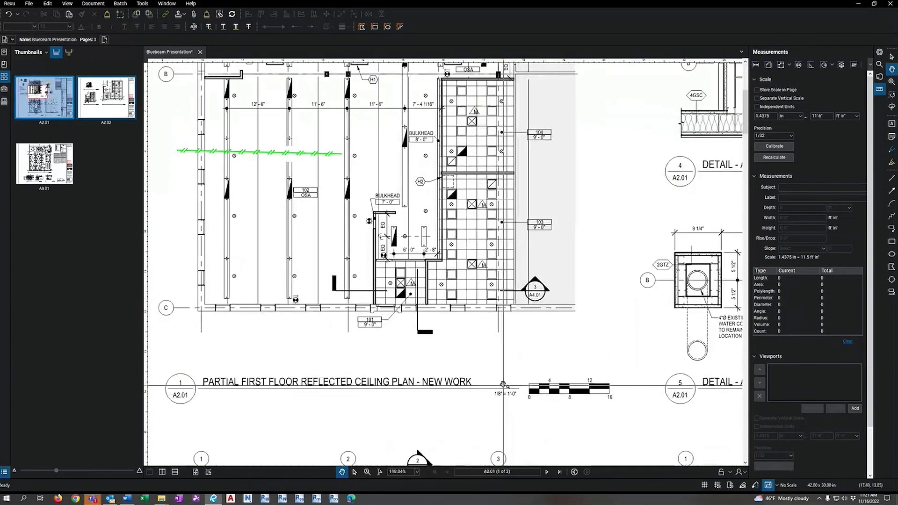
{"action": "scroll", "coordinate": [538, 223], "scroll_direction": "down", "scroll_amount": 1}
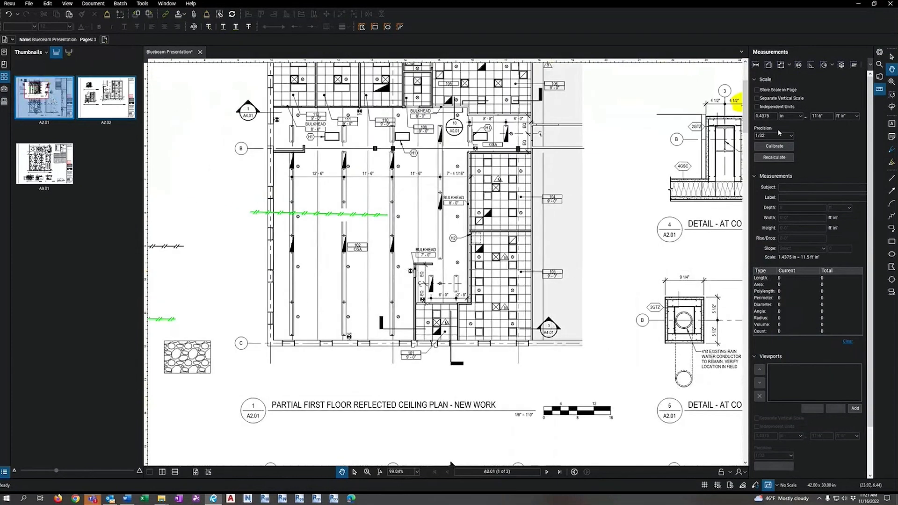
{"action": "left_click_drag", "start_coordinate": [587, 151], "coordinate": [606, 224]}
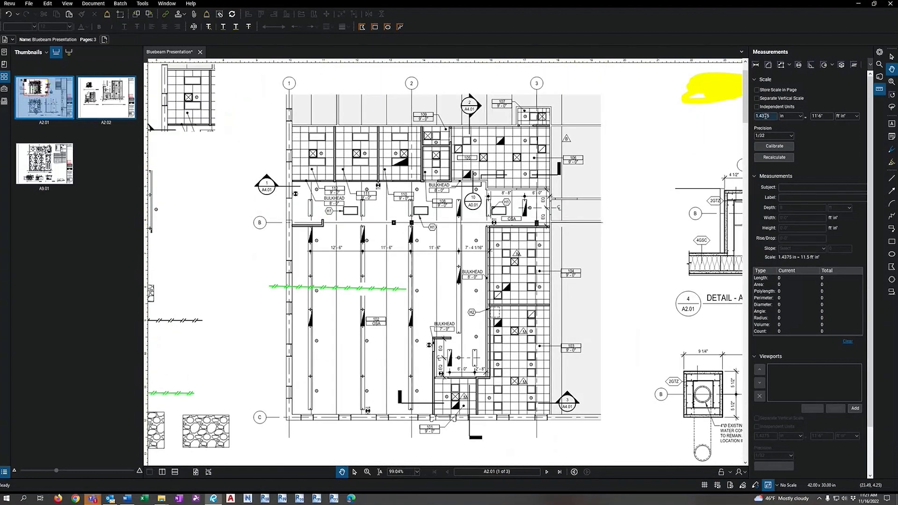
- Calibrate the drawing scale on A2.01 by picking both ends of the dimension left of room 104 and entering 7'-4 1/16"
{"action": "left_click_drag", "start_coordinate": [672, 233], "coordinate": [557, 220]}
{"action": "left_click_drag", "start_coordinate": [440, 216], "coordinate": [557, 226]}
{"action": "scroll", "coordinate": [384, 257], "scroll_direction": "up", "scroll_amount": 1}
{"action": "scroll", "coordinate": [384, 257], "scroll_direction": "up", "scroll_amount": 2}
{"action": "left_click_drag", "start_coordinate": [535, 188], "coordinate": [359, 256]}
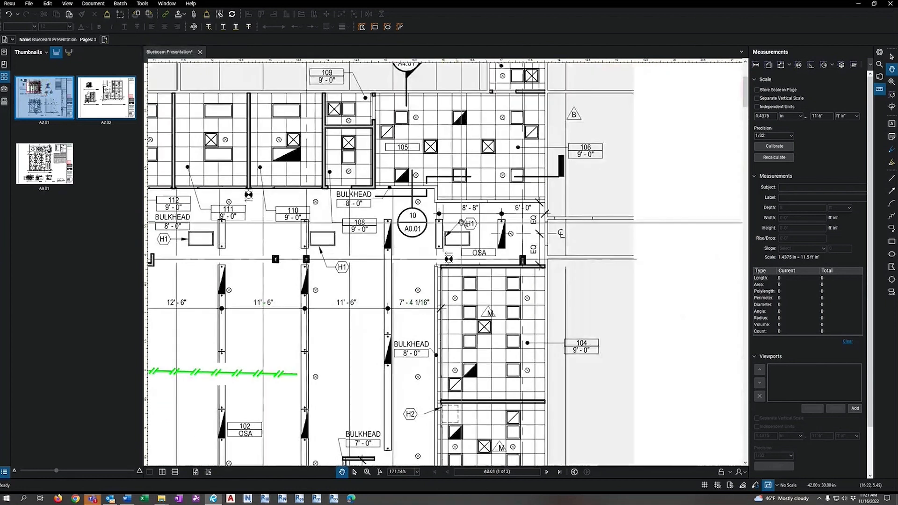
{"action": "scroll", "coordinate": [473, 217], "scroll_direction": "up", "scroll_amount": 3}
{"action": "scroll", "coordinate": [472, 216], "scroll_direction": "up", "scroll_amount": 1}
{"action": "left_click_drag", "start_coordinate": [469, 203], "coordinate": [474, 227]}
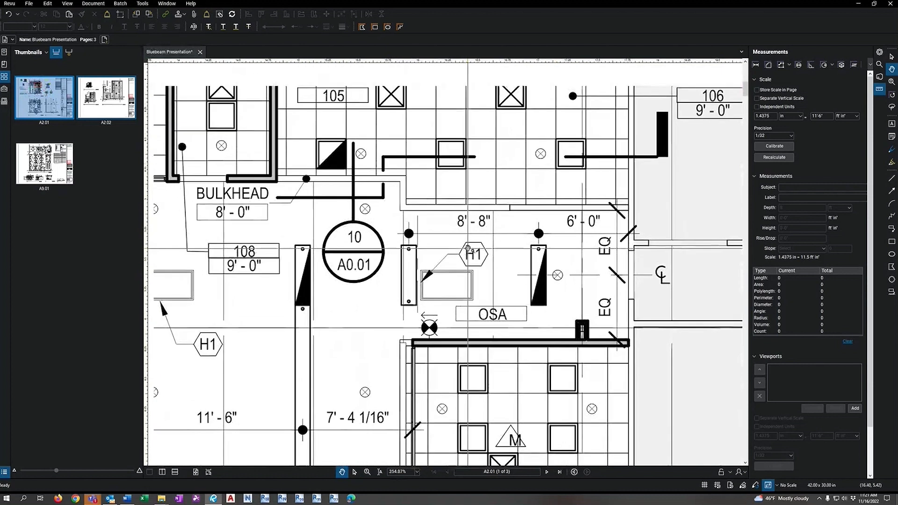
{"action": "scroll", "coordinate": [474, 226], "scroll_direction": "down", "scroll_amount": 5}
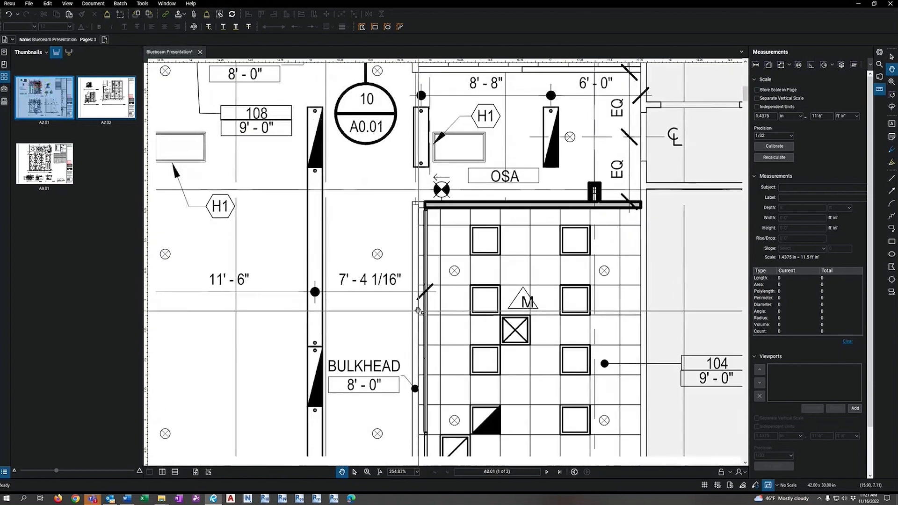
{"action": "scroll", "coordinate": [397, 307], "scroll_direction": "up", "scroll_amount": 4}
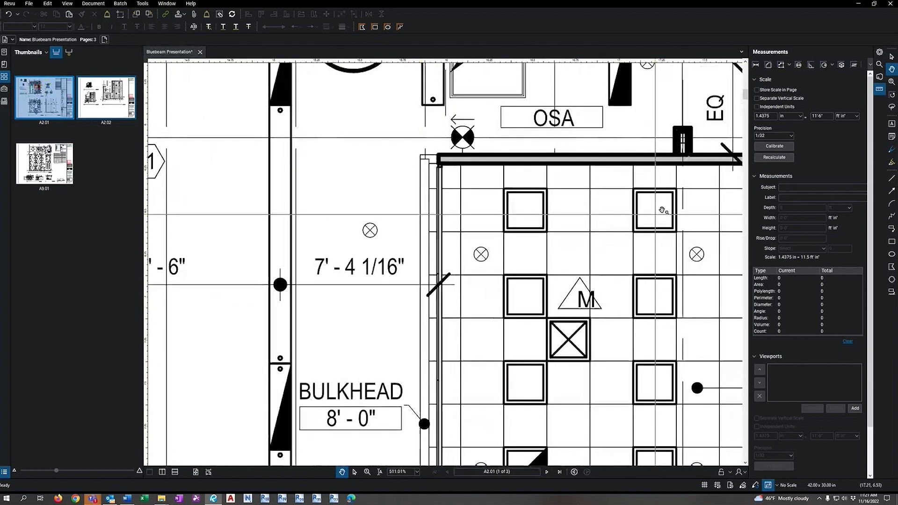
{"action": "left_click", "coordinate": [771, 148]}
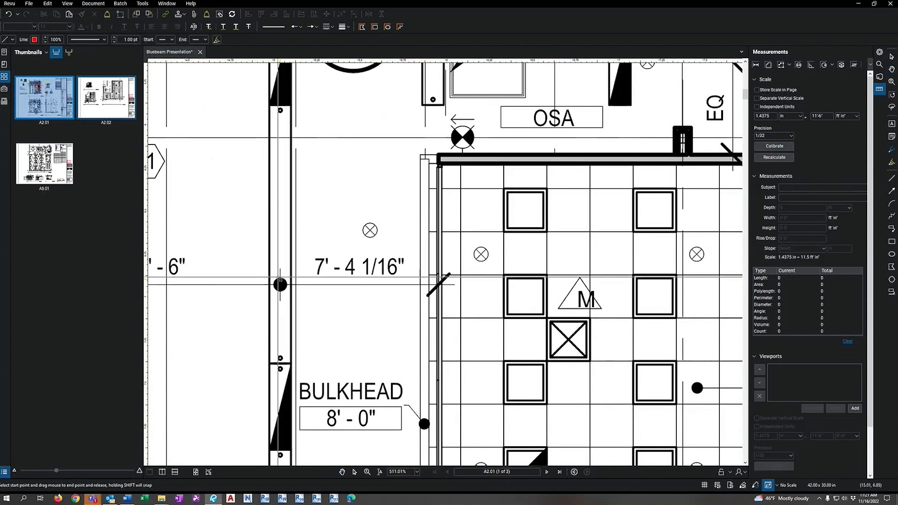
{"action": "left_click_drag", "start_coordinate": [281, 273], "coordinate": [437, 273]}
{"action": "scroll", "coordinate": [437, 273], "scroll_direction": "up", "scroll_amount": 3}
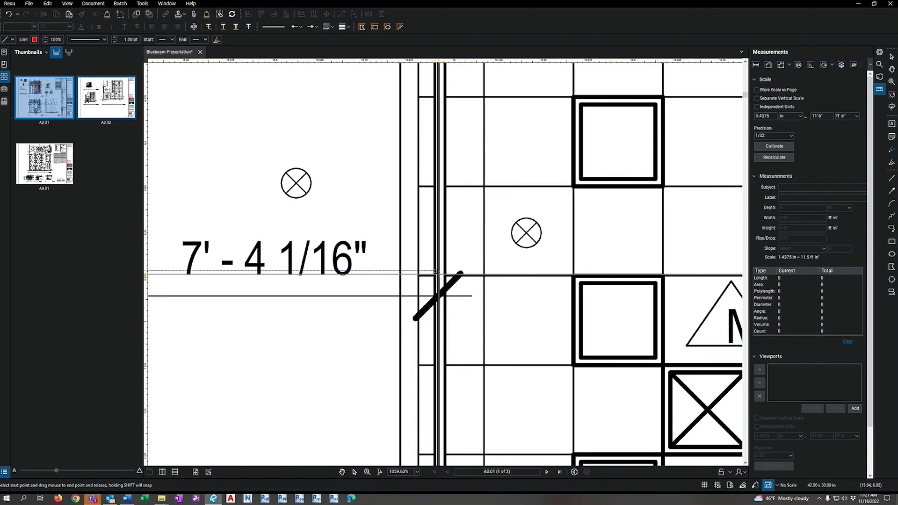
{"action": "left_click_drag", "start_coordinate": [439, 271], "coordinate": [439, 272]}
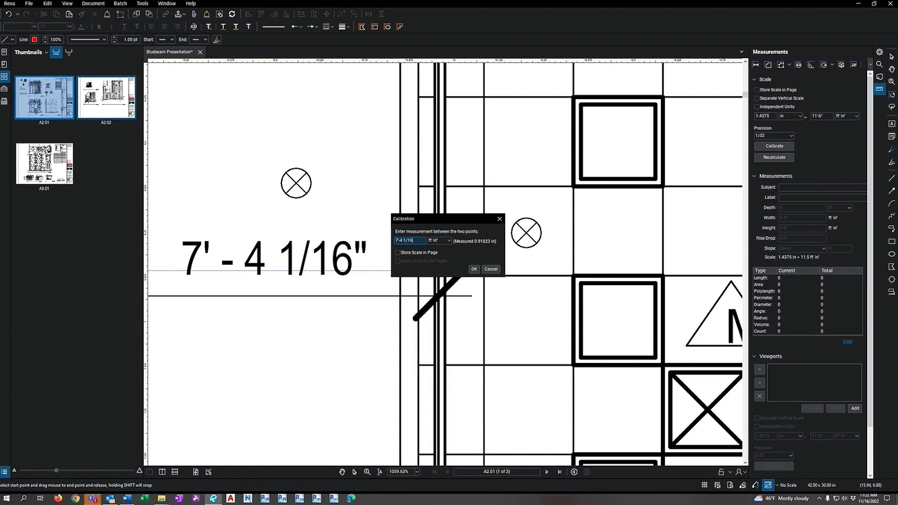
{"action": "left_click", "coordinate": [474, 269]}
- Add a length measurement between the light fixture centerline and the wall of room 104, along the dimension used for calibration
{"action": "scroll", "coordinate": [293, 289], "scroll_direction": "down", "scroll_amount": 5}
{"action": "left_click_drag", "start_coordinate": [293, 289], "coordinate": [430, 278]}
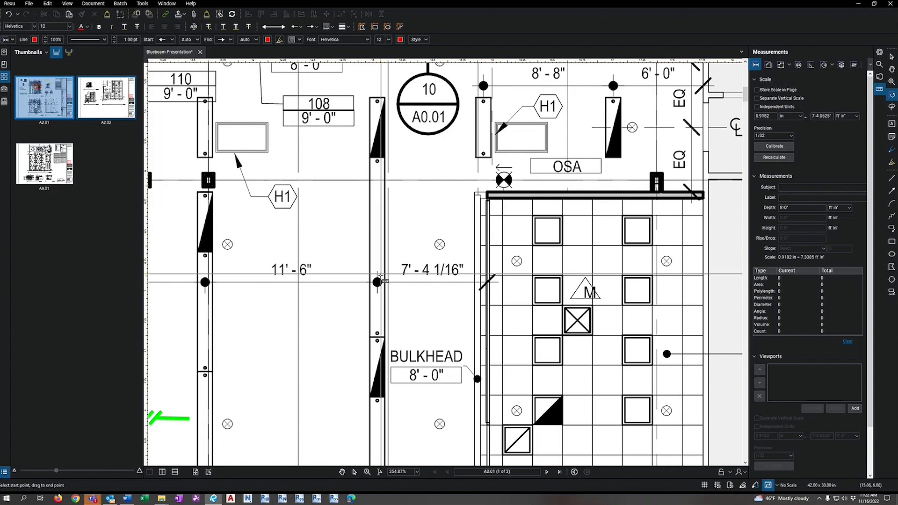
{"action": "left_click", "coordinate": [379, 294]}
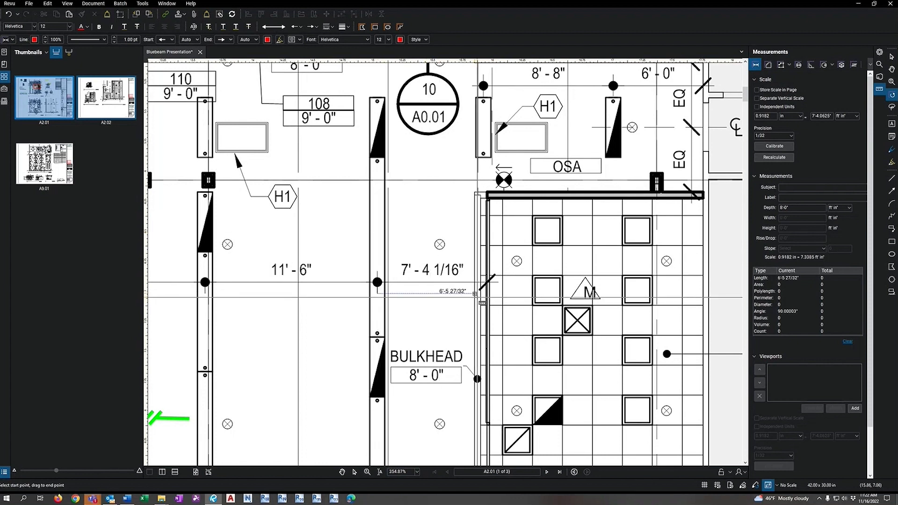
{"action": "scroll", "coordinate": [487, 294], "scroll_direction": "up", "scroll_amount": 4}
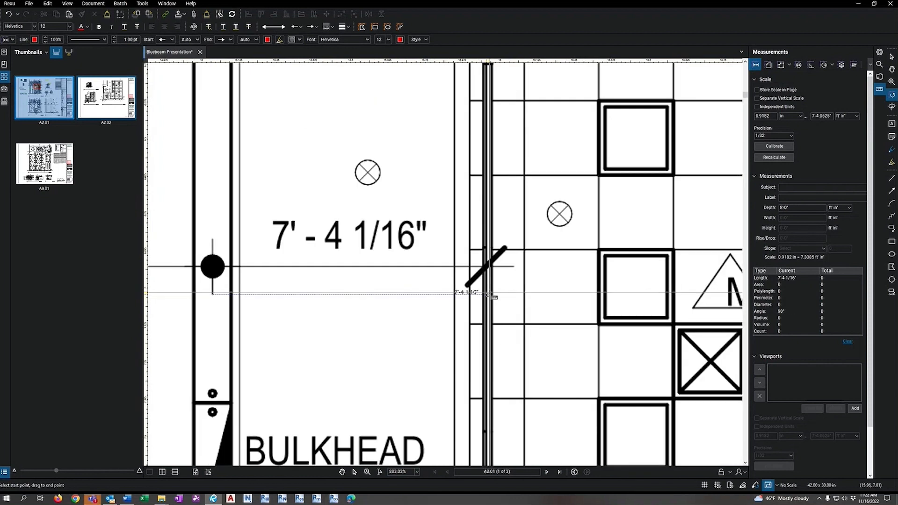
{"action": "left_click", "coordinate": [499, 301]}
{"action": "scroll", "coordinate": [497, 308], "scroll_direction": "down", "scroll_amount": 7}
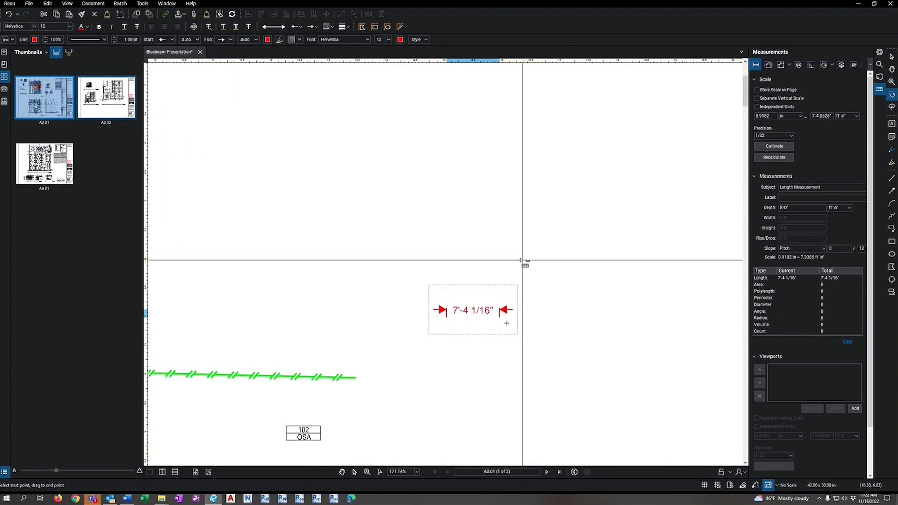
{"action": "scroll", "coordinate": [458, 260], "scroll_direction": "down", "scroll_amount": 1}
{"action": "left_click_drag", "start_coordinate": [405, 293], "coordinate": [417, 223]}
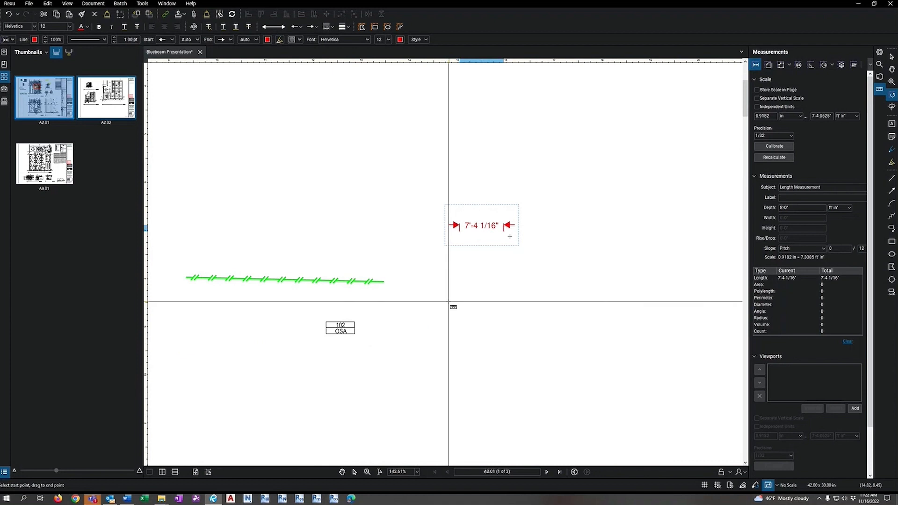
{"action": "key", "text": "Escape"}
- Examine the measured ceiling plan on A2.01 alongside the Column 3B and 2B details and the scale noted under their titles
{"action": "left_click_drag", "start_coordinate": [480, 257], "coordinate": [469, 310]}
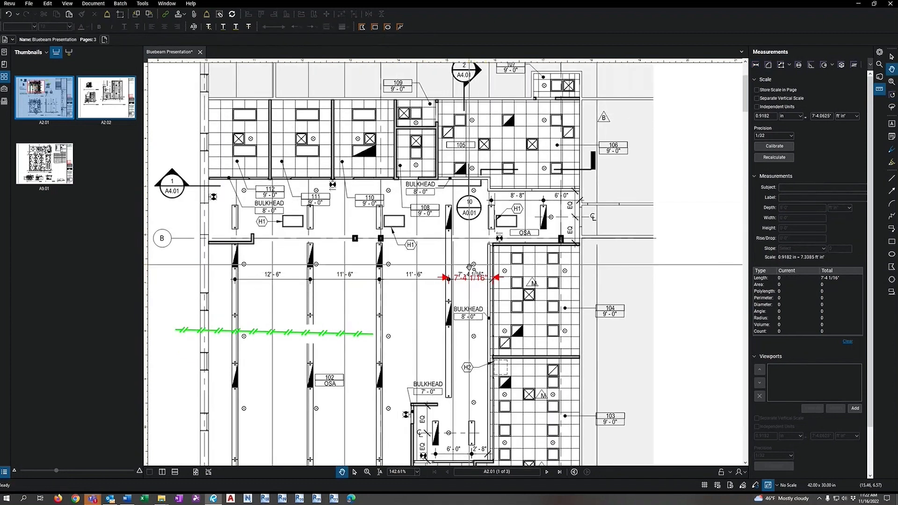
{"action": "left_click_drag", "start_coordinate": [427, 352], "coordinate": [413, 243]}
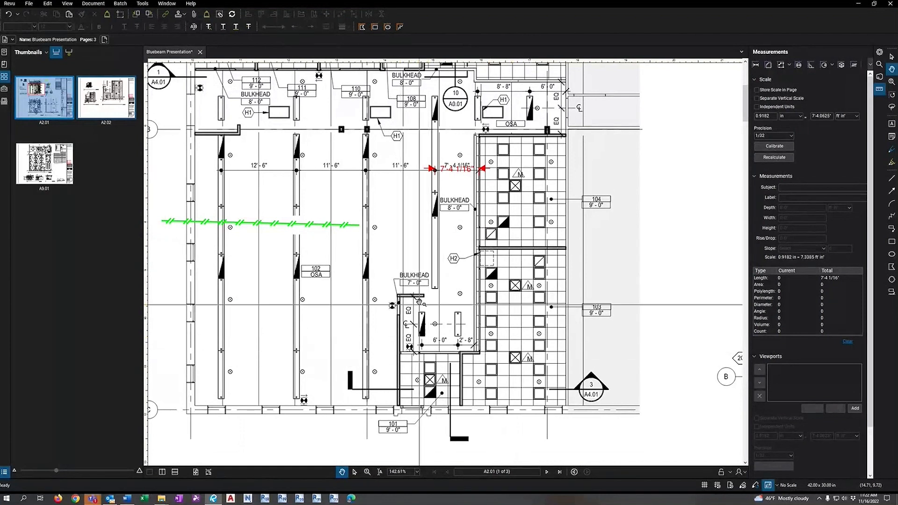
{"action": "left_click_drag", "start_coordinate": [409, 224], "coordinate": [462, 248]}
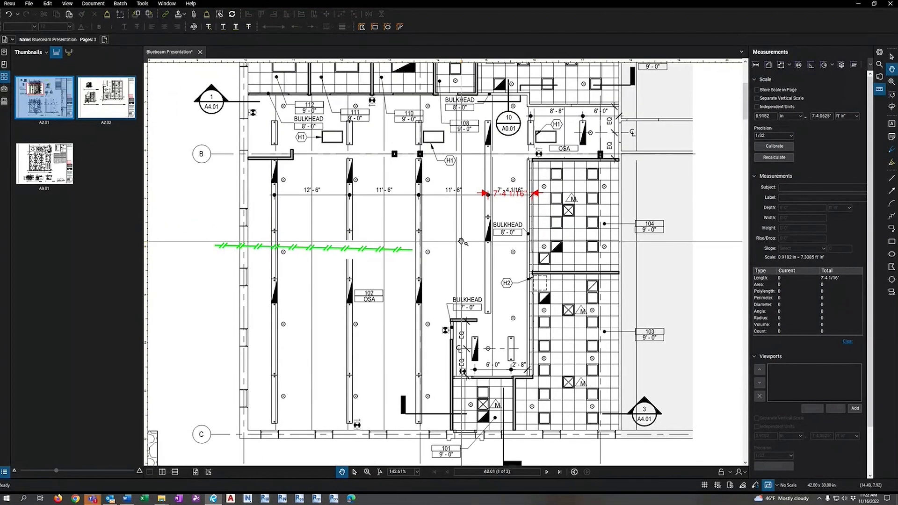
{"action": "scroll", "coordinate": [488, 201], "scroll_direction": "down", "scroll_amount": 5}
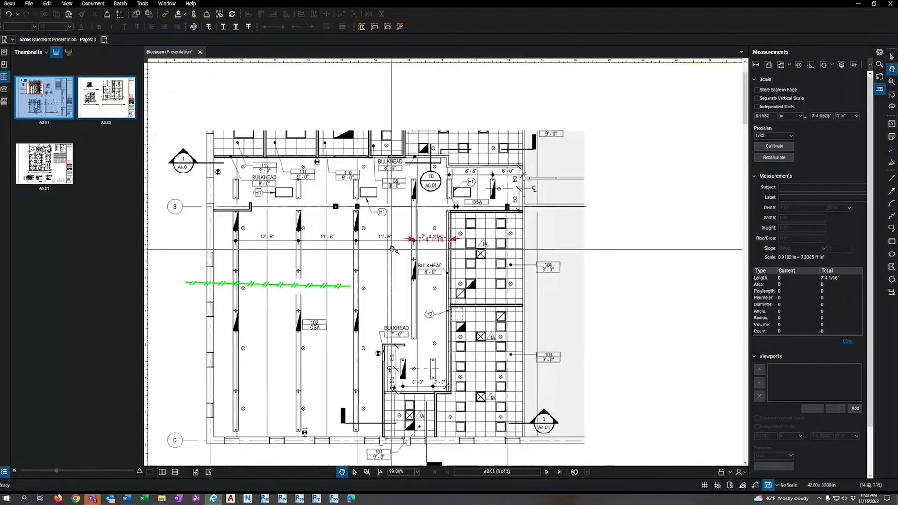
{"action": "left_click_drag", "start_coordinate": [563, 271], "coordinate": [432, 216]}
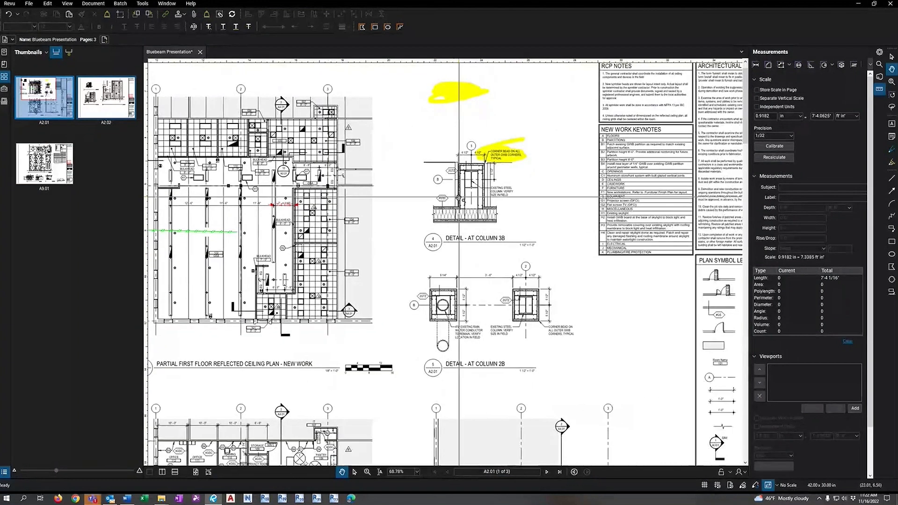
{"action": "scroll", "coordinate": [528, 200], "scroll_direction": "up", "scroll_amount": 5}
{"action": "left_click_drag", "start_coordinate": [527, 200], "coordinate": [567, 380]}
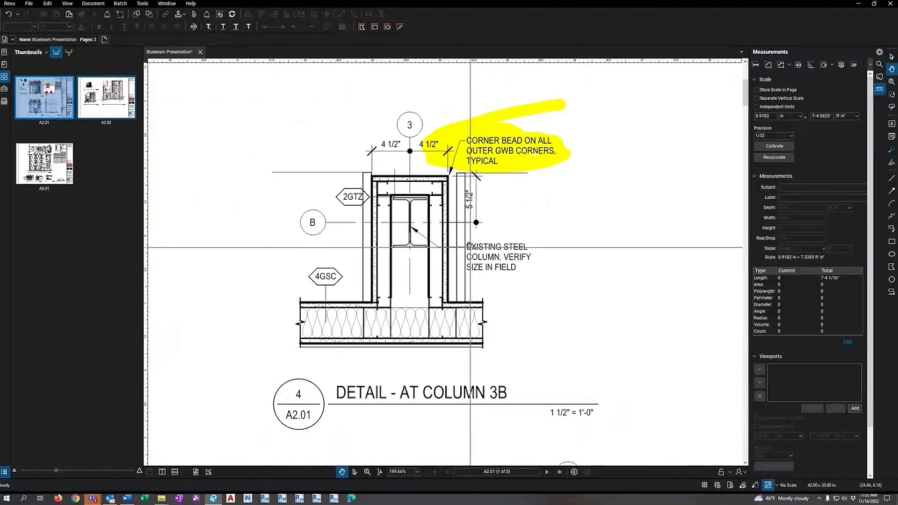
{"action": "scroll", "coordinate": [426, 290], "scroll_direction": "down", "scroll_amount": 3}
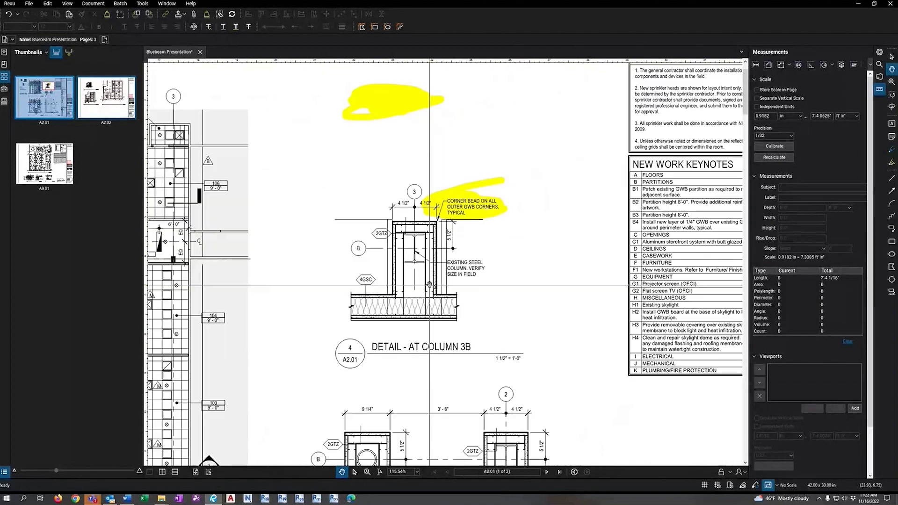
{"action": "left_click_drag", "start_coordinate": [356, 328], "coordinate": [500, 262]}
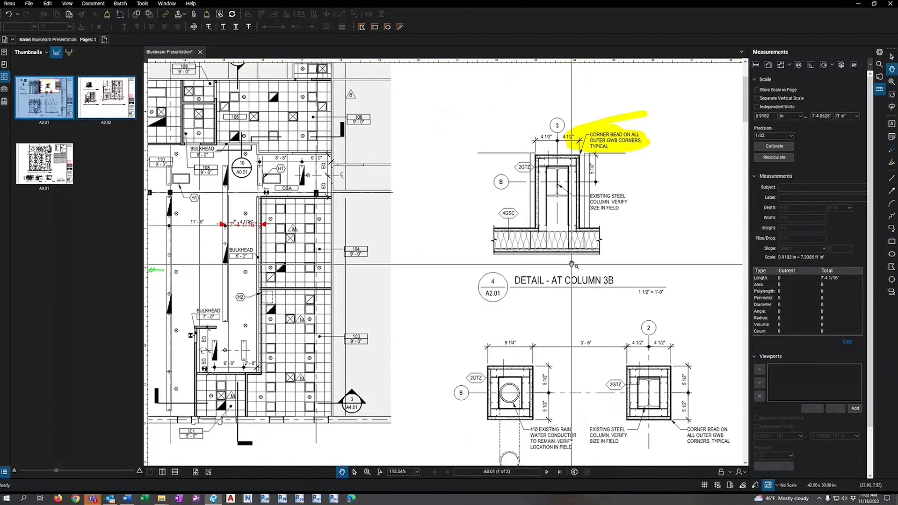
{"action": "left_click_drag", "start_coordinate": [448, 289], "coordinate": [515, 280]}
{"action": "scroll", "coordinate": [515, 279], "scroll_direction": "down", "scroll_amount": 2}
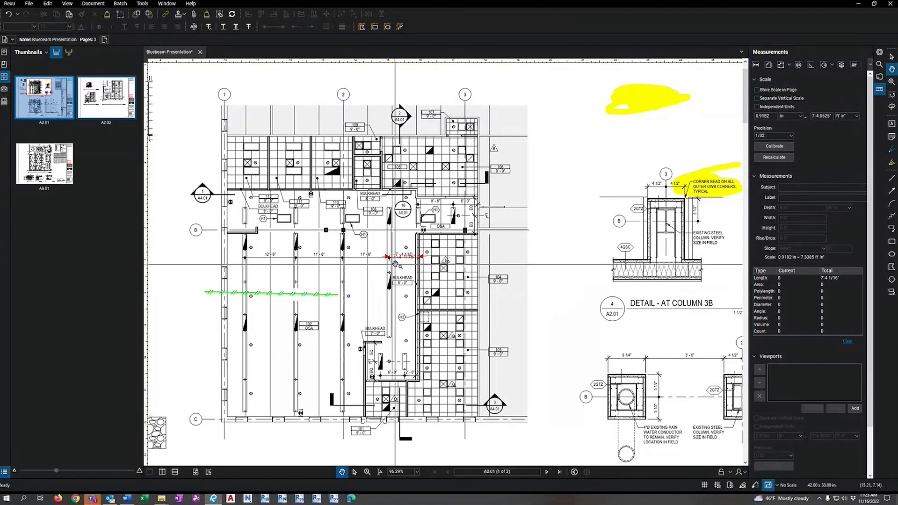
{"action": "scroll", "coordinate": [397, 264], "scroll_direction": "down", "scroll_amount": 5}
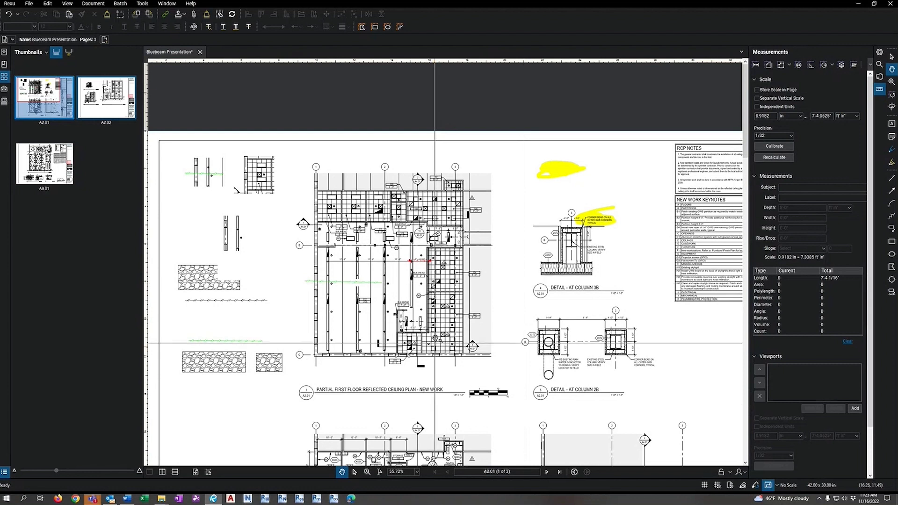
{"action": "scroll", "coordinate": [441, 232], "scroll_direction": "up", "scroll_amount": 5}
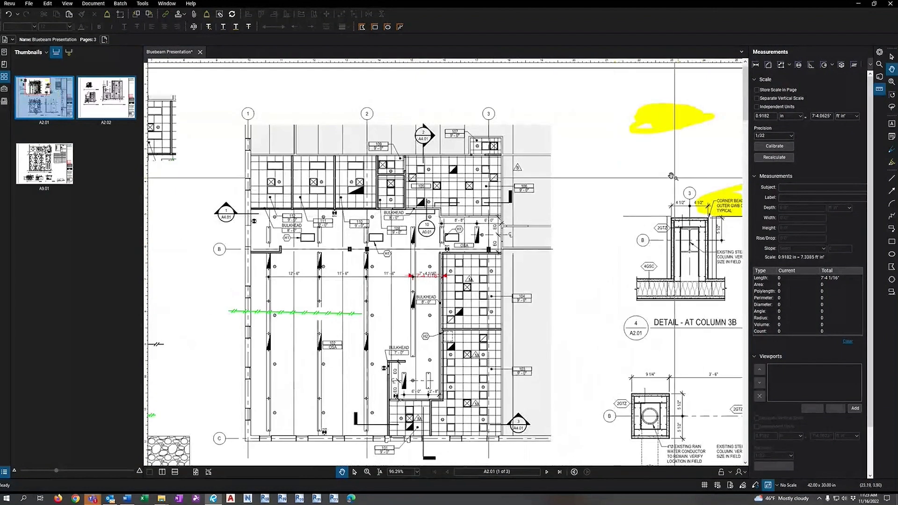
- Add an area measurement around the four inside corners of room 104 on the ceiling plan
{"action": "left_click", "coordinate": [768, 65]}
{"action": "scroll", "coordinate": [478, 284], "scroll_direction": "up", "scroll_amount": 8}
{"action": "scroll", "coordinate": [476, 281], "scroll_direction": "up", "scroll_amount": 2}
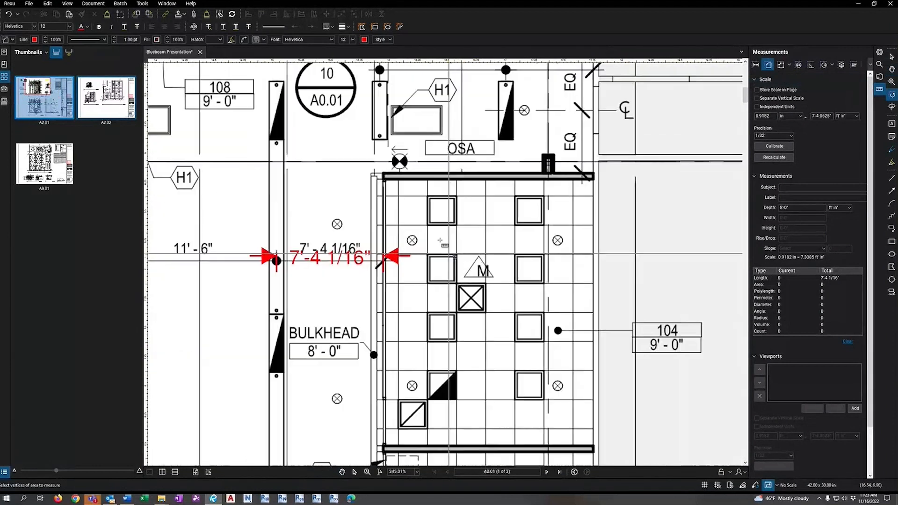
{"action": "left_click", "coordinate": [387, 180]}
{"action": "left_click", "coordinate": [584, 179]}
{"action": "left_click", "coordinate": [595, 448]}
{"action": "left_click", "coordinate": [386, 447]}
{"action": "left_click", "coordinate": [387, 181]}
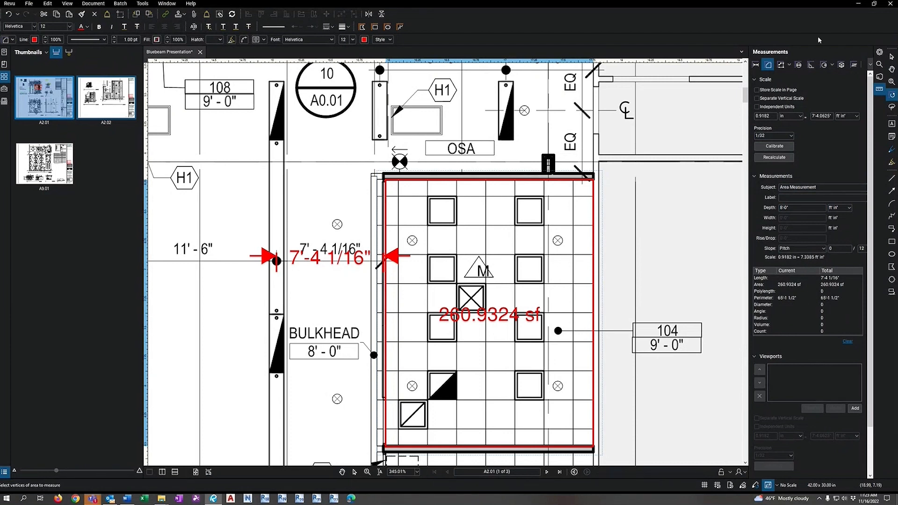
{"action": "left_click", "coordinate": [782, 66]}
{"action": "scroll", "coordinate": [601, 303], "scroll_direction": "down", "scroll_amount": 5}
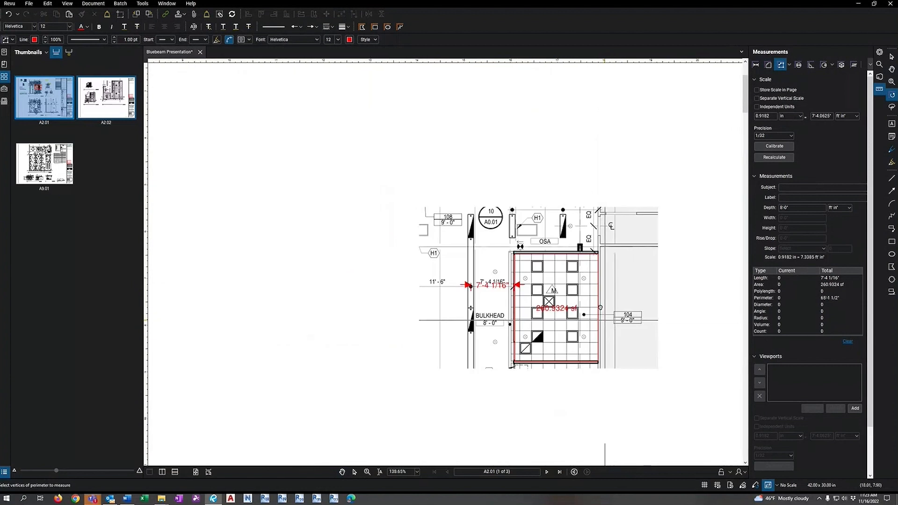
{"action": "left_click_drag", "start_coordinate": [600, 319], "coordinate": [564, 140]}
{"action": "scroll", "coordinate": [491, 220], "scroll_direction": "up", "scroll_amount": 4}
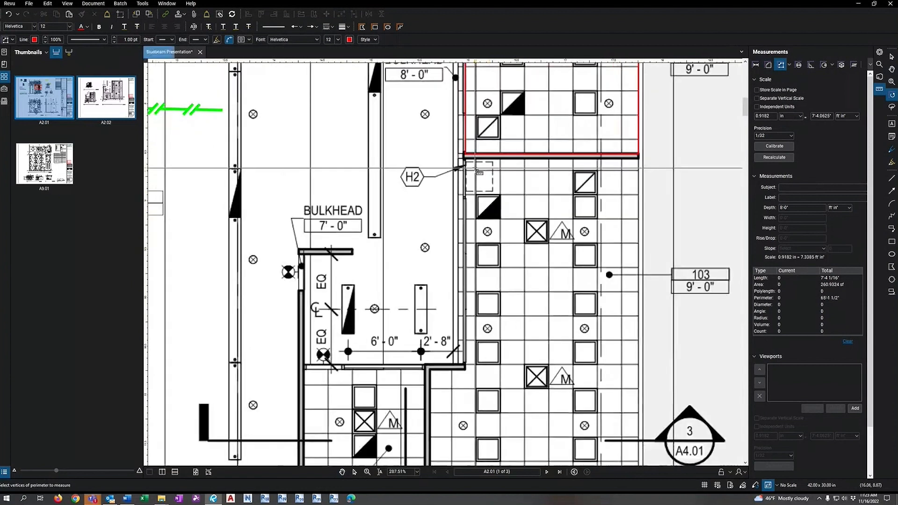
{"action": "left_click", "coordinate": [466, 158]}
{"action": "left_click", "coordinate": [639, 159]}
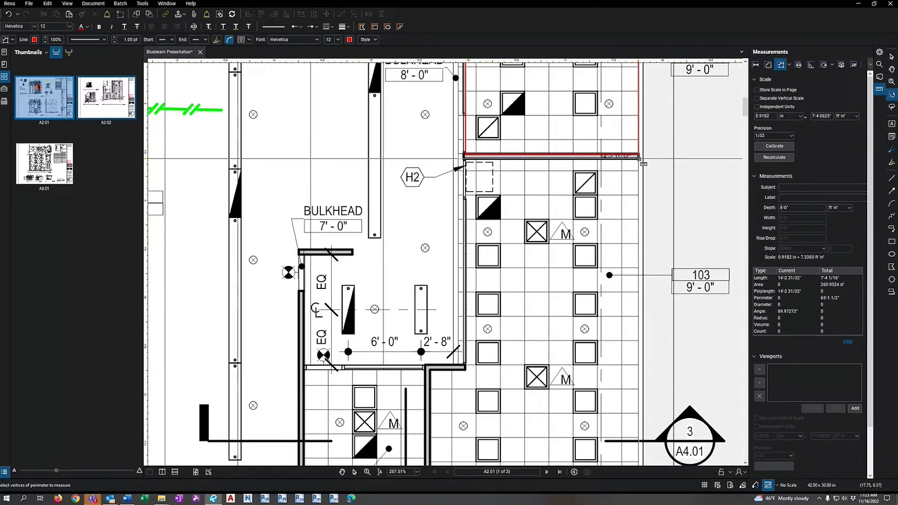
{"action": "left_click_drag", "start_coordinate": [659, 393], "coordinate": [648, 260]}
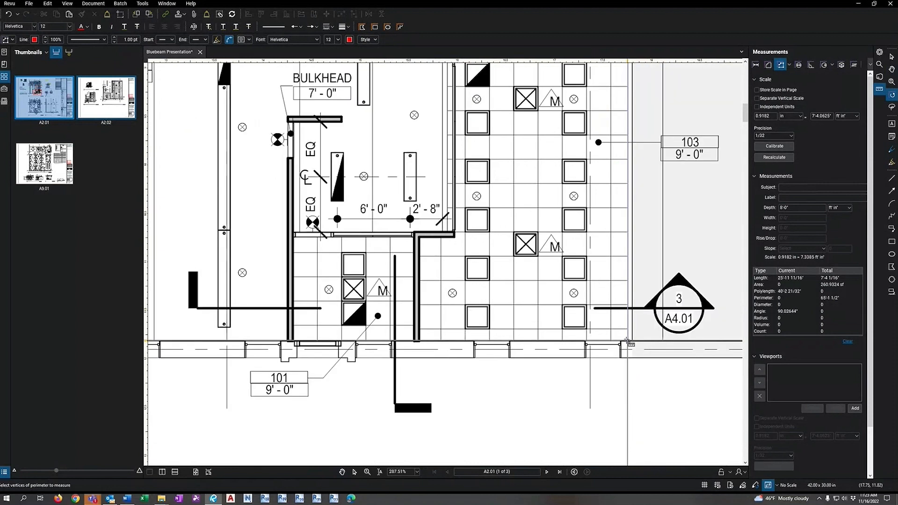
{"action": "key", "text": "Escape"}
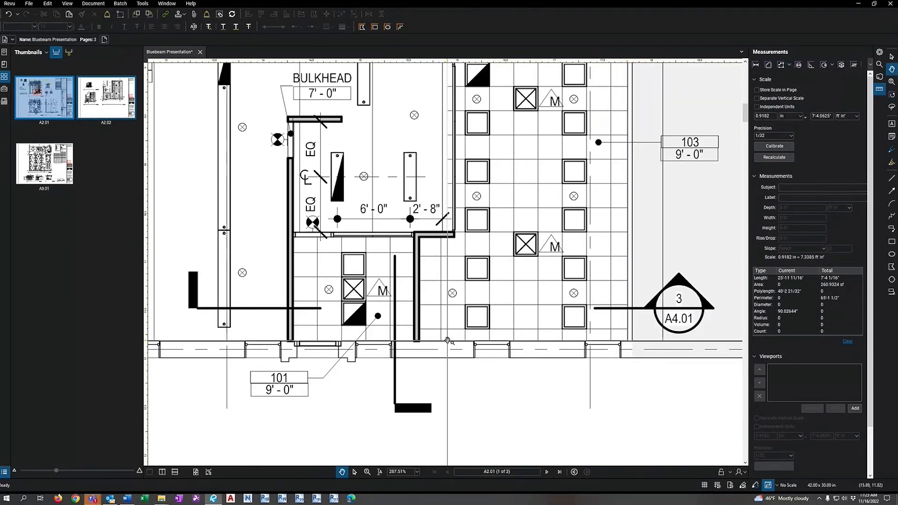
- Add a closed polylength measurement tracing all six walls of room 103, starting and ending at the corner nearest section marker 3/A4.01
{"action": "left_click", "coordinate": [781, 65]}
{"action": "left_click", "coordinate": [628, 342]}
{"action": "left_click", "coordinate": [417, 342]}
{"action": "left_click", "coordinate": [417, 237]}
{"action": "left_click", "coordinate": [455, 235]}
{"action": "scroll", "coordinate": [452, 239], "scroll_direction": "up", "scroll_amount": 3}
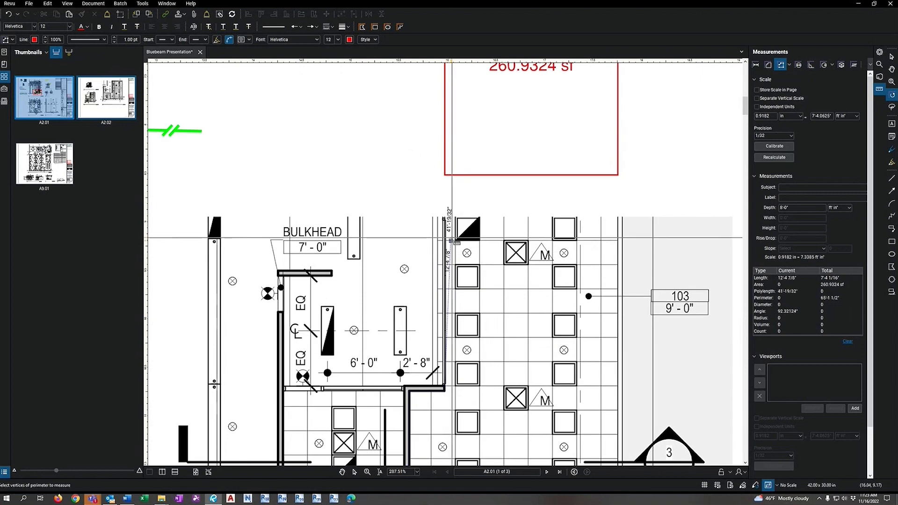
{"action": "left_click", "coordinate": [443, 177]}
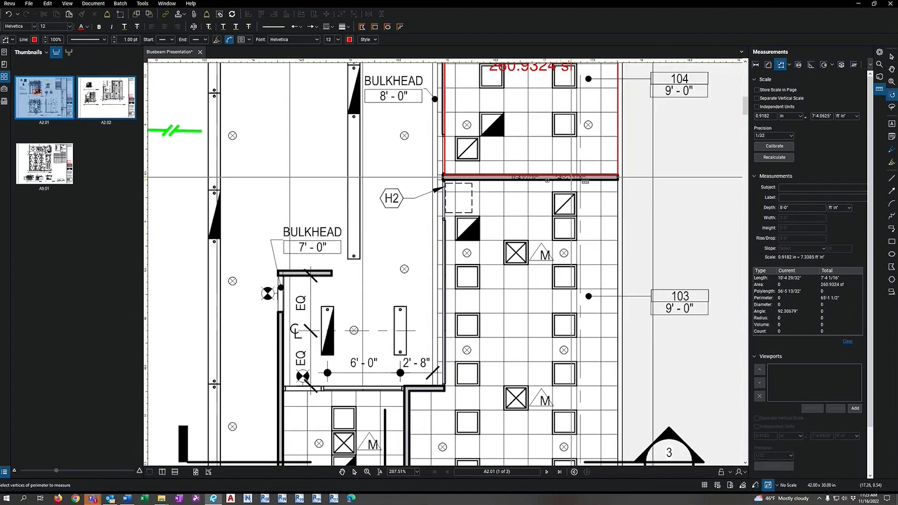
{"action": "left_click", "coordinate": [618, 179]}
{"action": "left_click_drag", "start_coordinate": [617, 394], "coordinate": [589, 181]}
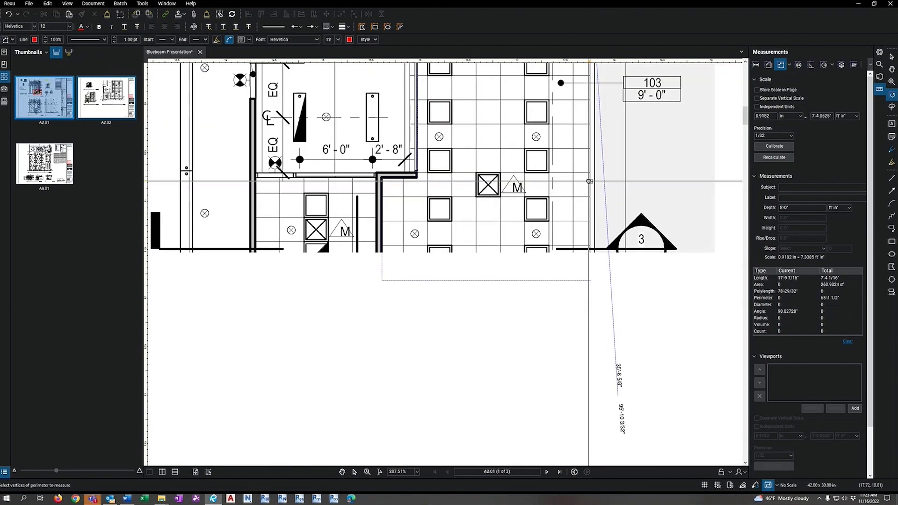
{"action": "double_click", "coordinate": [591, 281]}
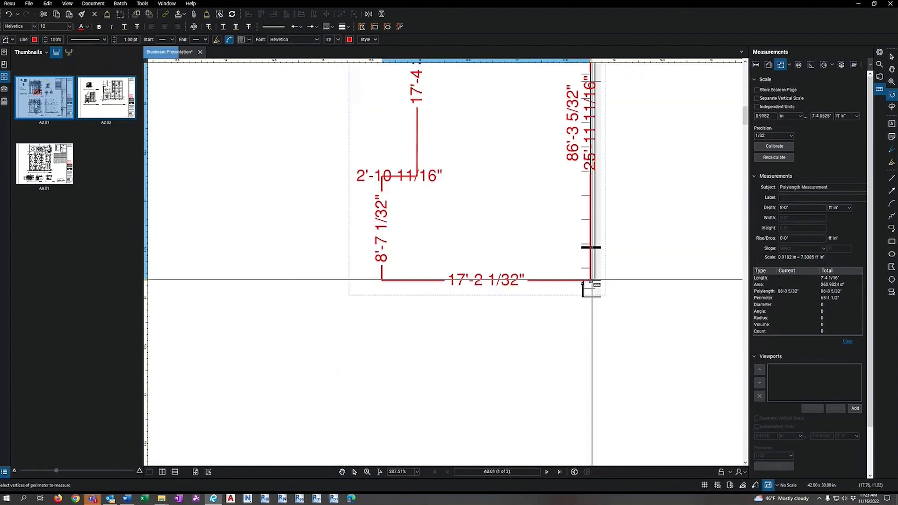
{"action": "scroll", "coordinate": [591, 281], "scroll_direction": "down", "scroll_amount": 4}
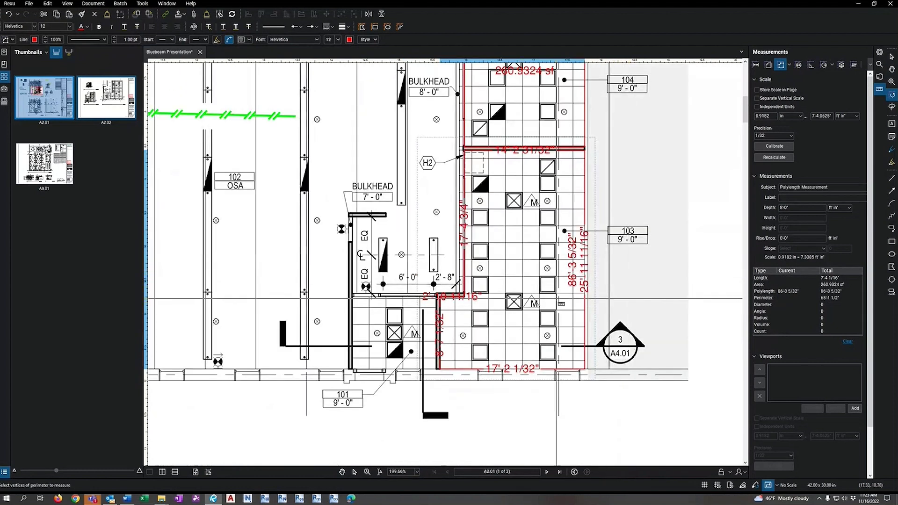
{"action": "left_click", "coordinate": [791, 66]}
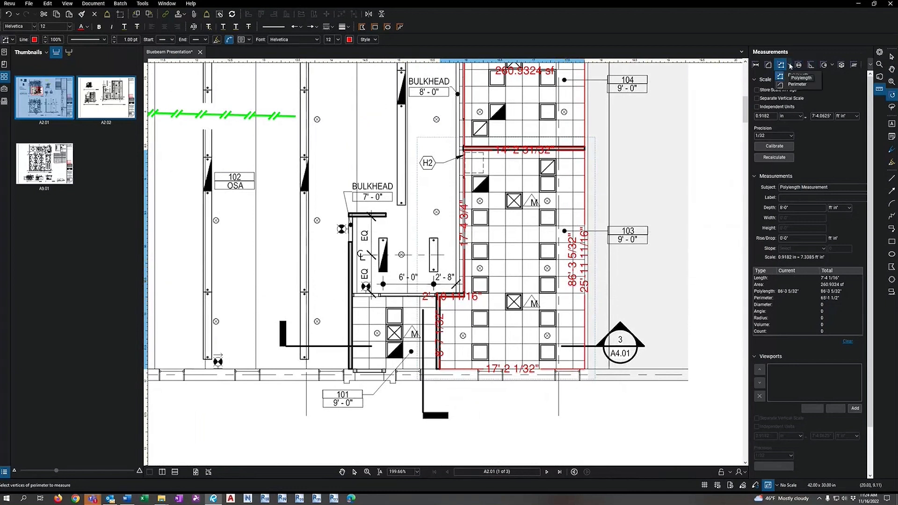
{"action": "left_click", "coordinate": [805, 87]}
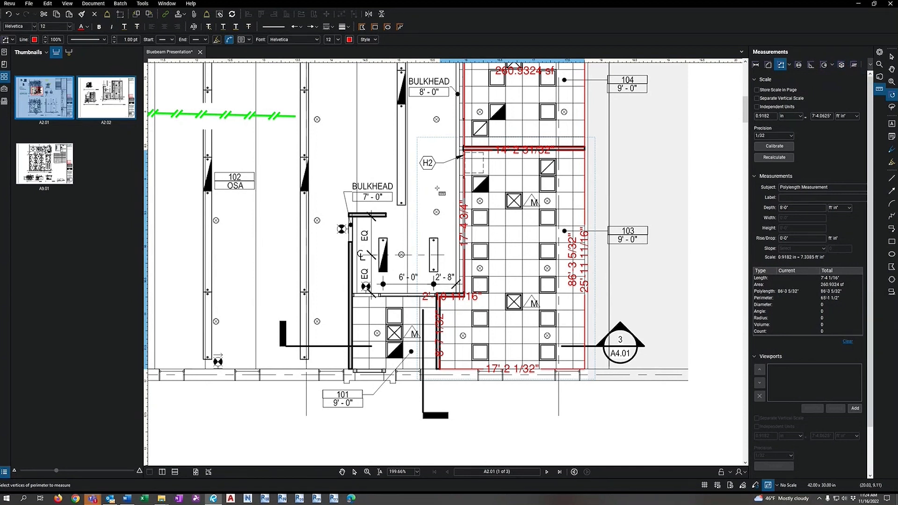
{"action": "scroll", "coordinate": [526, 251], "scroll_direction": "down", "scroll_amount": 5}
{"action": "mouse_move", "coordinate": [492, 202]}
{"action": "left_mouse_down"}
{"action": "mouse_move", "coordinate": [450, 252]}
{"action": "mouse_move", "coordinate": [458, 256]}
{"action": "left_mouse_up"}
{"action": "key", "text": "Escape"}
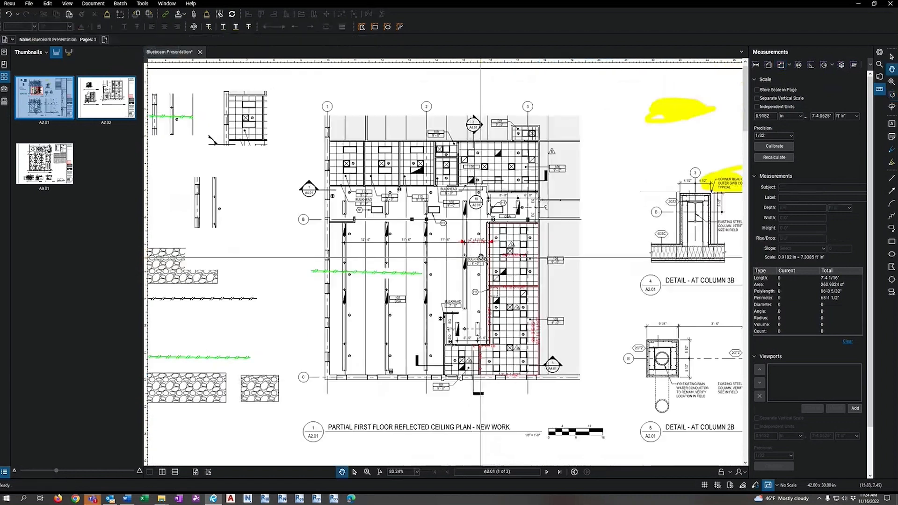
- Go to sheet A2.02 with the viewport demo ceiling plans and fit the whole page in view
{"action": "left_click_drag", "start_coordinate": [588, 274], "coordinate": [524, 263]}
{"action": "scroll", "coordinate": [527, 264], "scroll_direction": "down", "scroll_amount": 2}
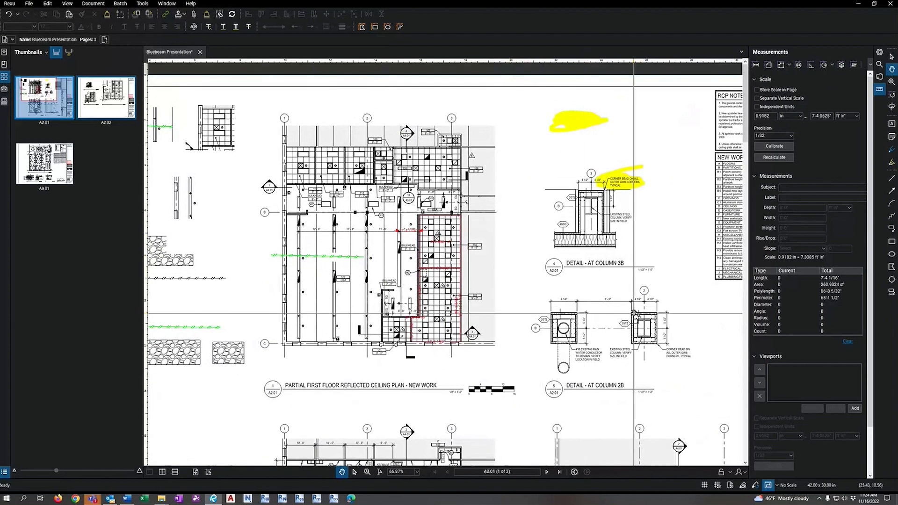
{"action": "scroll", "coordinate": [534, 248], "scroll_direction": "down", "scroll_amount": 1}
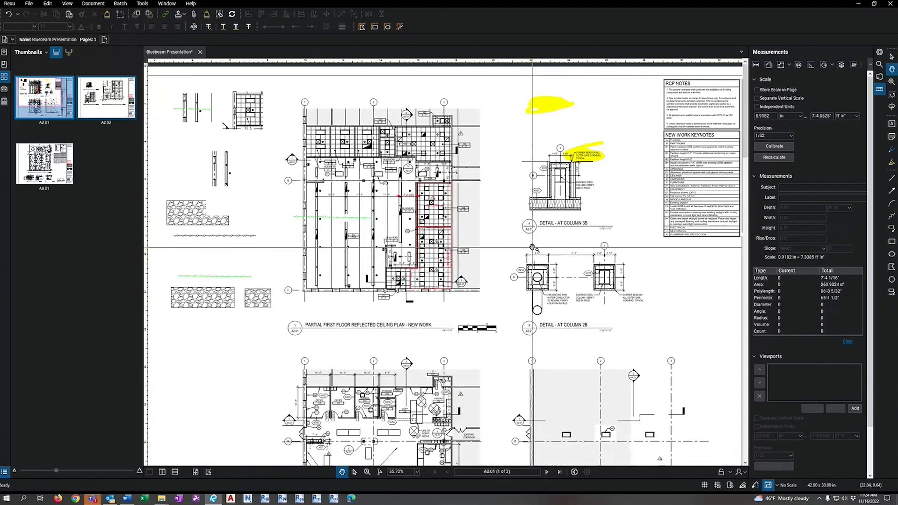
{"action": "scroll", "coordinate": [533, 248], "scroll_direction": "down", "scroll_amount": 4}
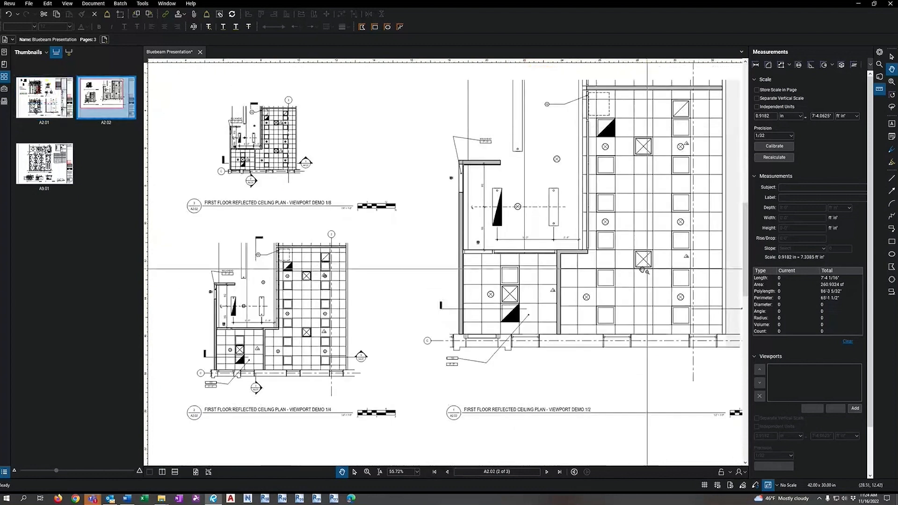
{"action": "left_click", "coordinate": [195, 472]}
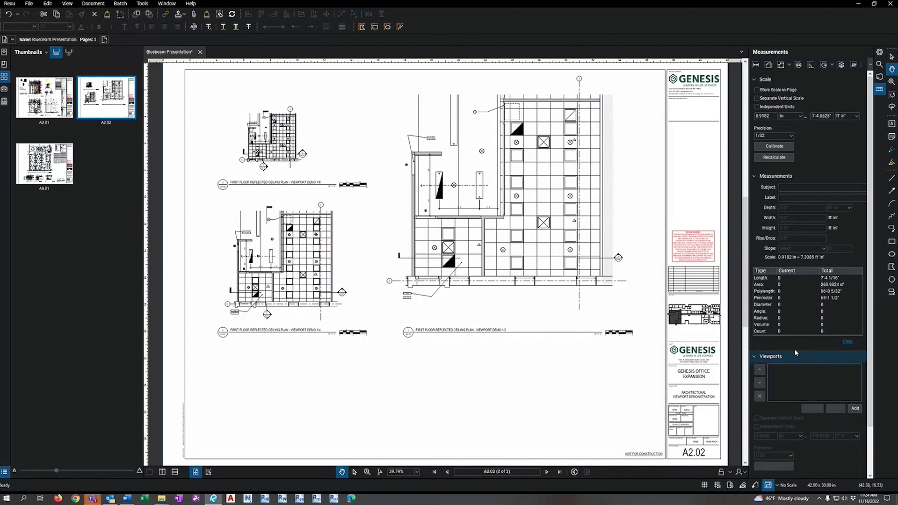
- Add a viewport named 1/4 around the Viewport Demo 1/4 ceiling plan and set its scale to 0.25 in = 1'-0"
{"action": "left_click", "coordinate": [855, 408]}
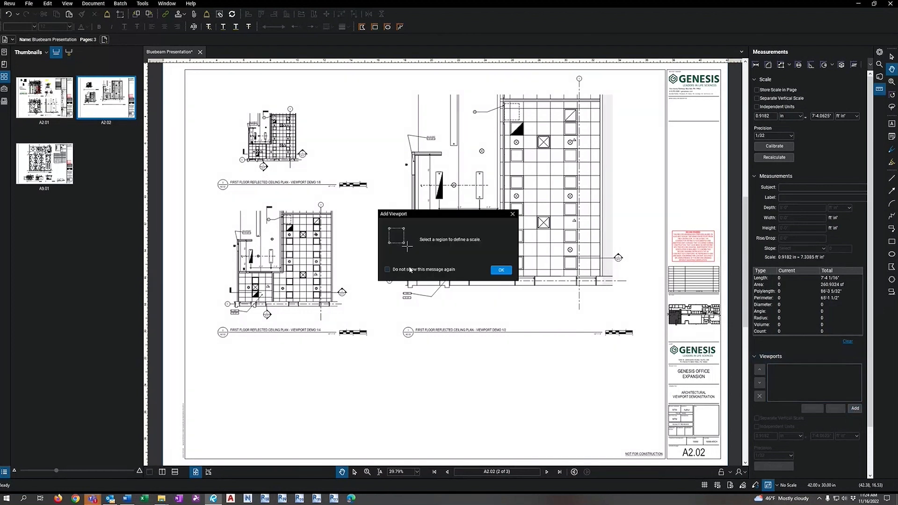
{"action": "left_click", "coordinate": [501, 271]}
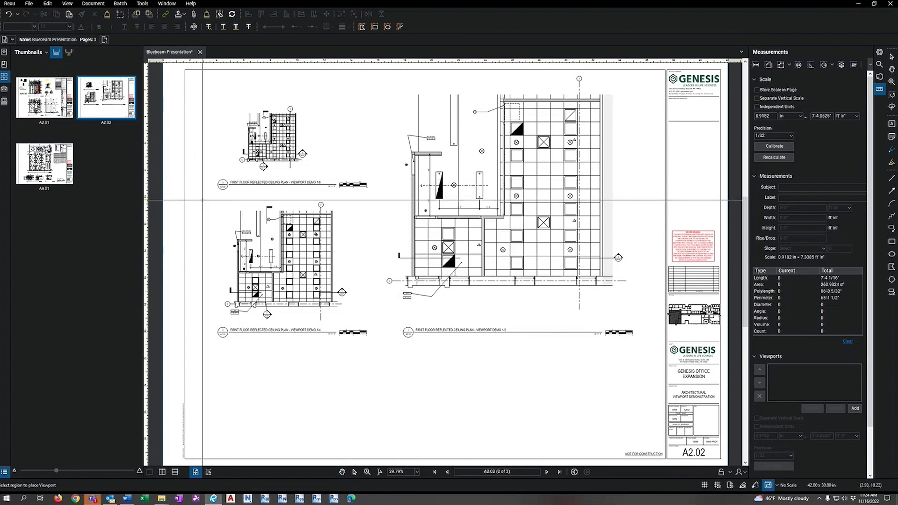
{"action": "left_click_drag", "start_coordinate": [206, 197], "coordinate": [374, 344]}
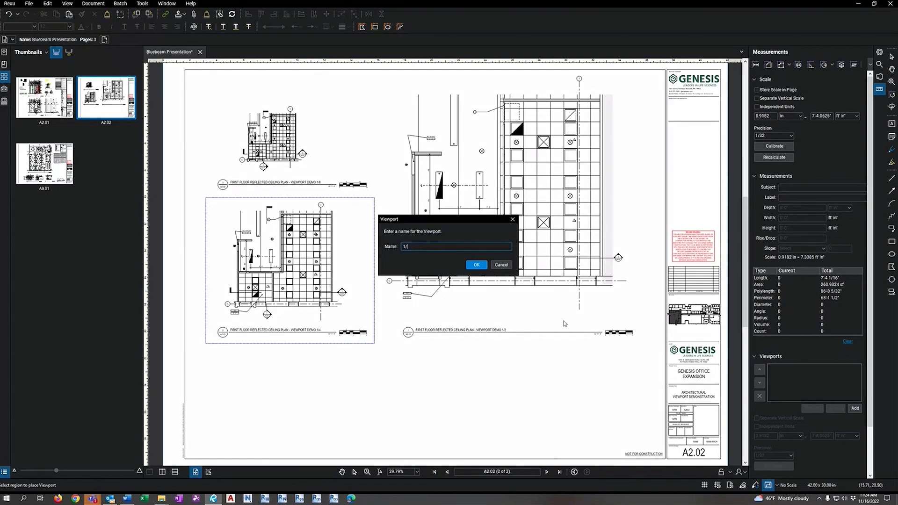
{"action": "left_click", "coordinate": [477, 265]}
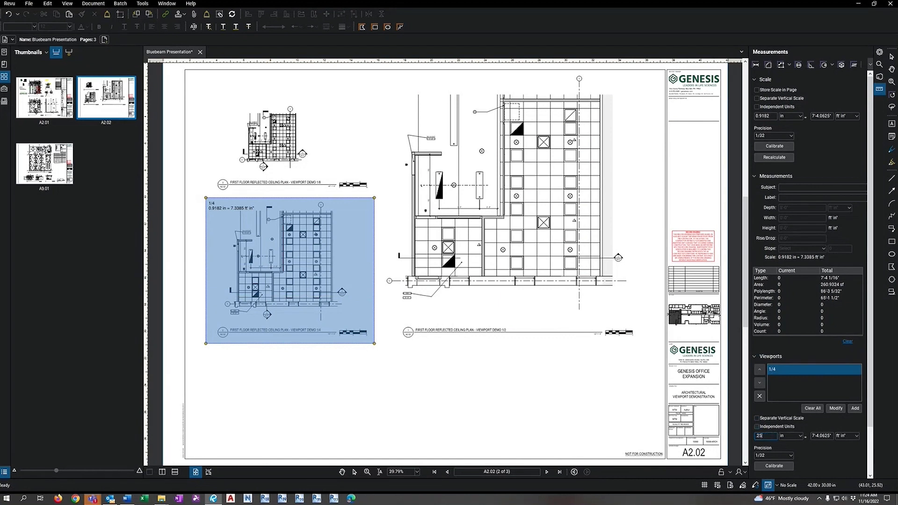
{"action": "left_click", "coordinate": [822, 436]}
{"action": "type", "text": "1"}
- Add a viewport around the Viewport Demo 1/2 ceiling plan and name it 1/2
{"action": "left_click", "coordinate": [855, 408]}
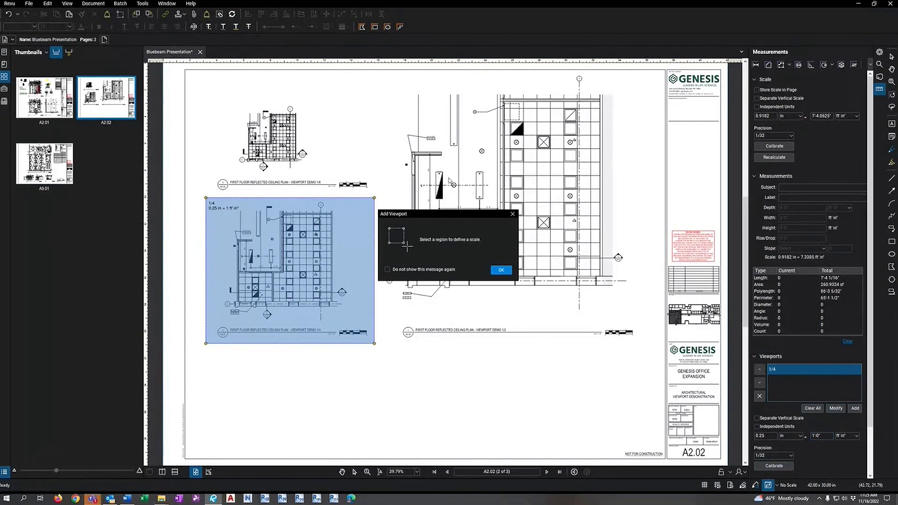
{"action": "left_click", "coordinate": [502, 272]}
{"action": "left_click_drag", "start_coordinate": [394, 71], "coordinate": [630, 314]}
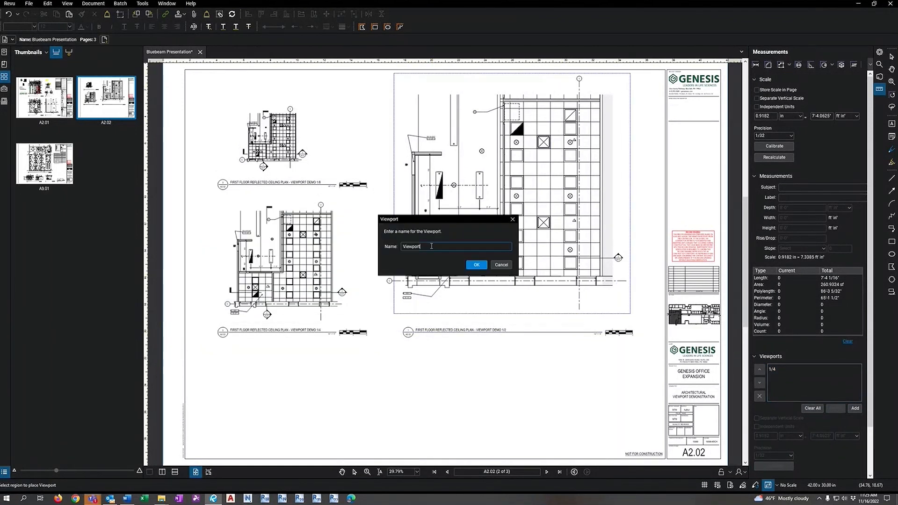
{"action": "type", "text": "1/2"}
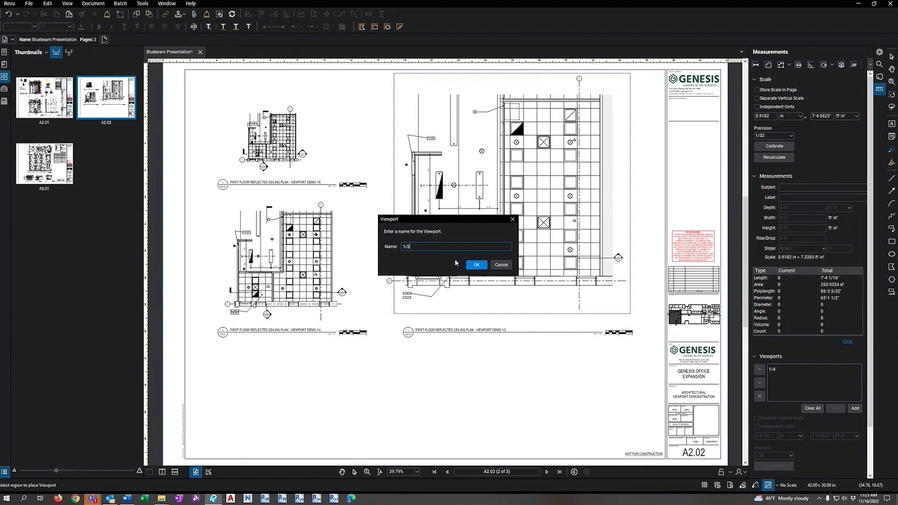
- Name the new viewport 1/2, set its scale to 0.5 in = 1 ft, and check it against the 1/4 viewport
{"action": "left_click", "coordinate": [477, 265]}
{"action": "left_click", "coordinate": [773, 436]}
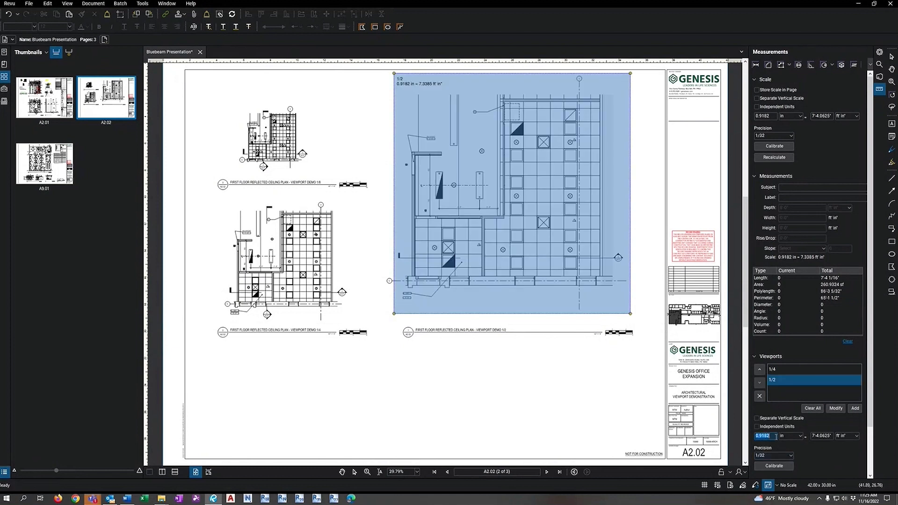
{"action": "type", "text": ".5"}
{"action": "key", "text": "Tab"}
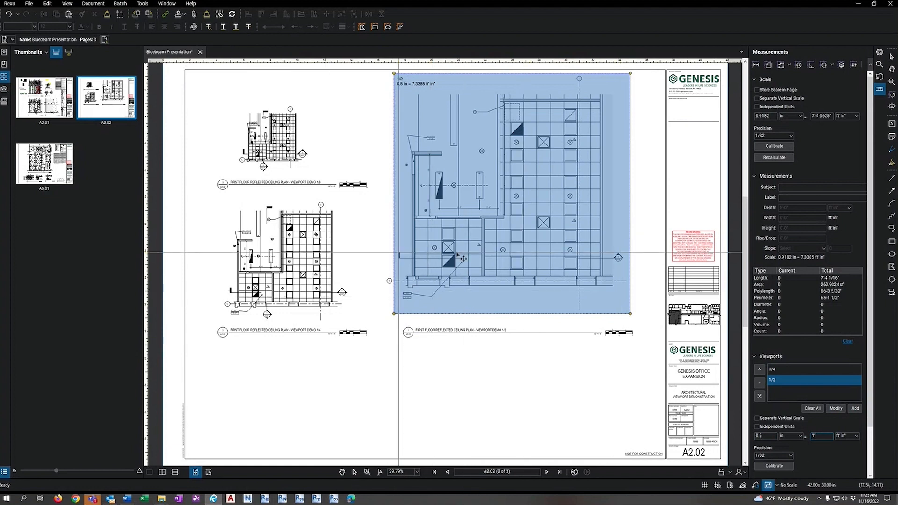
{"action": "left_click", "coordinate": [779, 371]}
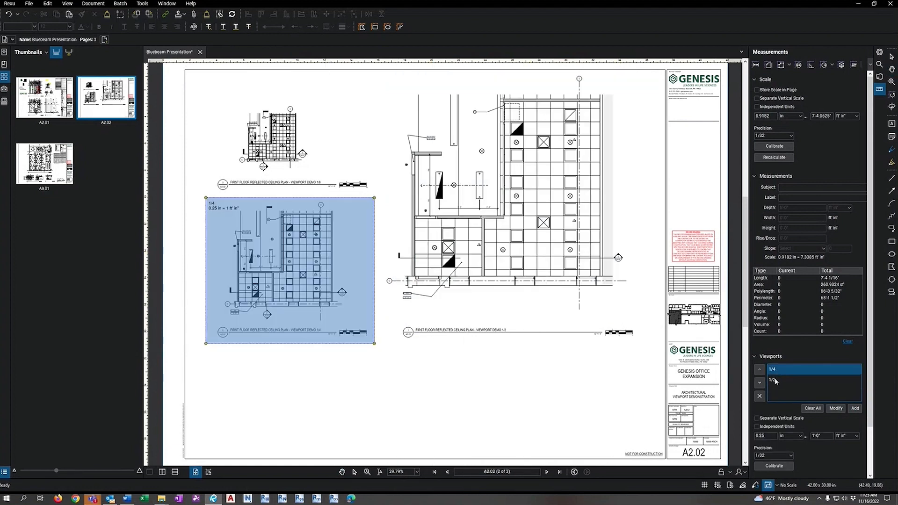
{"action": "left_click", "coordinate": [775, 380]}
{"action": "left_click", "coordinate": [774, 399]}
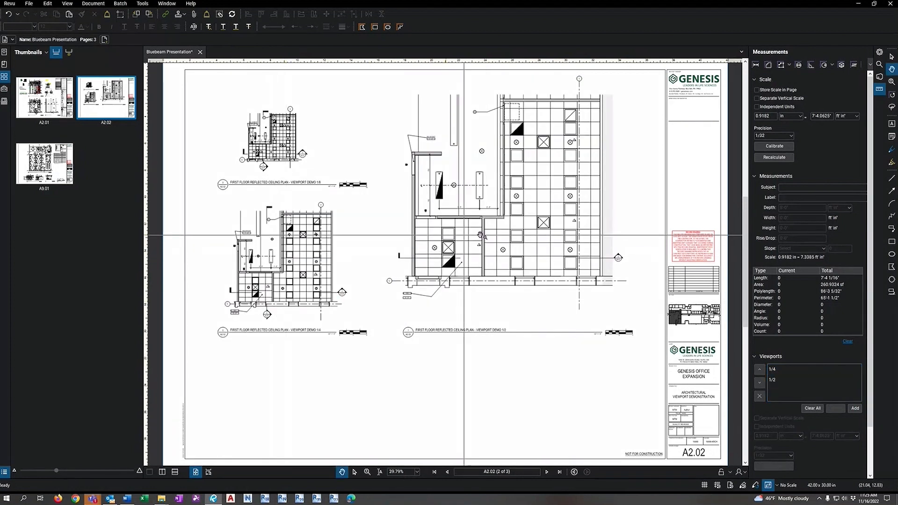
- Add a length measurement across the width of one ceiling tile in the 1/4 viewport
{"action": "left_click", "coordinate": [756, 65]}
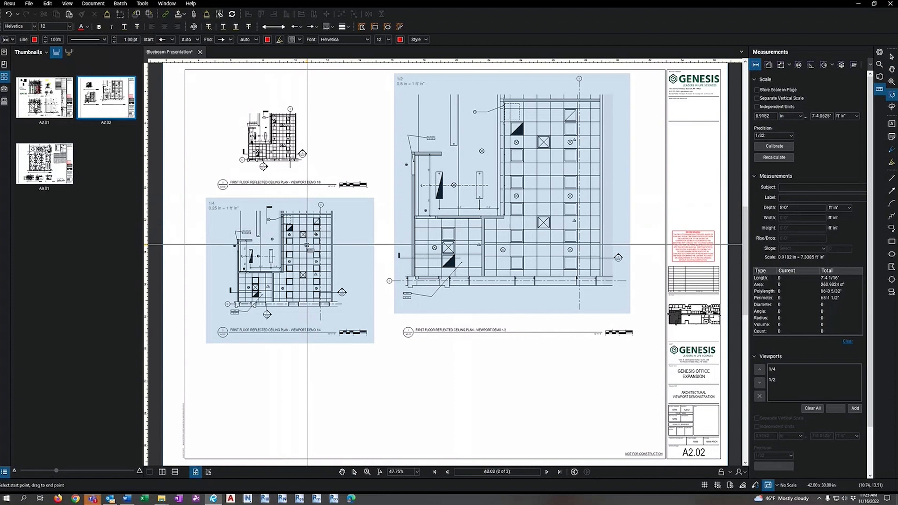
{"action": "scroll", "coordinate": [307, 245], "scroll_direction": "up", "scroll_amount": 5}
{"action": "left_click", "coordinate": [301, 265]}
{"action": "left_click", "coordinate": [334, 266]}
{"action": "scroll", "coordinate": [372, 279], "scroll_direction": "down", "scroll_amount": 4}
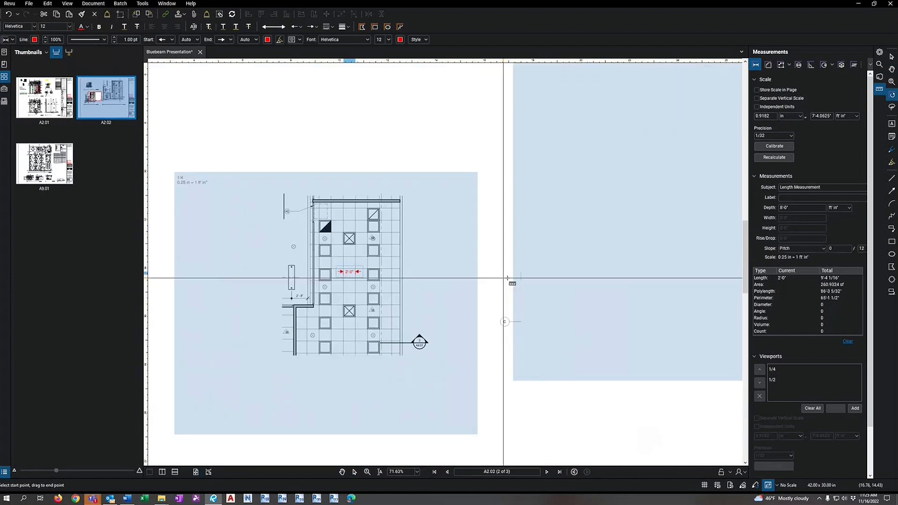
- Add a length measurement across the width of one ceiling tile in the 1/2 viewport
{"action": "left_click_drag", "start_coordinate": [554, 275], "coordinate": [381, 276]}
{"action": "left_click", "coordinate": [756, 64]}
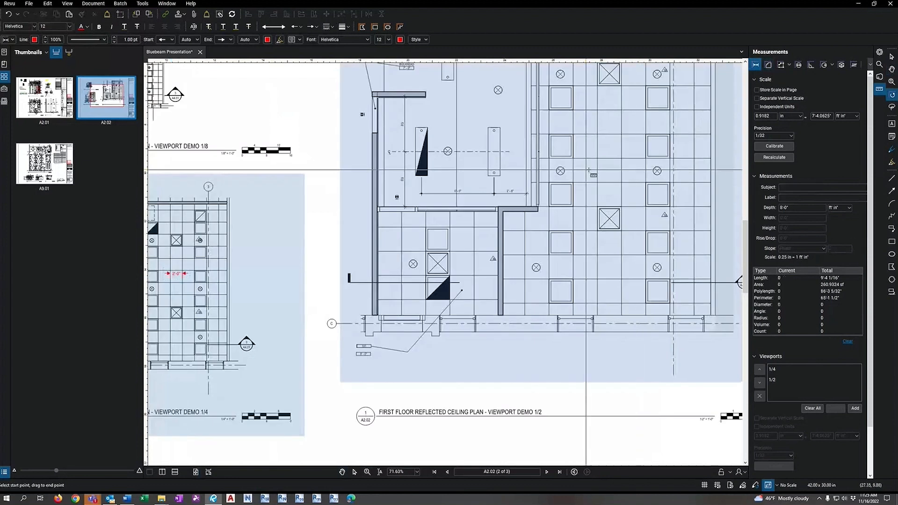
{"action": "left_click", "coordinate": [598, 167]}
{"action": "left_click", "coordinate": [621, 167]}
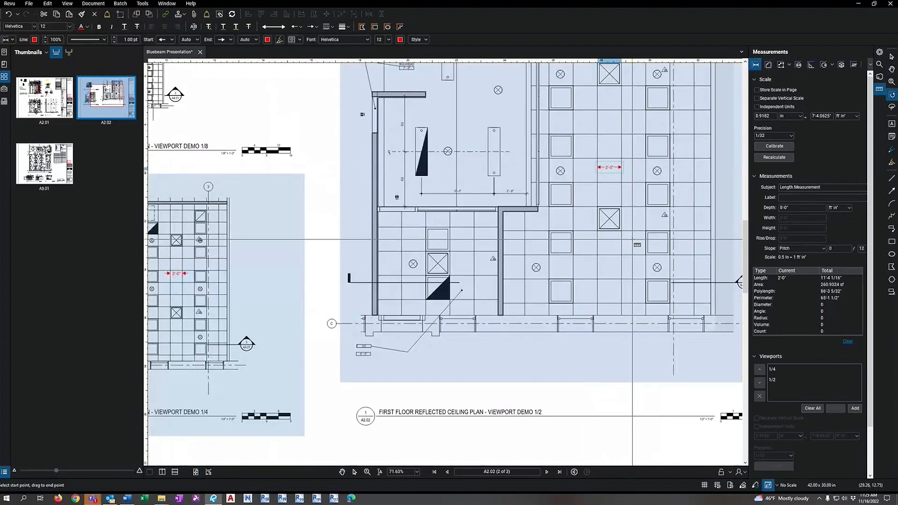
{"action": "scroll", "coordinate": [624, 220], "scroll_direction": "down", "scroll_amount": 3}
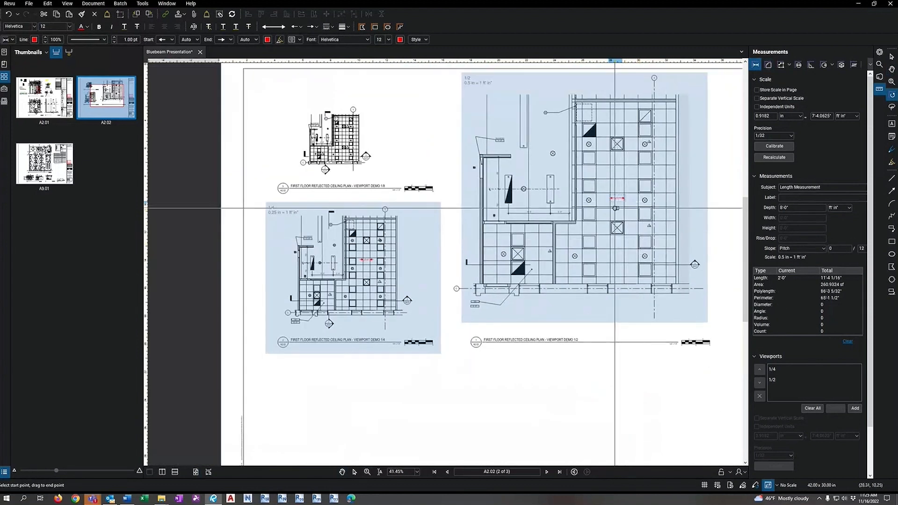
{"action": "left_click_drag", "start_coordinate": [618, 202], "coordinate": [580, 234]}
{"action": "key", "text": "Escape"}
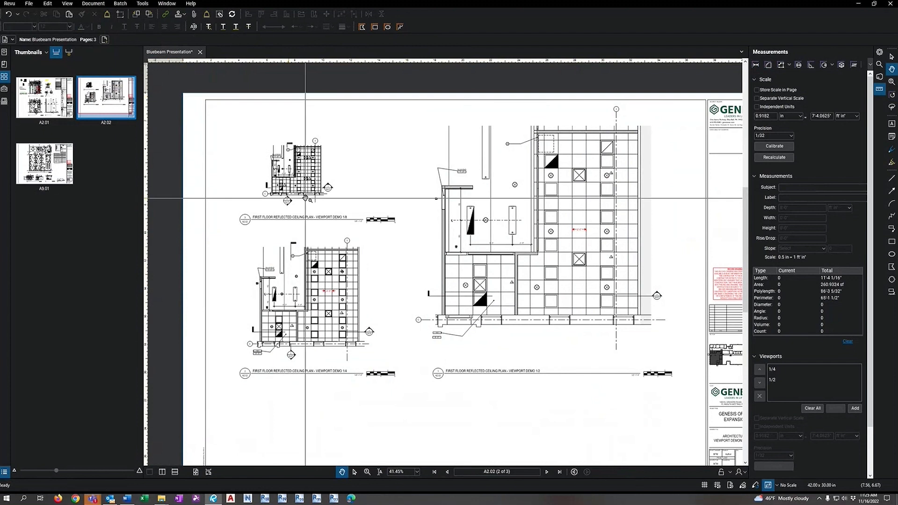
- Choose the GEI-Electrical profile and display its Tool Chest
{"action": "left_click", "coordinate": [10, 4]}
{"action": "mouse_move", "coordinate": [33, 54]}
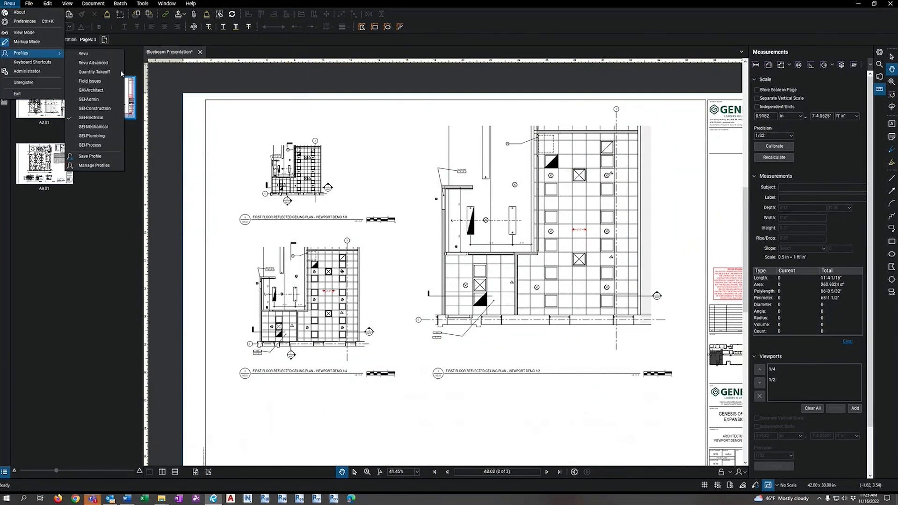
{"action": "left_click", "coordinate": [94, 118]}
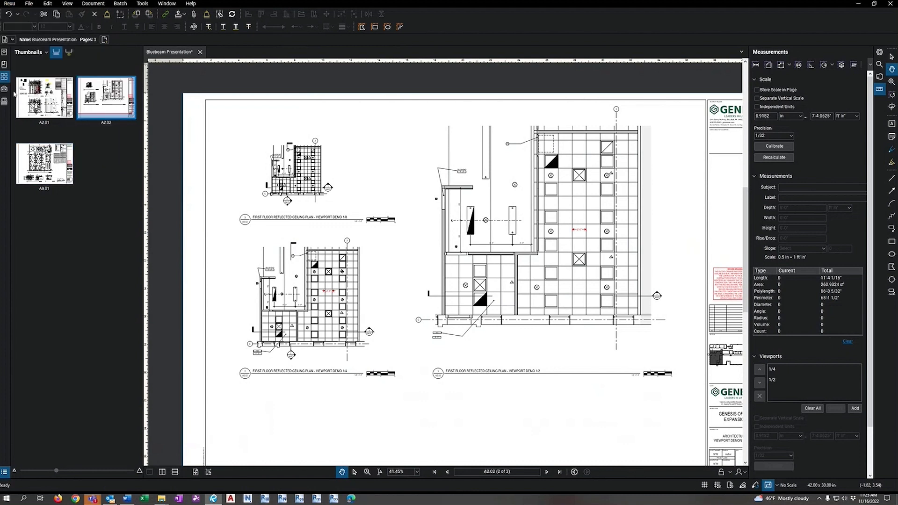
{"action": "left_click", "coordinate": [3, 91]}
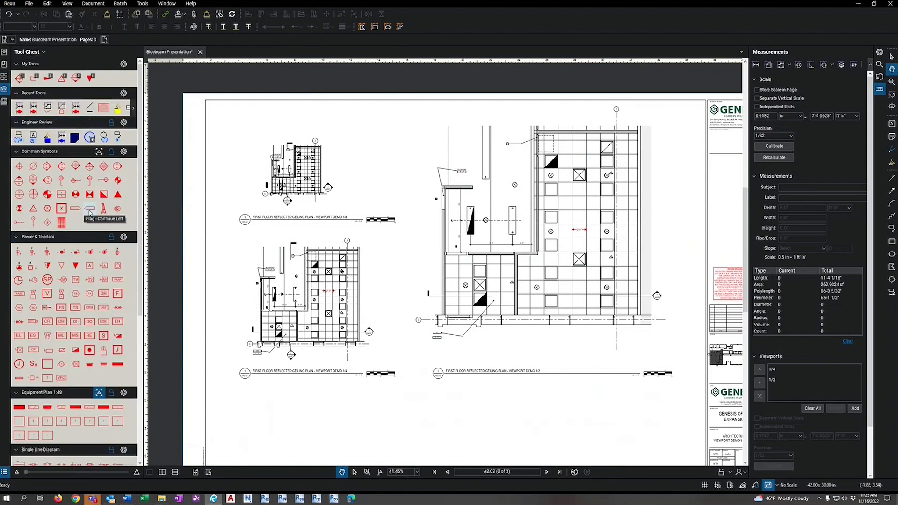
- Examine the Tool Chest symbol sets and their scaling settings, including Common Symbols, Equipment Plan 1:48 and Lighting 1:1
{"action": "scroll", "coordinate": [90, 206], "scroll_direction": "down", "scroll_amount": 3}
{"action": "scroll", "coordinate": [77, 187], "scroll_direction": "down", "scroll_amount": 2}
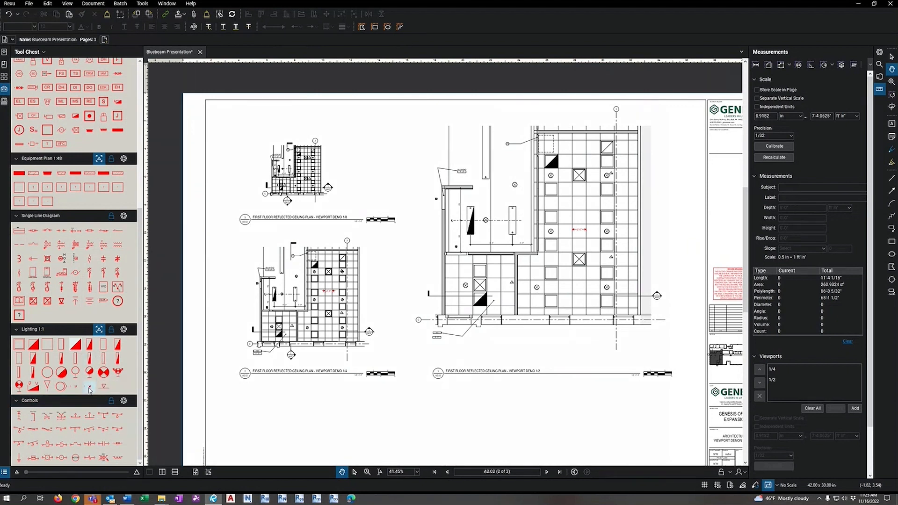
{"action": "scroll", "coordinate": [104, 290], "scroll_direction": "up", "scroll_amount": 5}
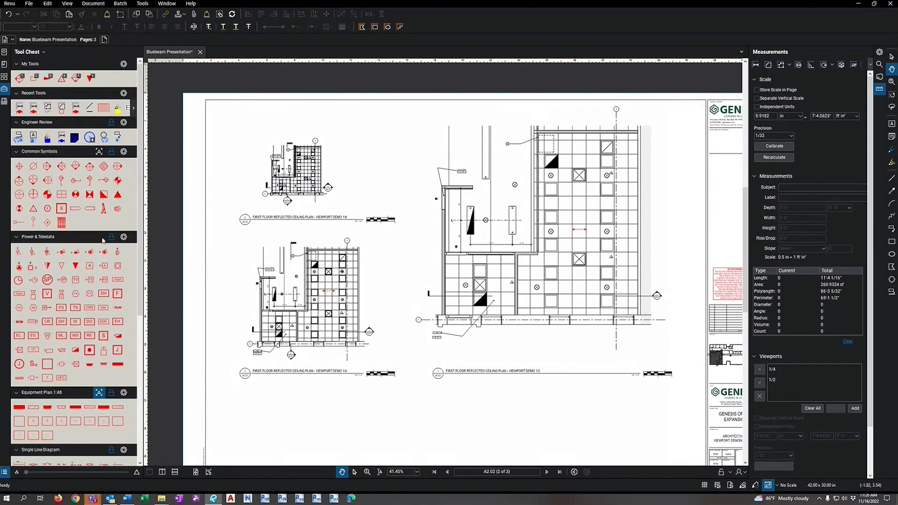
{"action": "scroll", "coordinate": [103, 323], "scroll_direction": "down", "scroll_amount": 2}
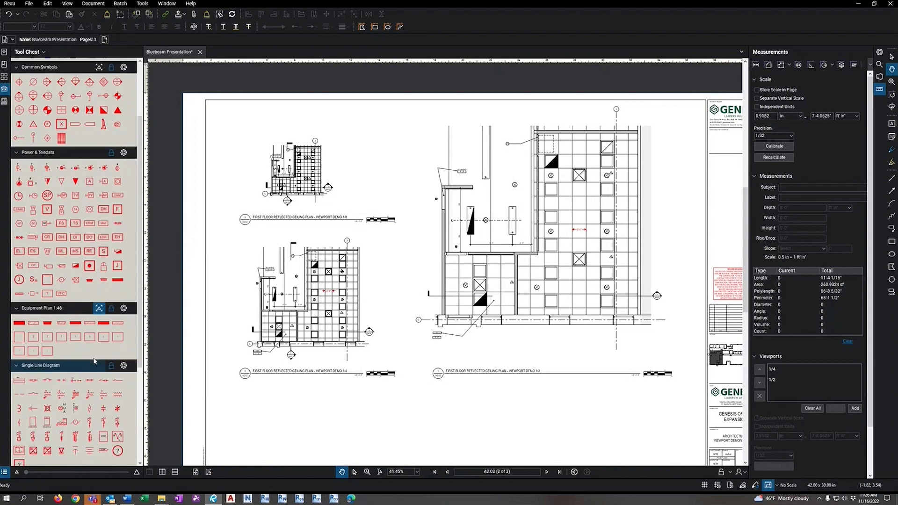
{"action": "left_click", "coordinate": [98, 309]}
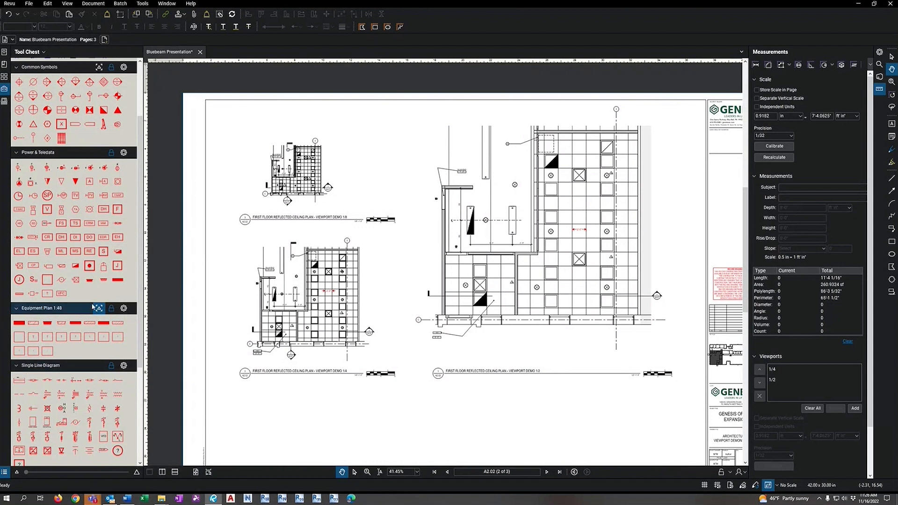
{"action": "scroll", "coordinate": [41, 260], "scroll_direction": "up", "scroll_amount": 3}
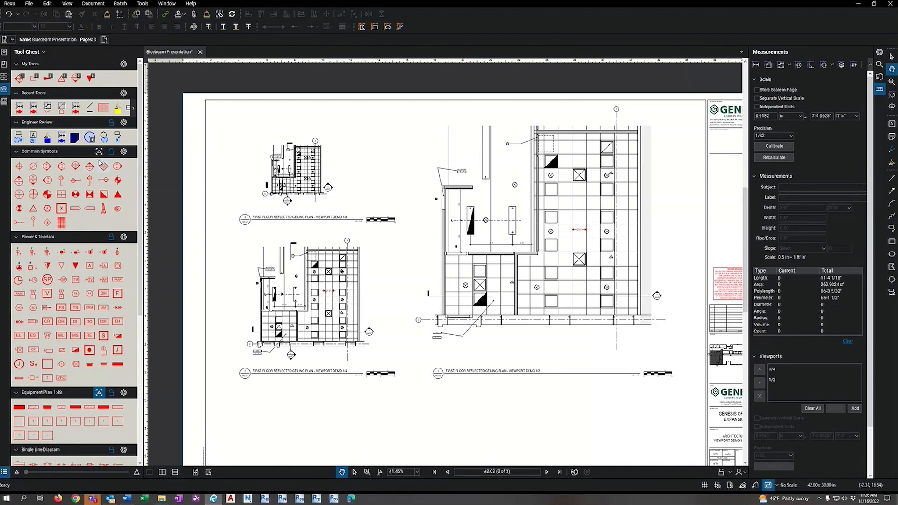
{"action": "scroll", "coordinate": [104, 270], "scroll_direction": "down", "scroll_amount": 5}
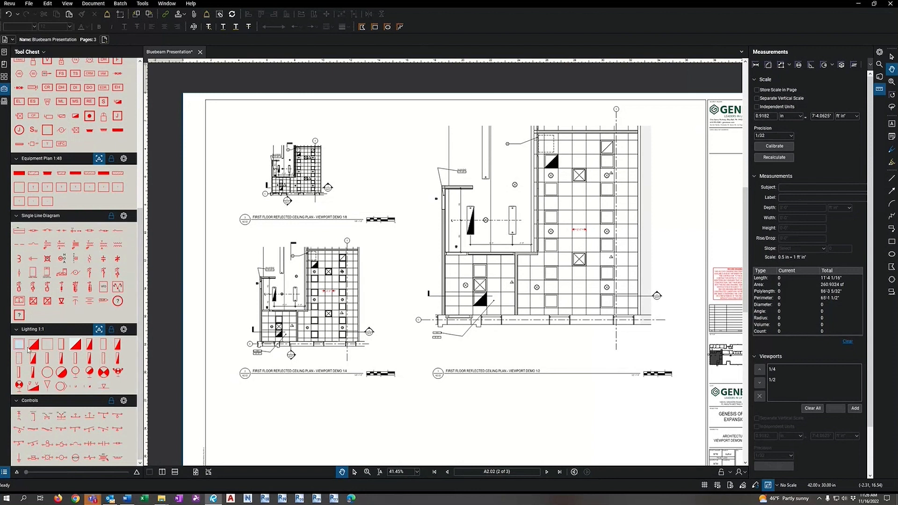
- Place the half-filled rectangular light fixture from Lighting 1:1 in the 1/4 viewport and align it to the ceiling grid below the length measurement's arrows
{"action": "left_click", "coordinate": [89, 344]}
{"action": "scroll", "coordinate": [362, 304], "scroll_direction": "up", "scroll_amount": 5}
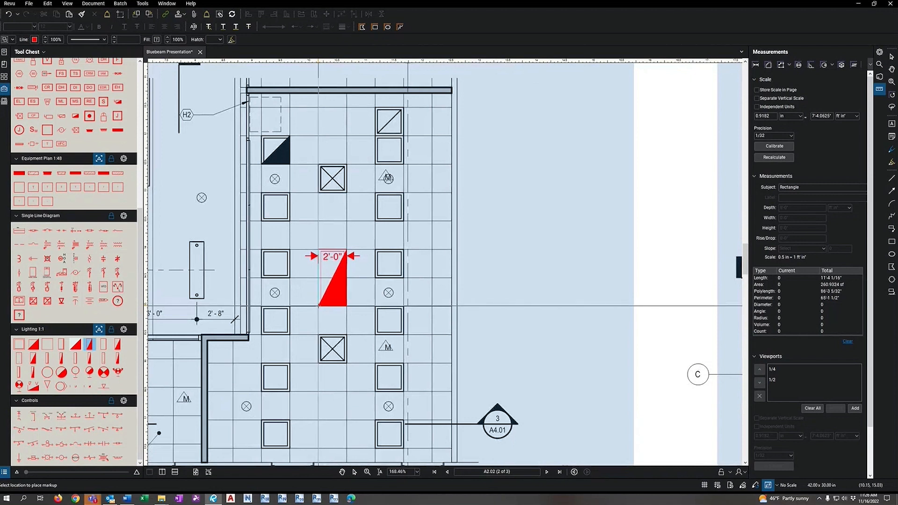
{"action": "left_click", "coordinate": [318, 313]}
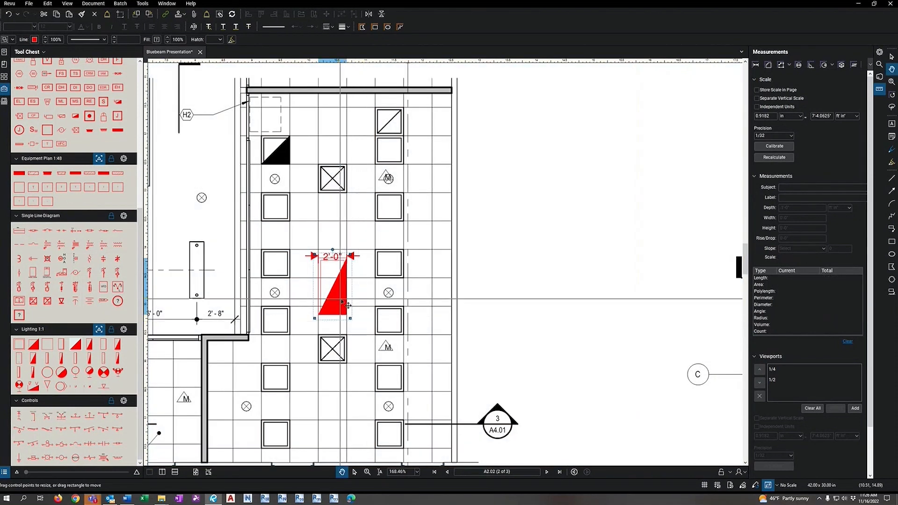
{"action": "left_click_drag", "start_coordinate": [336, 297], "coordinate": [337, 285]}
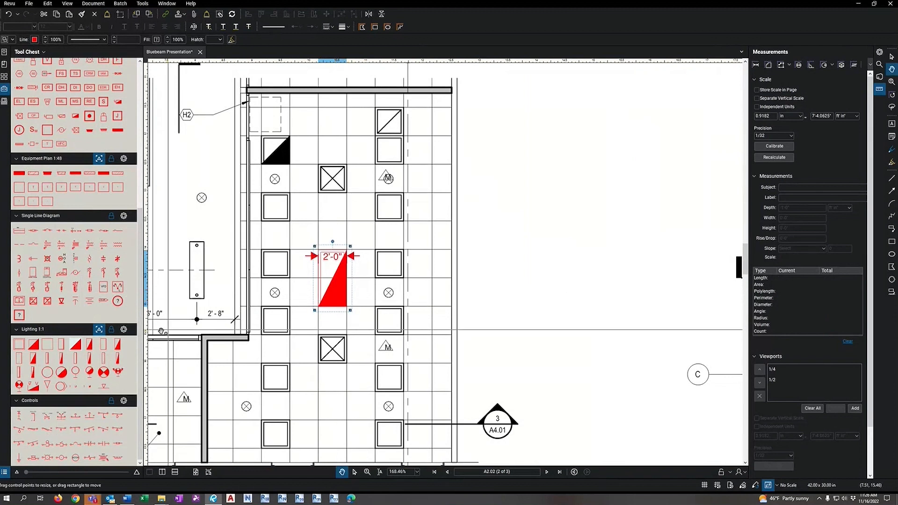
- Place the same Lighting 1:1 fixture on the ceiling grid in the 1/2 viewport, beside the length measurement
{"action": "left_click", "coordinate": [90, 346]}
{"action": "scroll", "coordinate": [356, 307], "scroll_direction": "down", "scroll_amount": 5}
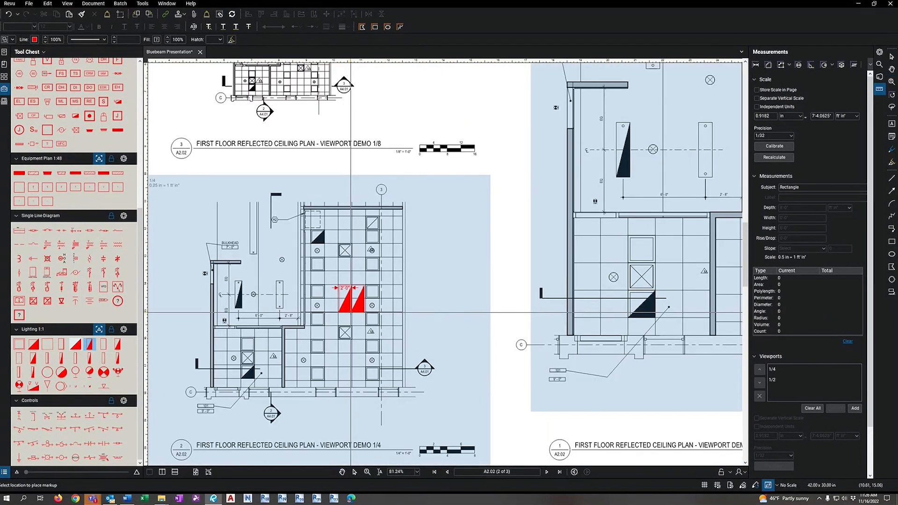
{"action": "left_click_drag", "start_coordinate": [606, 285], "coordinate": [415, 294]}
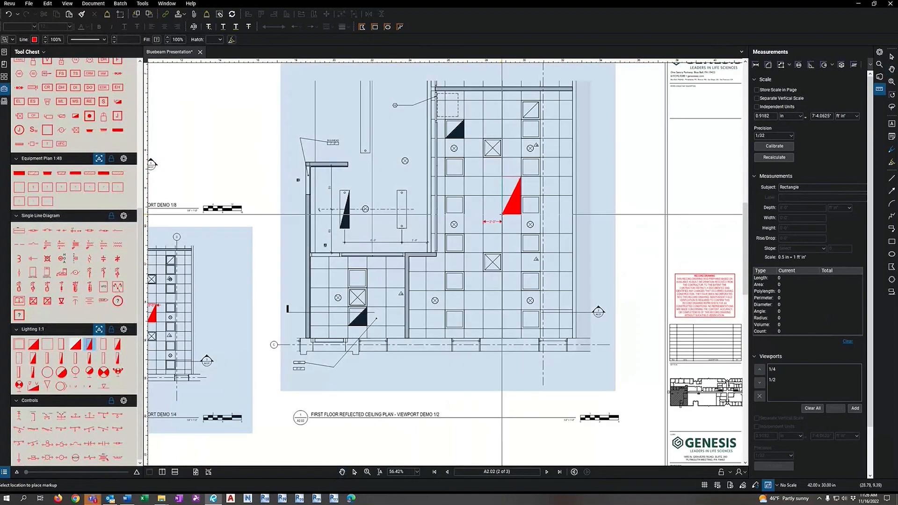
{"action": "left_click", "coordinate": [504, 214]}
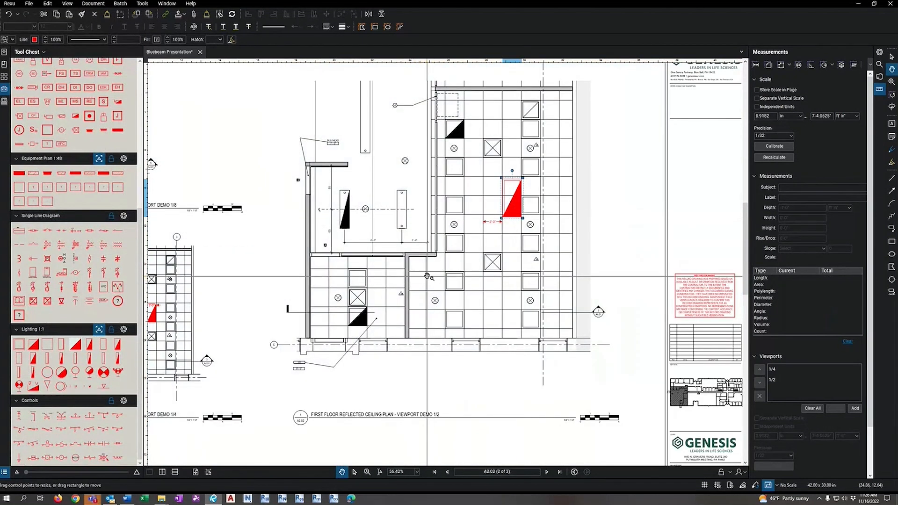
- Compare the light fixtures placed in the 1/4 and 1/2 viewports with the whole sheet in view
{"action": "scroll", "coordinate": [371, 315], "scroll_direction": "down", "scroll_amount": 3}
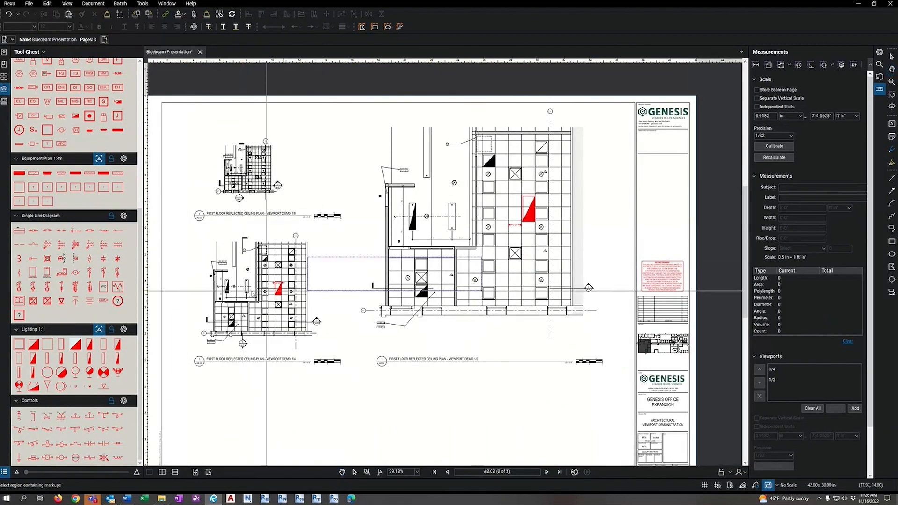
{"action": "left_click", "coordinate": [278, 286]}
{"action": "left_click", "coordinate": [354, 352]}
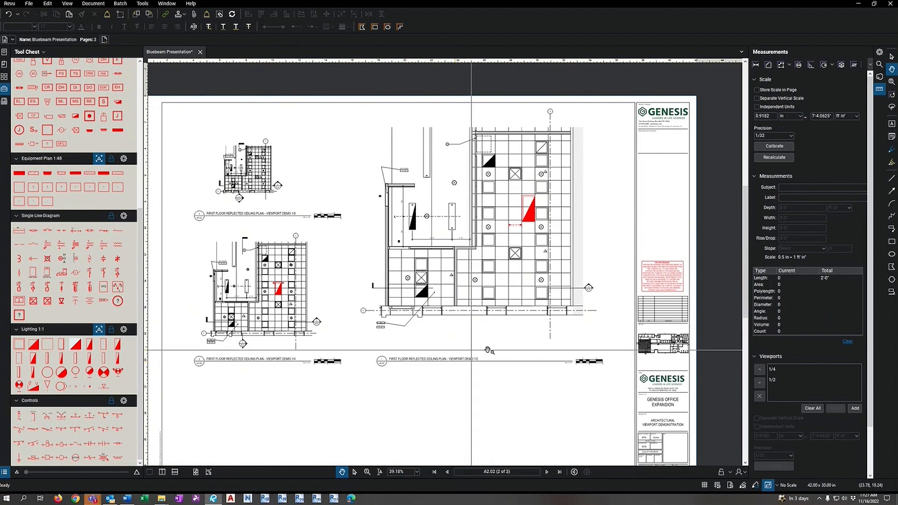
{"action": "left_click_drag", "start_coordinate": [529, 365], "coordinate": [513, 322]}
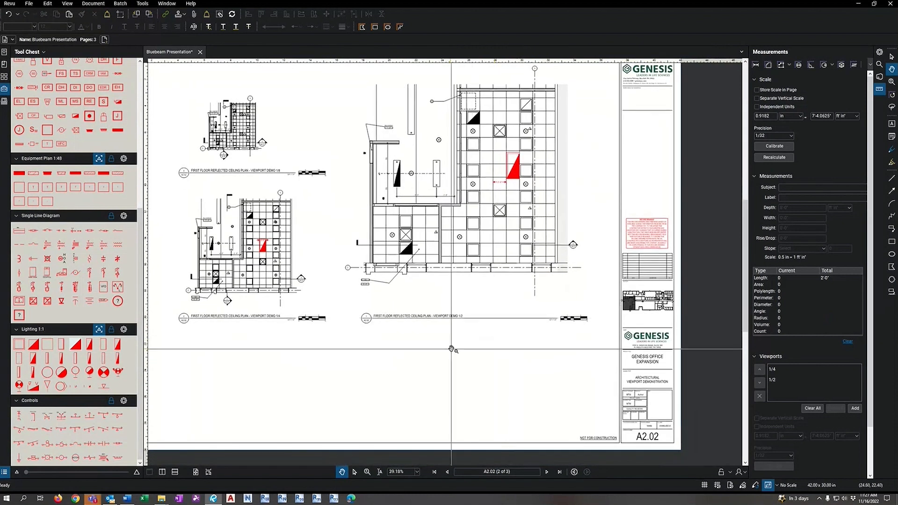
{"action": "left_click_drag", "start_coordinate": [439, 370], "coordinate": [490, 395]}
{"action": "left_click", "coordinate": [195, 472]}
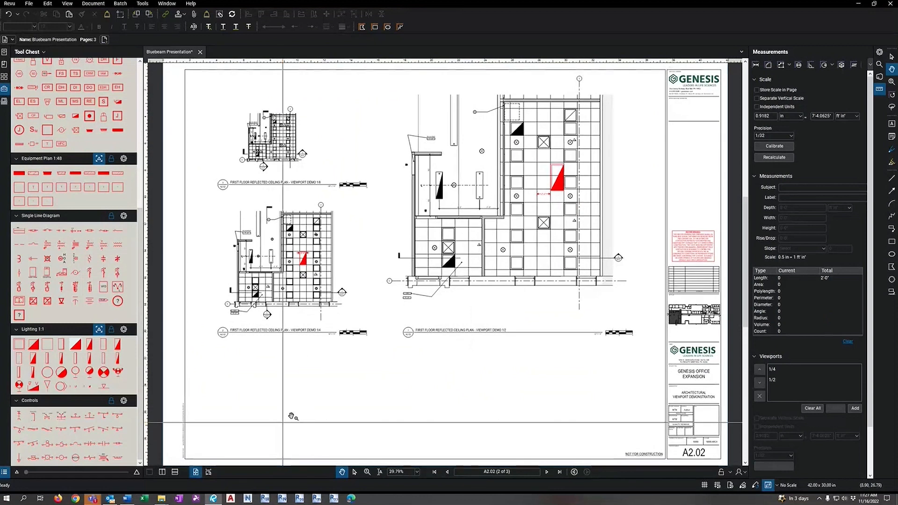
- Show the page thumbnails and close Bluebeam Presentation without saving its changes
{"action": "left_click", "coordinate": [4, 77]}
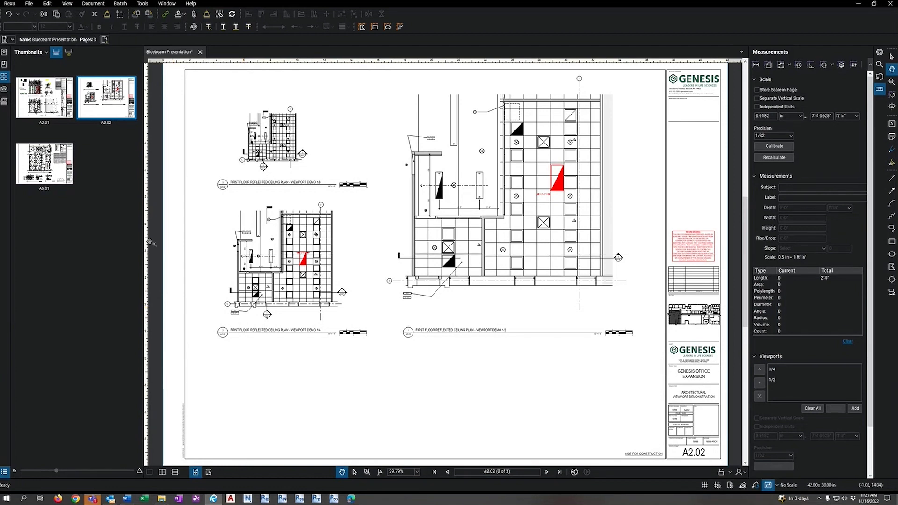
{"action": "left_click", "coordinate": [200, 52]}
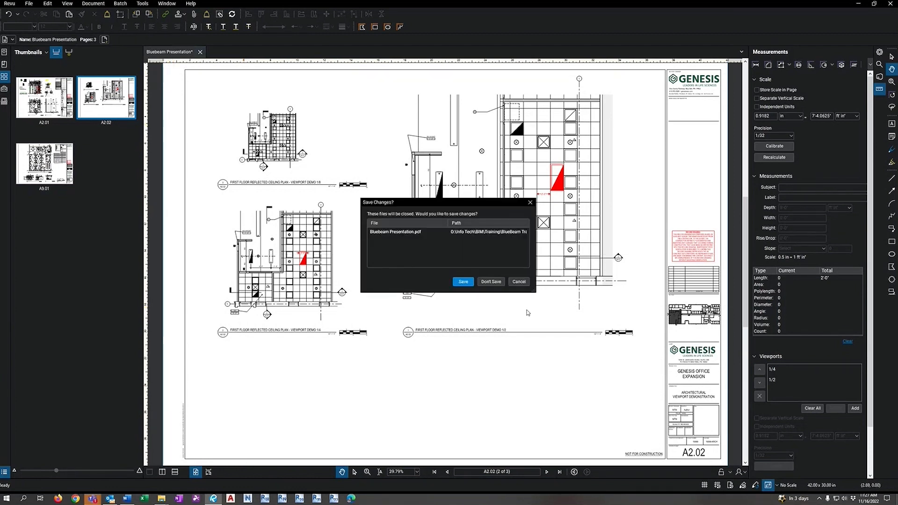
{"action": "left_click", "coordinate": [491, 281]}
- Open the PDF 16999 Permit Issue - Arch from the BlueBeam Training folder and fit the page to the window
{"action": "left_click", "coordinate": [28, 4]}
{"action": "left_click", "coordinate": [40, 29]}
{"action": "left_click", "coordinate": [220, 80]}
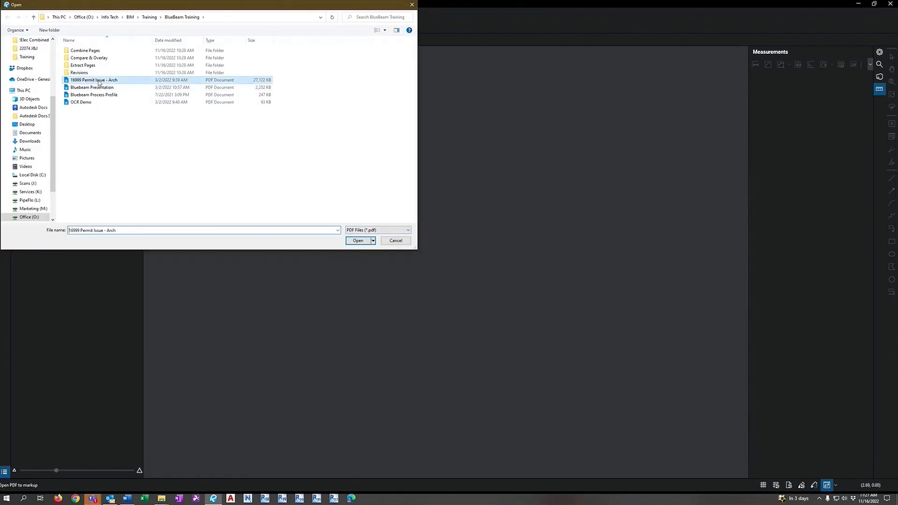
{"action": "left_click", "coordinate": [361, 241]}
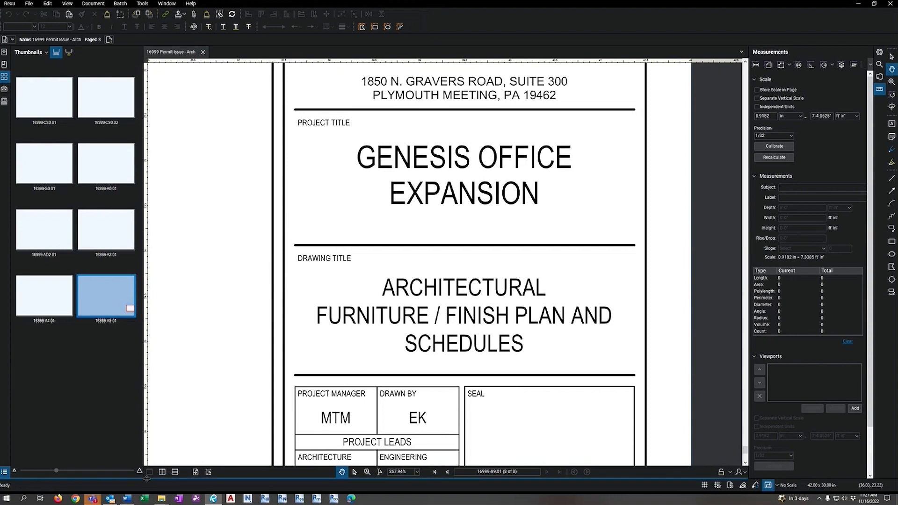
{"action": "left_click", "coordinate": [196, 472]}
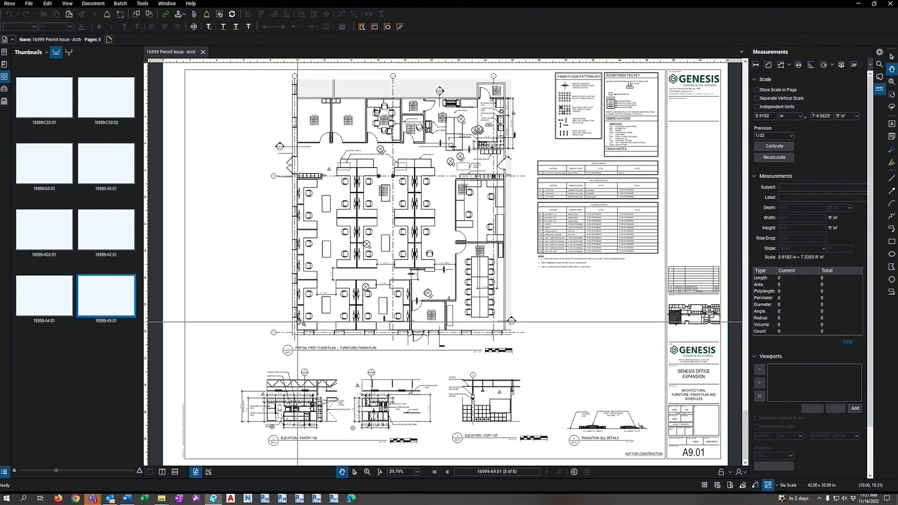
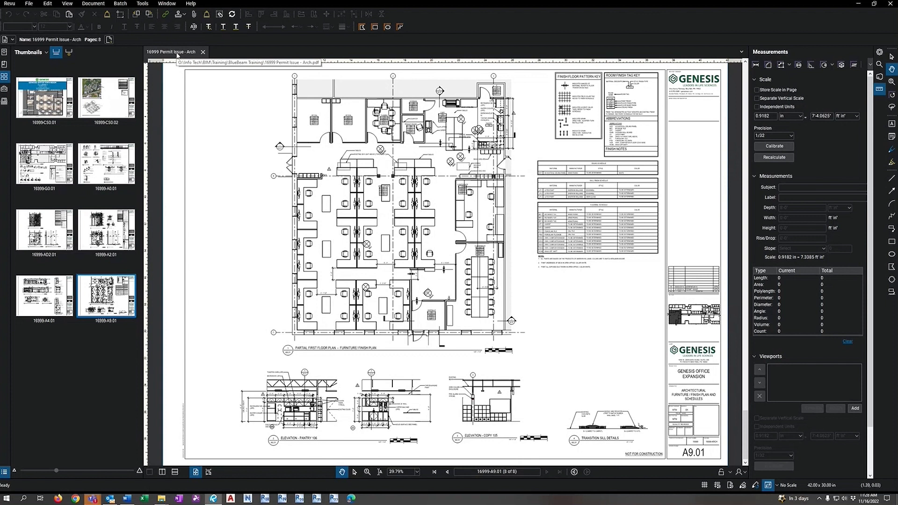
- Start combining PDFs, add the eight 16999 sheet files from 16999A001 to 16999G001, and enlarge the dialog to show the full file list
{"action": "left_click", "coordinate": [29, 4]}
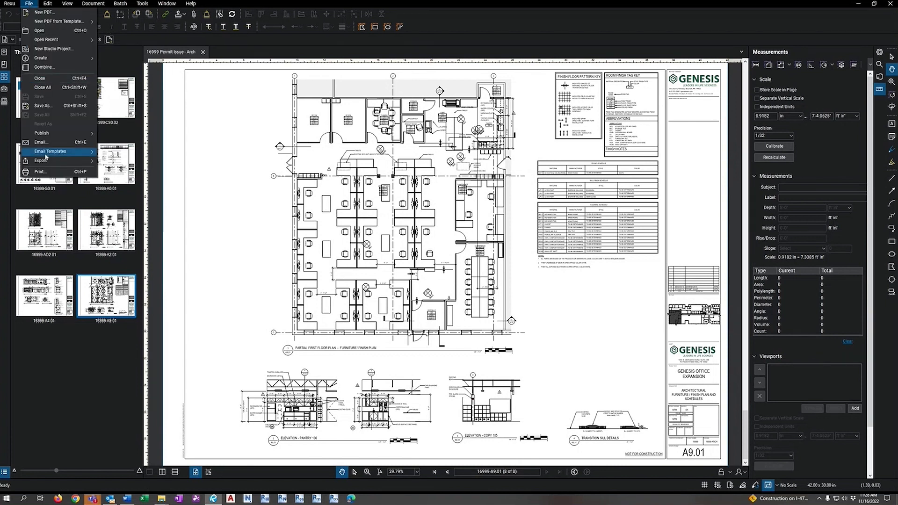
{"action": "left_click", "coordinate": [42, 67]}
{"action": "left_click_drag", "start_coordinate": [442, 184], "coordinate": [399, 174]}
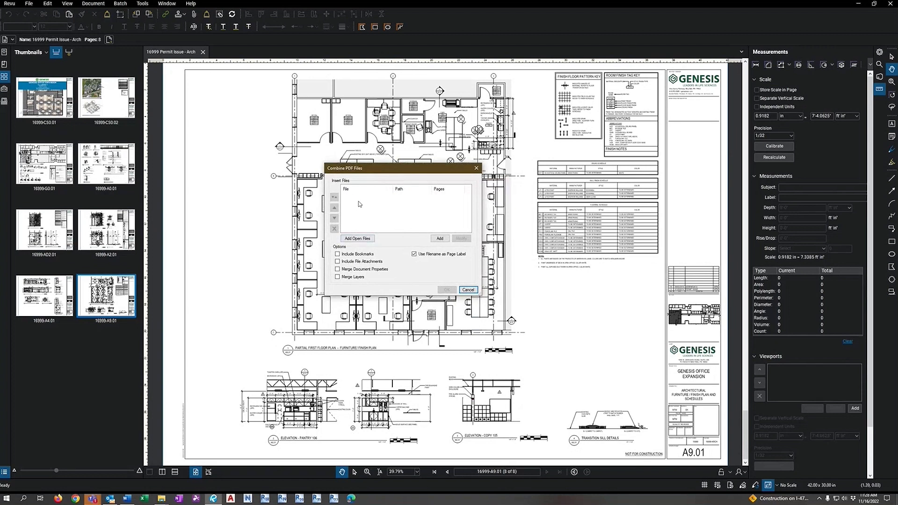
{"action": "left_click", "coordinate": [440, 238]}
{"action": "double_click", "coordinate": [85, 50]}
{"action": "left_click", "coordinate": [85, 50]}
{"action": "left_click", "coordinate": [86, 104], "text": "shift"}
{"action": "left_click", "coordinate": [368, 240]}
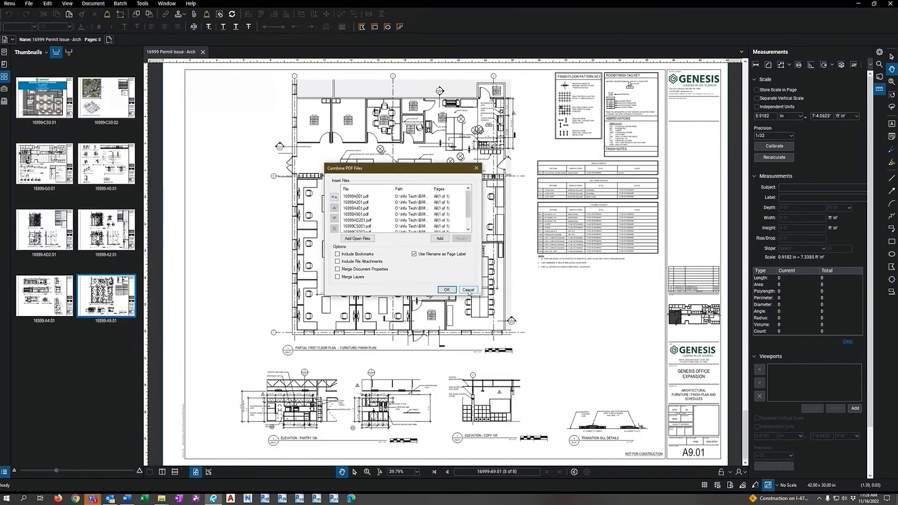
{"action": "left_click_drag", "start_coordinate": [480, 294], "coordinate": [490, 329]}
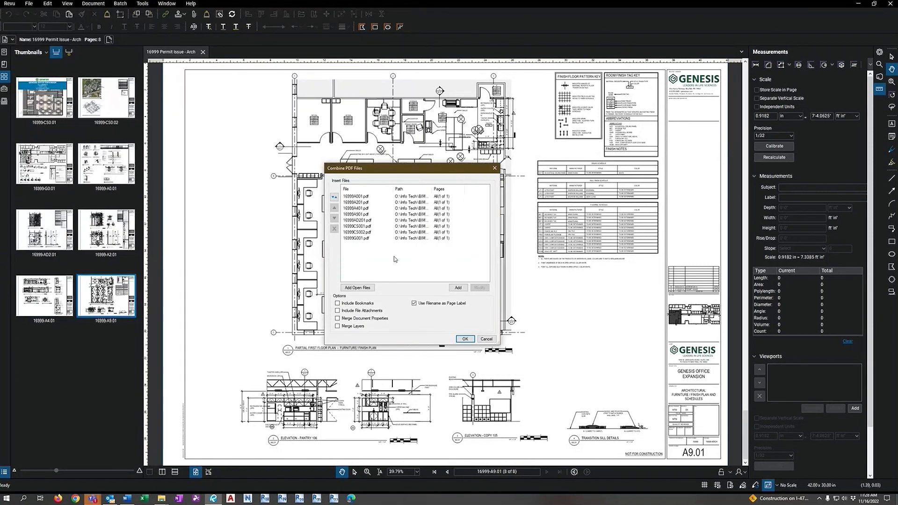
- Examine the sorting options and the order of the A, AD, CS and G sheets in the combine list
{"action": "left_click", "coordinate": [334, 197]}
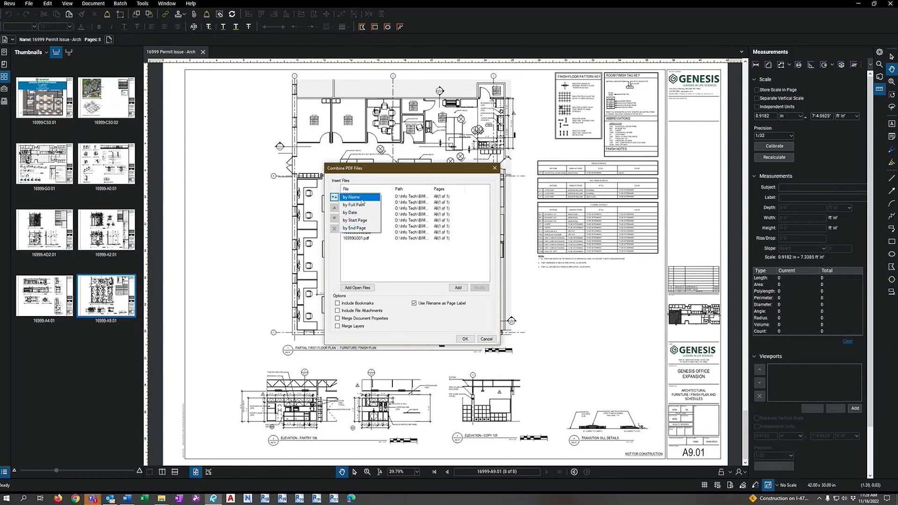
{"action": "left_click", "coordinate": [363, 264]}
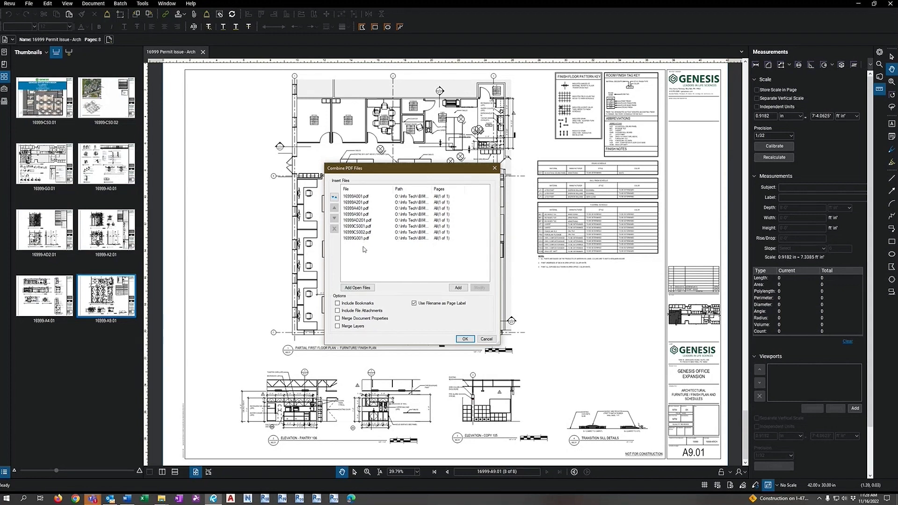
{"action": "left_click", "coordinate": [356, 197]}
{"action": "left_click", "coordinate": [354, 222], "text": "shift"}
{"action": "left_click", "coordinate": [362, 258]}
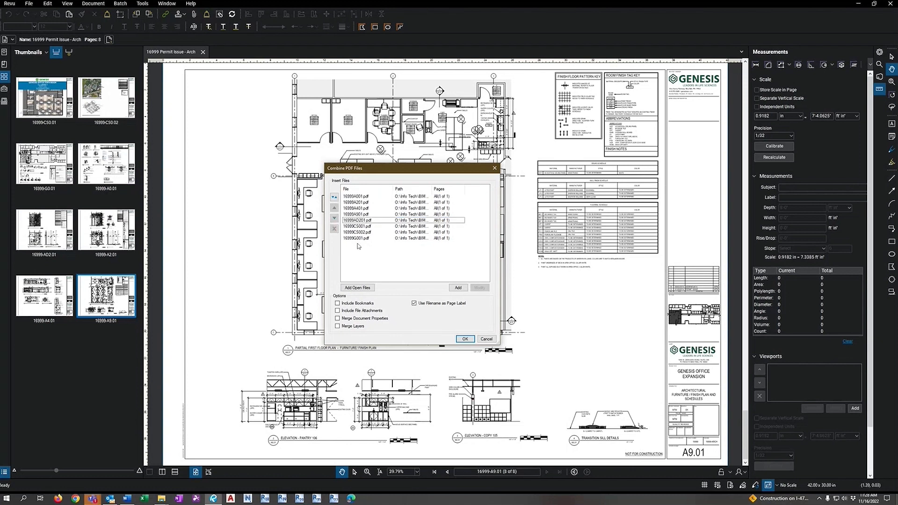
{"action": "left_click", "coordinate": [358, 239]}
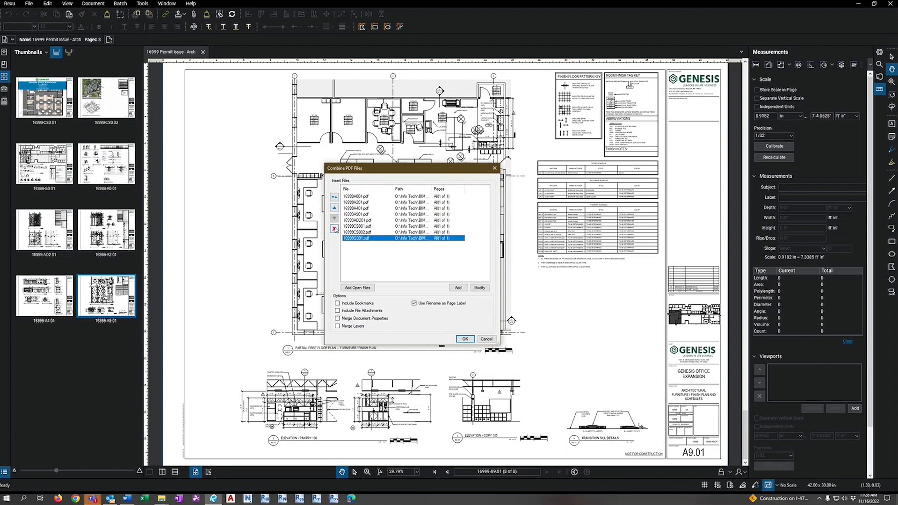
{"action": "left_click", "coordinate": [372, 268]}
{"action": "left_click", "coordinate": [360, 227]}
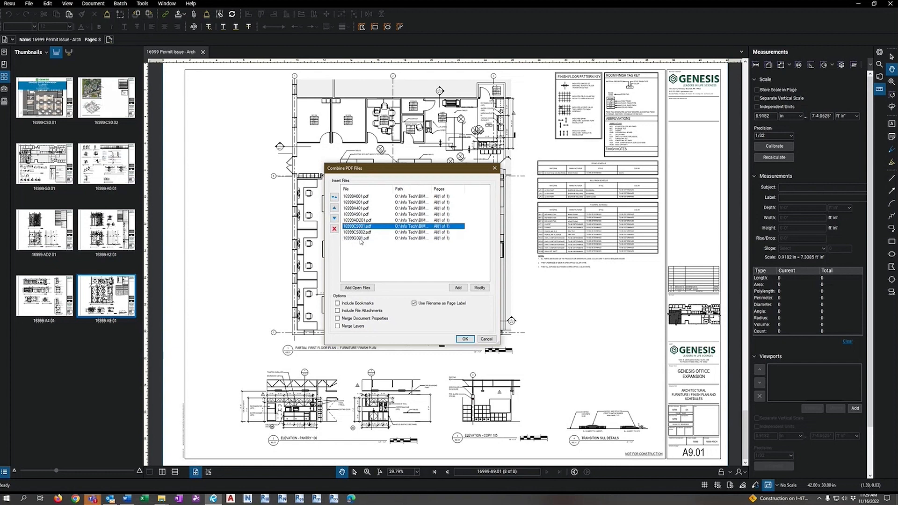
{"action": "left_click", "coordinate": [359, 239], "text": "shift"}
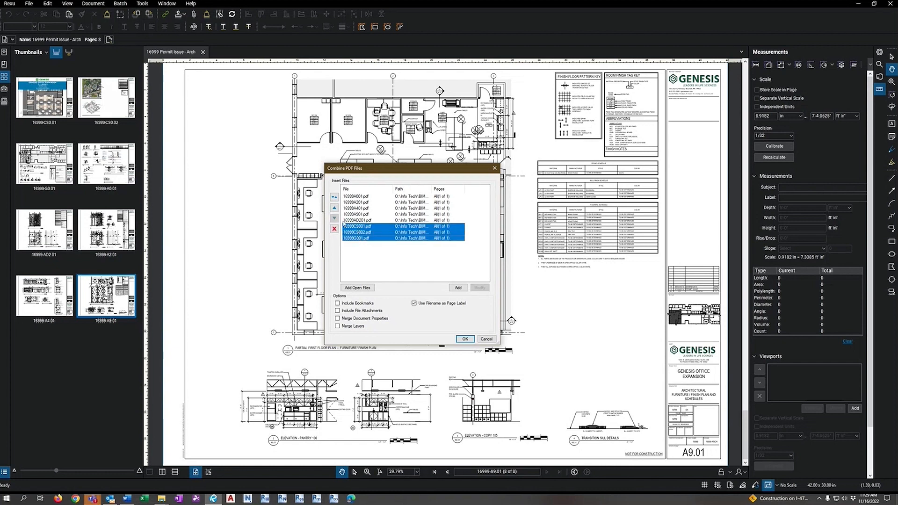
{"action": "left_click", "coordinate": [364, 241]}
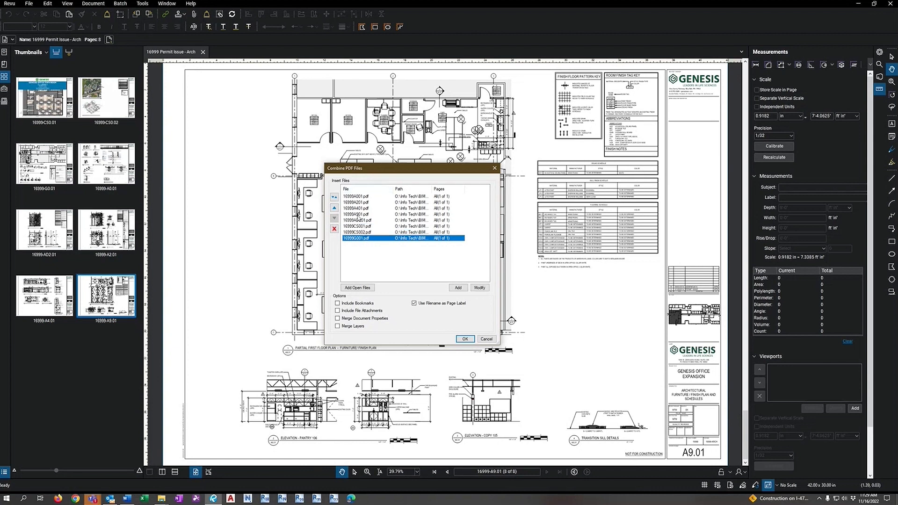
- Move the five architectural files, 16999A001 to 16999AD201, below 16999CS001, 16999CS002 and 16999G001 in the combine list
{"action": "left_click", "coordinate": [358, 220]}
{"action": "left_click", "coordinate": [357, 197], "text": "shift"}
{"action": "left_click", "coordinate": [334, 219]}
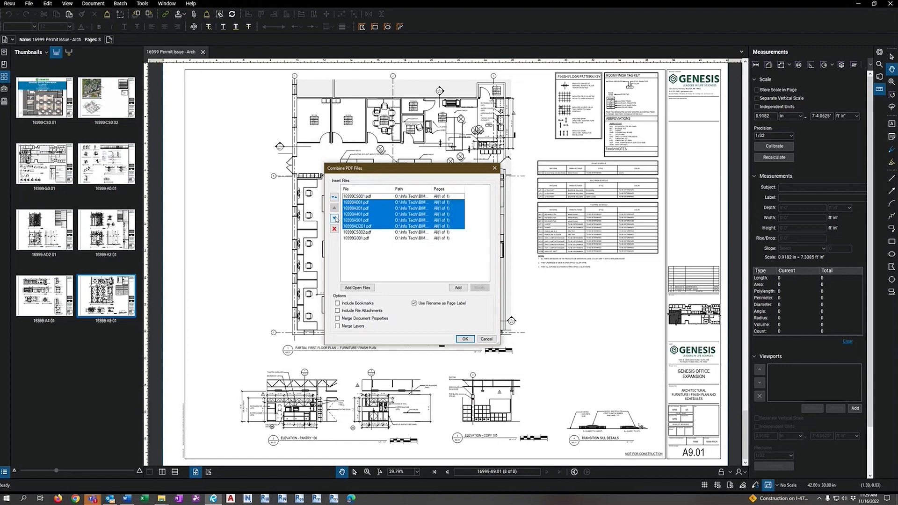
{"action": "left_click", "coordinate": [334, 218]}
{"action": "left_click", "coordinate": [334, 219]}
{"action": "left_click", "coordinate": [362, 248]}
{"action": "left_click", "coordinate": [362, 239]}
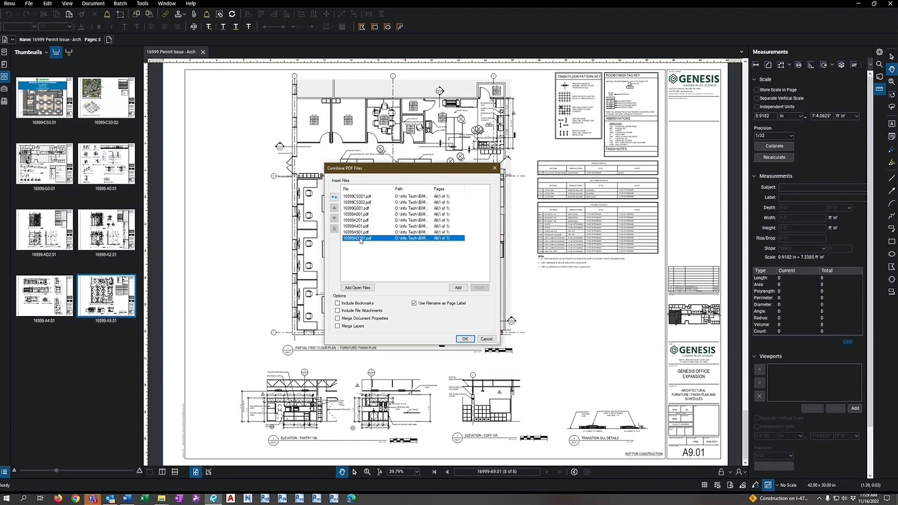
- Reorder the architectural files so that 16999AD201 sits between 16999A001 and 16999A201
{"action": "left_click", "coordinate": [363, 246]}
{"action": "left_click", "coordinate": [360, 232]}
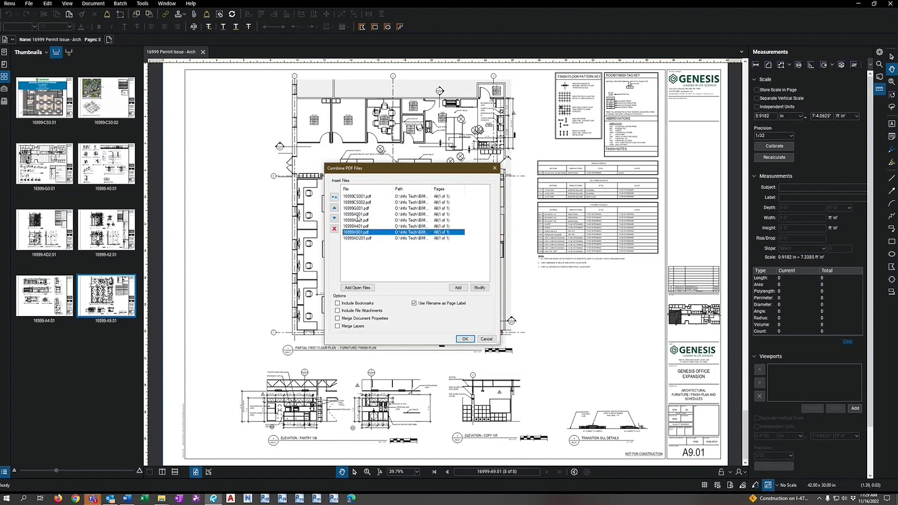
{"action": "left_click", "coordinate": [358, 220], "text": "shift"}
{"action": "left_click", "coordinate": [334, 218]}
{"action": "left_click", "coordinate": [377, 262]}
{"action": "left_click", "coordinate": [356, 220]}
{"action": "left_click", "coordinate": [334, 207]}
{"action": "left_click", "coordinate": [373, 257]}
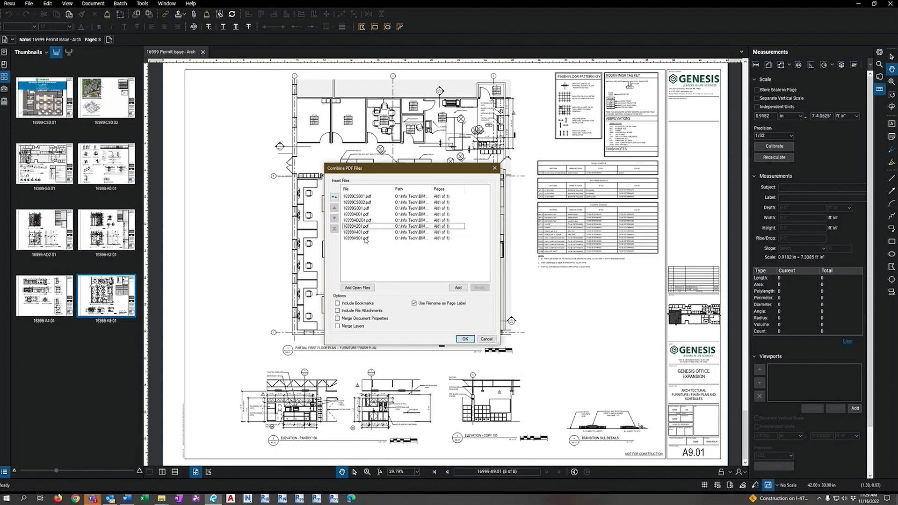
- Combine the files with Use Filename as Page Label turned off and save the new PDF as Document1 in the Combine Pages folder
{"action": "left_click", "coordinate": [415, 304]}
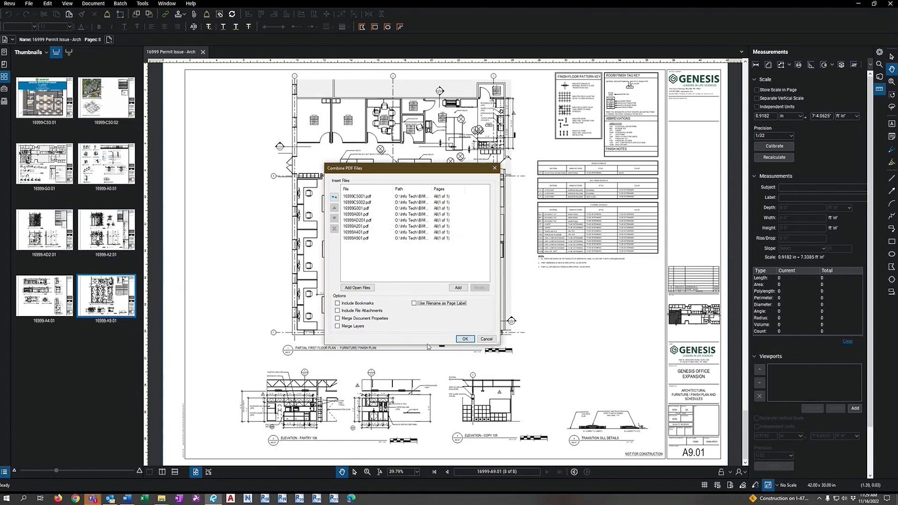
{"action": "left_click", "coordinate": [465, 339]}
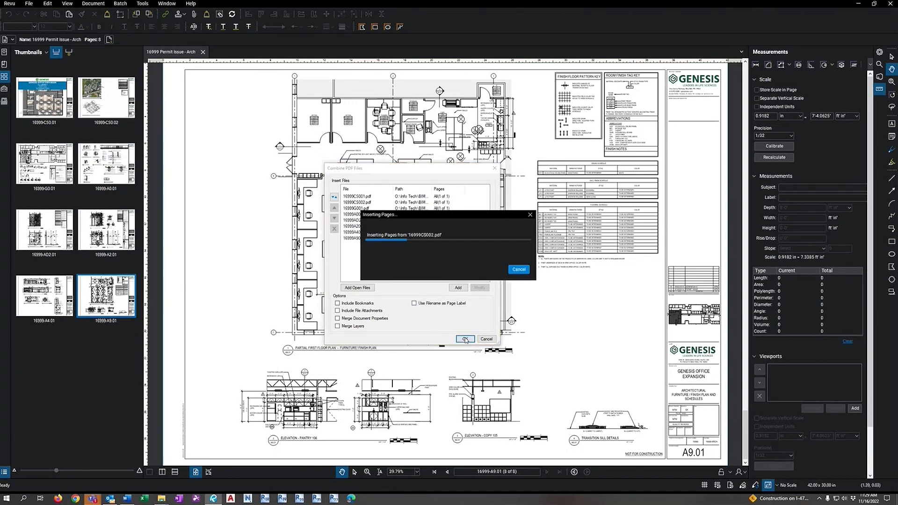
{"action": "left_click", "coordinate": [224, 52]}
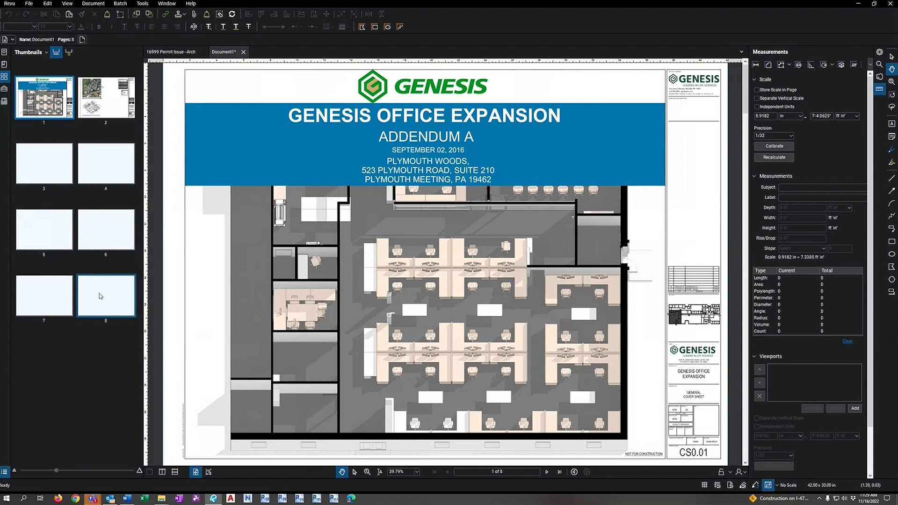
{"action": "right_click", "coordinate": [224, 52]}
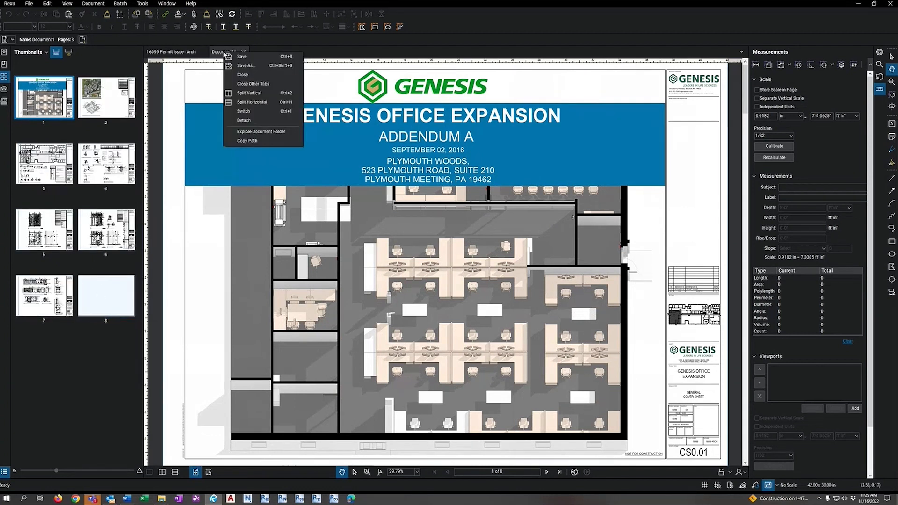
{"action": "left_click", "coordinate": [244, 66]}
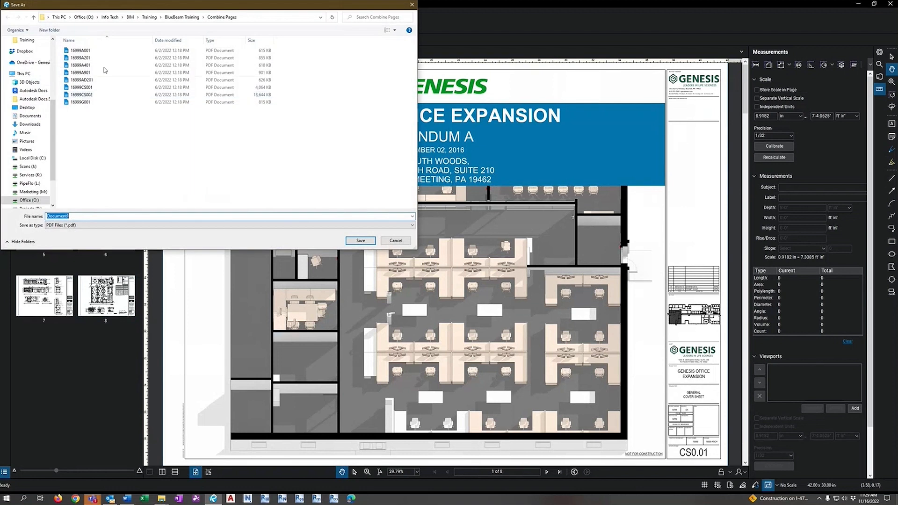
{"action": "left_click", "coordinate": [361, 241]}
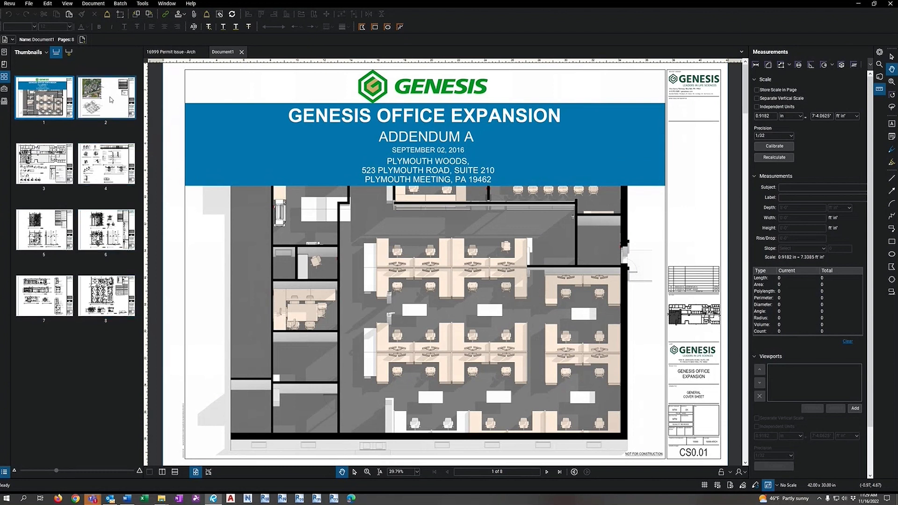
- Display page 6 of the combined document and look through the document and page commands for labelling pages
{"action": "left_click", "coordinate": [103, 4]}
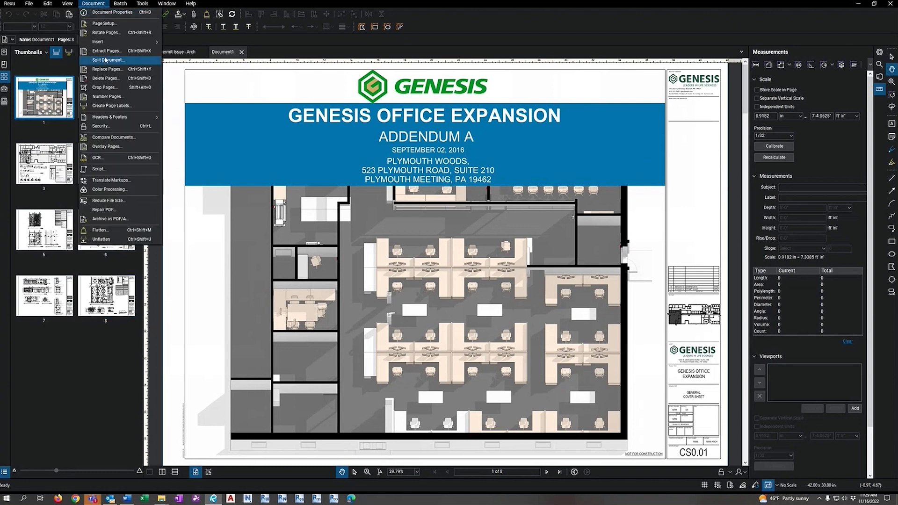
{"action": "left_click", "coordinate": [81, 374]}
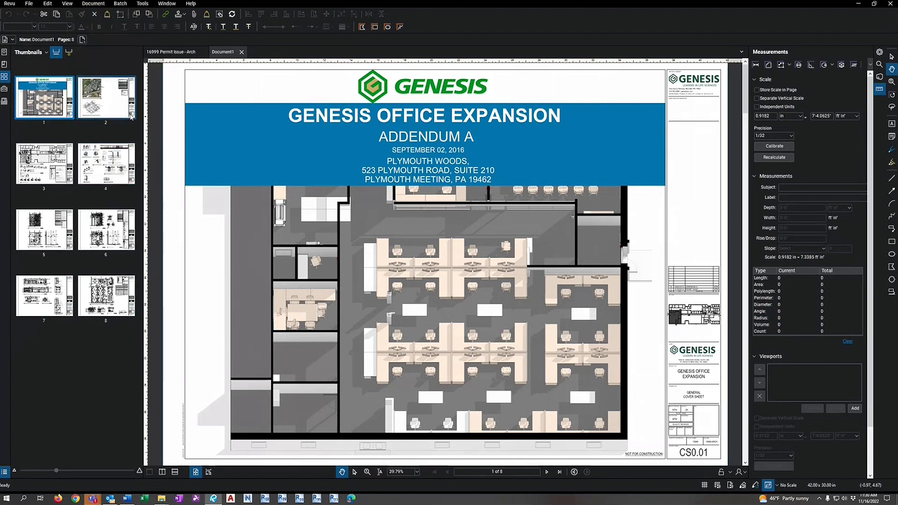
{"action": "left_click", "coordinate": [56, 310], "text": "ctrl"}
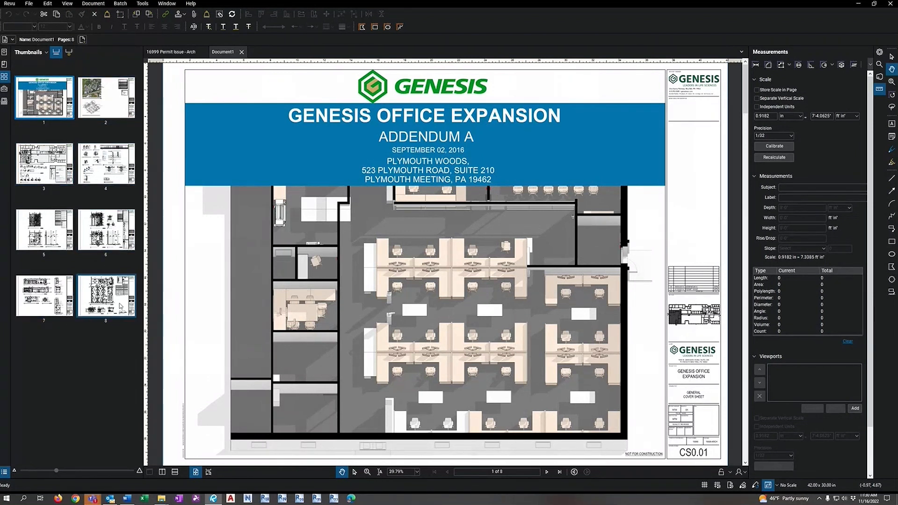
{"action": "left_click", "coordinate": [107, 229]}
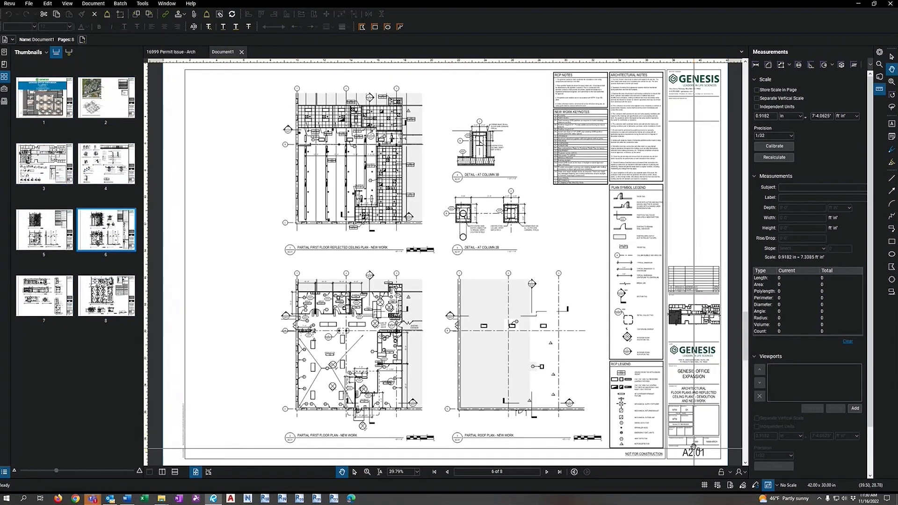
{"action": "right_click", "coordinate": [49, 107]}
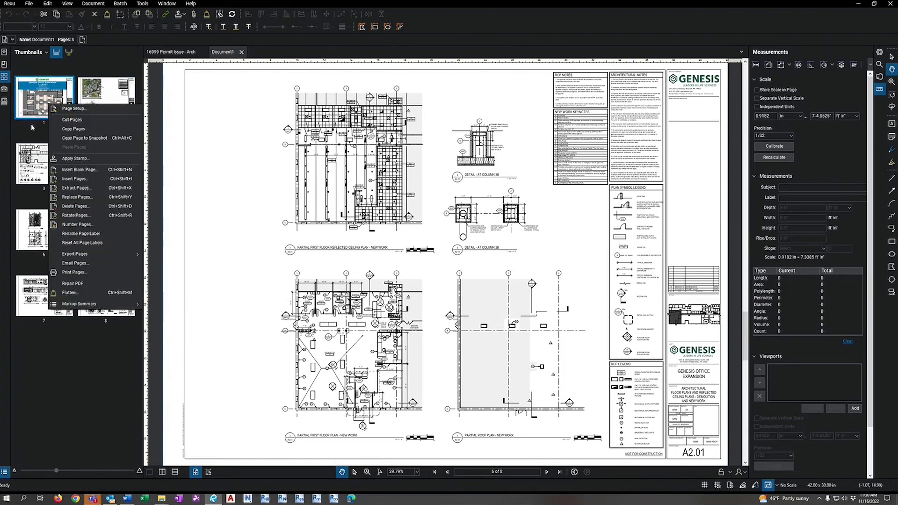
{"action": "left_click", "coordinate": [79, 238]}
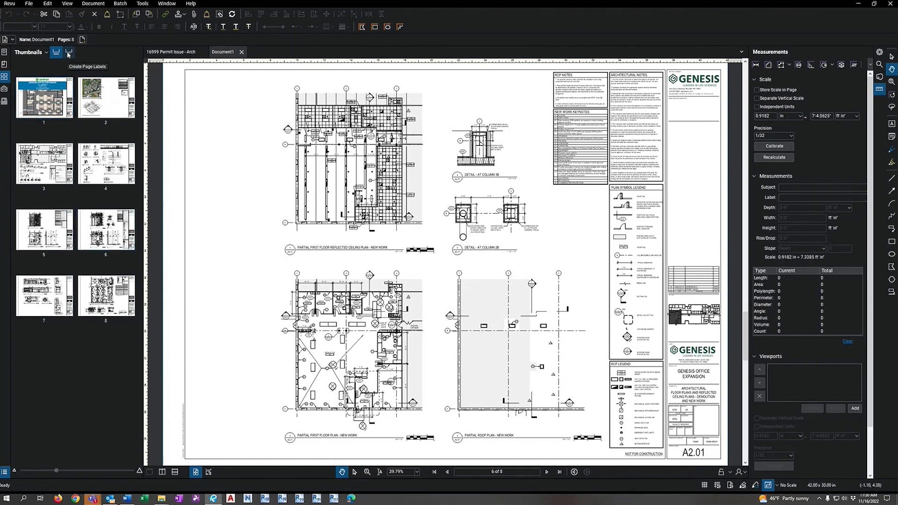
- Enlarge the page thumbnails slightly and fit the thumbnail area's width to two columns
{"action": "mouse_move", "coordinate": [145, 405]}
{"action": "left_mouse_down"}
{"action": "mouse_move", "coordinate": [203, 396]}
{"action": "mouse_move", "coordinate": [151, 398]}
{"action": "left_mouse_up"}
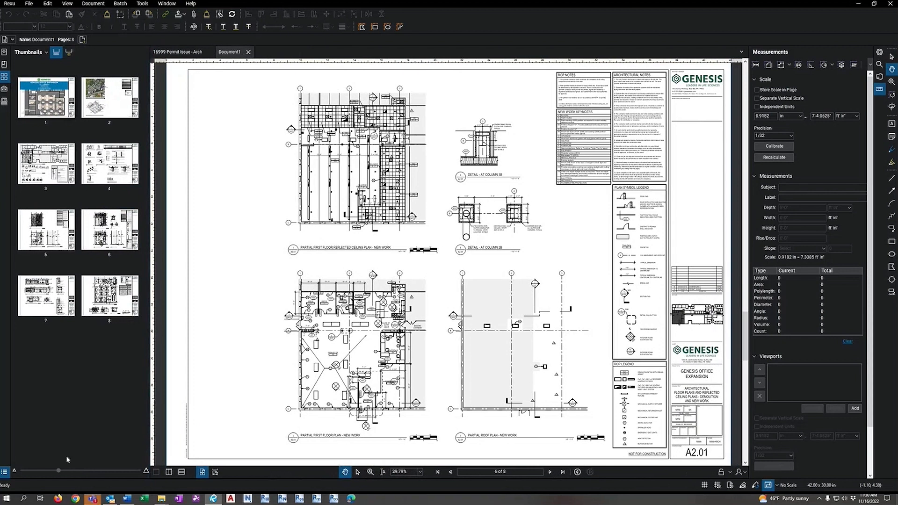
{"action": "mouse_move", "coordinate": [59, 471]}
{"action": "left_mouse_down"}
{"action": "mouse_move", "coordinate": [94, 474]}
{"action": "mouse_move", "coordinate": [62, 477]}
{"action": "left_mouse_up"}
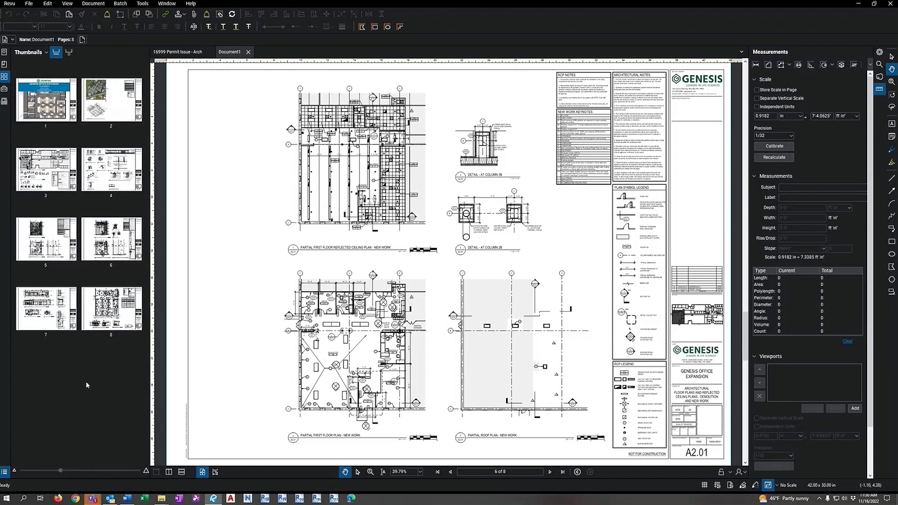
{"action": "left_click_drag", "start_coordinate": [151, 387], "coordinate": [146, 387]}
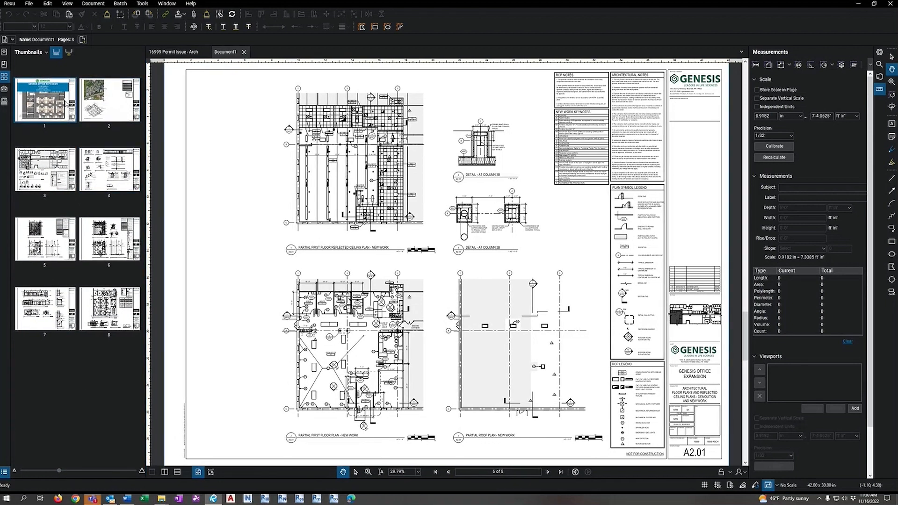
- Set up Create Page Labels to read from a page region for all pages (1 - 8) and start selecting the region
{"action": "left_click", "coordinate": [69, 53]}
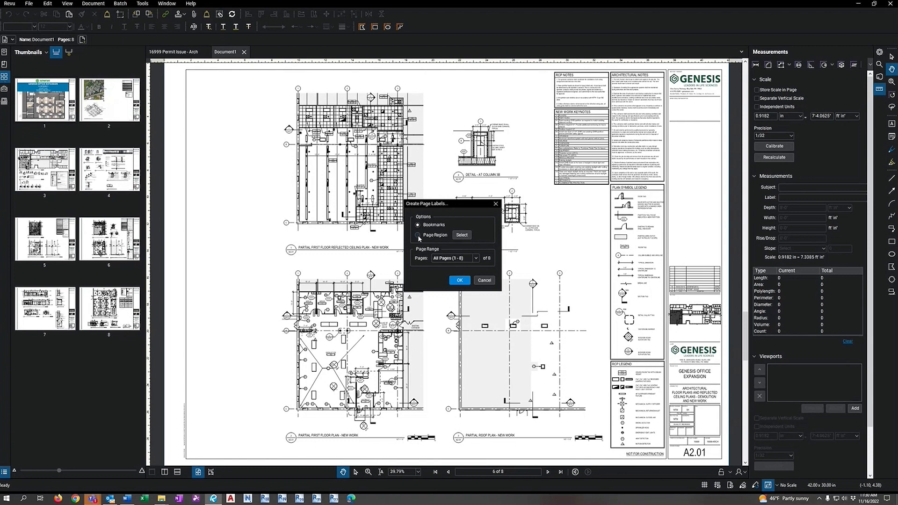
{"action": "left_click", "coordinate": [477, 258]}
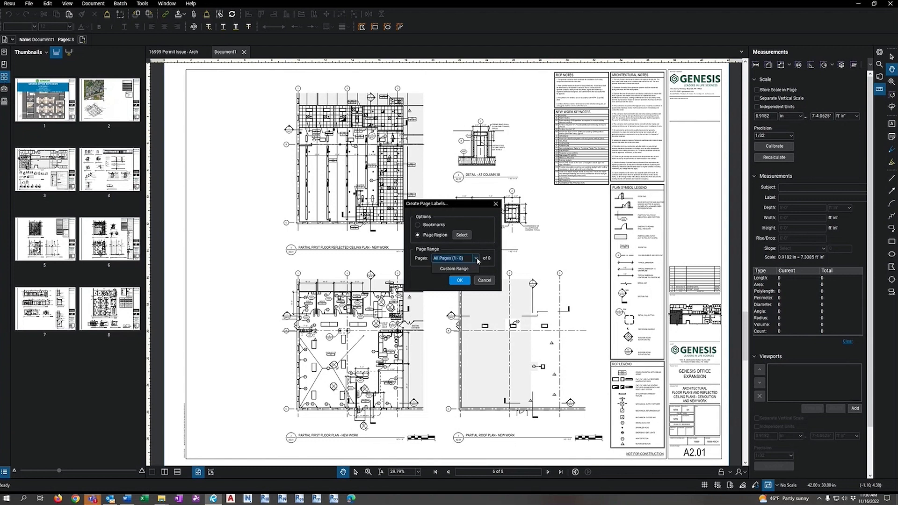
{"action": "left_click", "coordinate": [477, 259]}
{"action": "left_click", "coordinate": [462, 236]}
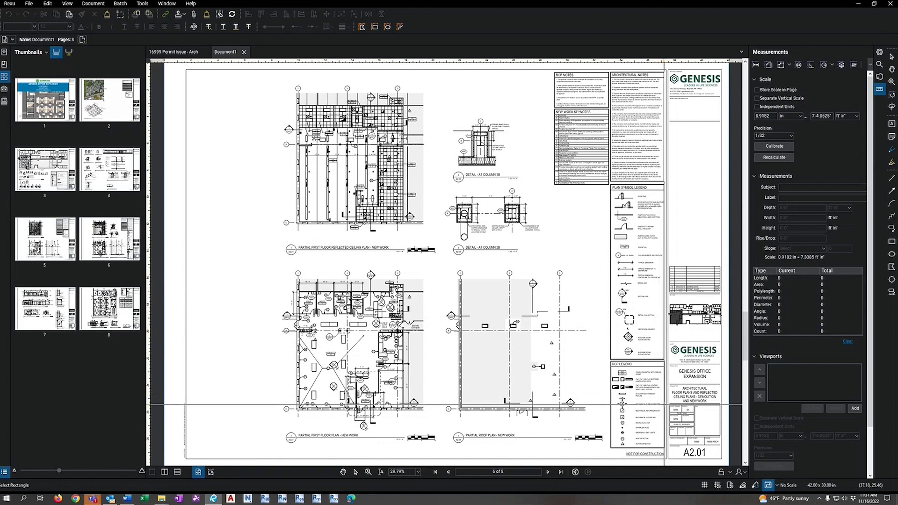
- Mark the title block's drawing number box on sheet A2.01 as the first region for the page labels
{"action": "left_click_drag", "start_coordinate": [659, 407], "coordinate": [547, 343]}
{"action": "scroll", "coordinate": [547, 343], "scroll_direction": "up", "scroll_amount": 5}
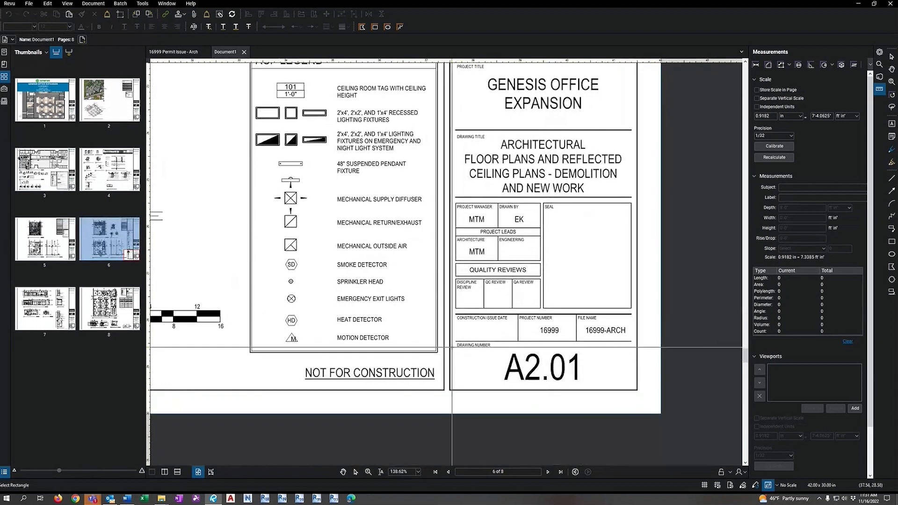
{"action": "mouse_move", "coordinate": [452, 348]}
{"action": "left_mouse_down"}
{"action": "mouse_move", "coordinate": [636, 388]}
{"action": "mouse_move", "coordinate": [561, 371]}
{"action": "mouse_move", "coordinate": [607, 369]}
{"action": "mouse_move", "coordinate": [636, 388]}
{"action": "left_mouse_up"}
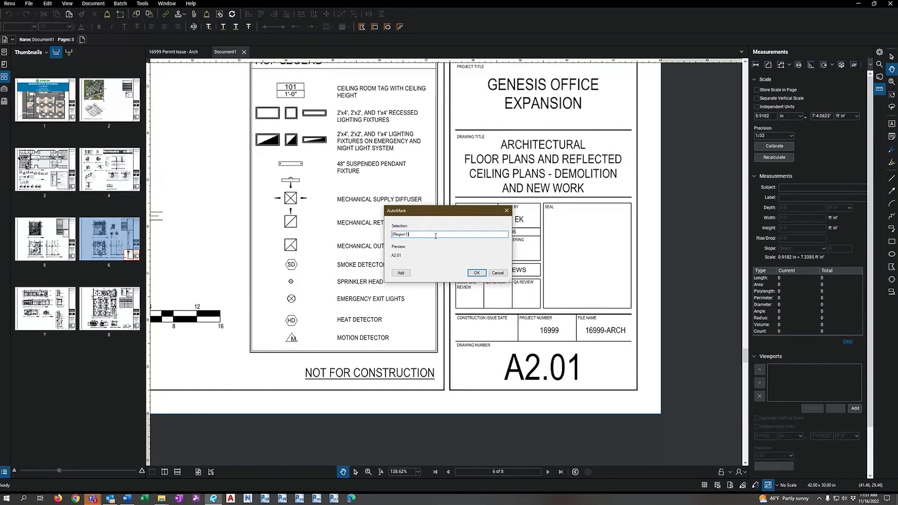
- Add the drawing title box as the second label region after the drawing number, and create the labels for all pages (1 - 8)
{"action": "key", "text": "Return"}
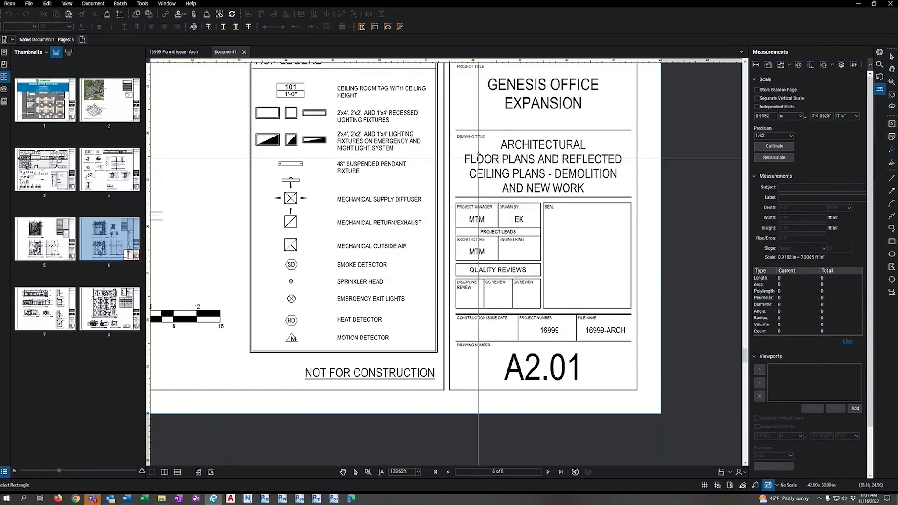
{"action": "mouse_move", "coordinate": [451, 137]}
{"action": "left_mouse_down"}
{"action": "mouse_move", "coordinate": [586, 168]}
{"action": "mouse_move", "coordinate": [635, 195]}
{"action": "left_mouse_up"}
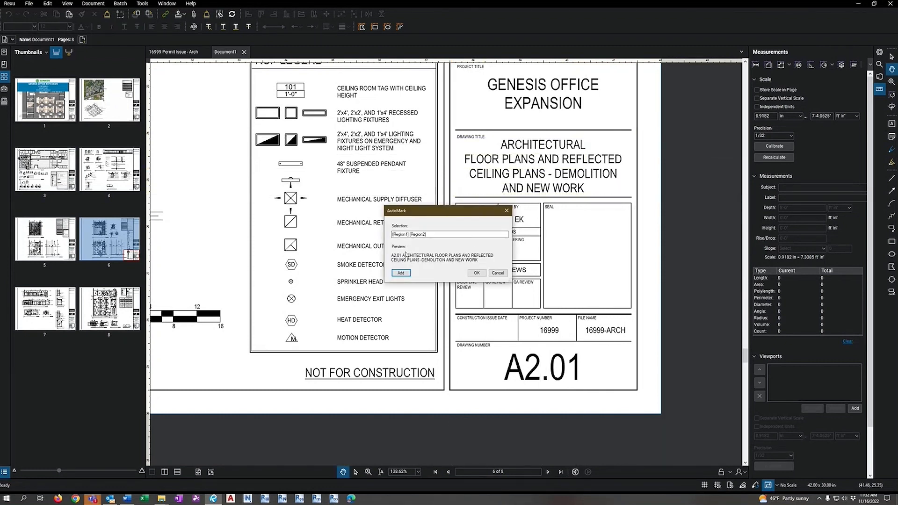
{"action": "left_click", "coordinate": [409, 234]}
{"action": "type", "text": ":"}
{"action": "key", "text": "BackSpace"}
{"action": "left_click", "coordinate": [476, 273]}
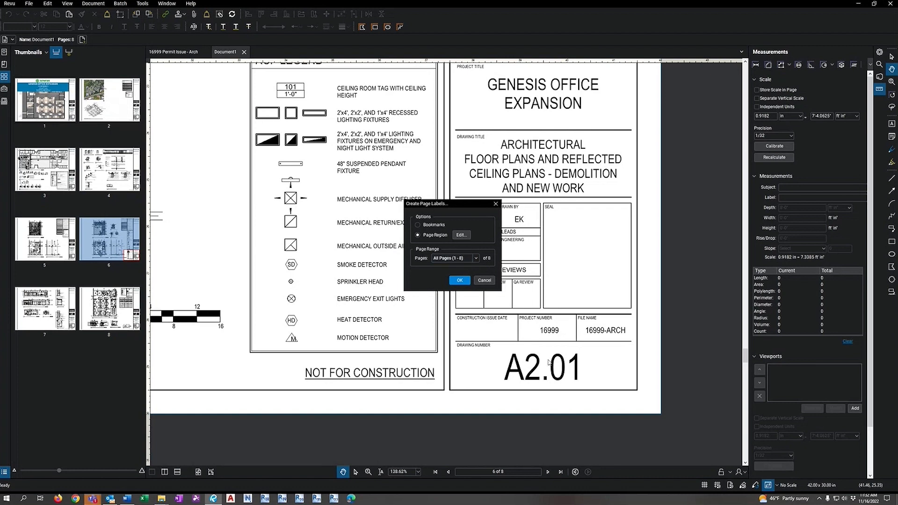
{"action": "left_click", "coordinate": [460, 281]}
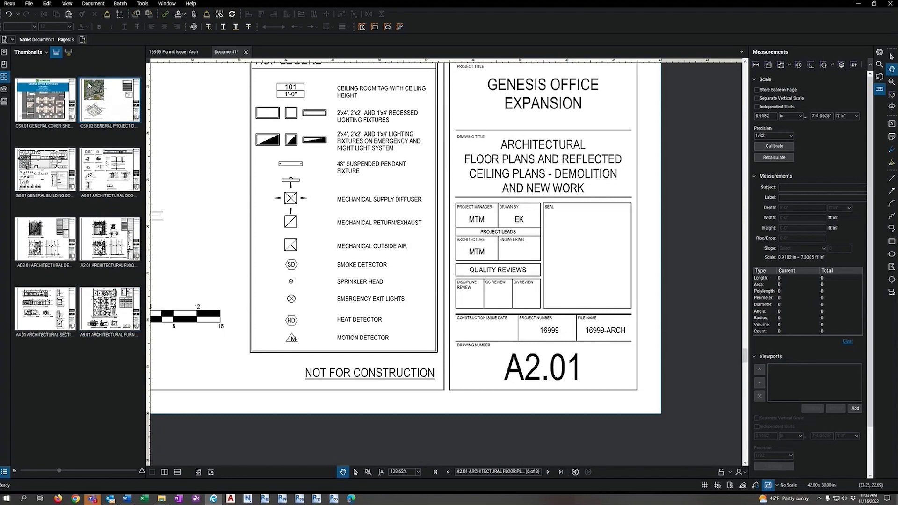
{"action": "left_click", "coordinate": [92, 4]}
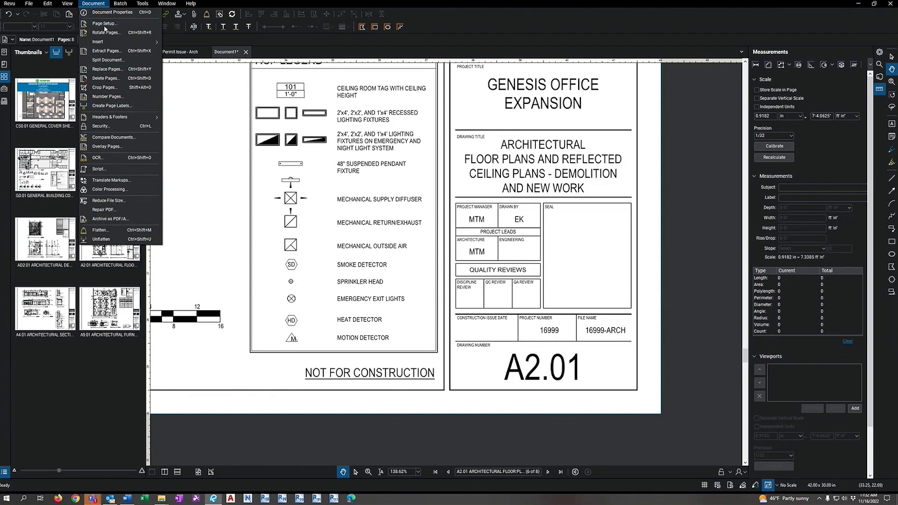
{"action": "left_click", "coordinate": [83, 377]}
{"action": "right_click", "coordinate": [101, 174]}
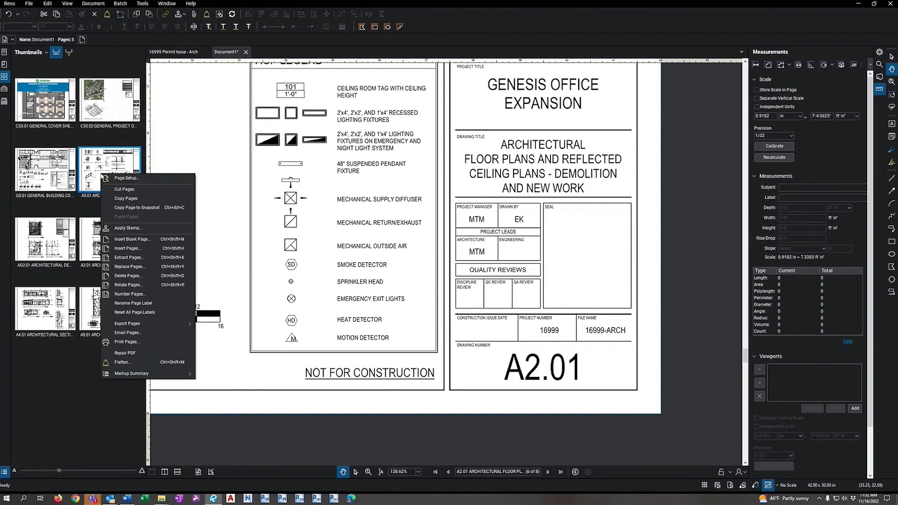
{"action": "left_click", "coordinate": [127, 258]}
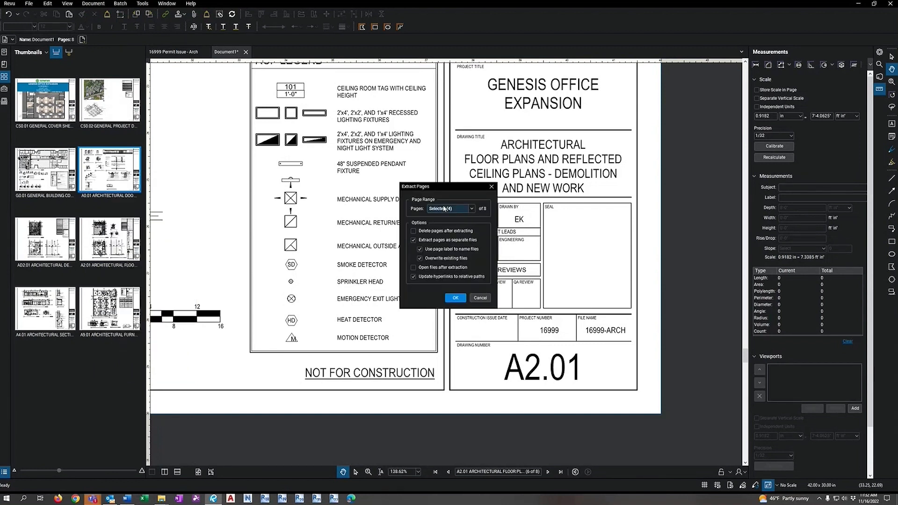
{"action": "left_click", "coordinate": [480, 298]}
- Extract all pages (1 - 8) as separate files named by page label into the Extract Pages folder, and acknowledge the file name notice
{"action": "left_click", "coordinate": [94, 4]}
{"action": "left_click", "coordinate": [106, 55]}
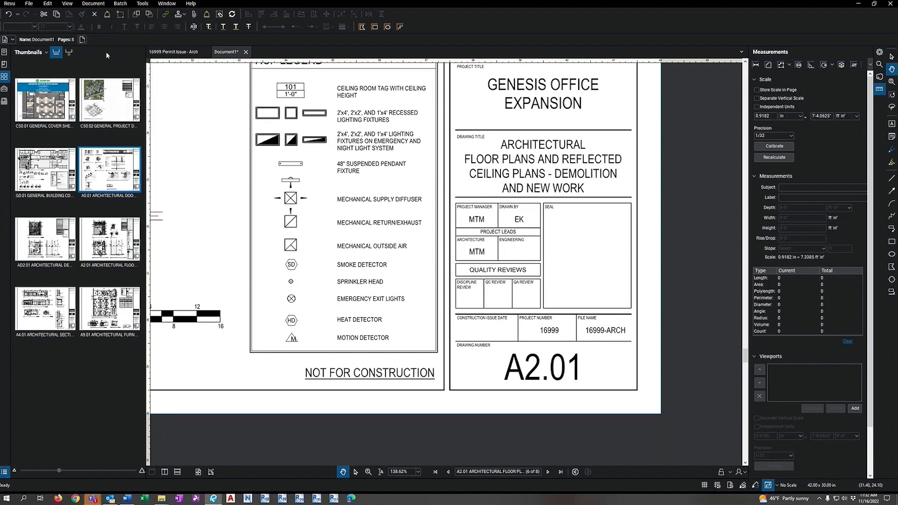
{"action": "left_click", "coordinate": [472, 208]}
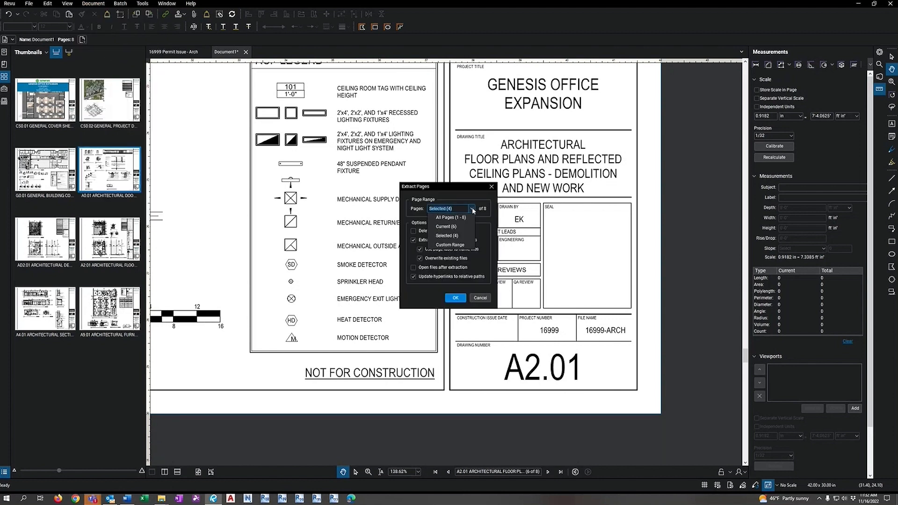
{"action": "left_click", "coordinate": [456, 218]}
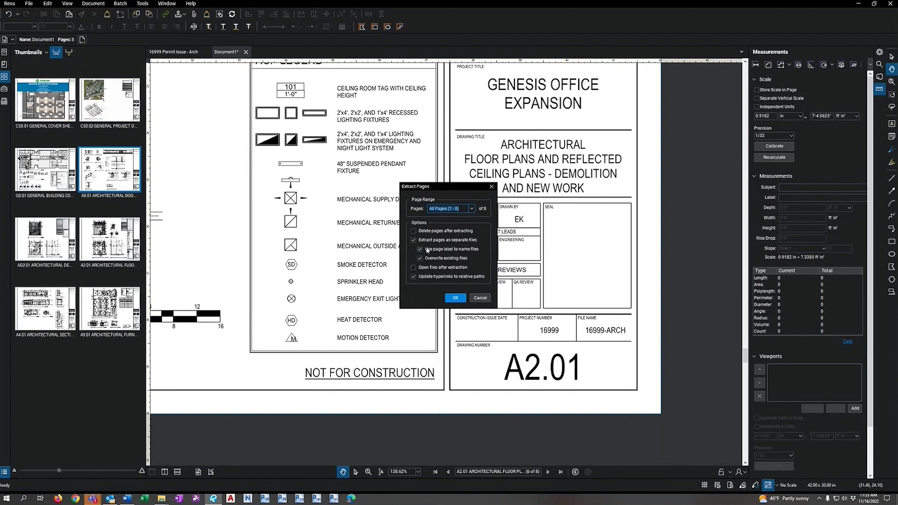
{"action": "left_click", "coordinate": [457, 297]}
{"action": "double_click", "coordinate": [489, 241]}
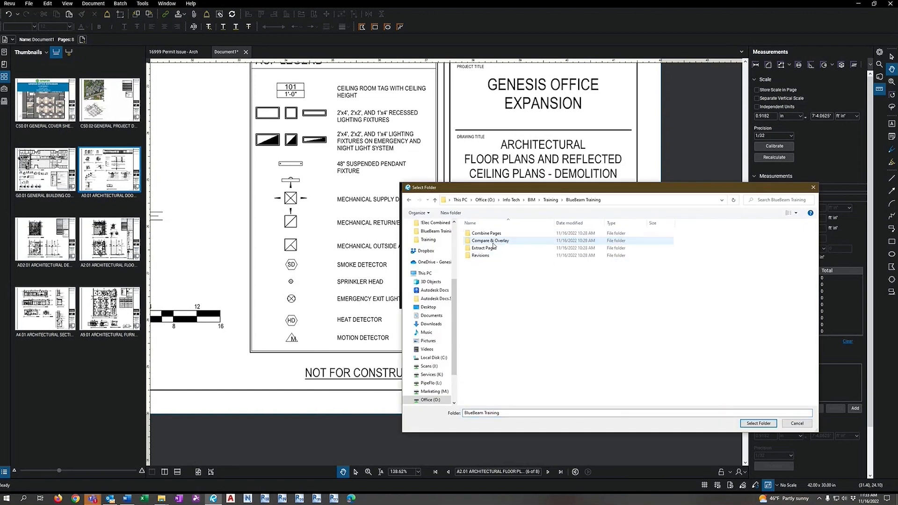
{"action": "double_click", "coordinate": [489, 249]}
{"action": "left_click", "coordinate": [759, 423]}
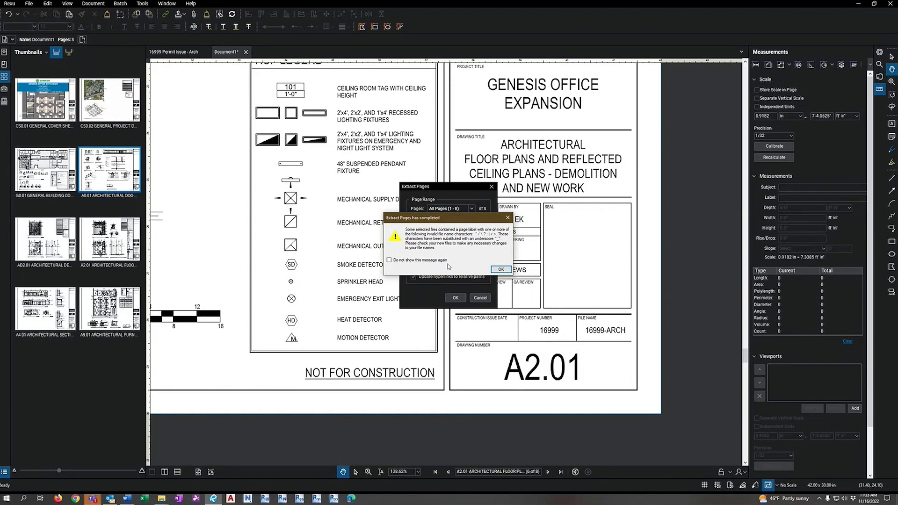
{"action": "left_click", "coordinate": [431, 261]}
{"action": "left_click", "coordinate": [501, 270]}
- Check the extracted PDFs in File Explorer's Extract Pages folder, and return to Document1 with the whole sheet fitted in view
{"action": "left_click", "coordinate": [162, 499]}
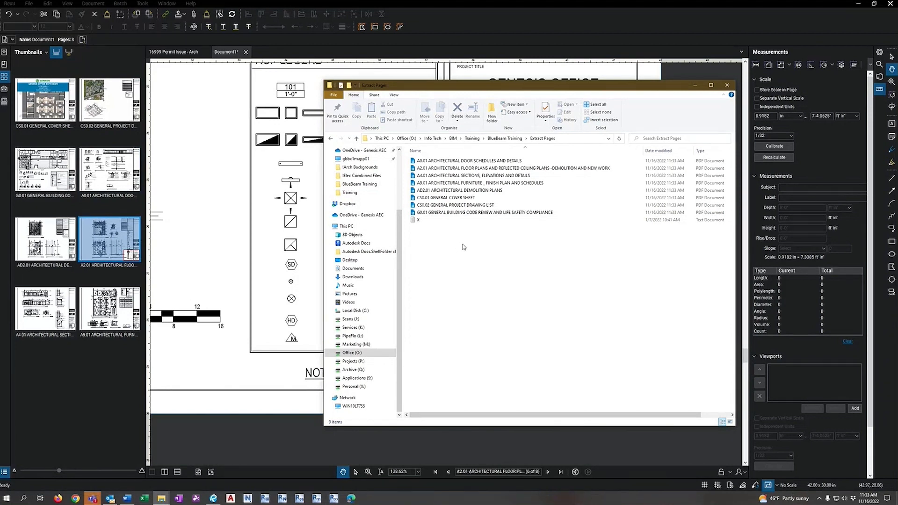
{"action": "left_click", "coordinate": [557, 3]}
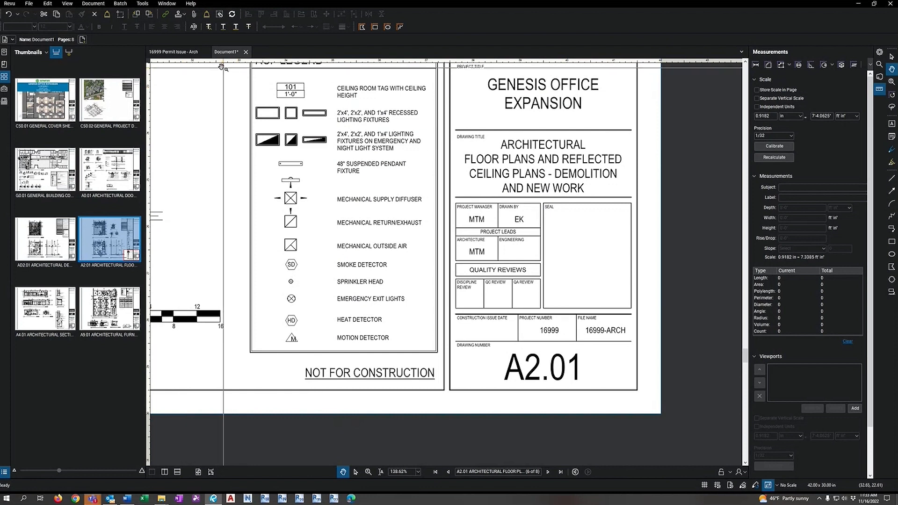
{"action": "left_click", "coordinate": [198, 473]}
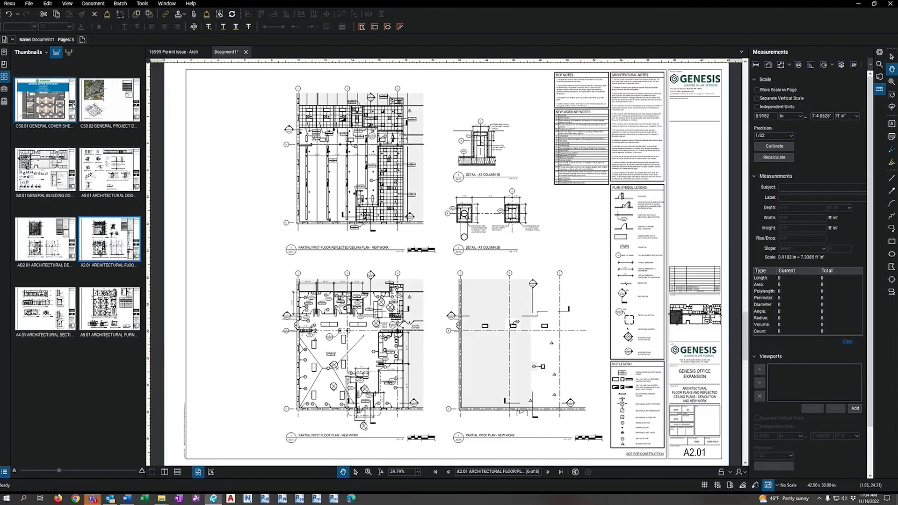
- Examine the page range and direction choices of Rotate Pages for the second page, and leave without rotating anything
{"action": "right_click", "coordinate": [111, 102]}
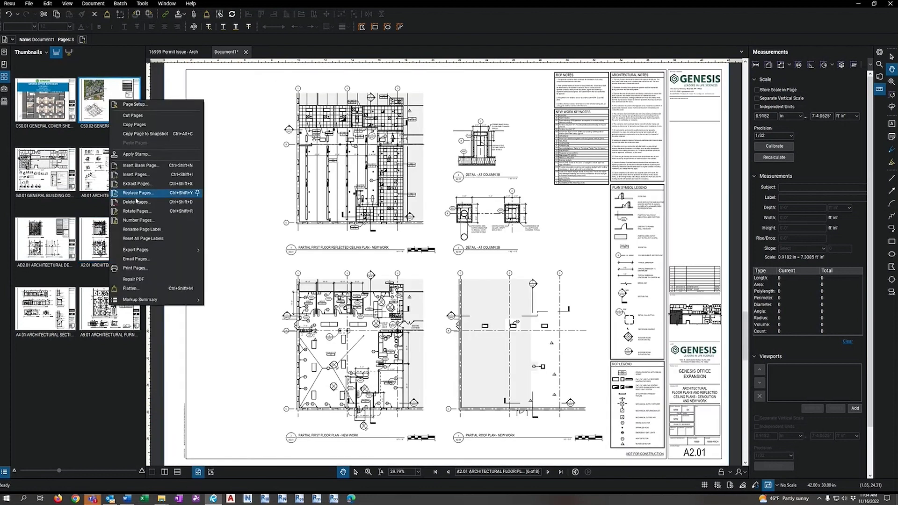
{"action": "left_click", "coordinate": [93, 4]}
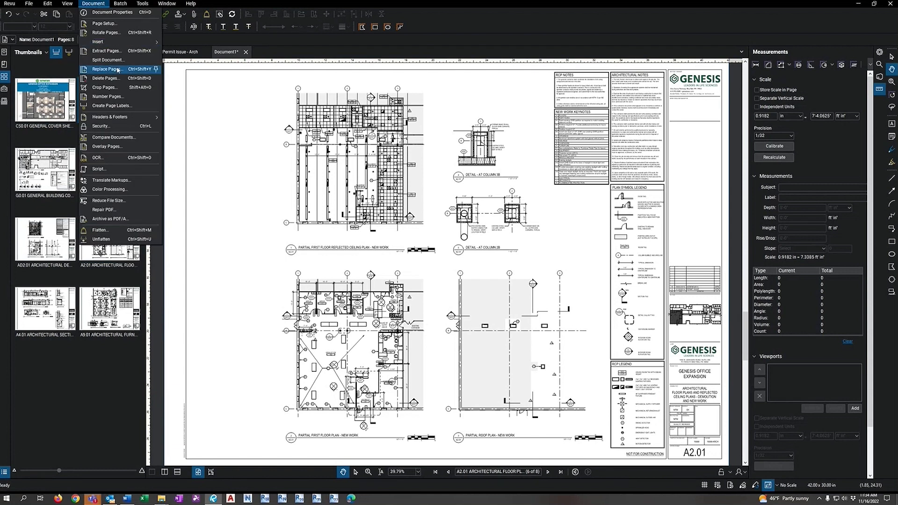
{"action": "left_click", "coordinate": [105, 33]}
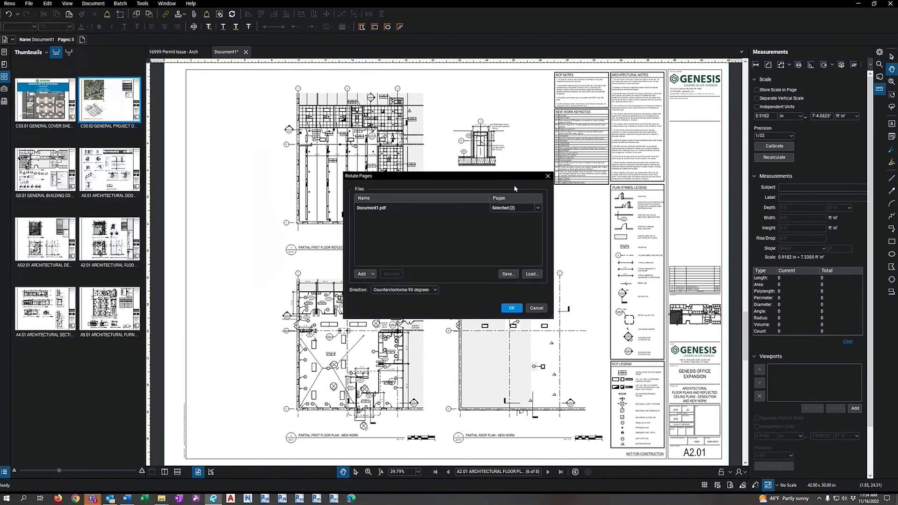
{"action": "left_click", "coordinate": [515, 208]}
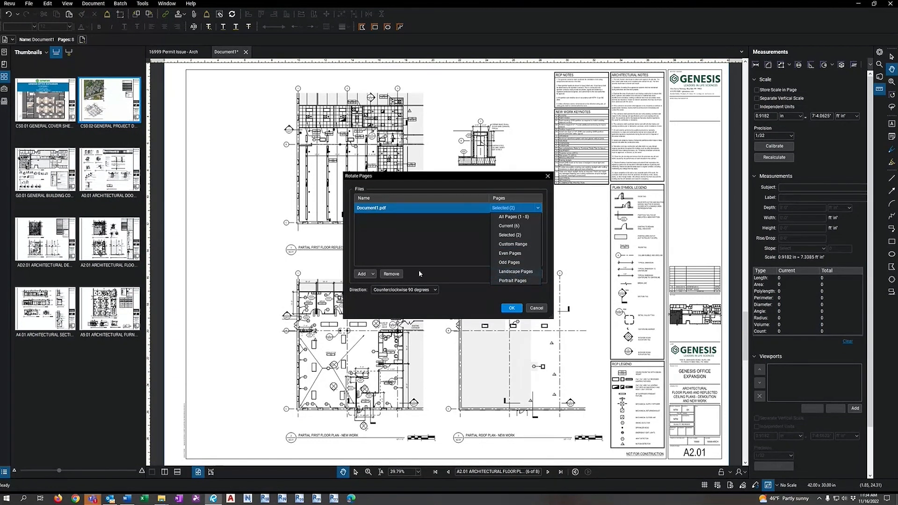
{"action": "left_click", "coordinate": [388, 291]}
{"action": "left_click", "coordinate": [398, 290]}
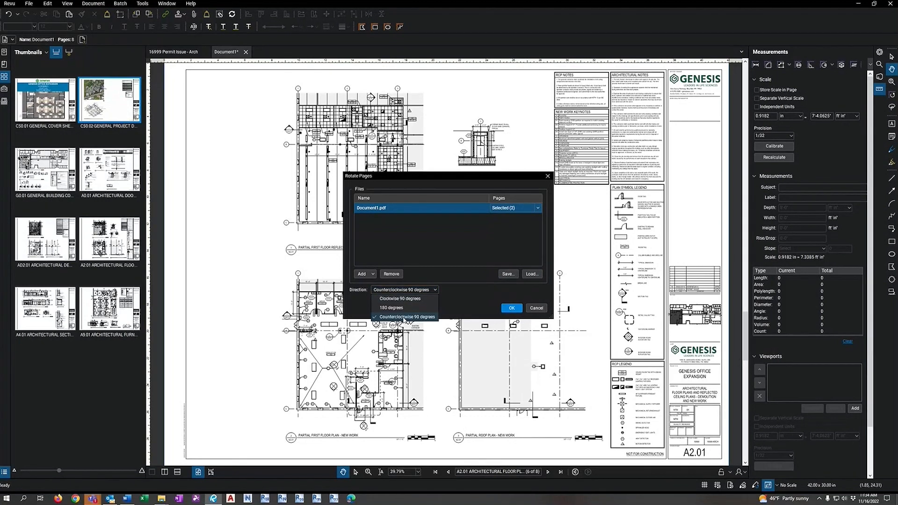
{"action": "left_click", "coordinate": [453, 303]}
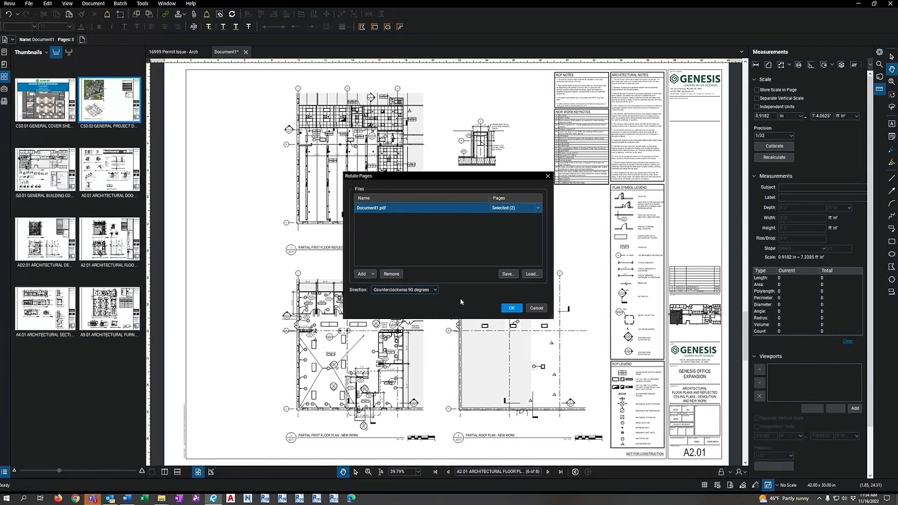
{"action": "left_click", "coordinate": [521, 307]}
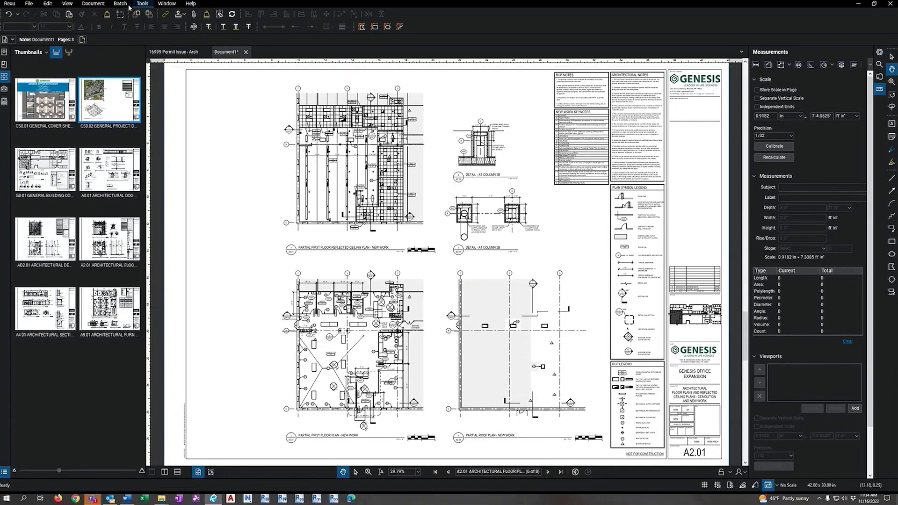
- Rotate the view of sheet A2.01 counterclockwise four times to turn it through a full revolution
{"action": "left_click", "coordinate": [67, 4]}
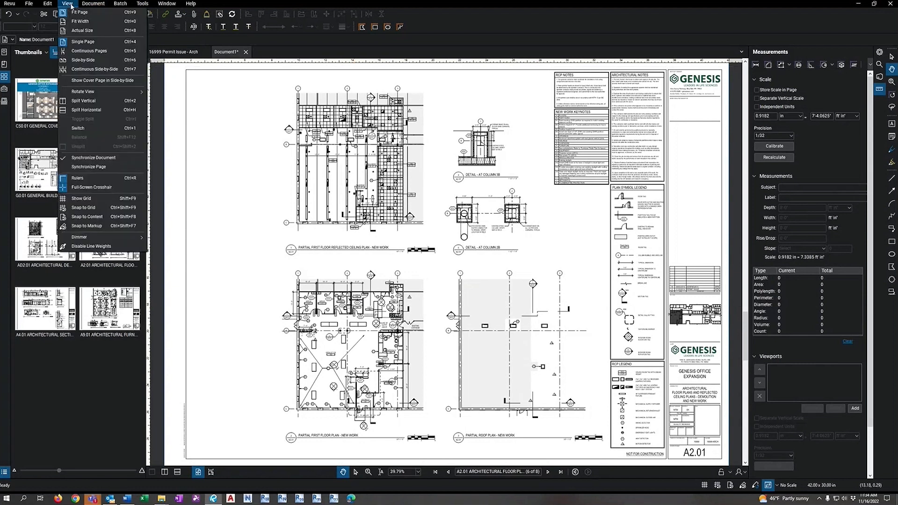
{"action": "mouse_move", "coordinate": [86, 93]}
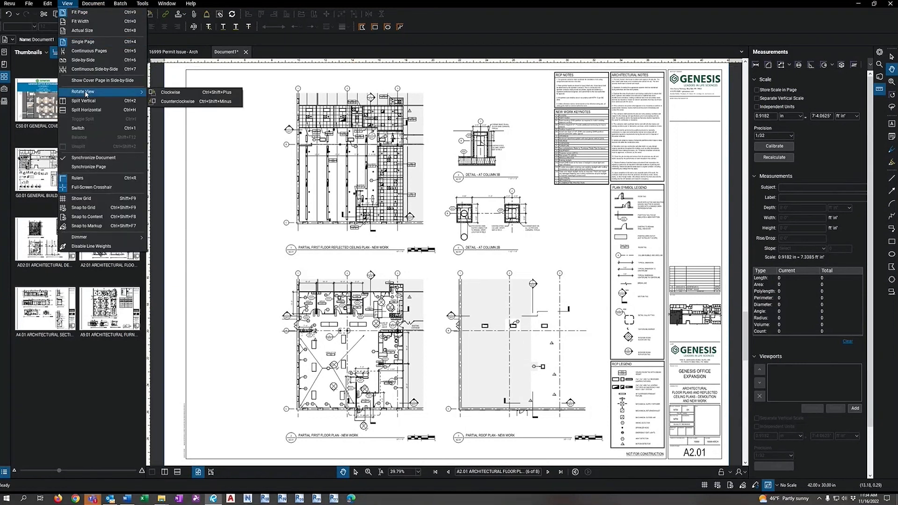
{"action": "left_click", "coordinate": [177, 102]}
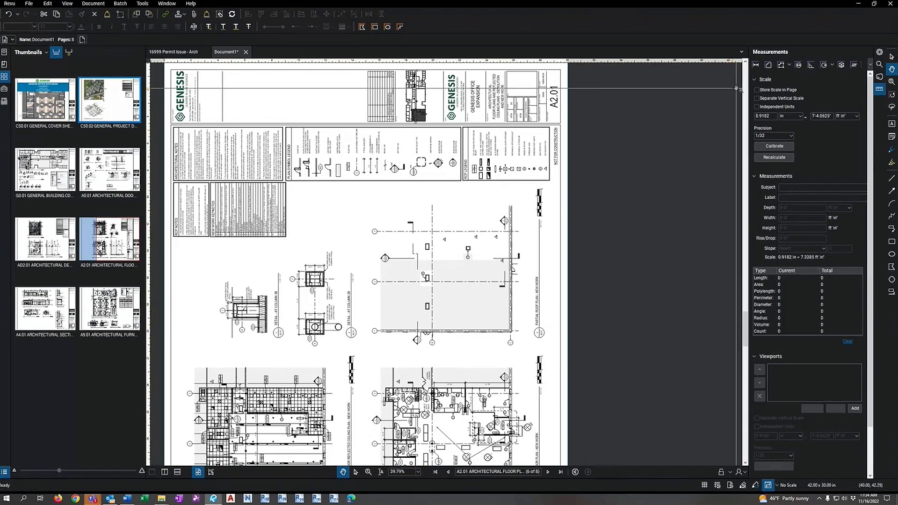
{"action": "left_click", "coordinate": [66, 6]}
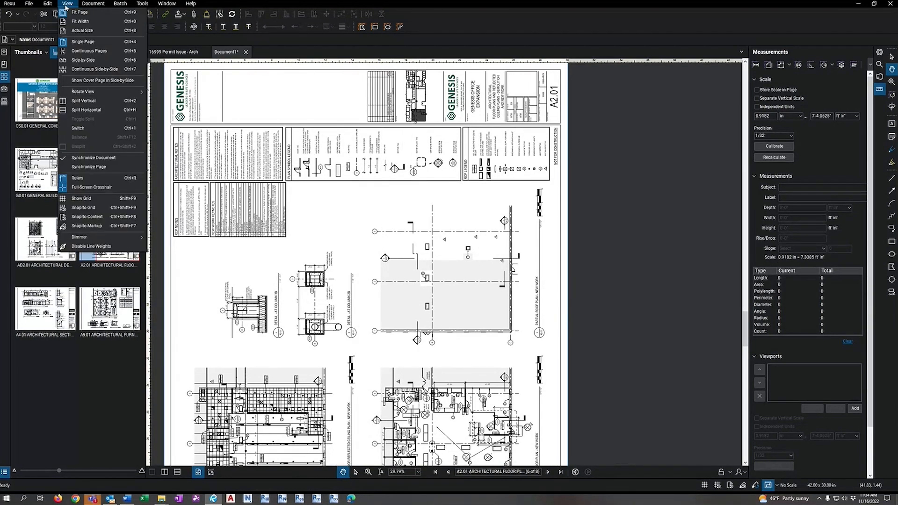
{"action": "mouse_move", "coordinate": [93, 91]}
{"action": "left_click", "coordinate": [196, 100]}
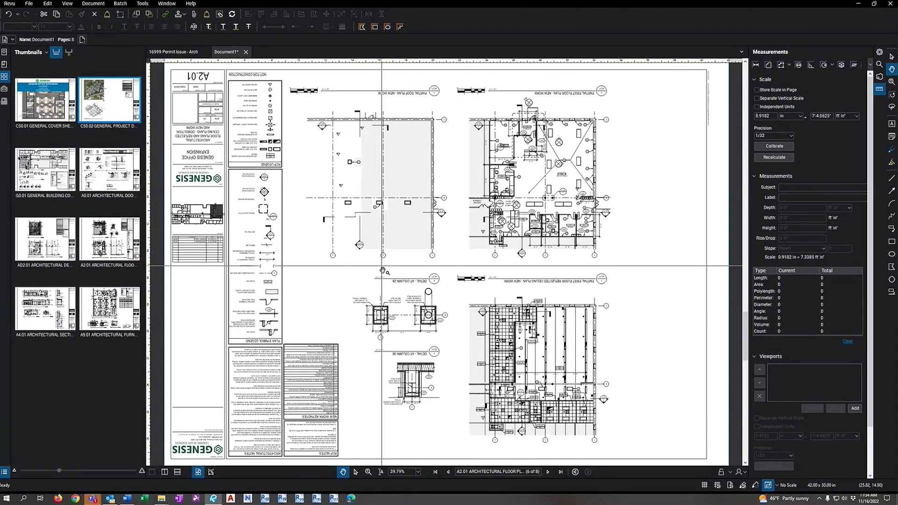
{"action": "left_click", "coordinate": [67, 3]}
{"action": "mouse_move", "coordinate": [114, 92]}
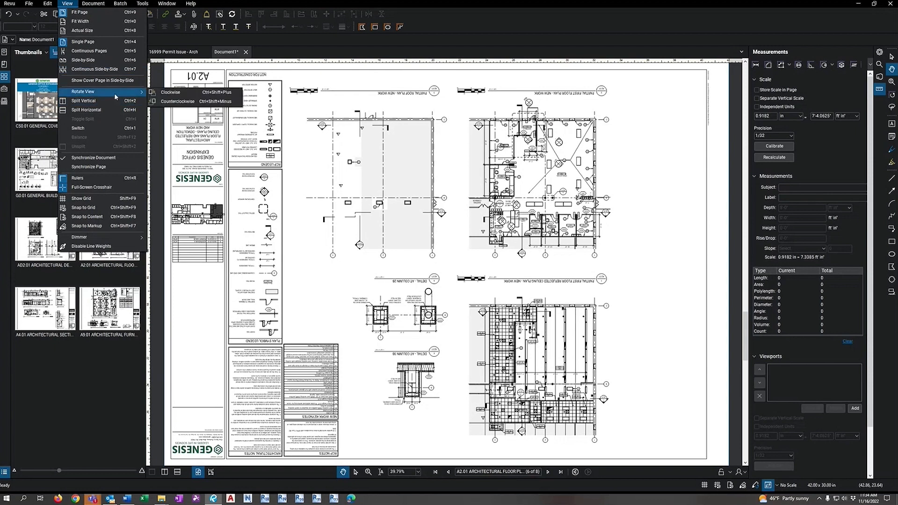
{"action": "left_click", "coordinate": [196, 100]}
{"action": "left_click", "coordinate": [67, 4]}
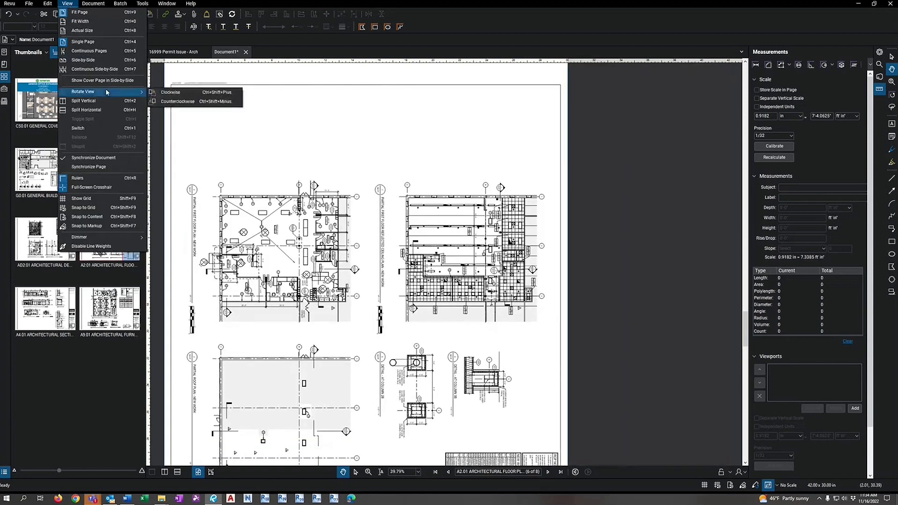
{"action": "left_click", "coordinate": [196, 100]}
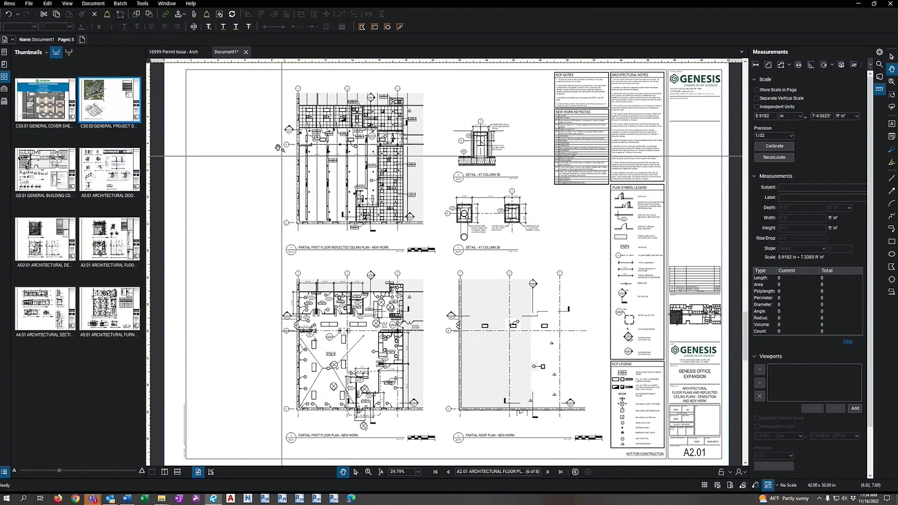
- Crop the second page, CS0.02, to a drawn window about 24.38 by 1.40 inches
{"action": "right_click", "coordinate": [114, 94]}
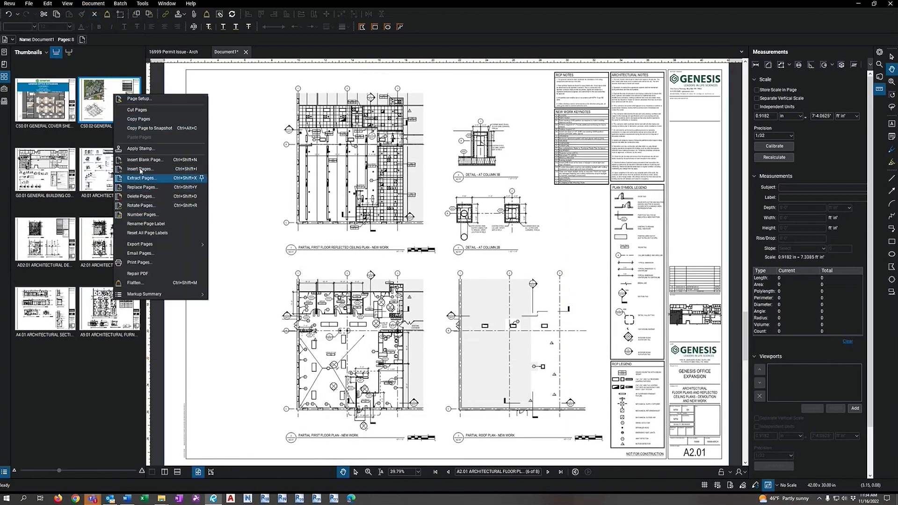
{"action": "left_click", "coordinate": [100, 3]}
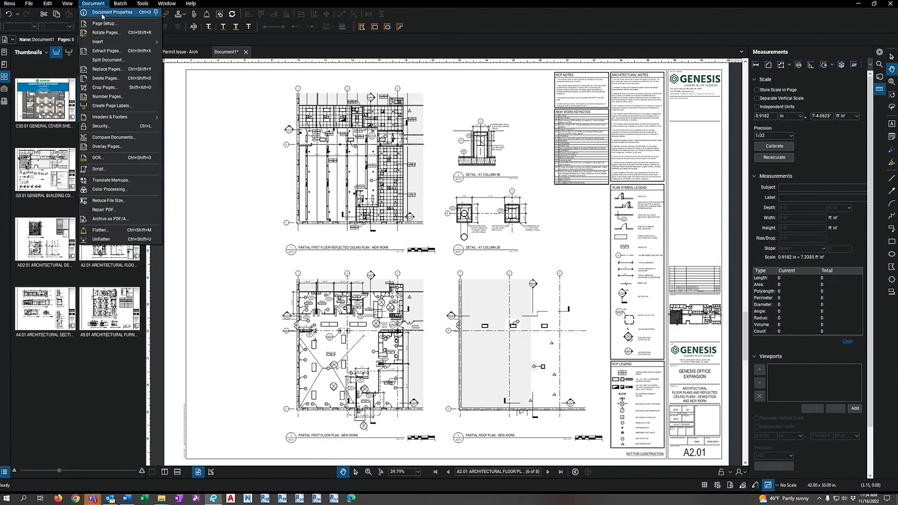
{"action": "left_click", "coordinate": [104, 87]}
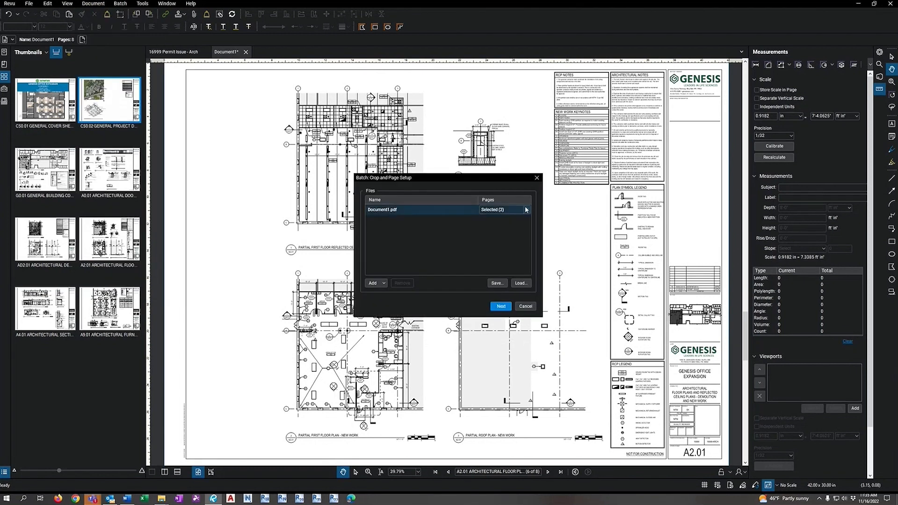
{"action": "left_click", "coordinate": [503, 307]}
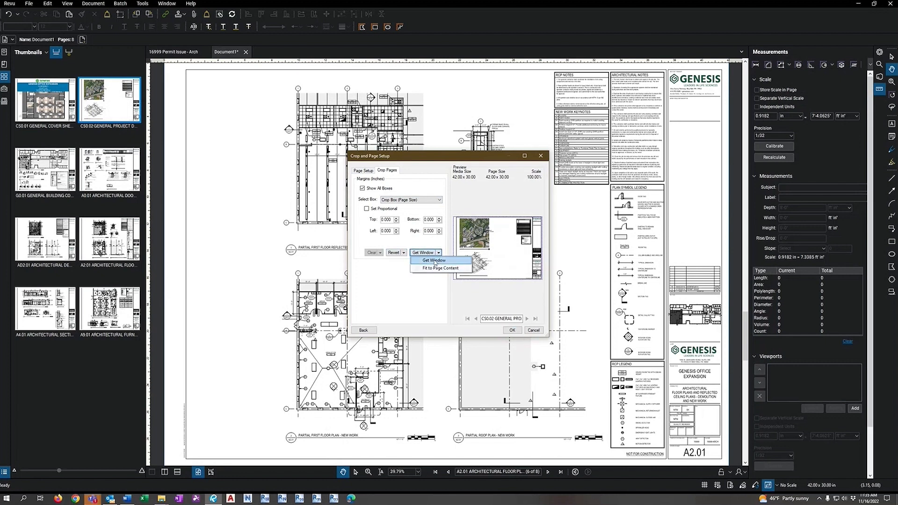
{"action": "left_click", "coordinate": [434, 261]}
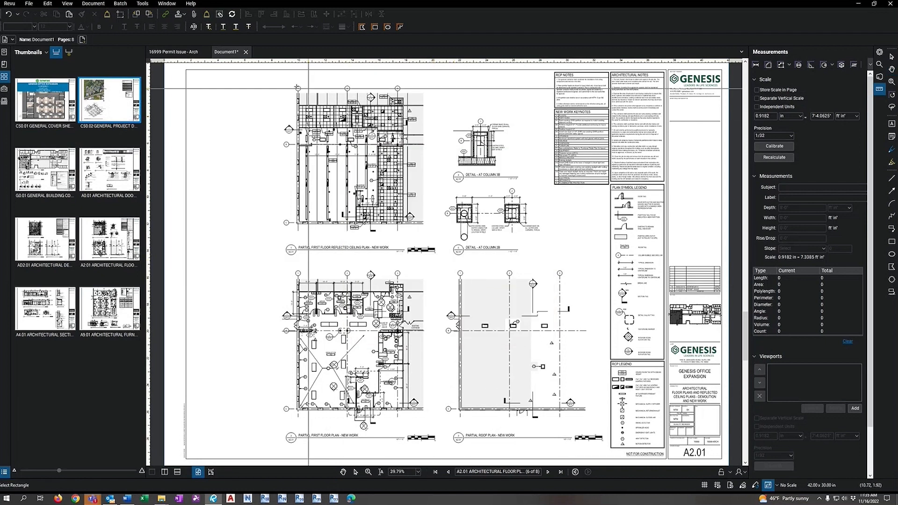
{"action": "left_click_drag", "start_coordinate": [277, 80], "coordinate": [444, 260]}
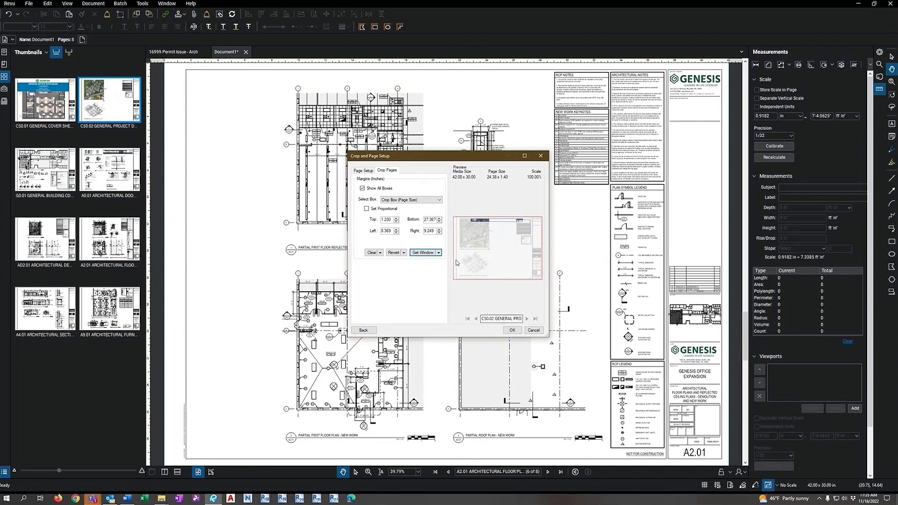
{"action": "left_click", "coordinate": [512, 330]}
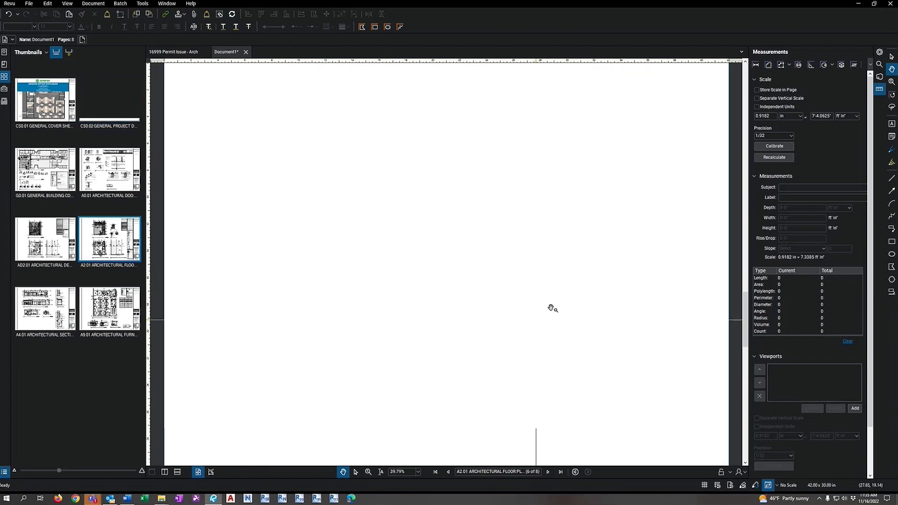
- Check the cropped CS0.02 page and undo the crop
{"action": "left_click", "coordinate": [139, 128]}
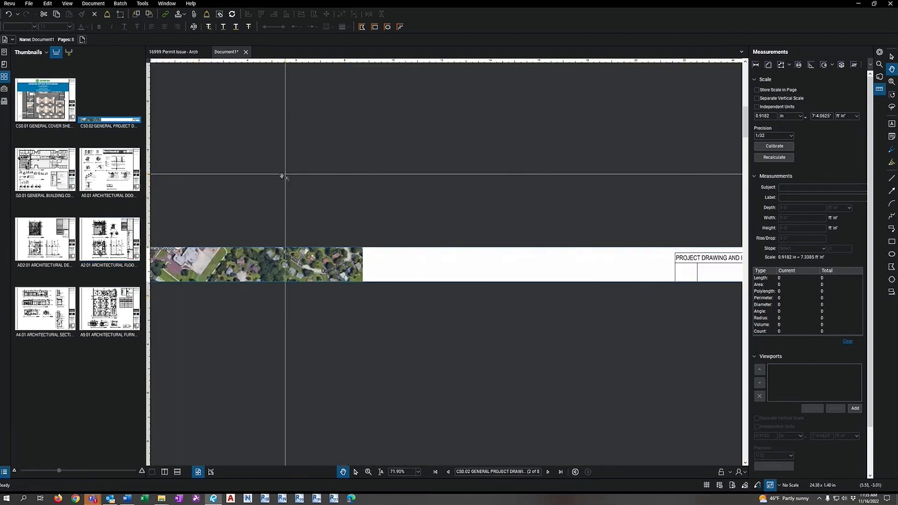
{"action": "key", "text": "ctrl+z"}
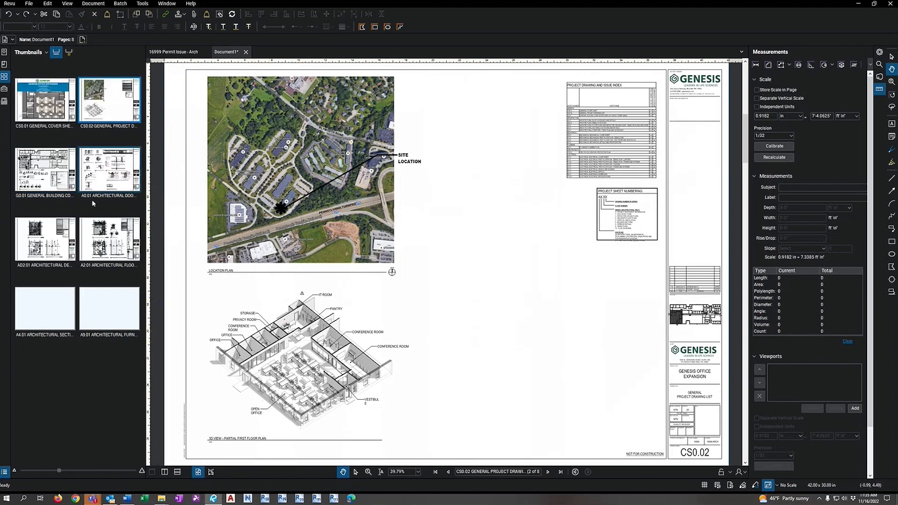
- Export the Demolition Notes region of sheet AD2.01 as the Word document Document1 in the BlueBeam Training folder
{"action": "left_click", "coordinate": [45, 239]}
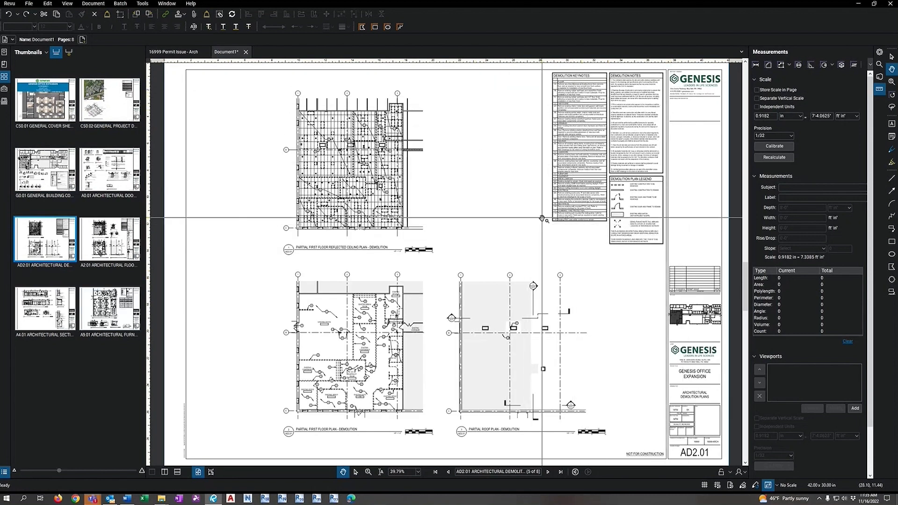
{"action": "left_click", "coordinate": [28, 3]}
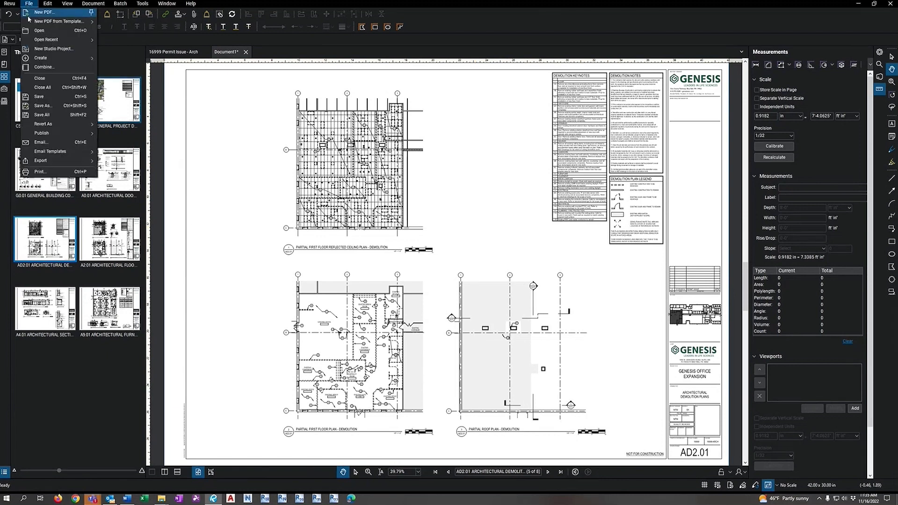
{"action": "mouse_move", "coordinate": [45, 163]}
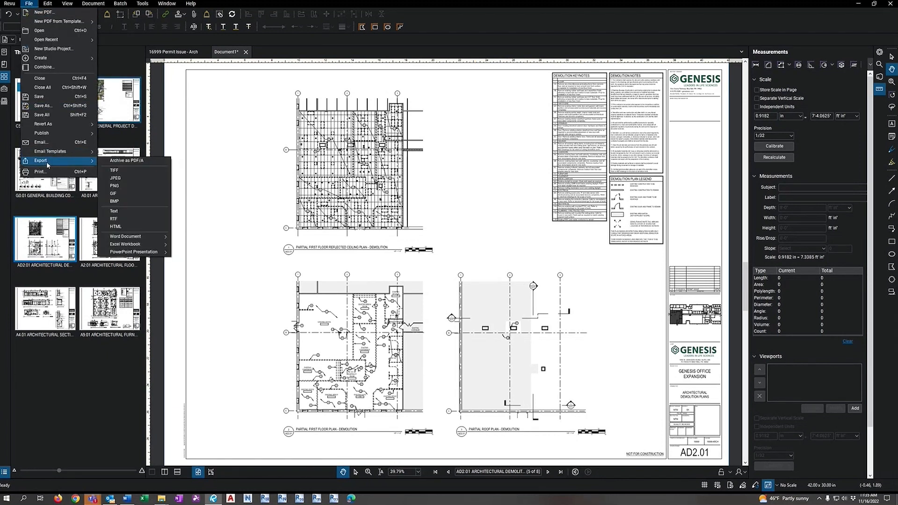
{"action": "mouse_move", "coordinate": [139, 248]}
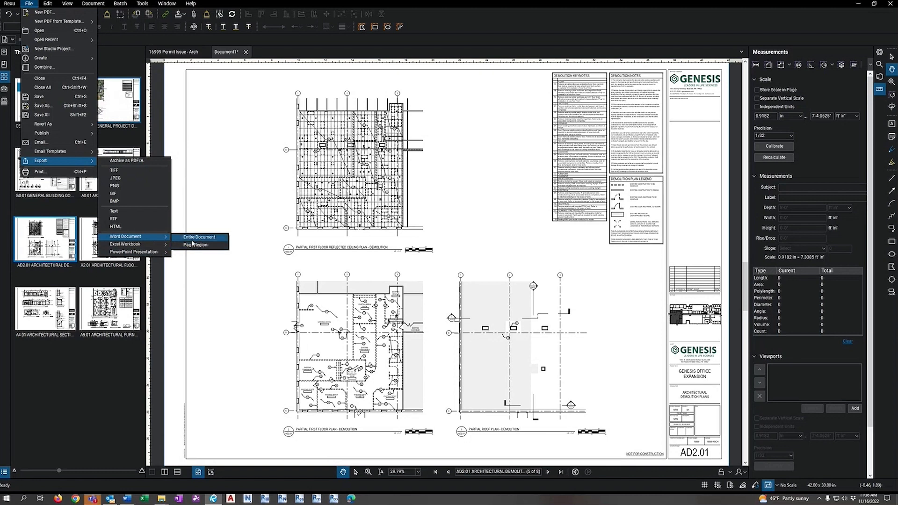
{"action": "left_click", "coordinate": [196, 246]}
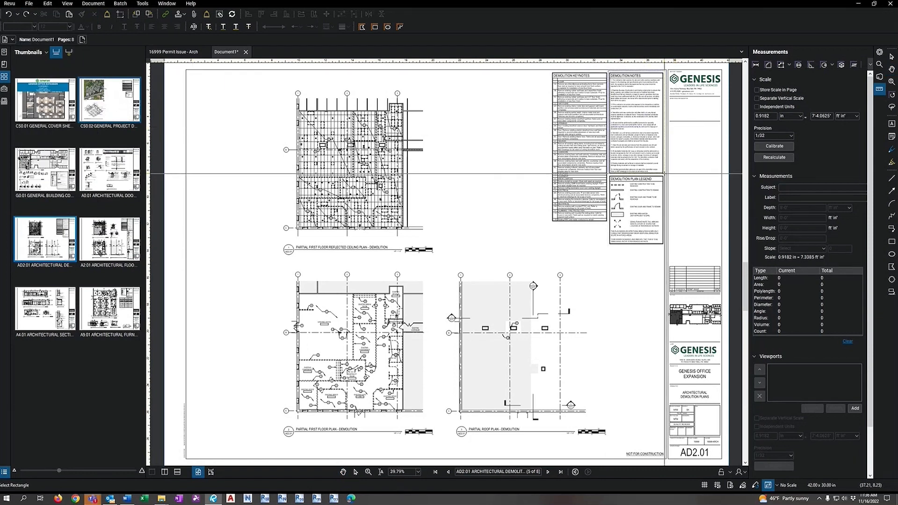
{"action": "left_click_drag", "start_coordinate": [609, 71], "coordinate": [664, 175]}
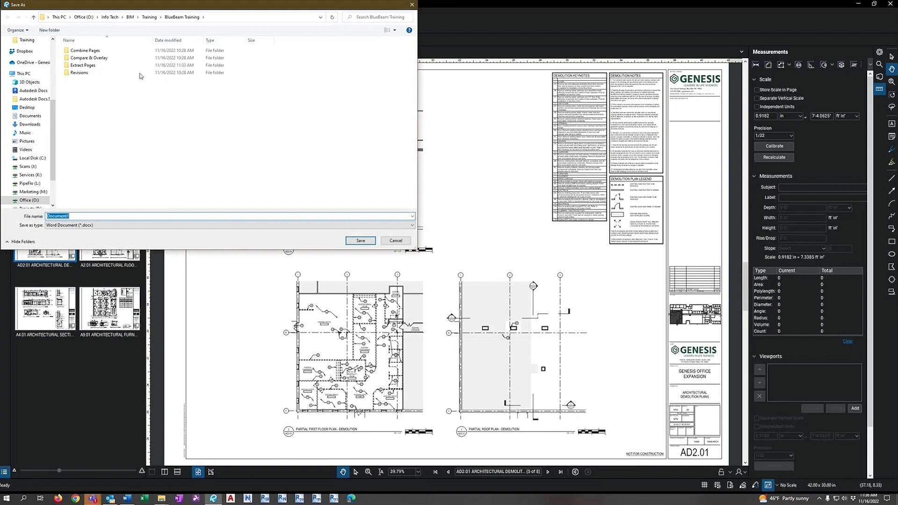
{"action": "left_click", "coordinate": [361, 240]}
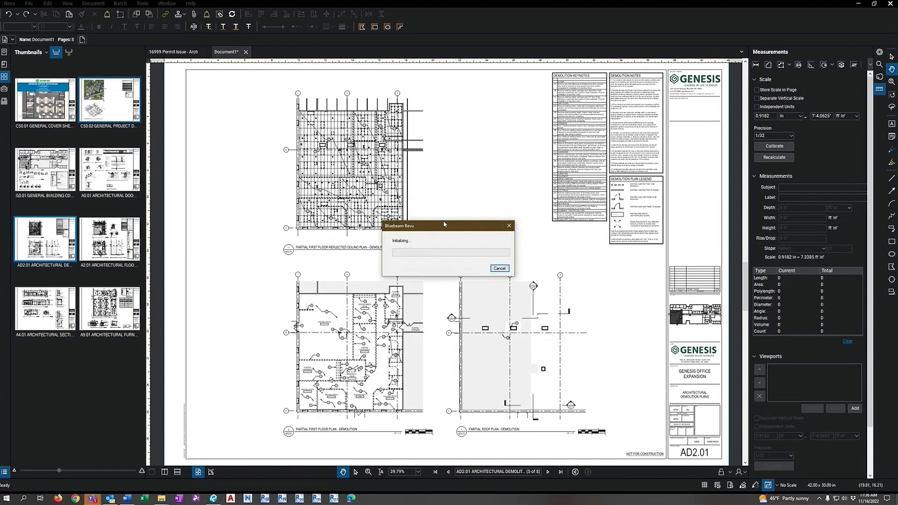
{"action": "left_click_drag", "start_coordinate": [444, 224], "coordinate": [474, 175]}
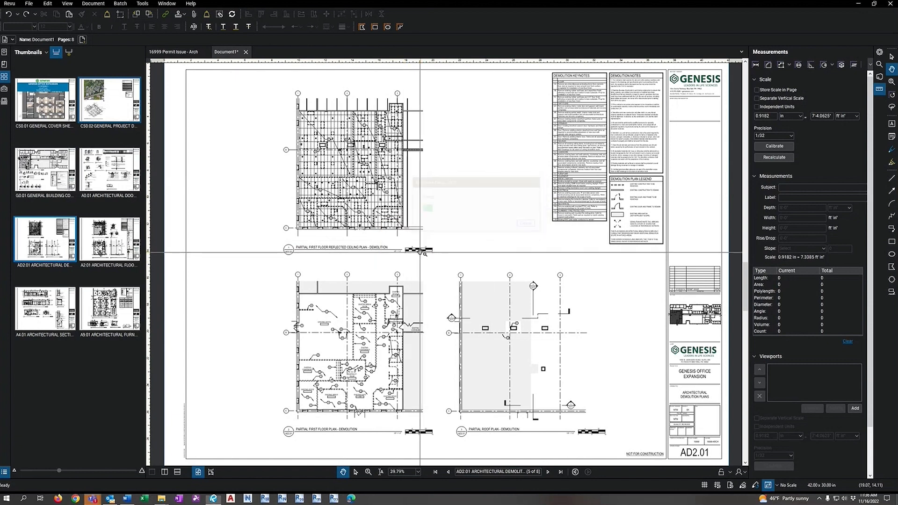
- Read through the exported demolition notes in Word, and close the document to return to sheet AD2.01
{"action": "left_click_drag", "start_coordinate": [680, 78], "coordinate": [440, 42]}
{"action": "left_click", "coordinate": [581, 43]}
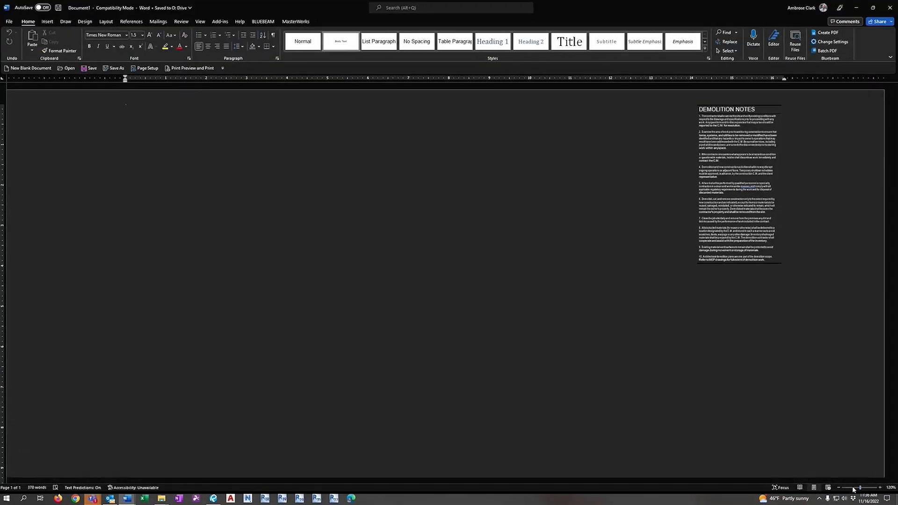
{"action": "left_click", "coordinate": [869, 491]}
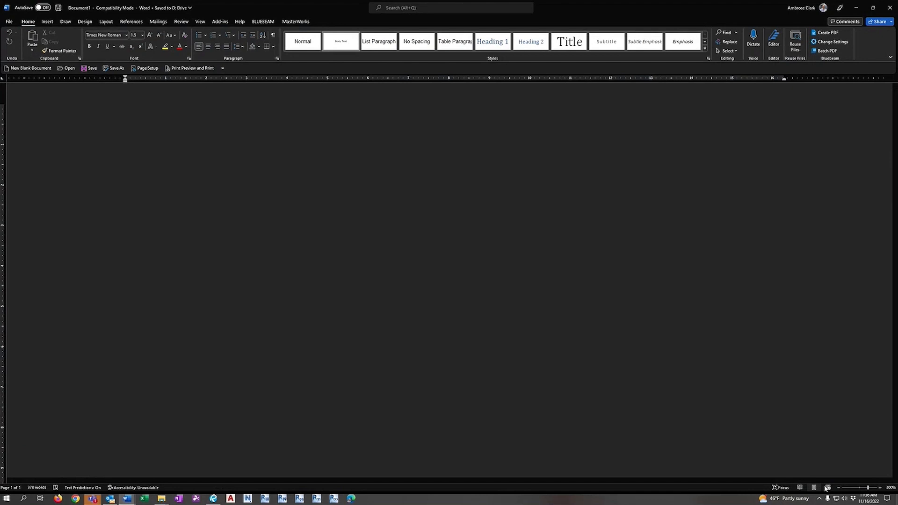
{"action": "left_click", "coordinate": [733, 483]}
{"action": "left_click_drag", "start_coordinate": [734, 483], "coordinate": [864, 478]}
{"action": "left_click", "coordinate": [450, 137]}
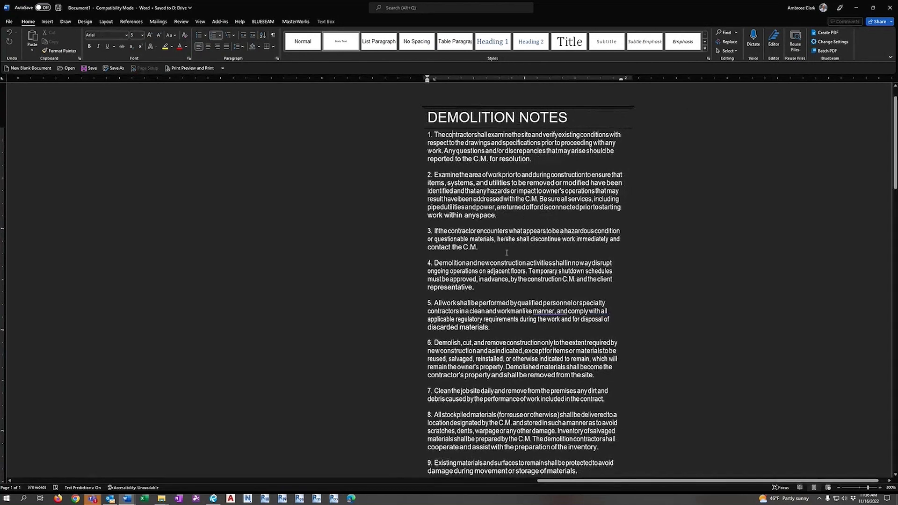
{"action": "scroll", "coordinate": [507, 252], "scroll_direction": "down", "scroll_amount": 2}
{"action": "scroll", "coordinate": [519, 274], "scroll_direction": "up", "scroll_amount": 1}
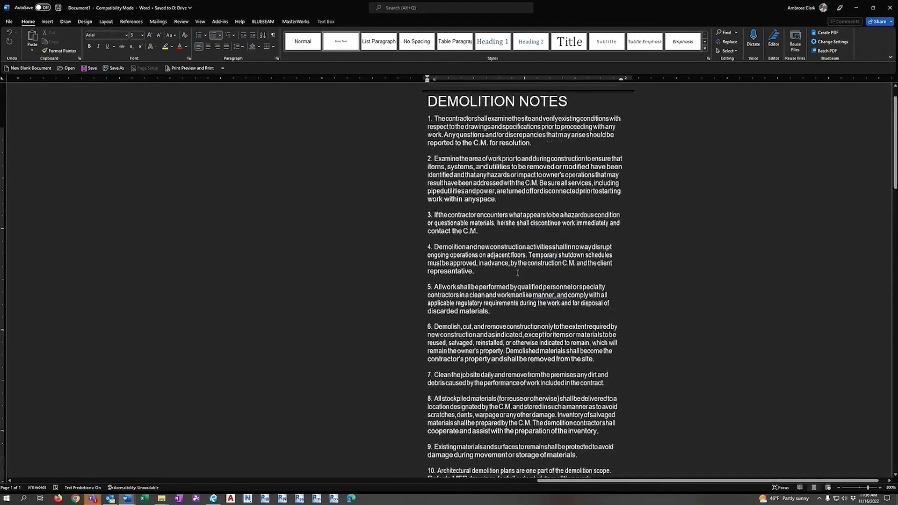
{"action": "scroll", "coordinate": [519, 274], "scroll_direction": "down", "scroll_amount": 1}
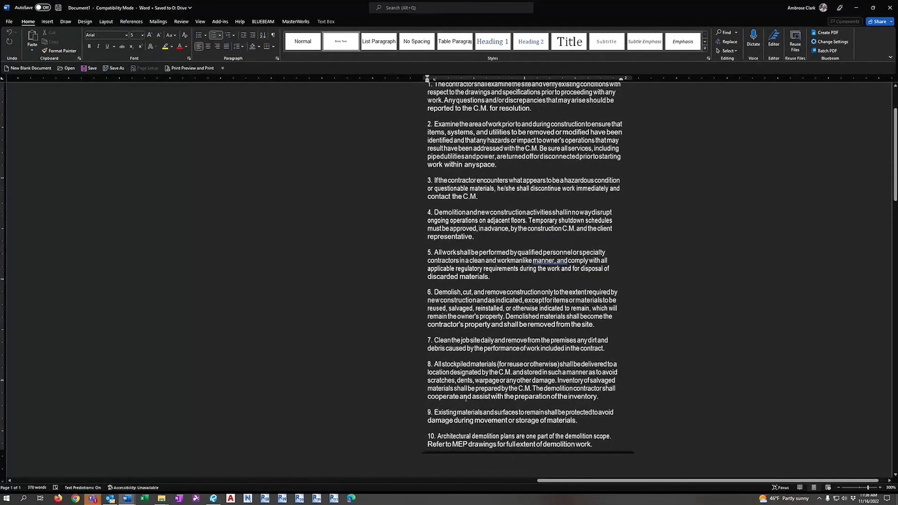
{"action": "scroll", "coordinate": [465, 212], "scroll_direction": "up", "scroll_amount": 2}
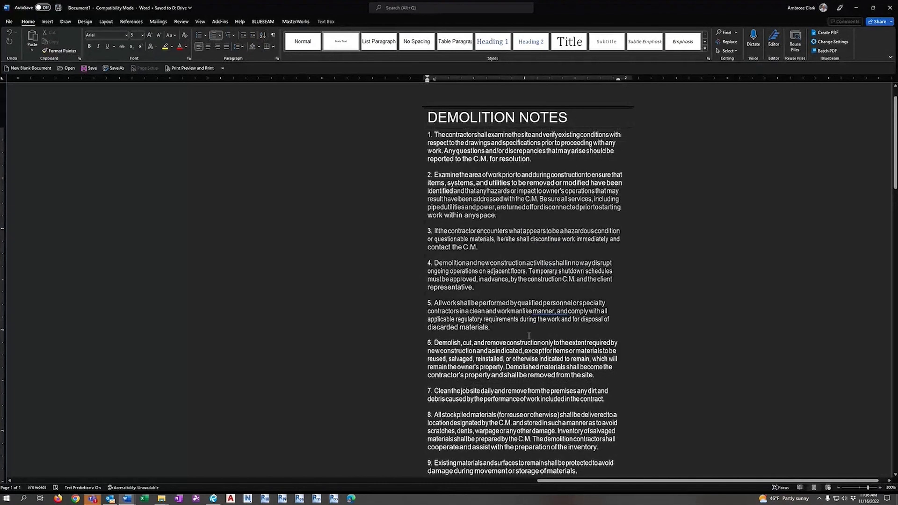
{"action": "left_click", "coordinate": [891, 7]}
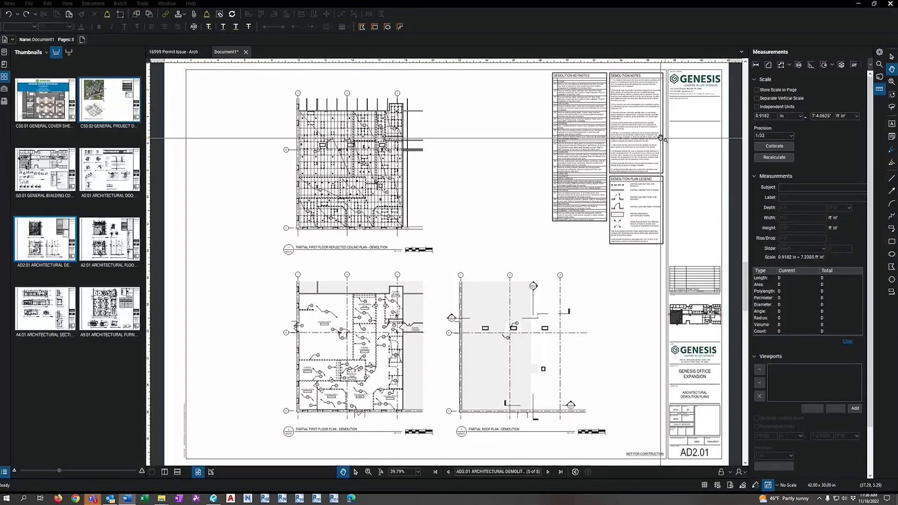
- Export the Demolition Keynotes region of sheet AD2.01 as the Excel workbook Document1 in the BlueBeam Training folder
{"action": "left_click", "coordinate": [49, 6]}
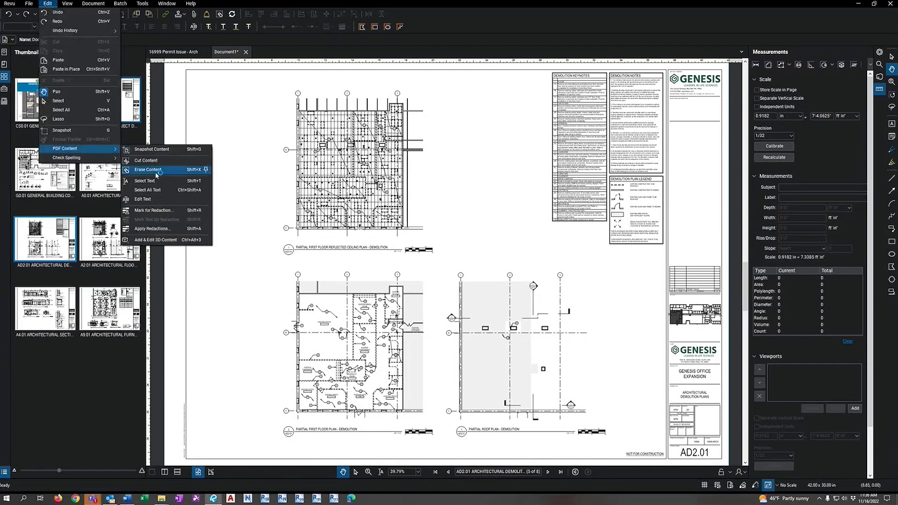
{"action": "left_click", "coordinate": [30, 5]}
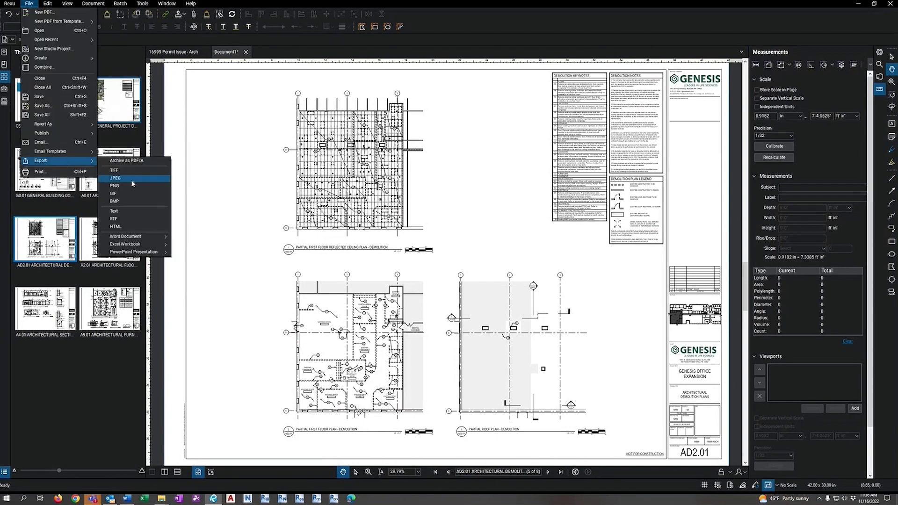
{"action": "left_click", "coordinate": [199, 254]}
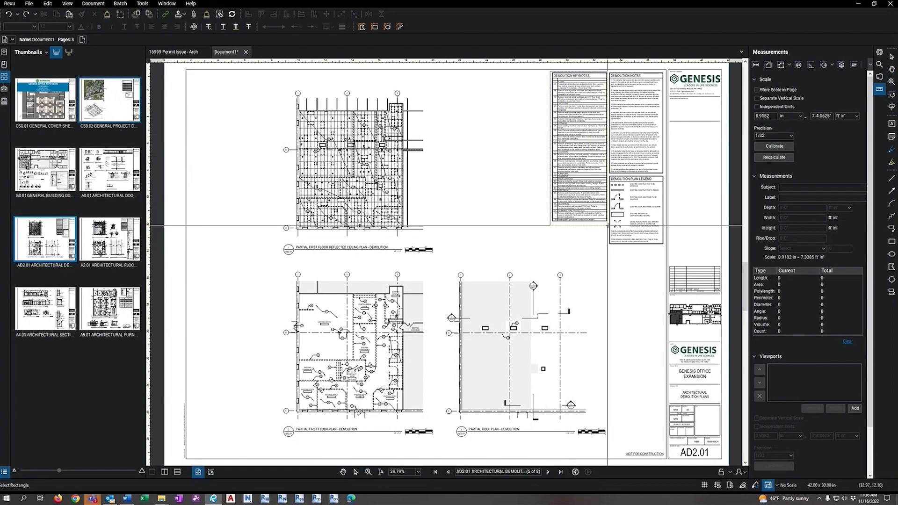
{"action": "left_click", "coordinate": [608, 224]}
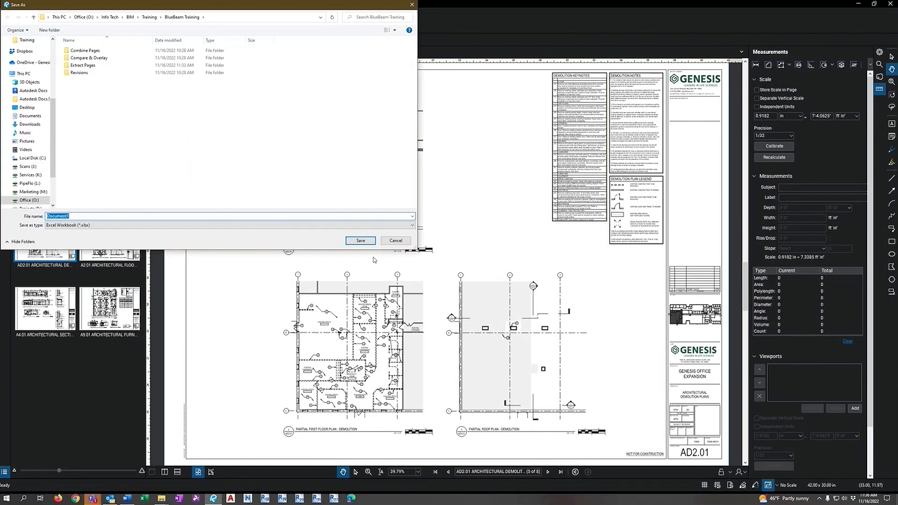
{"action": "left_click", "coordinate": [361, 241]}
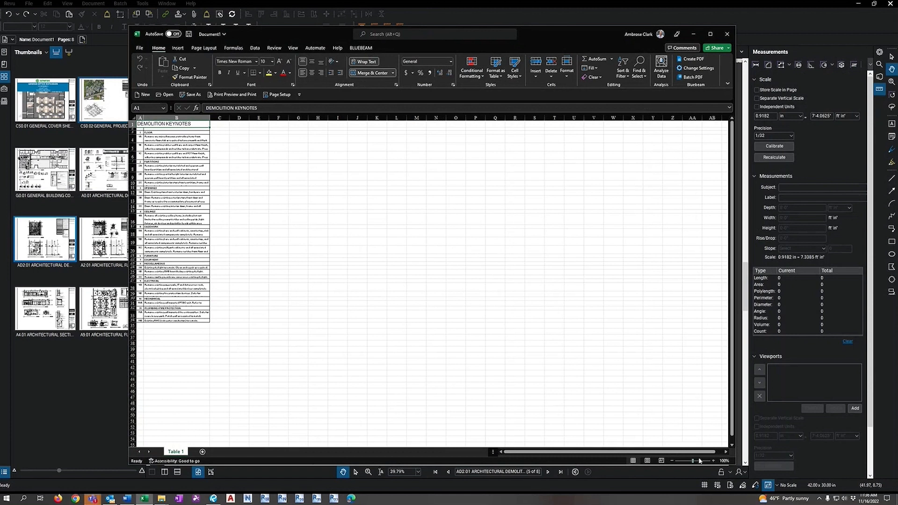
- Examine the exported demolition keynotes and their cell layout in Excel, and close the workbook
{"action": "left_click", "coordinate": [705, 461]}
{"action": "left_click", "coordinate": [293, 218]}
{"action": "left_click", "coordinate": [266, 282]}
{"action": "left_click", "coordinate": [260, 307]}
{"action": "left_click", "coordinate": [256, 357]}
{"action": "left_click", "coordinate": [251, 377]}
{"action": "left_click", "coordinate": [245, 431]}
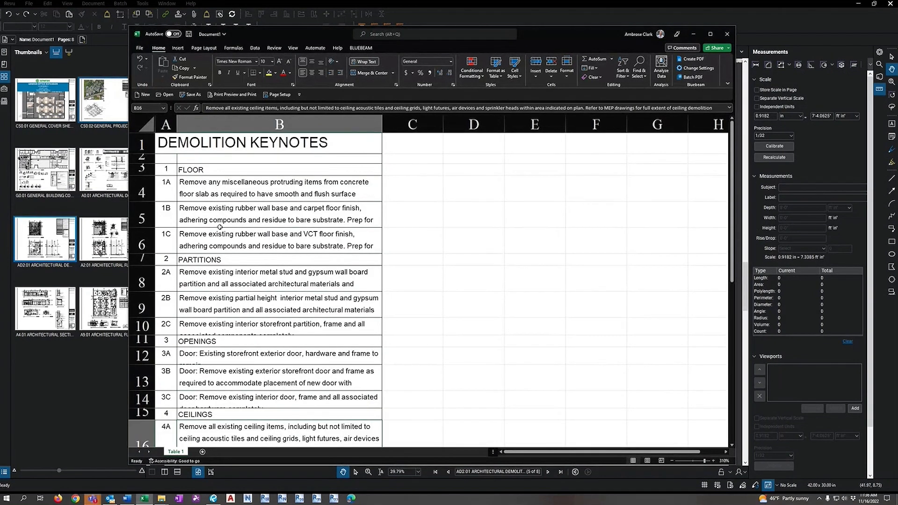
{"action": "left_click", "coordinate": [213, 150]}
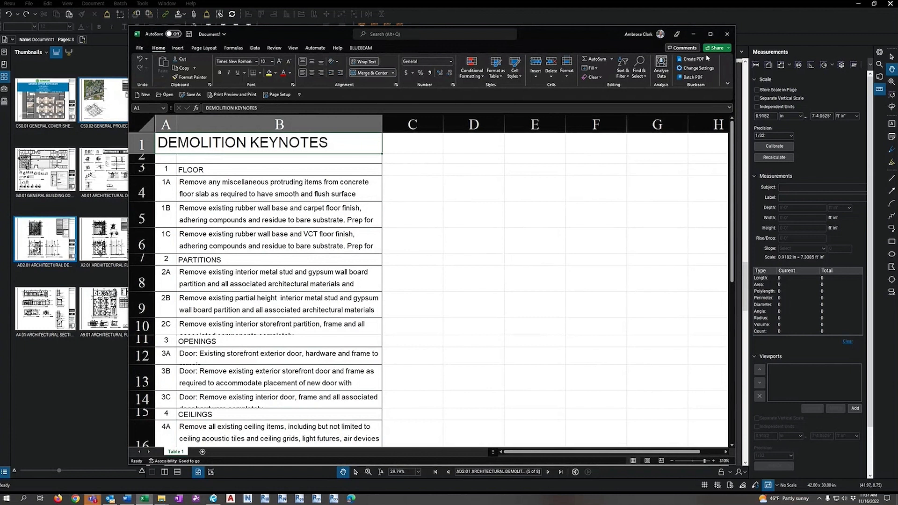
{"action": "left_click", "coordinate": [728, 37]}
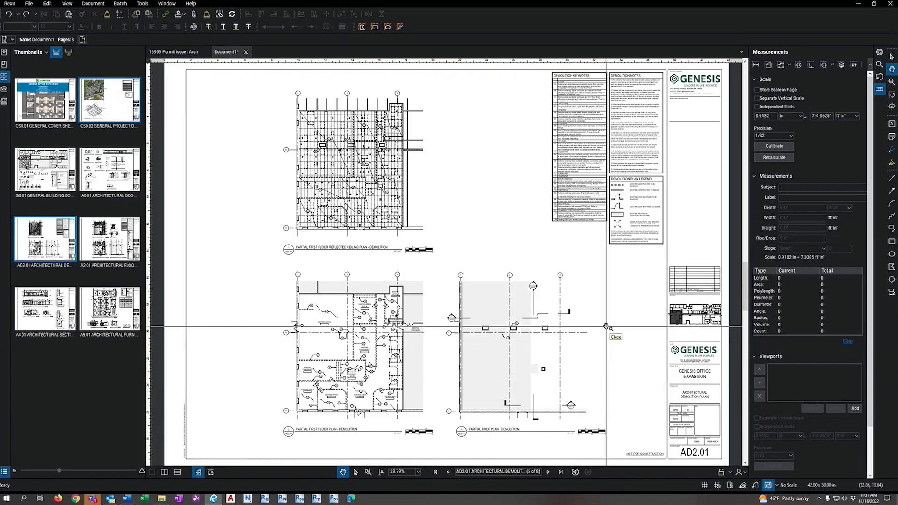
- View sheets CS0.02, A0.01 and A4.01 of Document1 in turn
{"action": "left_click", "coordinate": [139, 126]}
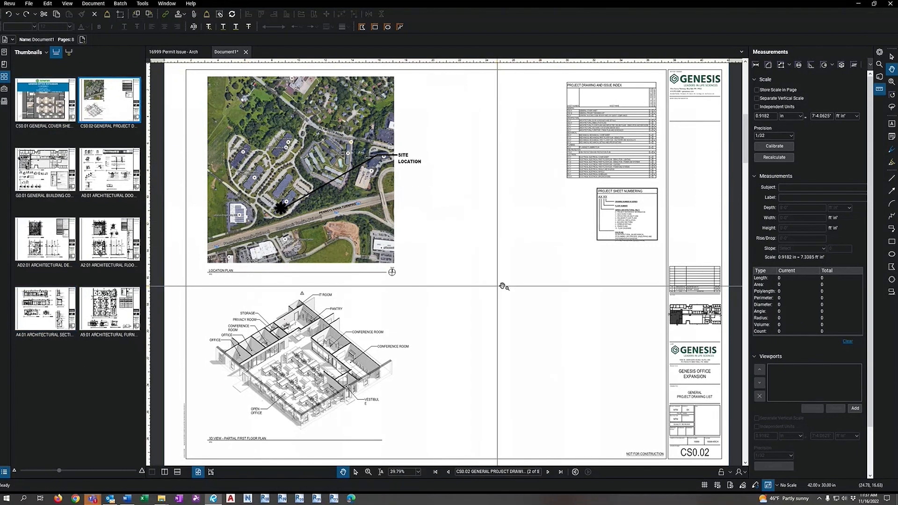
{"action": "left_click", "coordinate": [107, 186]}
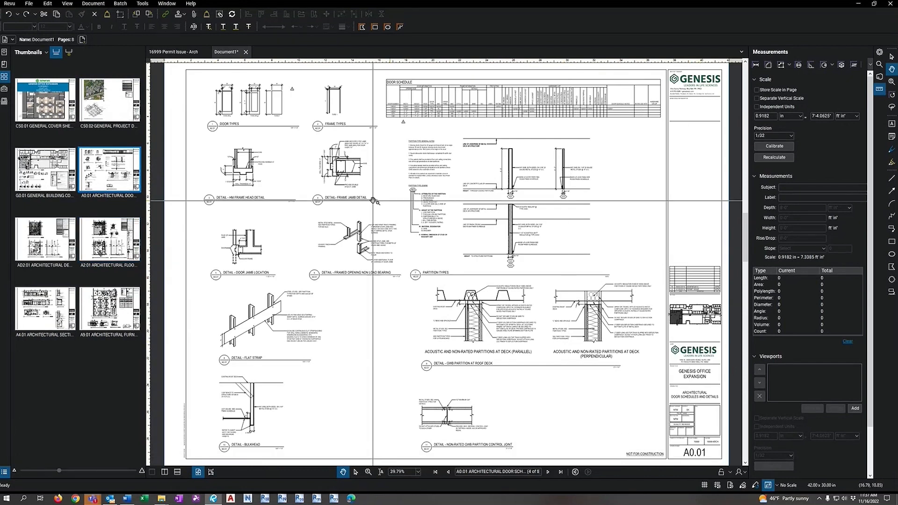
{"action": "left_click", "coordinate": [52, 309]}
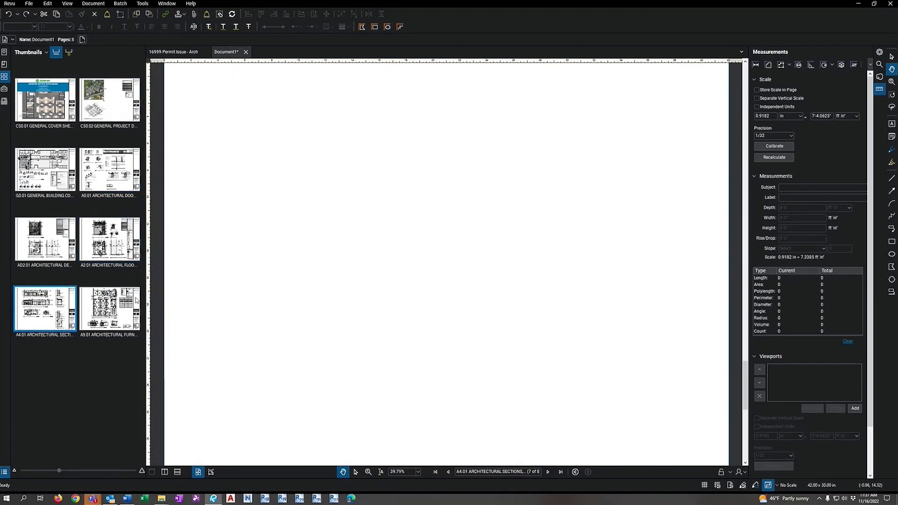
- Start a new batch link from the open files, including only Document1.pdf and excluding 16999 Permit Issue - Arch.pdf
{"action": "left_click", "coordinate": [121, 4]}
{"action": "mouse_move", "coordinate": [130, 84]}
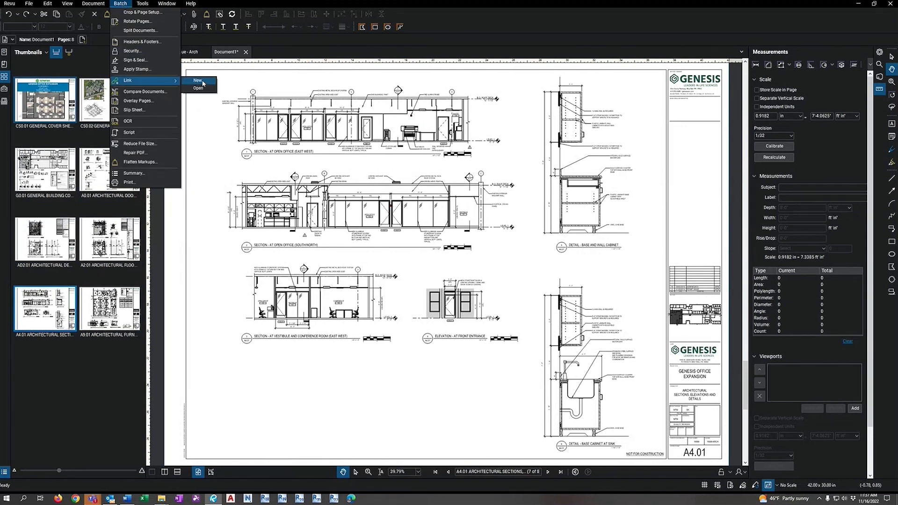
{"action": "left_click", "coordinate": [201, 81]}
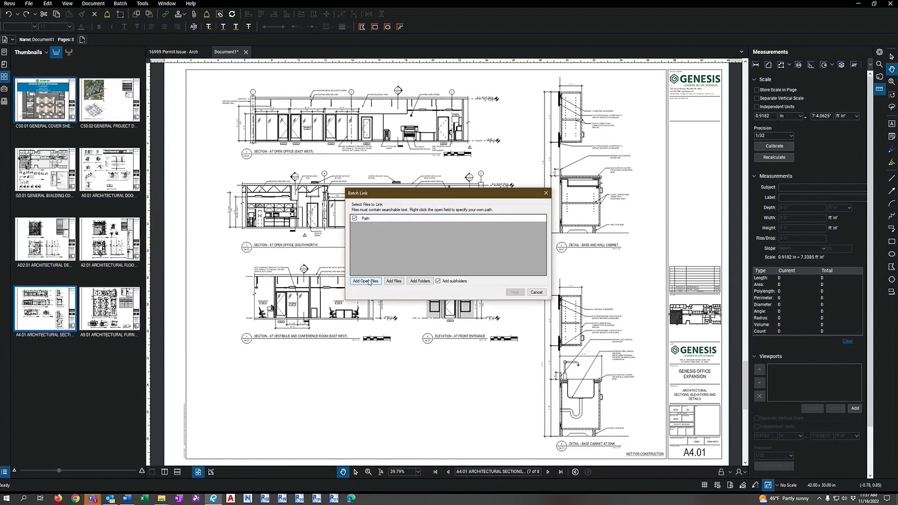
{"action": "left_click", "coordinate": [365, 281]}
{"action": "left_click", "coordinate": [354, 226]}
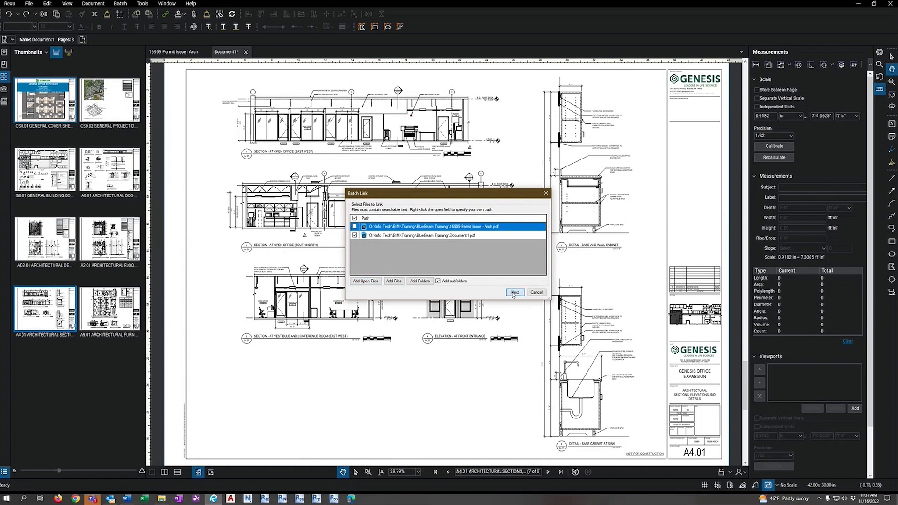
{"action": "left_click", "coordinate": [514, 293]}
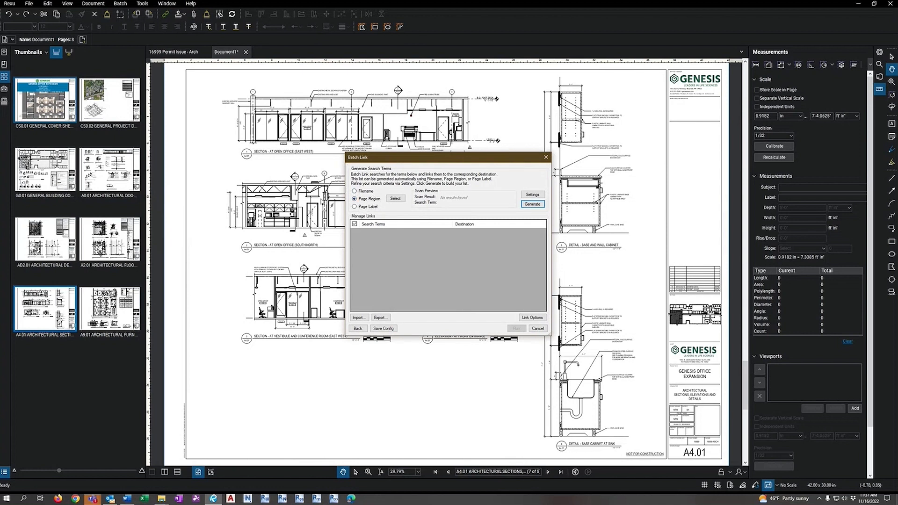
- Define the drawing number in sheet A4.01's title block as the page region, and generate the link search terms from it
{"action": "left_click", "coordinate": [395, 199]}
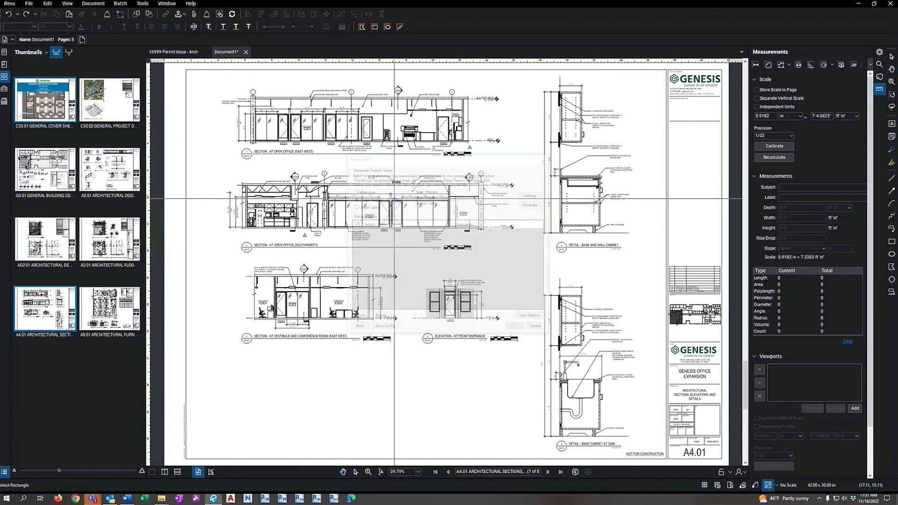
{"action": "scroll", "coordinate": [695, 450], "scroll_direction": "up", "scroll_amount": 1}
{"action": "scroll", "coordinate": [695, 449], "scroll_direction": "up", "scroll_amount": 8}
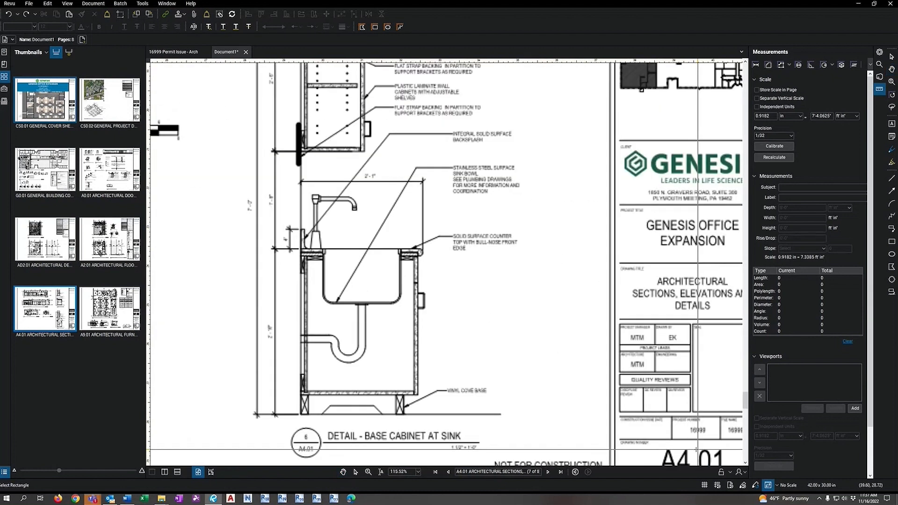
{"action": "mouse_move", "coordinate": [384, 311]}
{"action": "left_mouse_down"}
{"action": "mouse_move", "coordinate": [468, 347]}
{"action": "mouse_move", "coordinate": [604, 361]}
{"action": "left_mouse_up"}
{"action": "left_click", "coordinate": [477, 274]}
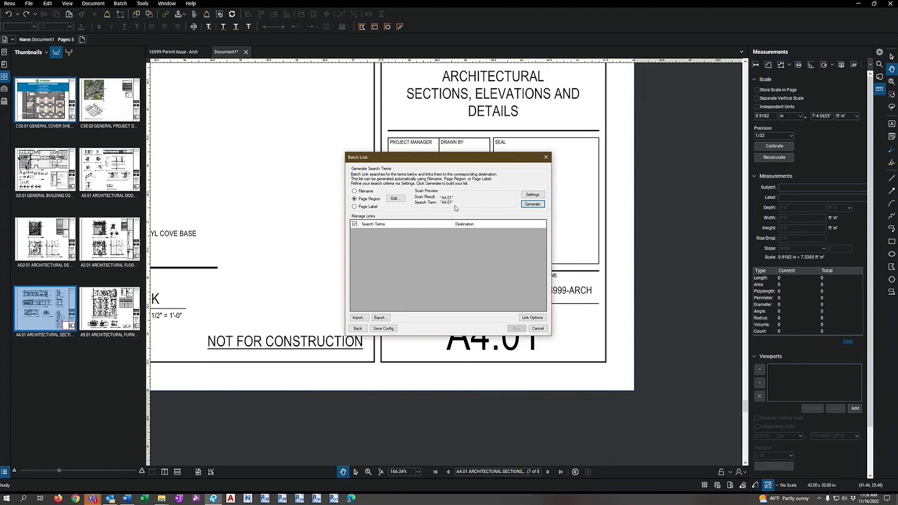
{"action": "left_click", "coordinate": [532, 204]}
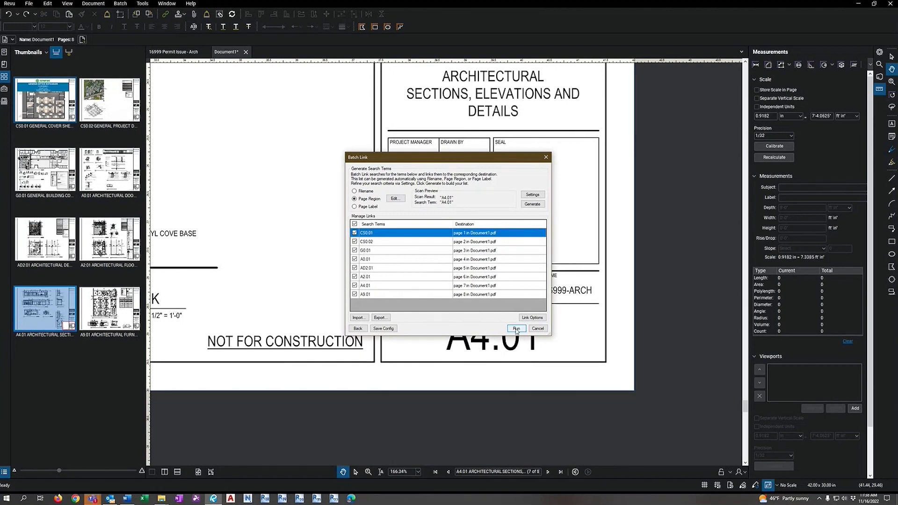
- Keep the yellow Highlight style in the link options, run the batch link on all listed sheets, and finish it
{"action": "left_click", "coordinate": [526, 318]}
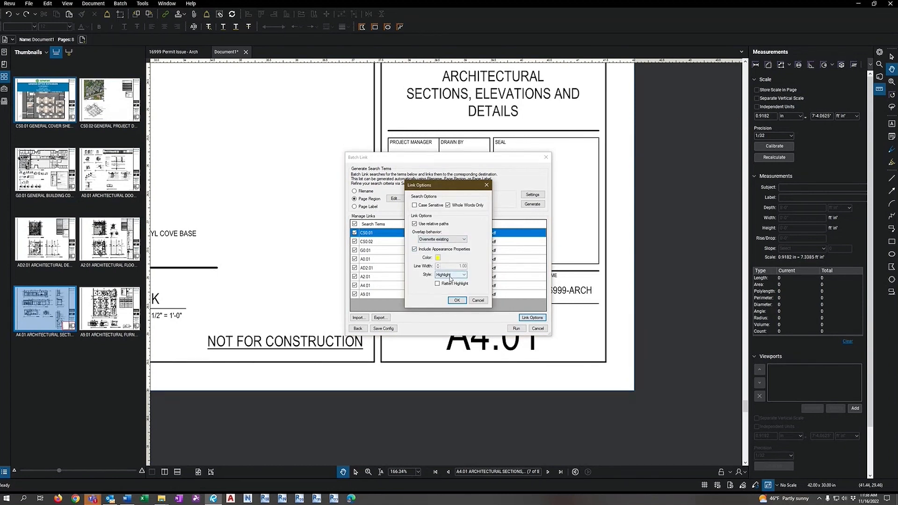
{"action": "left_click", "coordinate": [445, 274]}
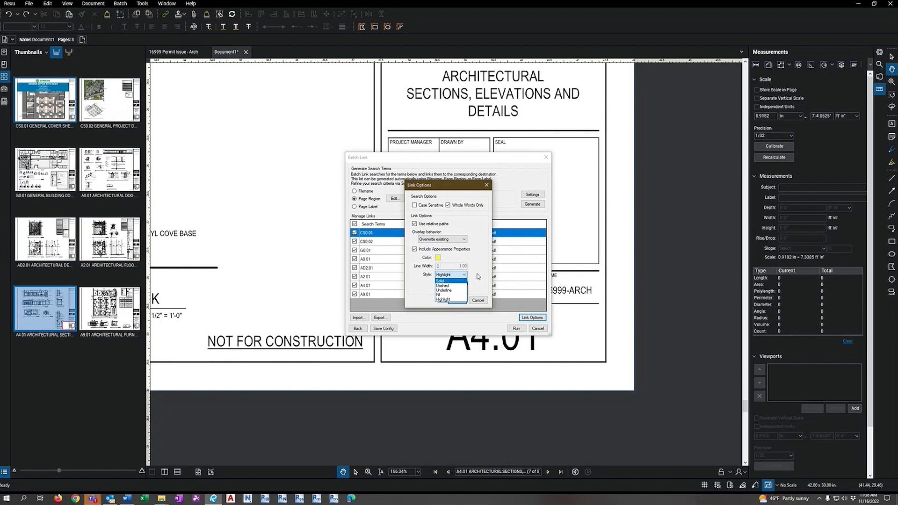
{"action": "left_click", "coordinate": [479, 277]}
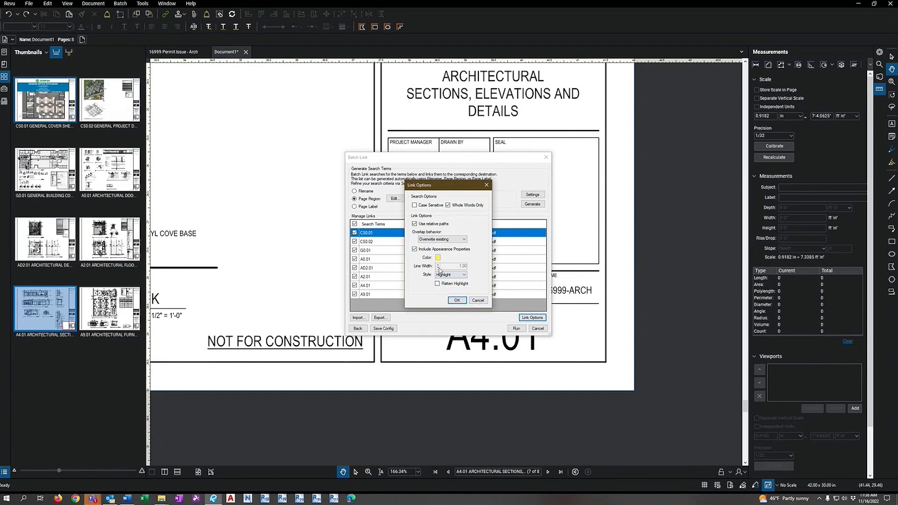
{"action": "left_click", "coordinate": [457, 301]}
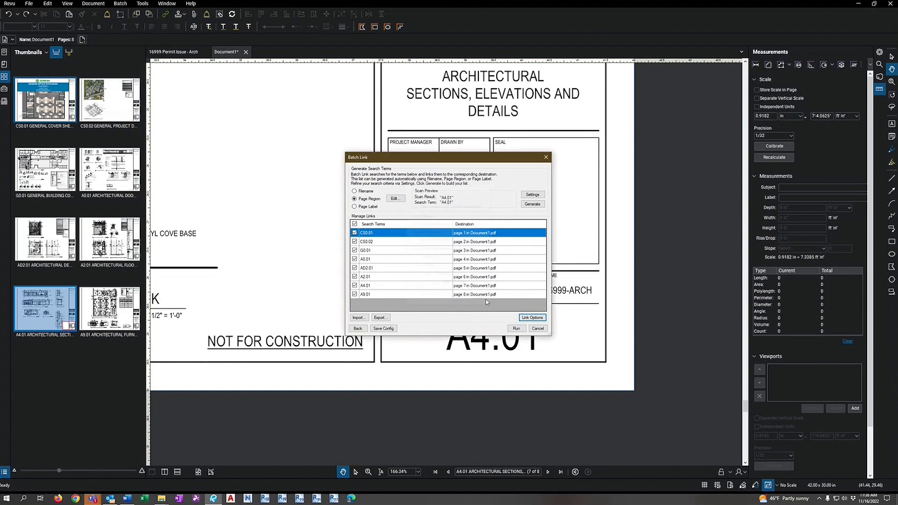
{"action": "left_click", "coordinate": [517, 328]}
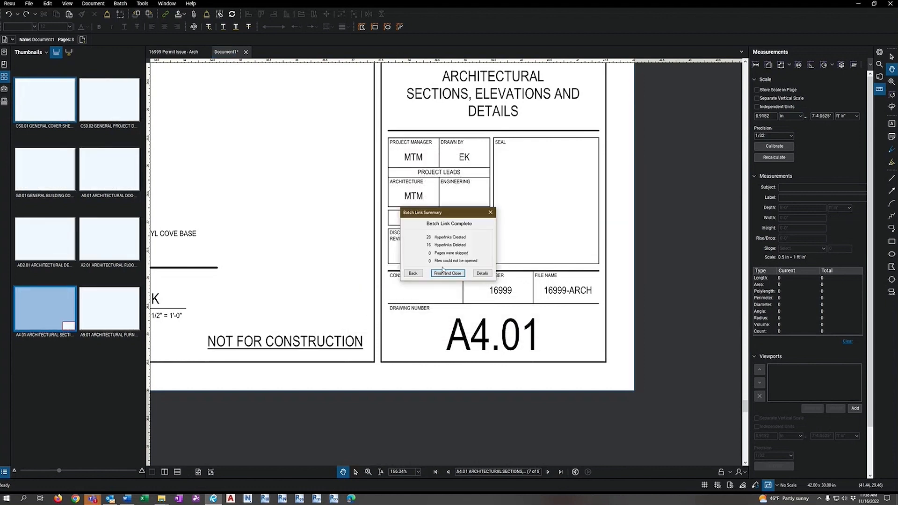
{"action": "left_click", "coordinate": [446, 274]}
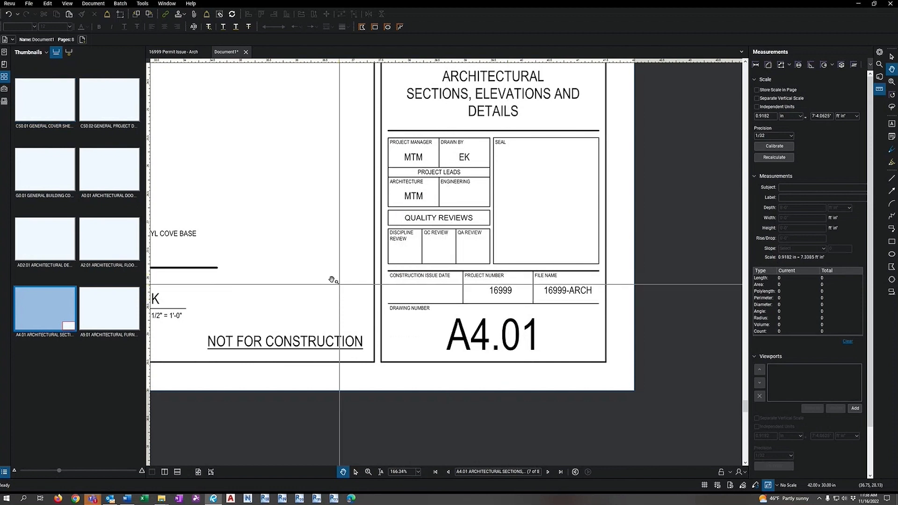
- Check sheets A4.01 and A2.01 for highlighted sheet references, looking closely at the vestibule area of the first floor plan
{"action": "scroll", "coordinate": [332, 281], "scroll_direction": "down", "scroll_amount": 5}
{"action": "mouse_move", "coordinate": [486, 297]}
{"action": "left_mouse_down"}
{"action": "mouse_move", "coordinate": [535, 343]}
{"action": "mouse_move", "coordinate": [664, 393]}
{"action": "left_mouse_up"}
{"action": "scroll", "coordinate": [609, 335], "scroll_direction": "down", "scroll_amount": 1}
{"action": "left_click_drag", "start_coordinate": [552, 322], "coordinate": [380, 309]}
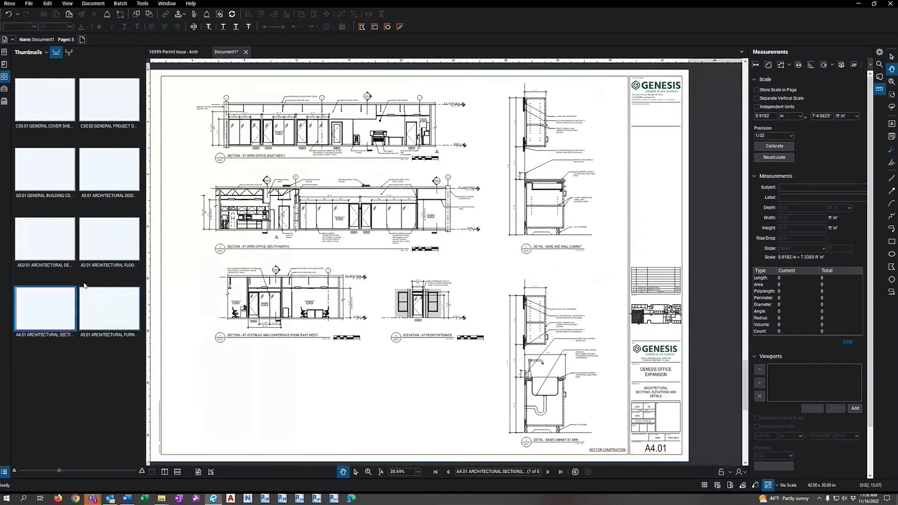
{"action": "left_click", "coordinate": [111, 248]}
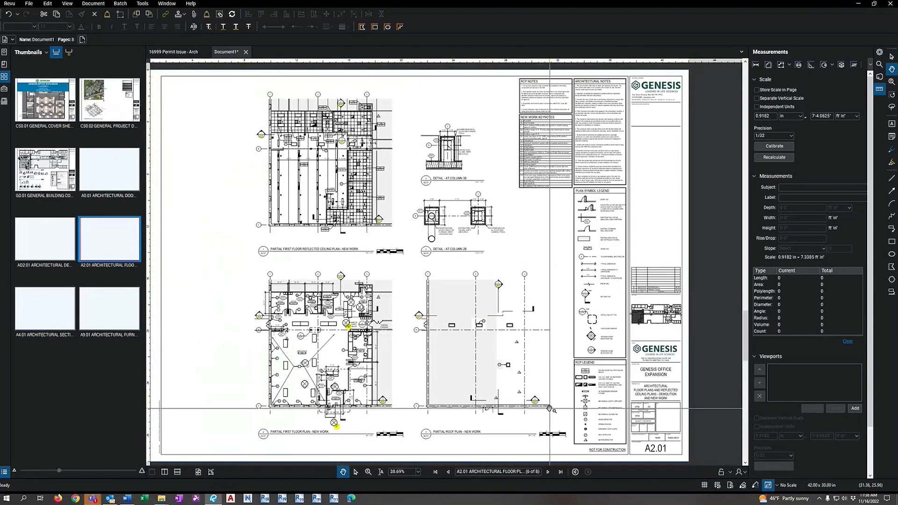
{"action": "scroll", "coordinate": [339, 422], "scroll_direction": "up", "scroll_amount": 5}
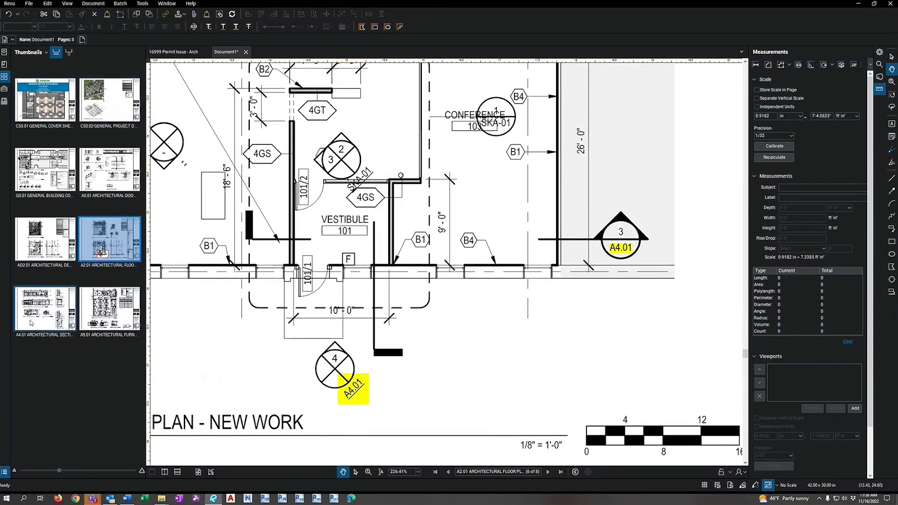
{"action": "left_click", "coordinate": [31, 322]}
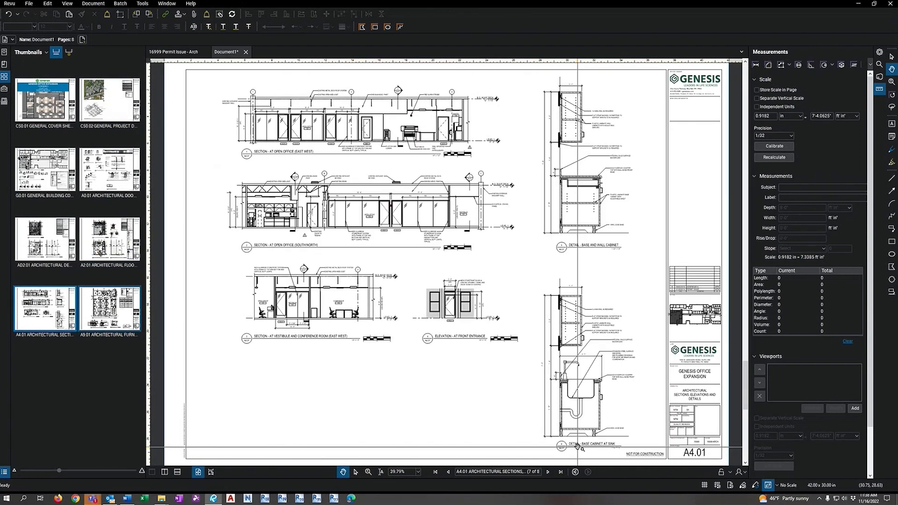
- Examine the linked sheet numbers in the drawing index on sheet CS0.02, and follow the A2.01 link
{"action": "left_click", "coordinate": [113, 106]}
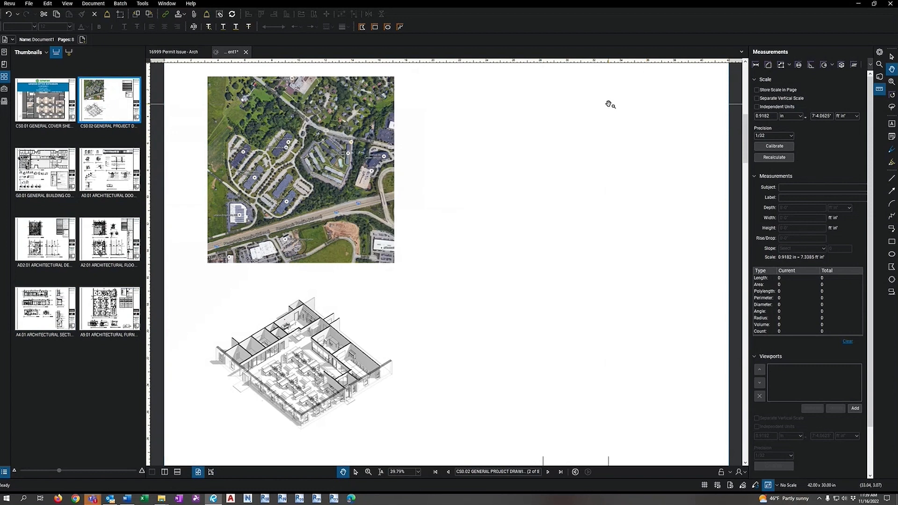
{"action": "scroll", "coordinate": [608, 103], "scroll_direction": "up", "scroll_amount": 8}
{"action": "scroll", "coordinate": [589, 117], "scroll_direction": "down", "scroll_amount": 3}
{"action": "left_click_drag", "start_coordinate": [465, 218], "coordinate": [410, 242]}
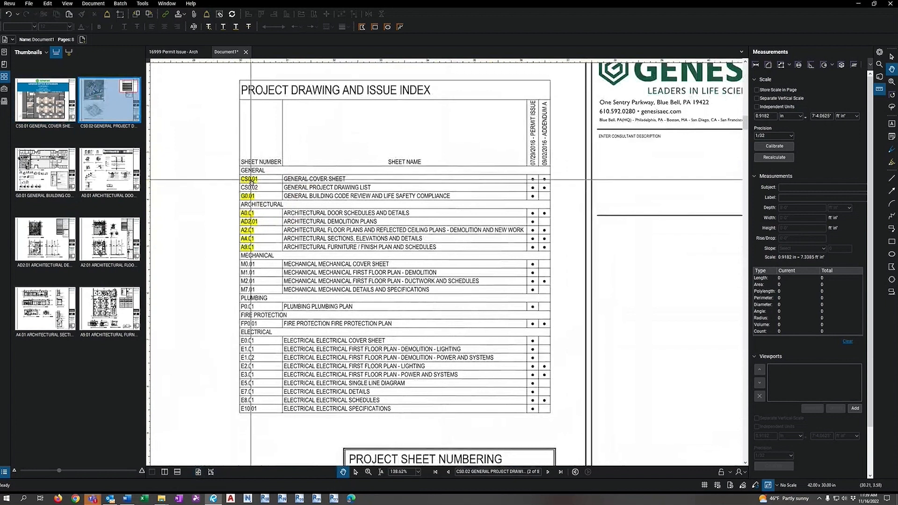
{"action": "left_click", "coordinate": [245, 229]}
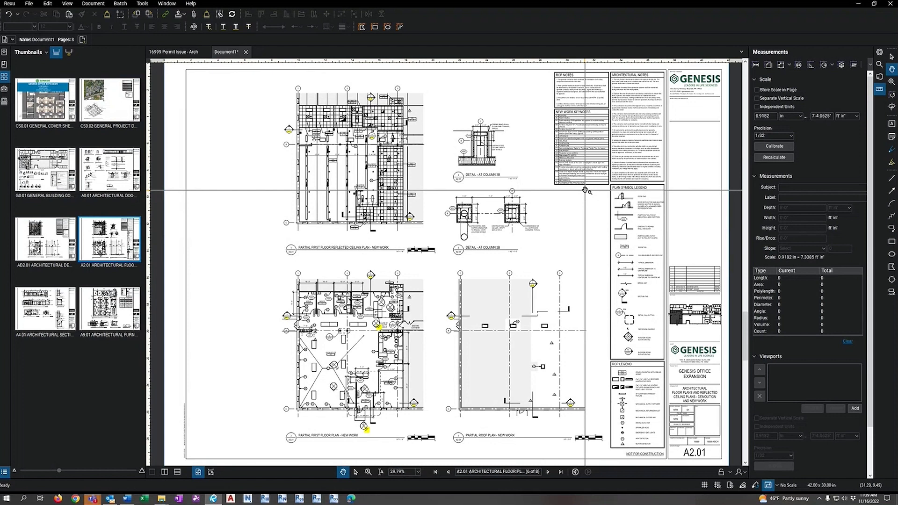
- Close Document1 without saving its changes
{"action": "left_click", "coordinate": [245, 52]}
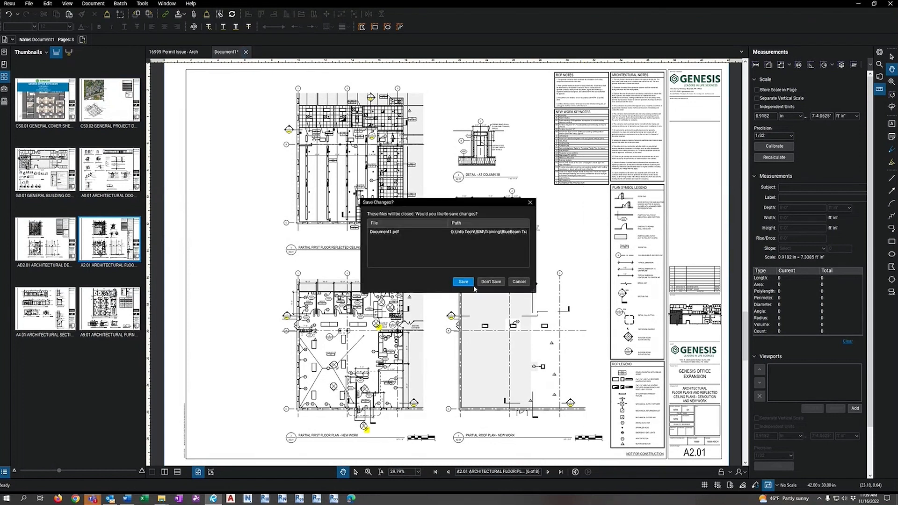
{"action": "left_click", "coordinate": [490, 282]}
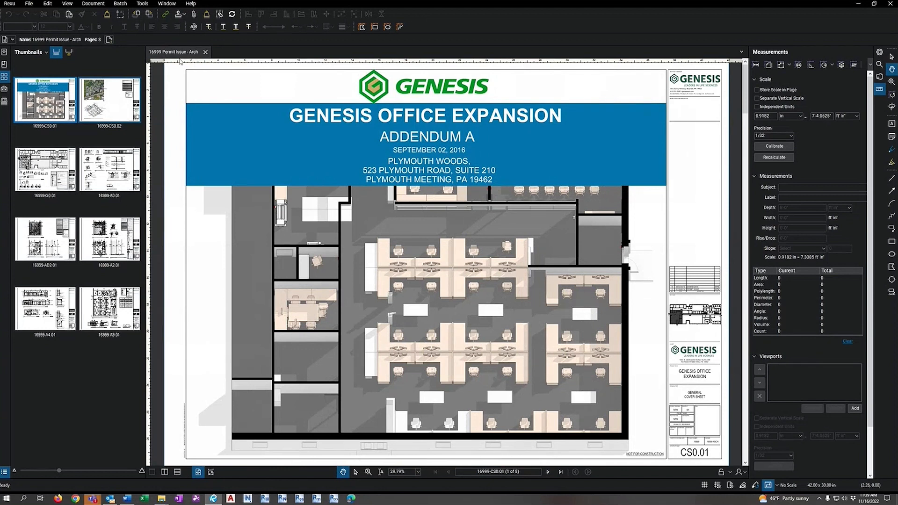
- Start a document comparison with 16999A201-Review Issue from the Compare & Overlay folder as Document A
{"action": "left_click", "coordinate": [94, 4]}
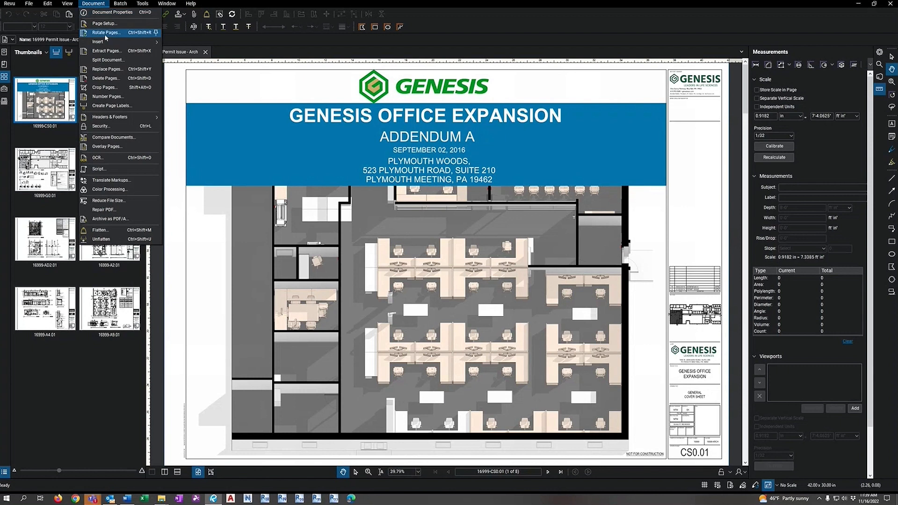
{"action": "left_click", "coordinate": [113, 138]}
{"action": "left_click_drag", "start_coordinate": [418, 173], "coordinate": [400, 172]}
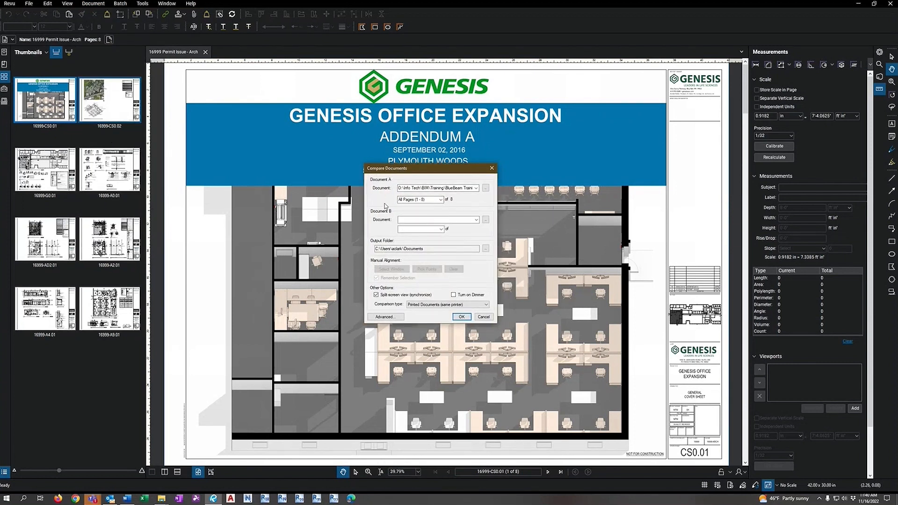
{"action": "left_click", "coordinate": [486, 188]}
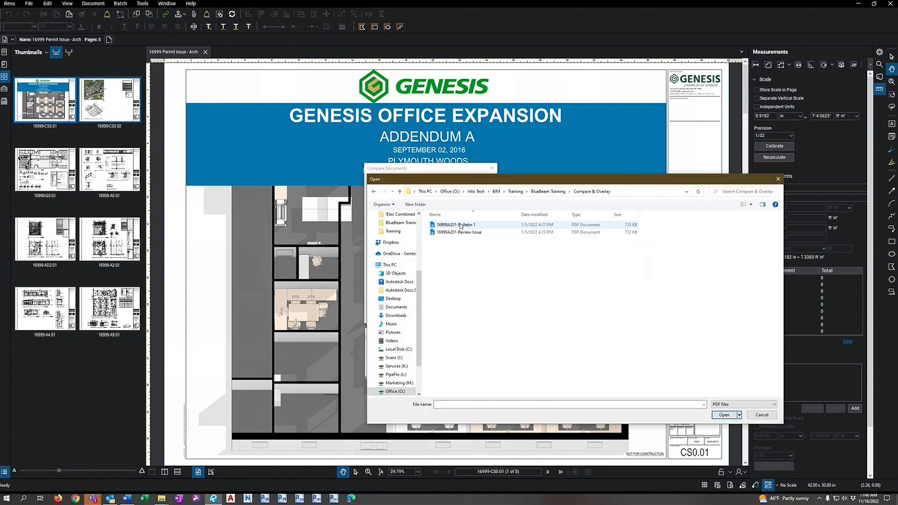
{"action": "left_click", "coordinate": [463, 232]}
{"action": "left_click", "coordinate": [723, 415]}
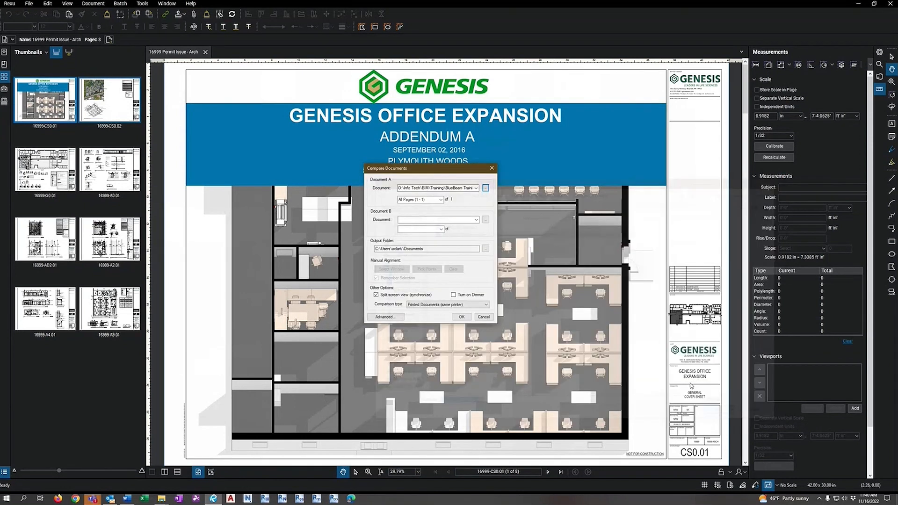
- Choose 16999A201-Bulletin 1 as Document B and run the comparison with split-screen view and the Printed Documents type
{"action": "left_click", "coordinate": [486, 221]}
{"action": "left_click", "coordinate": [456, 225]}
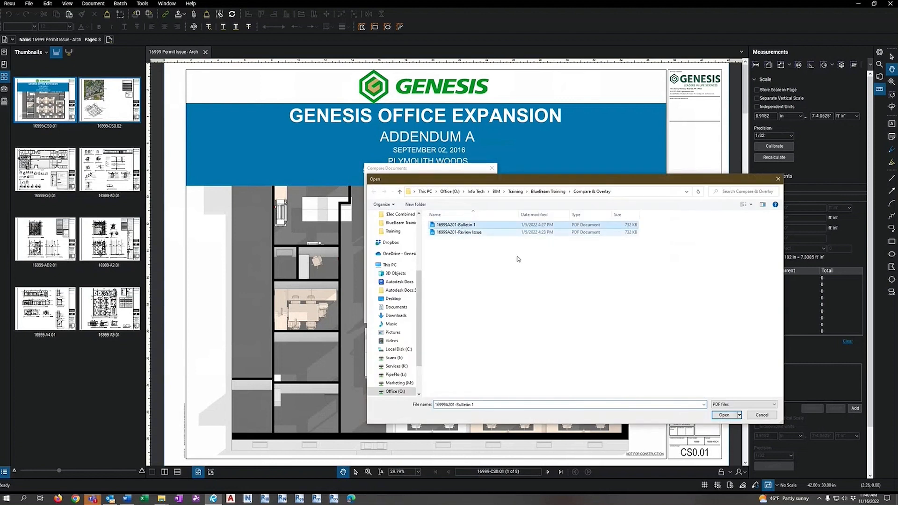
{"action": "left_click", "coordinate": [725, 415]}
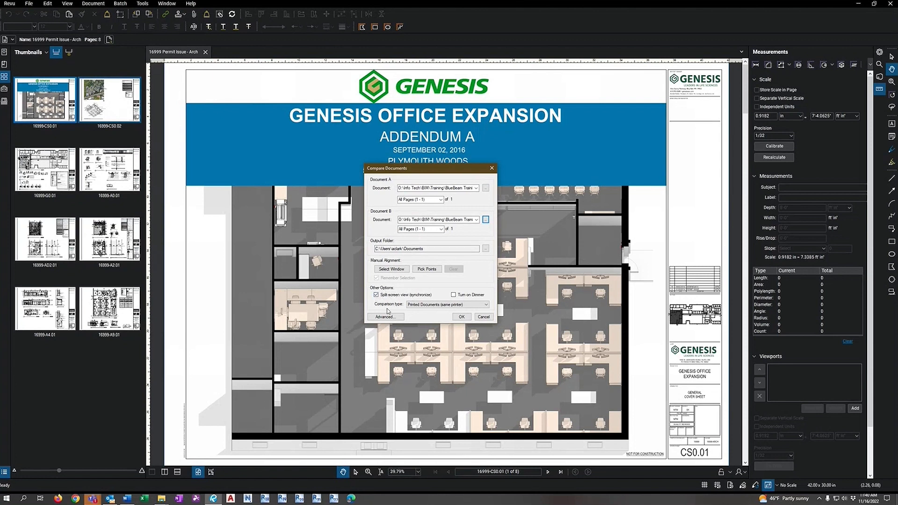
{"action": "left_click", "coordinate": [460, 317]}
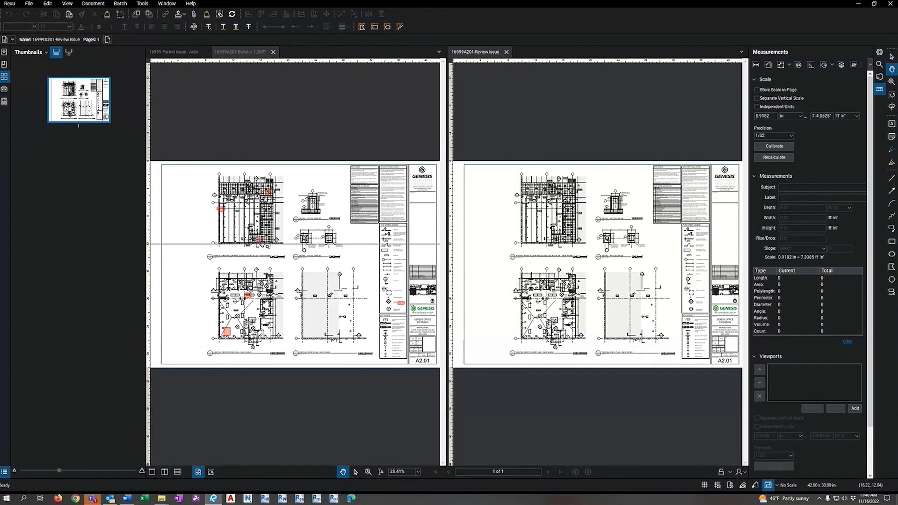
- Examine the clouded differences in the plan symbol legend and in Open Office 102 against the review issue
{"action": "left_click", "coordinate": [249, 299]}
{"action": "left_click", "coordinate": [264, 307]}
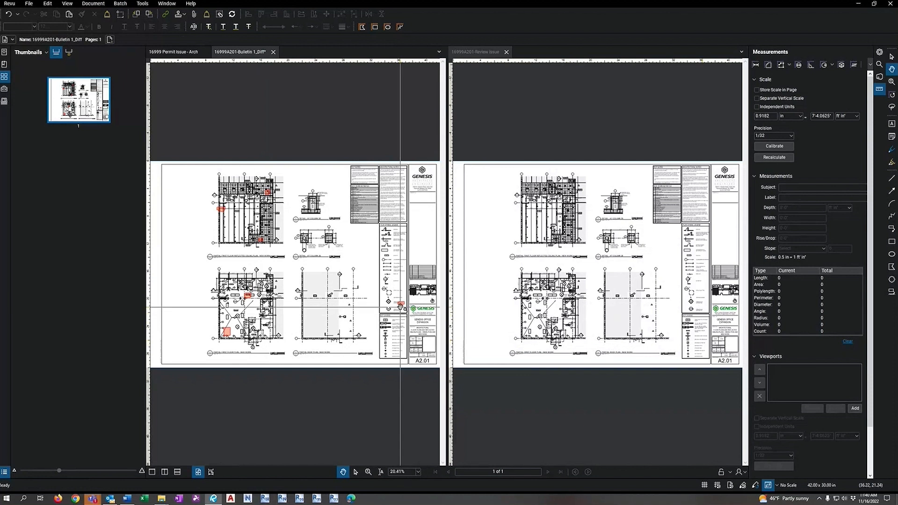
{"action": "scroll", "coordinate": [412, 303], "scroll_direction": "up", "scroll_amount": 6}
{"action": "scroll", "coordinate": [375, 294], "scroll_direction": "up", "scroll_amount": 3}
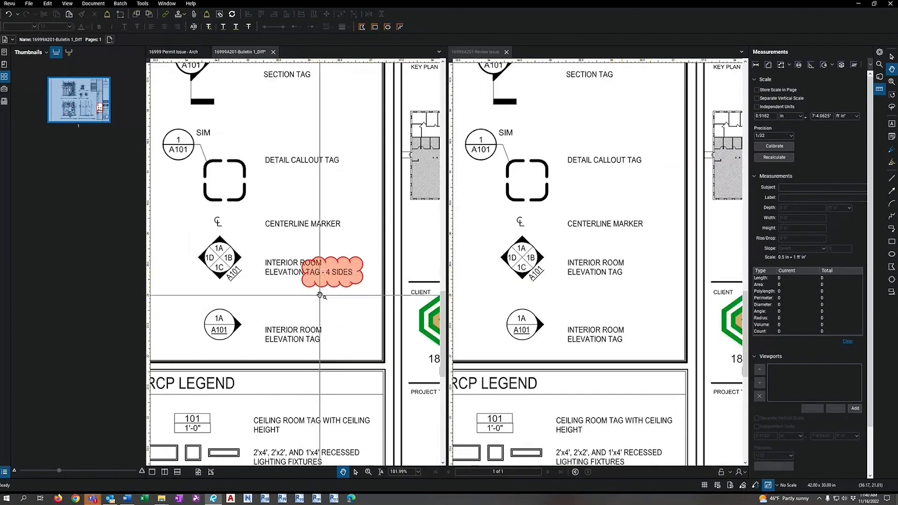
{"action": "scroll", "coordinate": [335, 301], "scroll_direction": "down", "scroll_amount": 7}
{"action": "scroll", "coordinate": [261, 317], "scroll_direction": "up", "scroll_amount": 5}
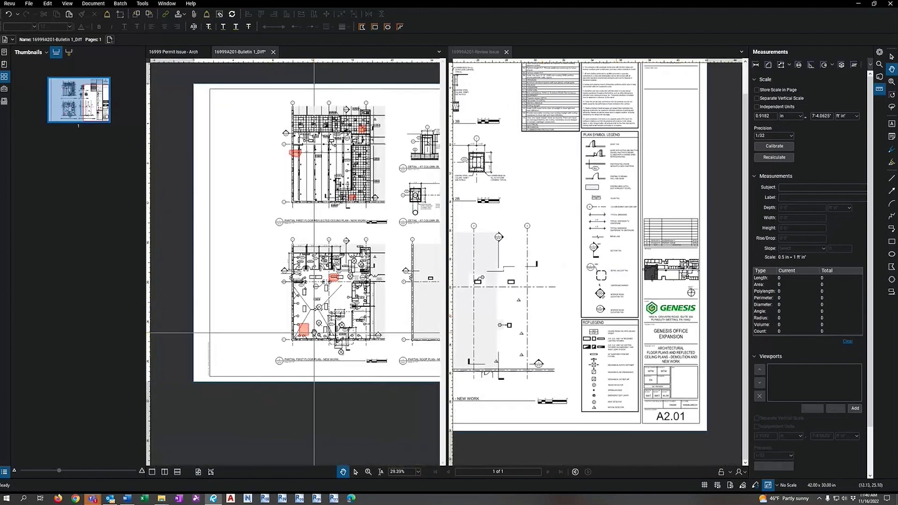
{"action": "scroll", "coordinate": [308, 338], "scroll_direction": "up", "scroll_amount": 2}
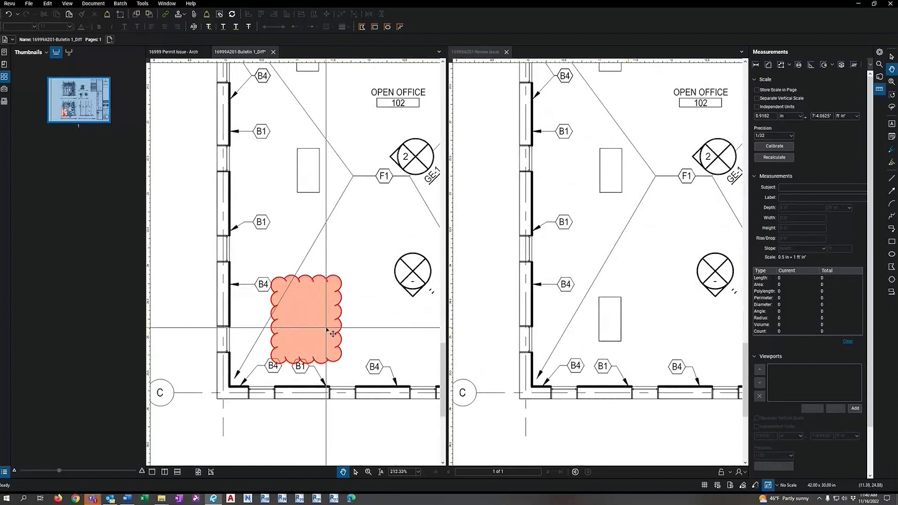
{"action": "scroll", "coordinate": [333, 333], "scroll_direction": "down", "scroll_amount": 6}
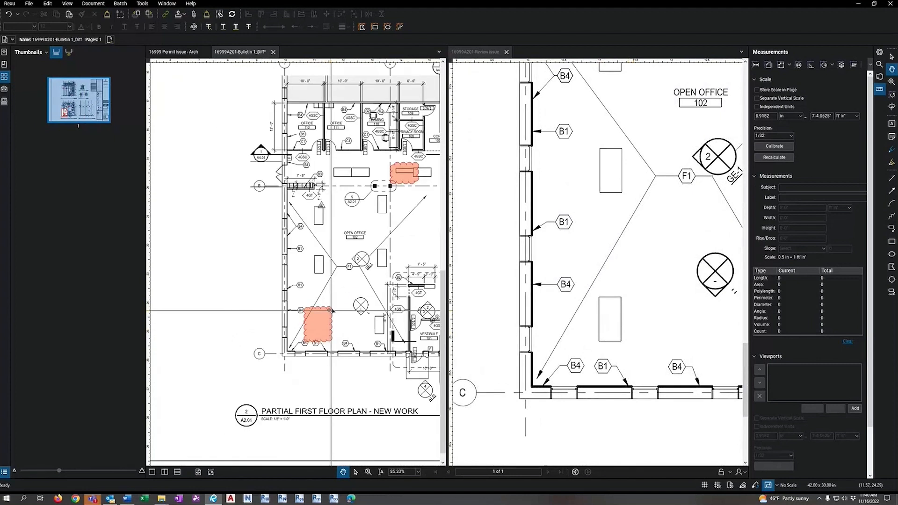
- Examine the clouded differences in the partial first floor plan and reflected ceiling plan against the review issue
{"action": "scroll", "coordinate": [344, 276], "scroll_direction": "down", "scroll_amount": 1}
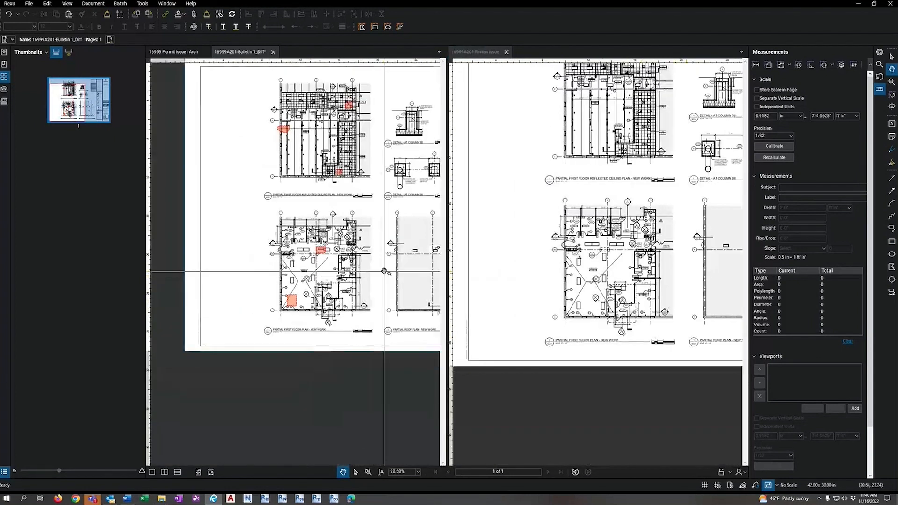
{"action": "scroll", "coordinate": [295, 280], "scroll_direction": "up", "scroll_amount": 4}
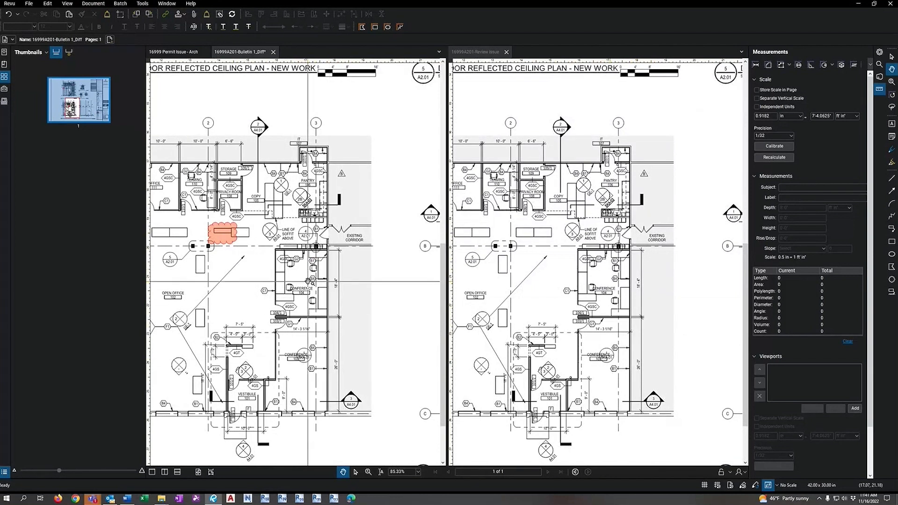
{"action": "scroll", "coordinate": [334, 264], "scroll_direction": "down", "scroll_amount": 4}
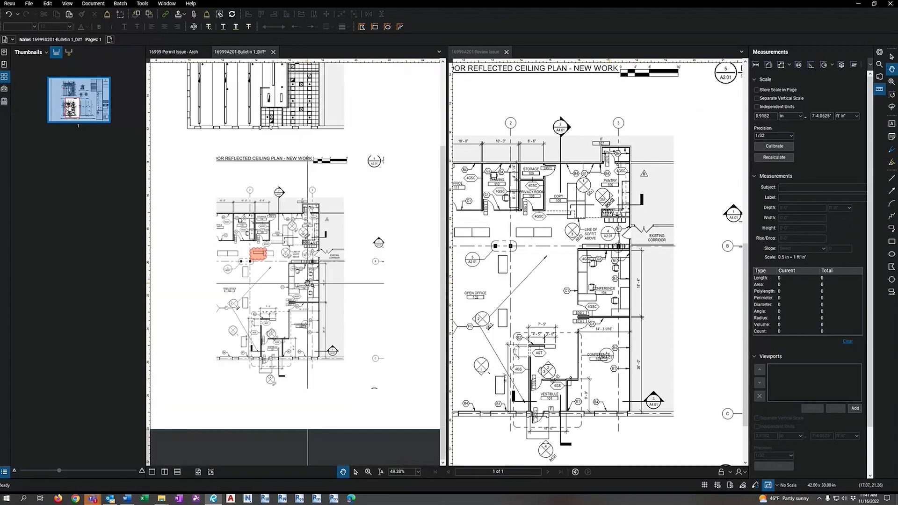
{"action": "scroll", "coordinate": [242, 198], "scroll_direction": "down", "scroll_amount": 2}
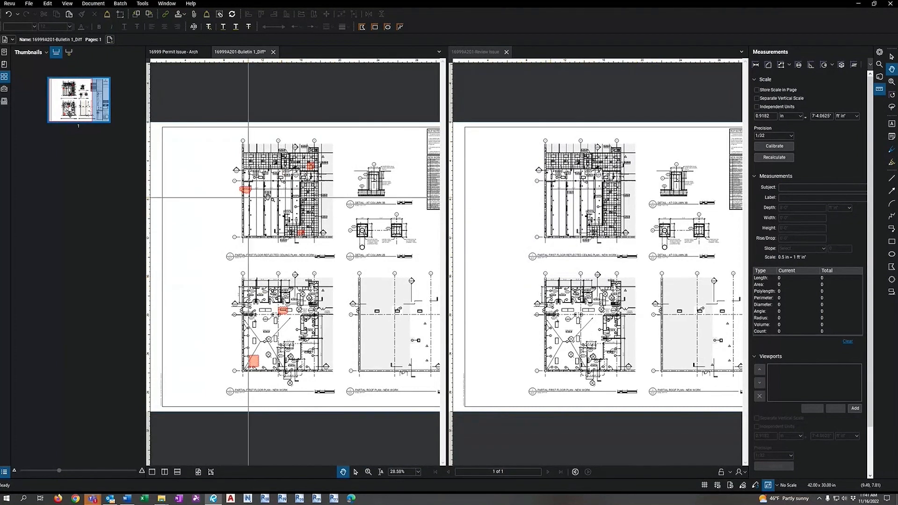
{"action": "scroll", "coordinate": [312, 166], "scroll_direction": "up", "scroll_amount": 10}
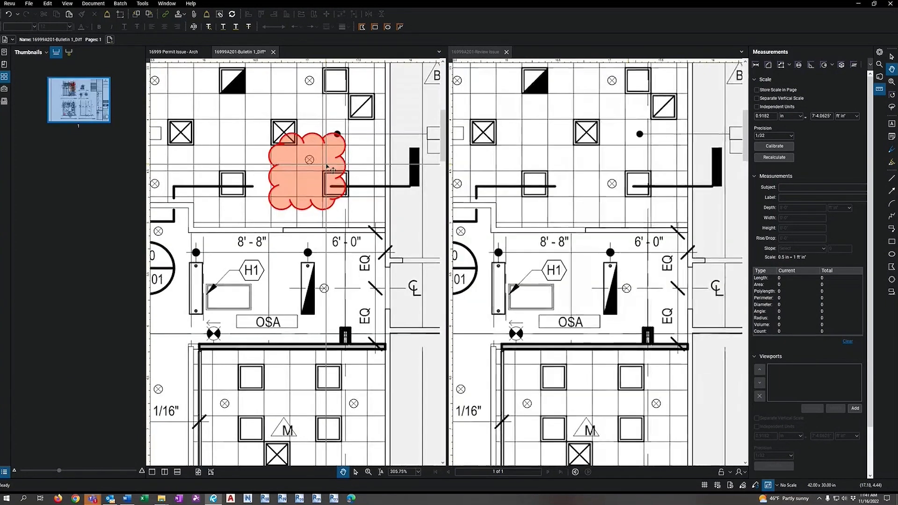
{"action": "scroll", "coordinate": [306, 174], "scroll_direction": "down", "scroll_amount": 10}
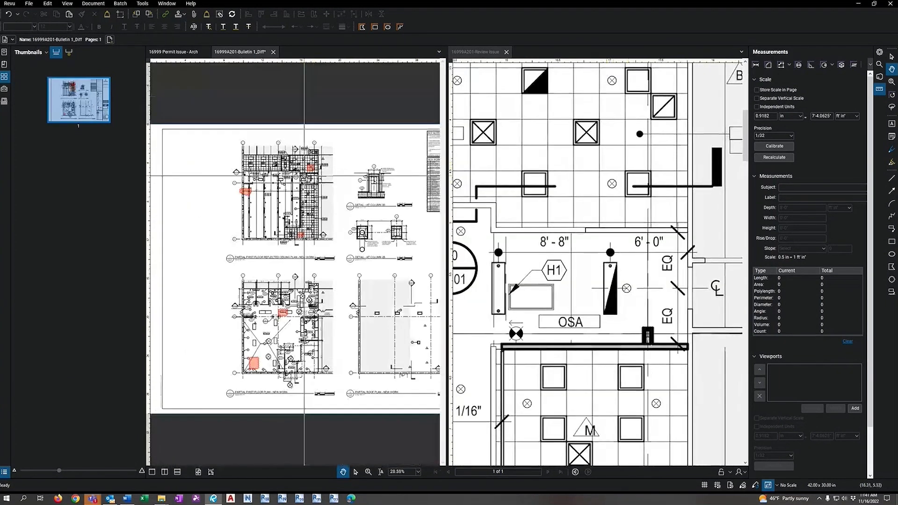
{"action": "scroll", "coordinate": [301, 234], "scroll_direction": "up", "scroll_amount": 9}
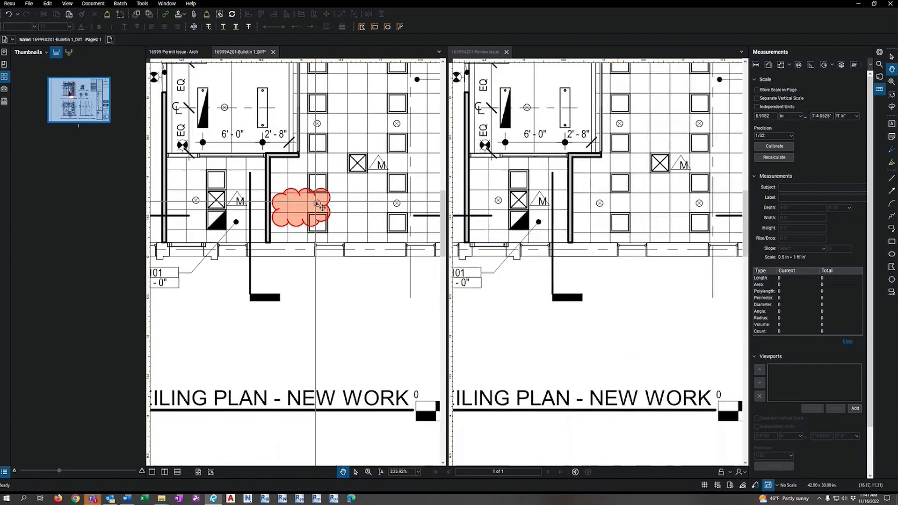
{"action": "scroll", "coordinate": [318, 208], "scroll_direction": "down", "scroll_amount": 7}
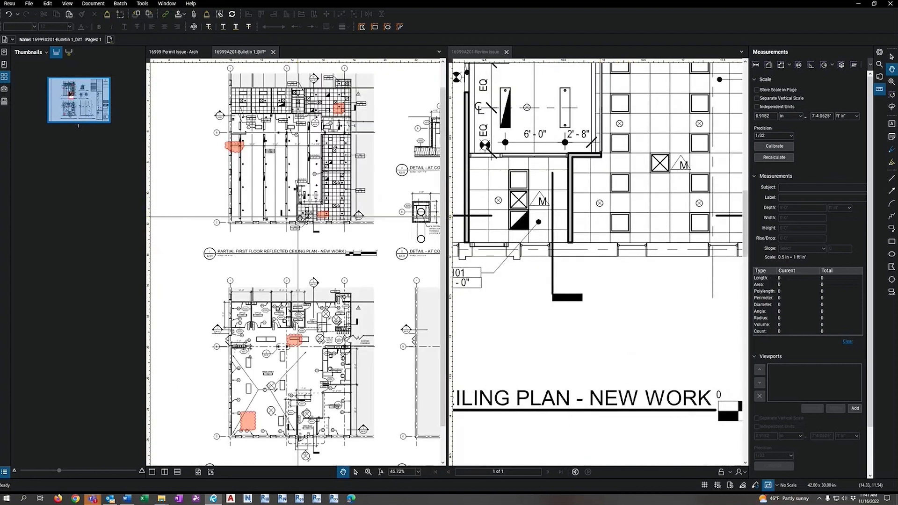
{"action": "left_click", "coordinate": [198, 472]}
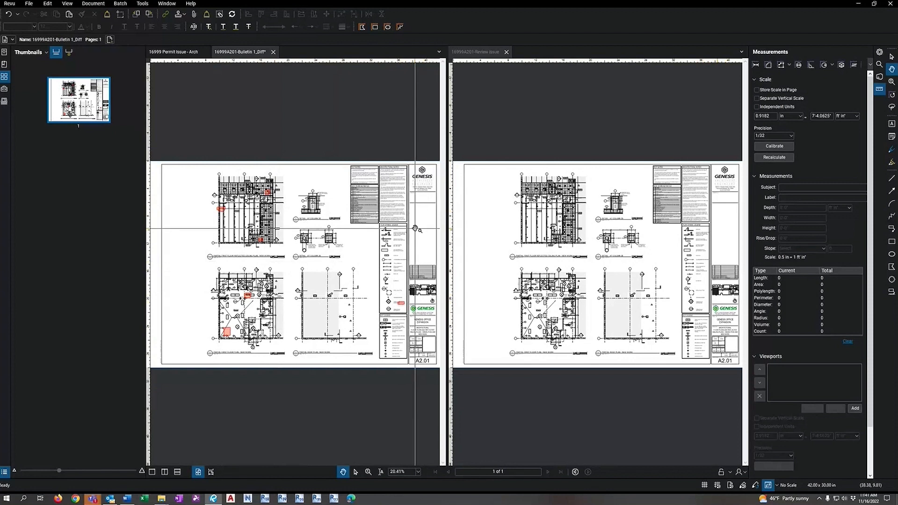
- Close the comparison result without saving and the review issue drawing, and hide the markups list
{"action": "left_click", "coordinate": [273, 54]}
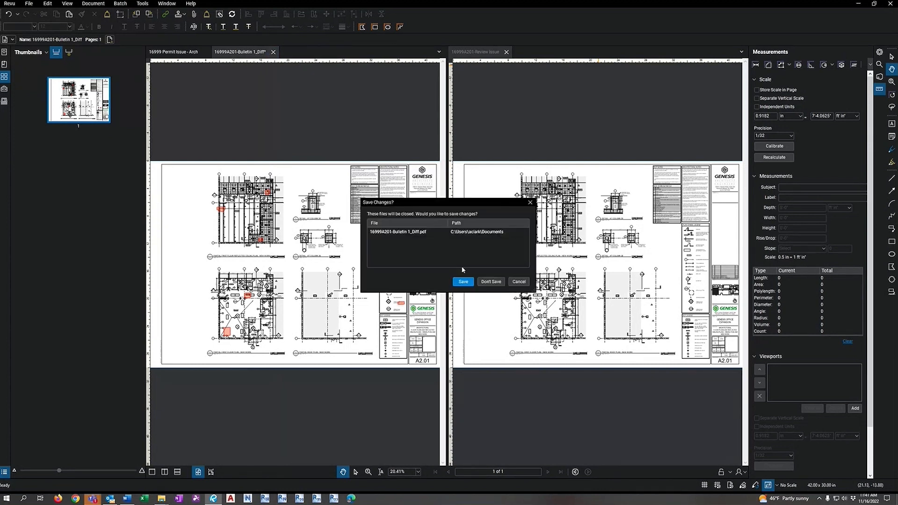
{"action": "left_click", "coordinate": [490, 283]}
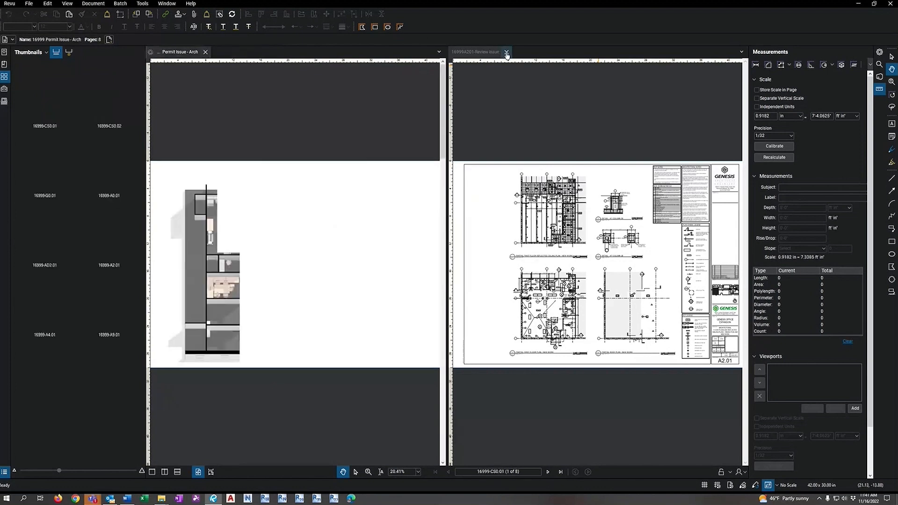
{"action": "left_click", "coordinate": [506, 52]}
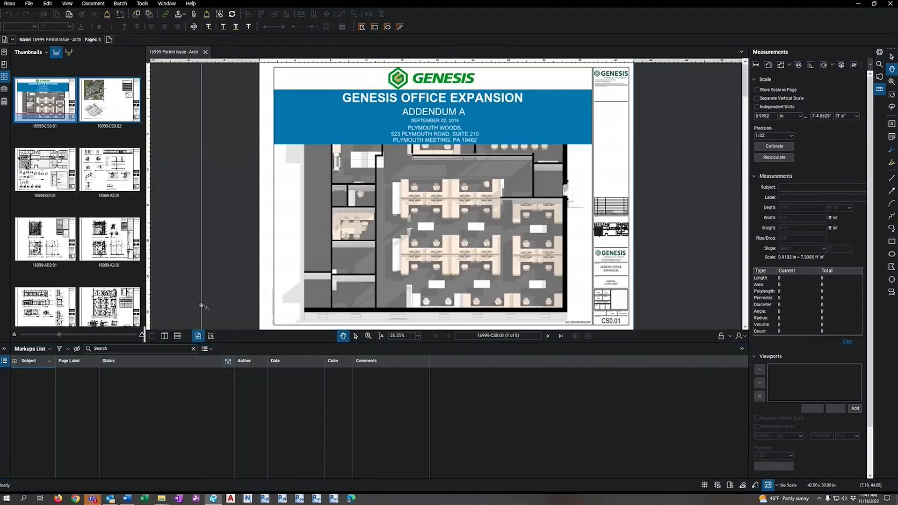
{"action": "left_click", "coordinate": [3, 362]}
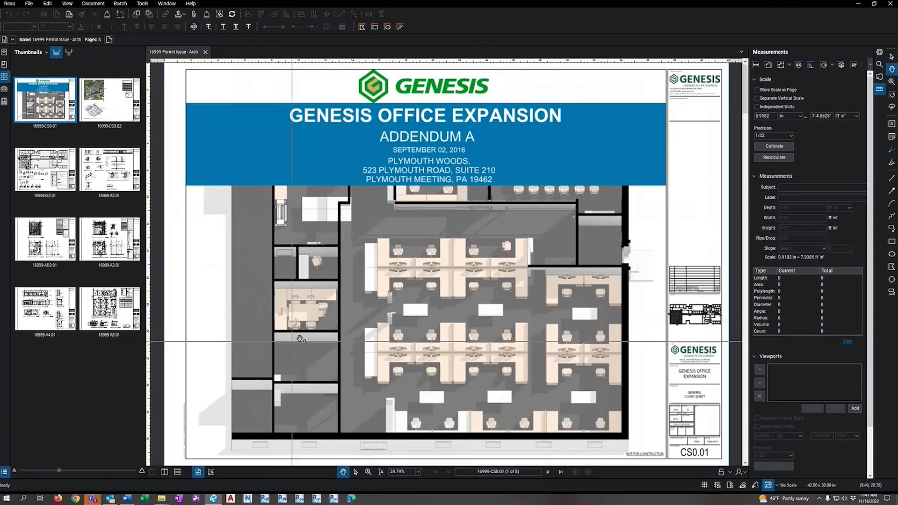
- Start a page overlay and add 16999A201-Bulletin 1 and 16999A201-Review Issue from the Compare & Overlay folder
{"action": "left_click", "coordinate": [93, 3]}
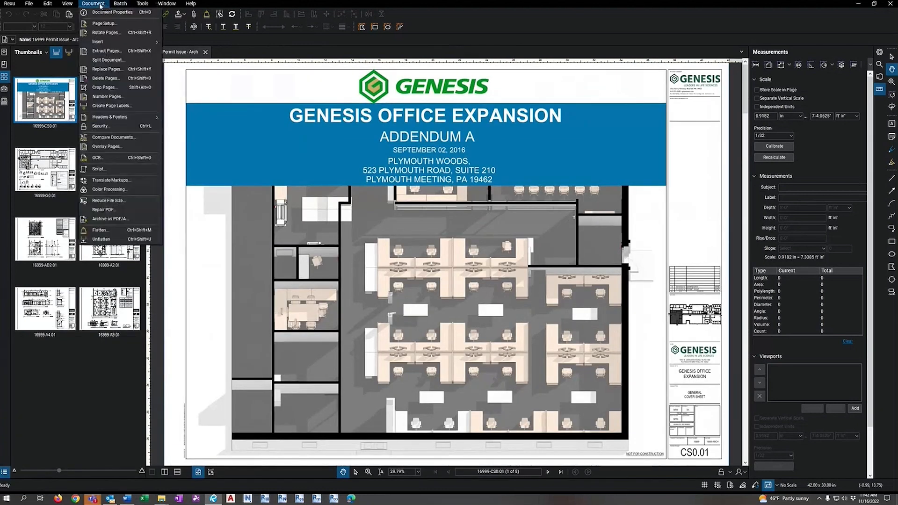
{"action": "left_click", "coordinate": [111, 149]}
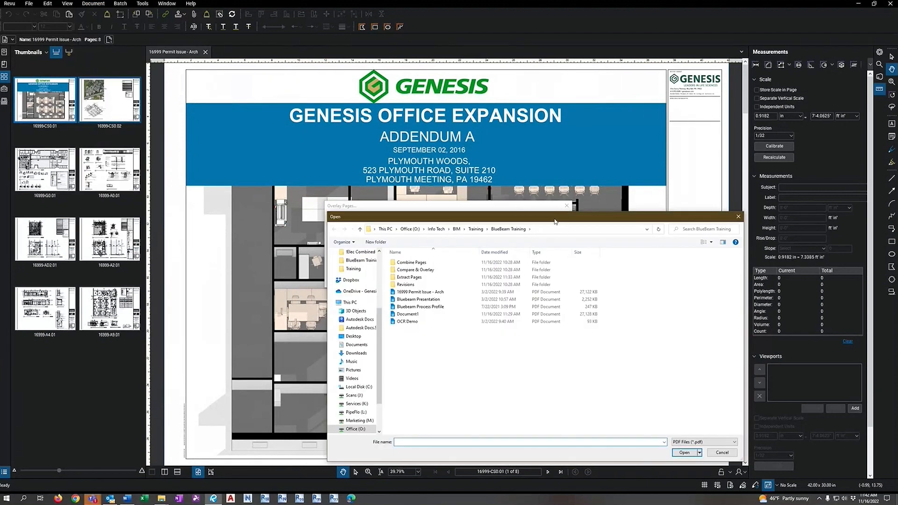
{"action": "left_click_drag", "start_coordinate": [556, 222], "coordinate": [897, 222]}
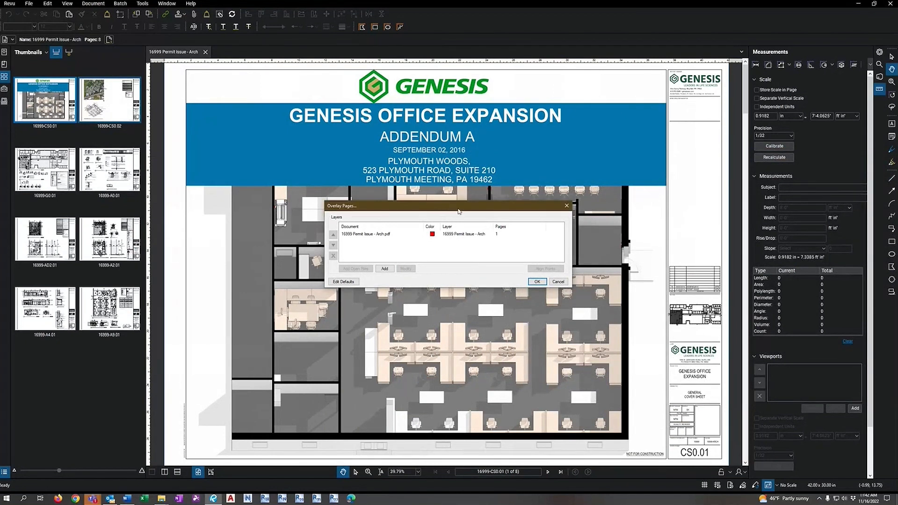
{"action": "left_click_drag", "start_coordinate": [459, 210], "coordinate": [413, 167]}
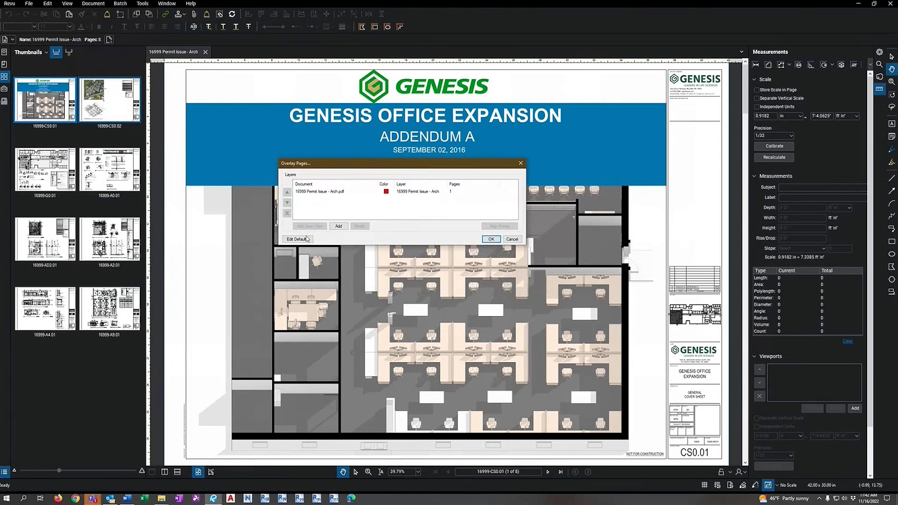
{"action": "left_click", "coordinate": [338, 226]}
{"action": "left_click", "coordinate": [370, 220]}
{"action": "left_click", "coordinate": [378, 231], "text": "ctrl"}
{"action": "key", "text": "Return"}
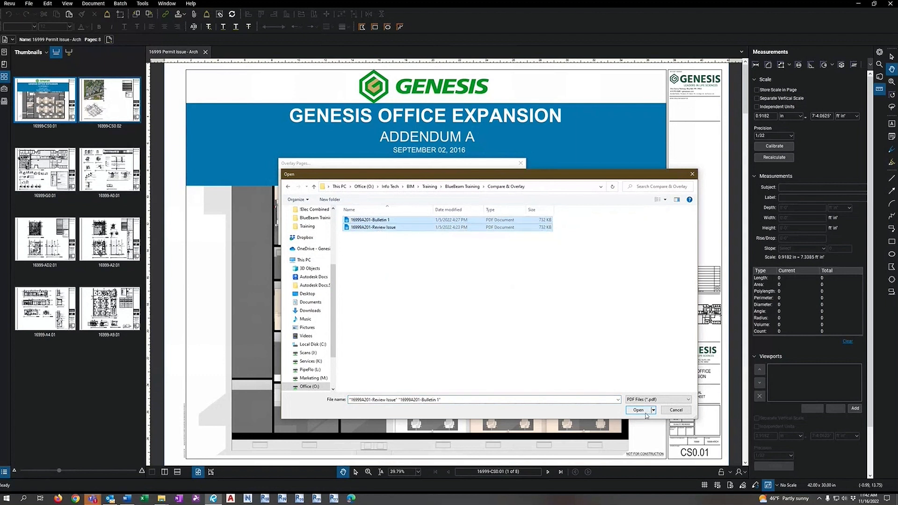
- Accept the Bulletin 1 layer in green and the Review Issue layer in orange, both with 100% opacity and Darken blend
{"action": "left_click_drag", "start_coordinate": [391, 121], "coordinate": [525, 106]}
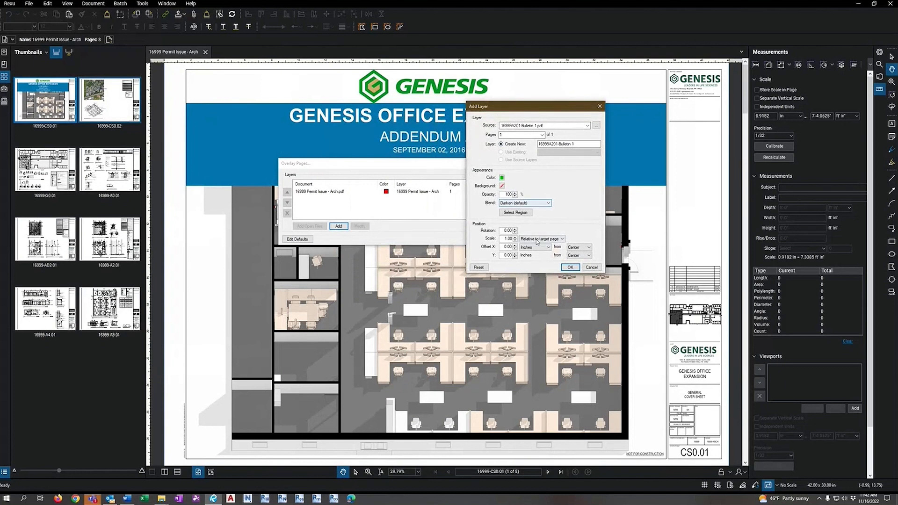
{"action": "left_click", "coordinate": [571, 267]}
{"action": "left_click_drag", "start_coordinate": [377, 121], "coordinate": [450, 141]}
{"action": "left_click", "coordinate": [441, 213]}
{"action": "left_click", "coordinate": [452, 238]}
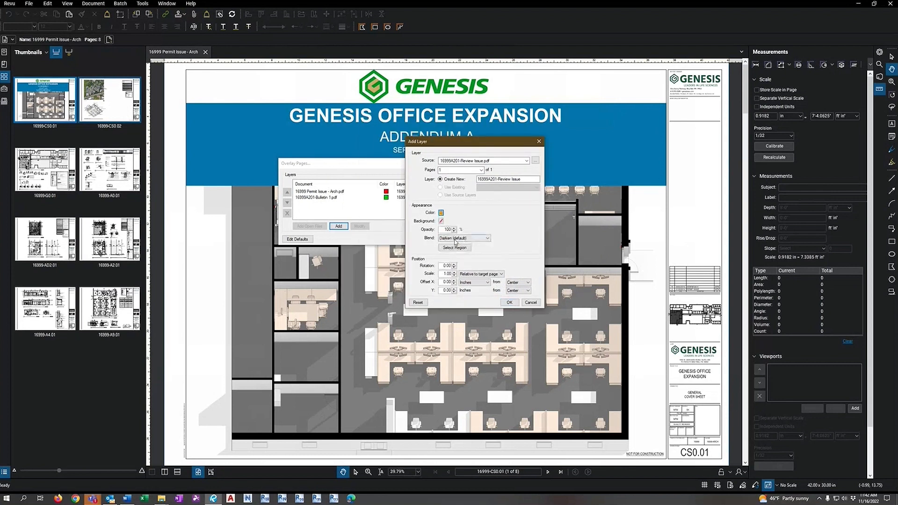
{"action": "left_click", "coordinate": [510, 302]}
- Remove the 16999 Permit Issue - Arch layer and create the overlay with Review Issue listed above Bulletin 1
{"action": "left_click", "coordinate": [318, 192]}
{"action": "left_click", "coordinate": [288, 213]}
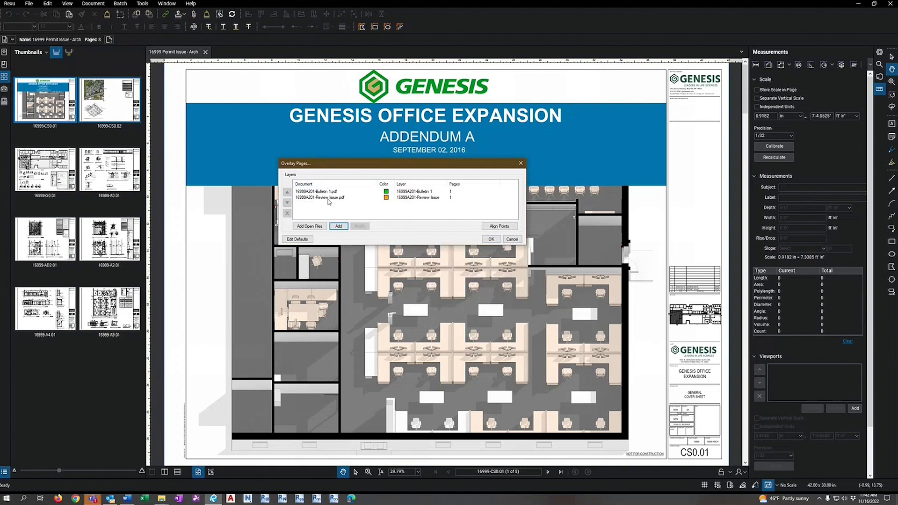
{"action": "left_click", "coordinate": [328, 198]}
{"action": "left_click", "coordinate": [287, 192]}
{"action": "left_click", "coordinate": [328, 192]}
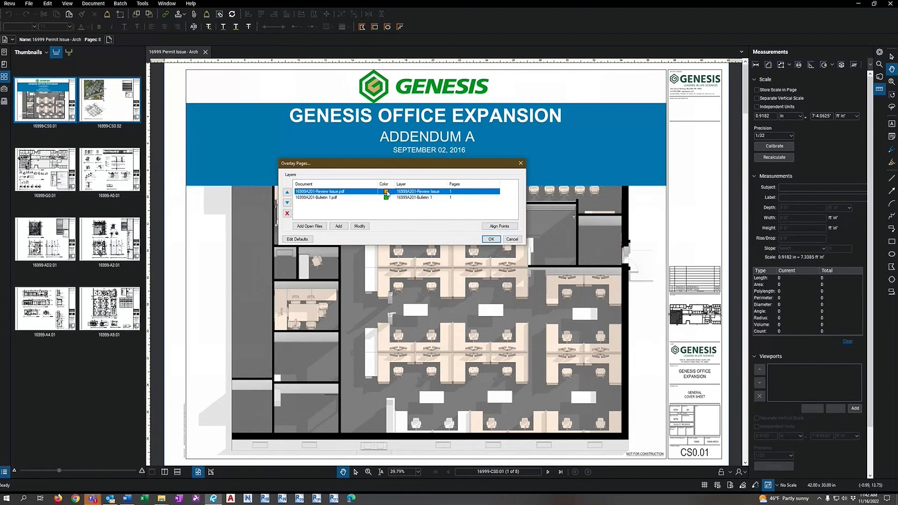
{"action": "left_click", "coordinate": [327, 198]}
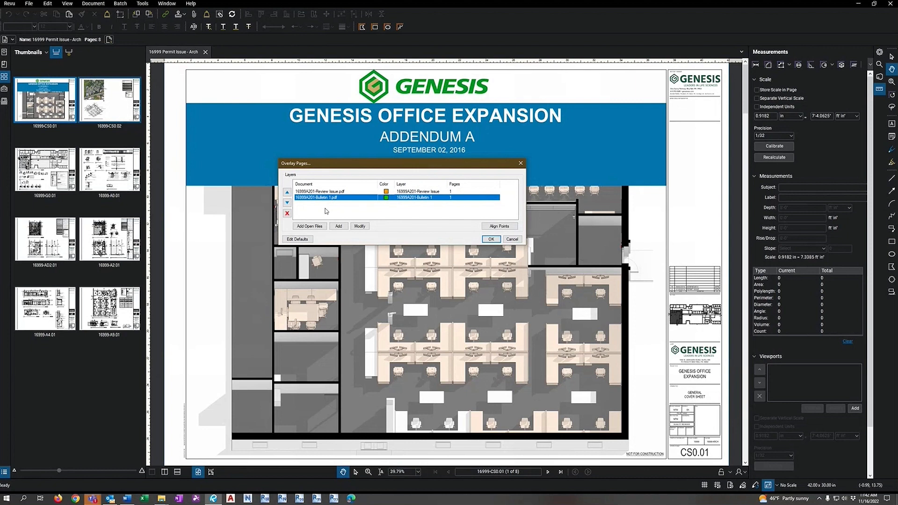
{"action": "left_click", "coordinate": [490, 240]}
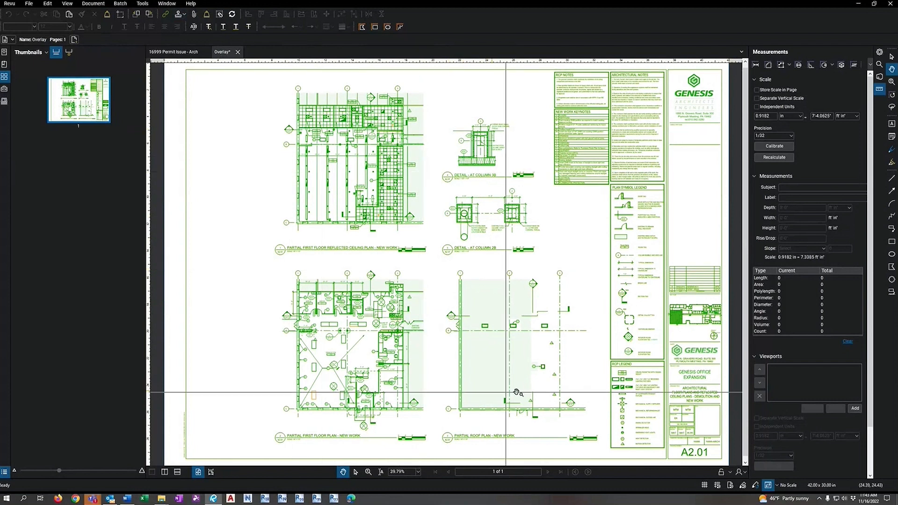
- Examine the orange and green furniture differences in the overlay's partial first floor plan, near the privacy room and in Open Office 102
{"action": "scroll", "coordinate": [493, 305], "scroll_direction": "down", "scroll_amount": 1}
{"action": "scroll", "coordinate": [493, 305], "scroll_direction": "up", "scroll_amount": 1}
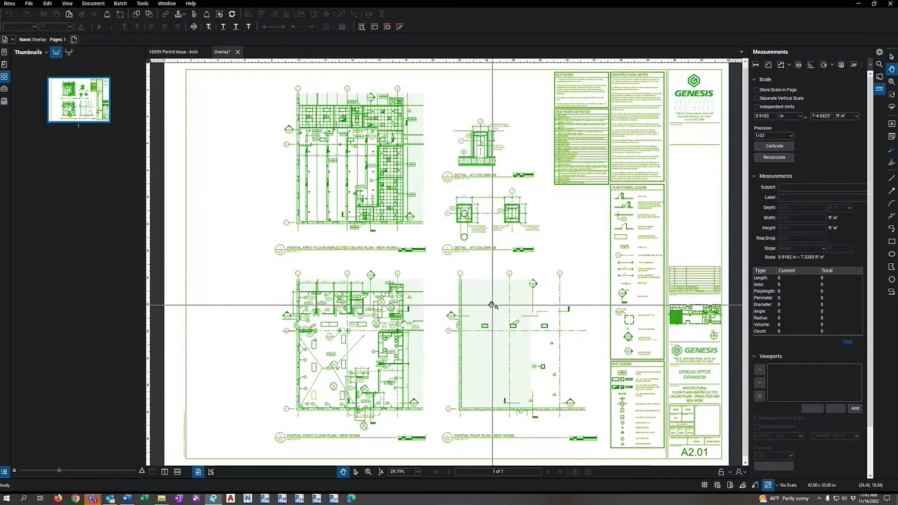
{"action": "scroll", "coordinate": [445, 266], "scroll_direction": "down", "scroll_amount": 1}
{"action": "scroll", "coordinate": [445, 265], "scroll_direction": "up", "scroll_amount": 1}
{"action": "scroll", "coordinate": [338, 316], "scroll_direction": "up", "scroll_amount": 5}
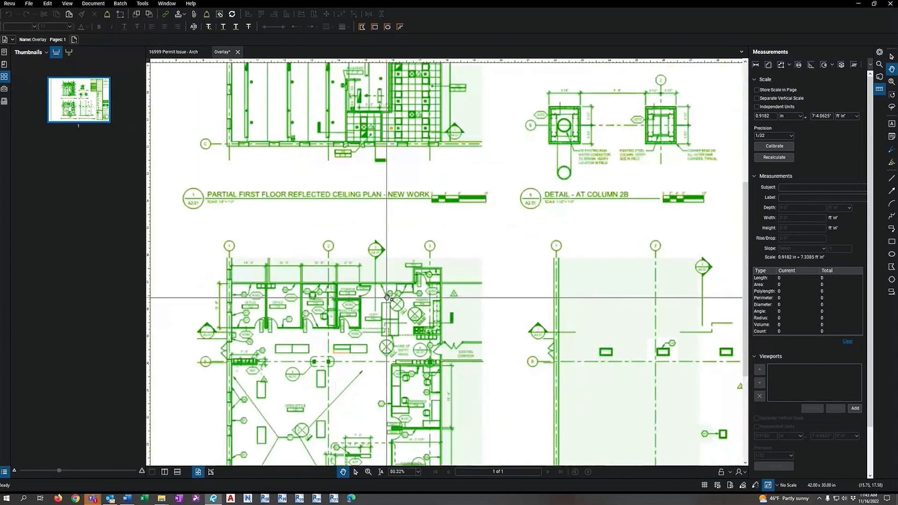
{"action": "scroll", "coordinate": [311, 405], "scroll_direction": "up", "scroll_amount": 1}
{"action": "mouse_move", "coordinate": [312, 403]}
{"action": "left_mouse_down"}
{"action": "mouse_move", "coordinate": [361, 352]}
{"action": "mouse_move", "coordinate": [449, 296]}
{"action": "left_mouse_up"}
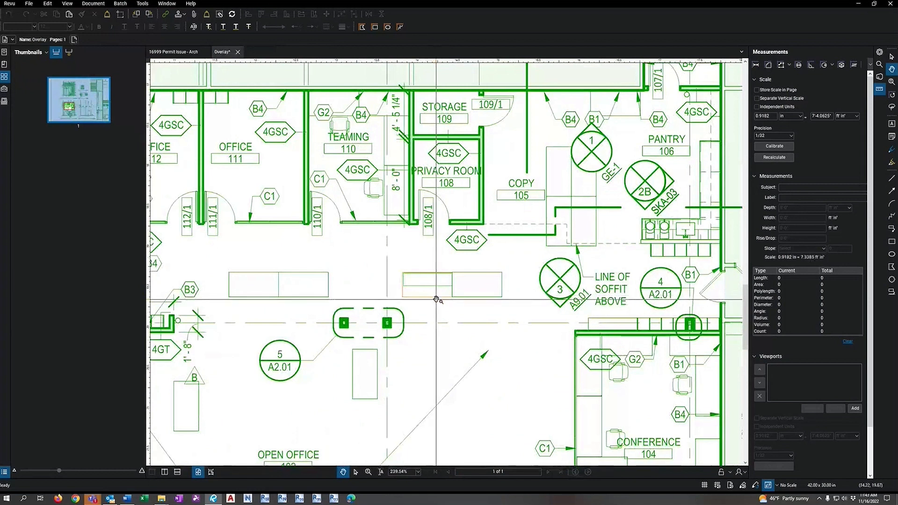
{"action": "scroll", "coordinate": [437, 297], "scroll_direction": "up", "scroll_amount": 4}
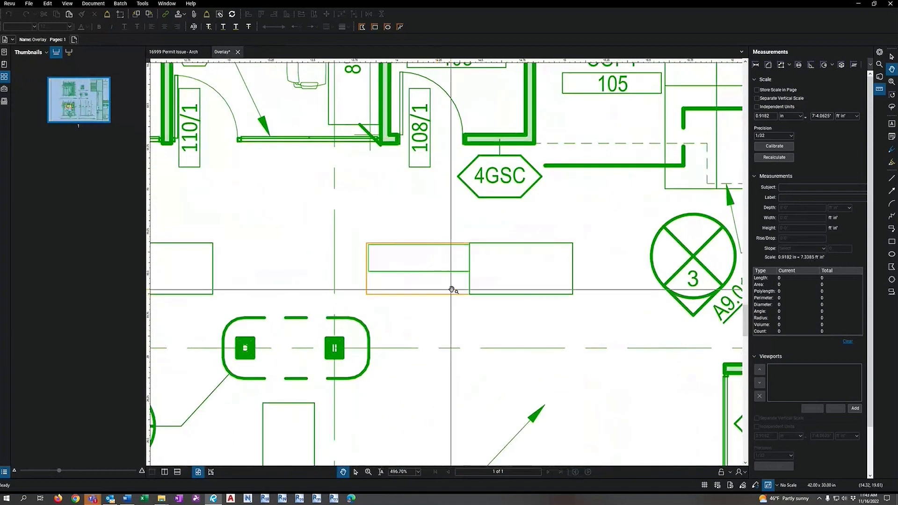
{"action": "scroll", "coordinate": [462, 292], "scroll_direction": "down", "scroll_amount": 10}
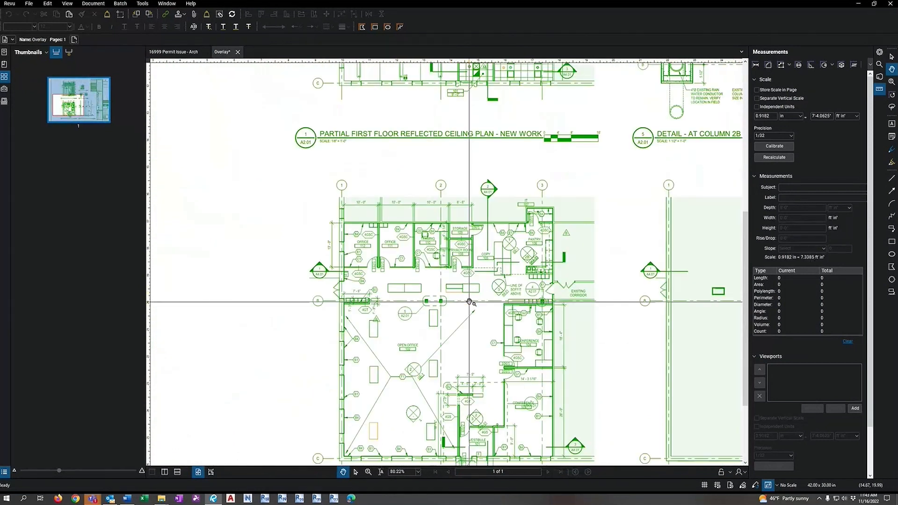
{"action": "scroll", "coordinate": [361, 310], "scroll_direction": "up", "scroll_amount": 7}
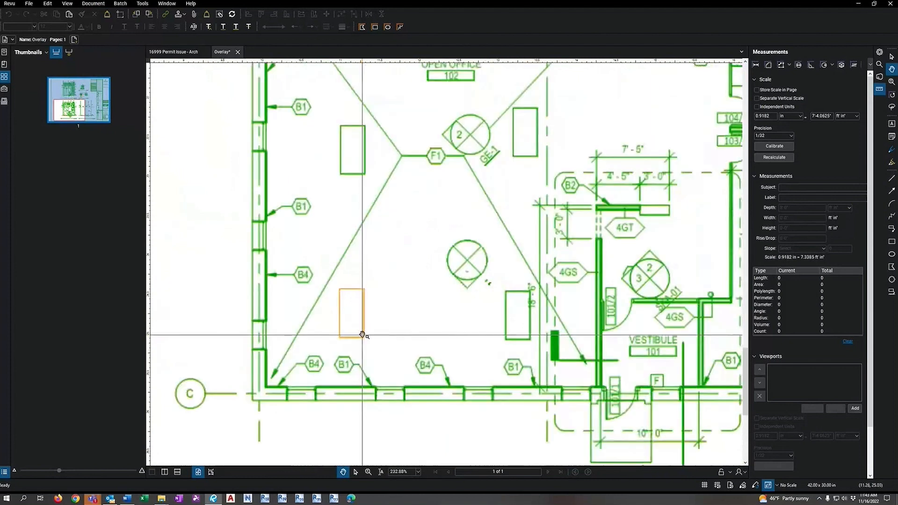
{"action": "scroll", "coordinate": [367, 312], "scroll_direction": "down", "scroll_amount": 11}
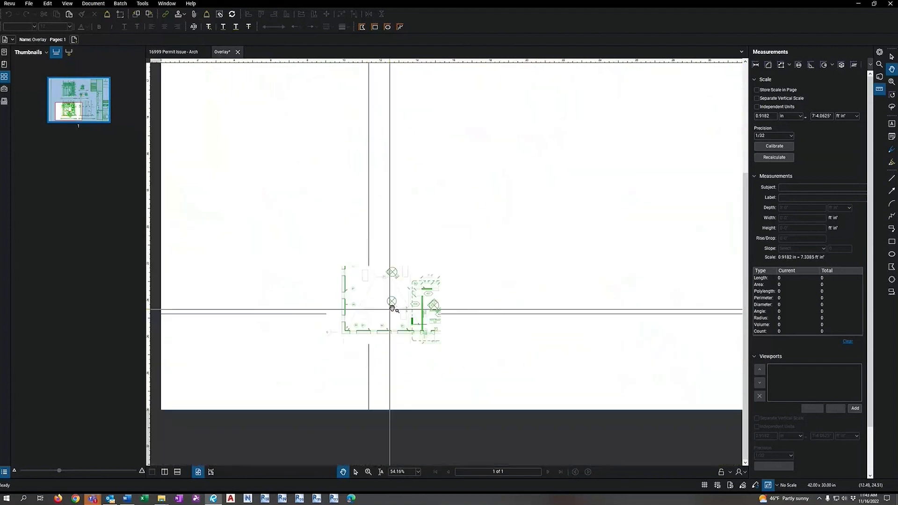
{"action": "scroll", "coordinate": [391, 305], "scroll_direction": "up", "scroll_amount": 2}
{"action": "scroll", "coordinate": [533, 276], "scroll_direction": "down", "scroll_amount": 2}
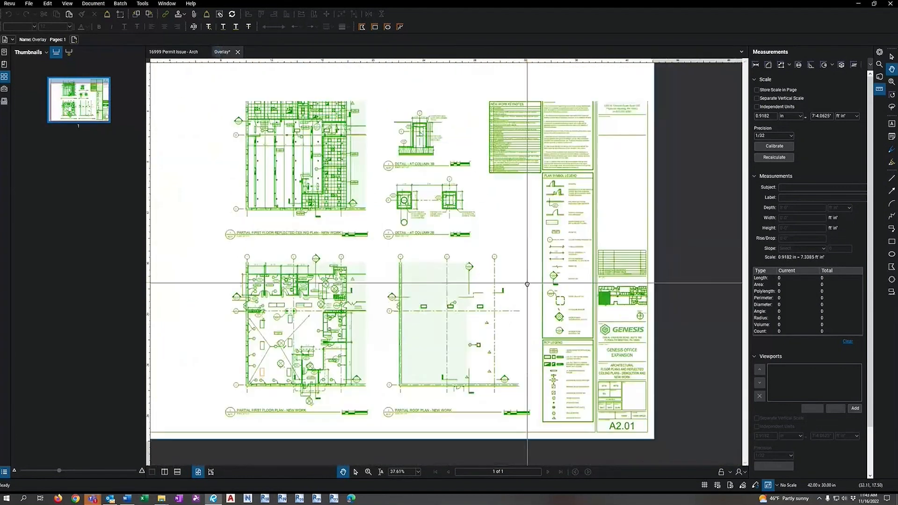
- Examine the overlay's reflected ceiling plan for the color-coded difference beside the ceiling light near room 106
{"action": "left_click_drag", "start_coordinate": [562, 169], "coordinate": [559, 200]}
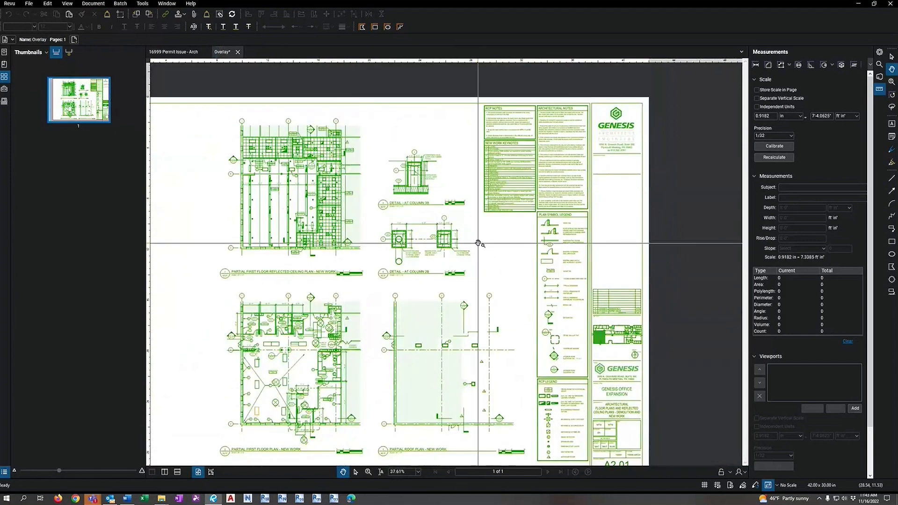
{"action": "scroll", "coordinate": [342, 155], "scroll_direction": "up", "scroll_amount": 7}
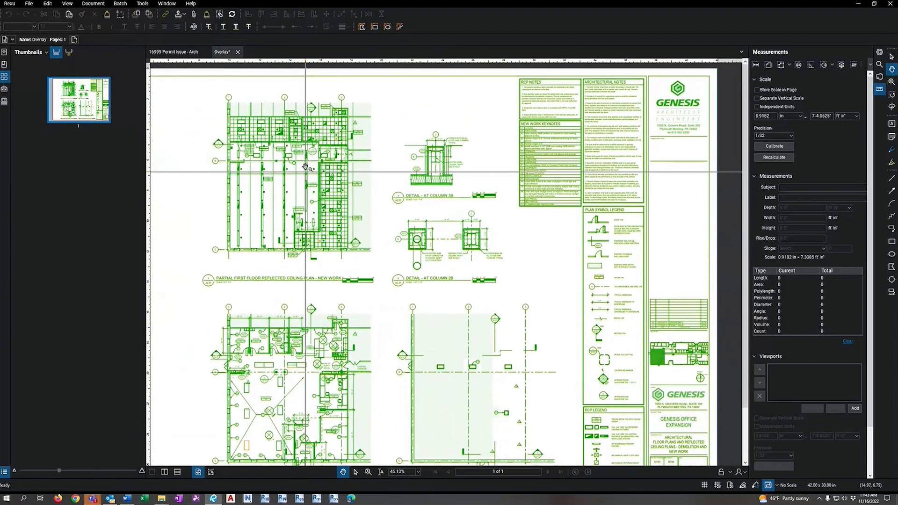
{"action": "scroll", "coordinate": [337, 144], "scroll_direction": "up", "scroll_amount": 4}
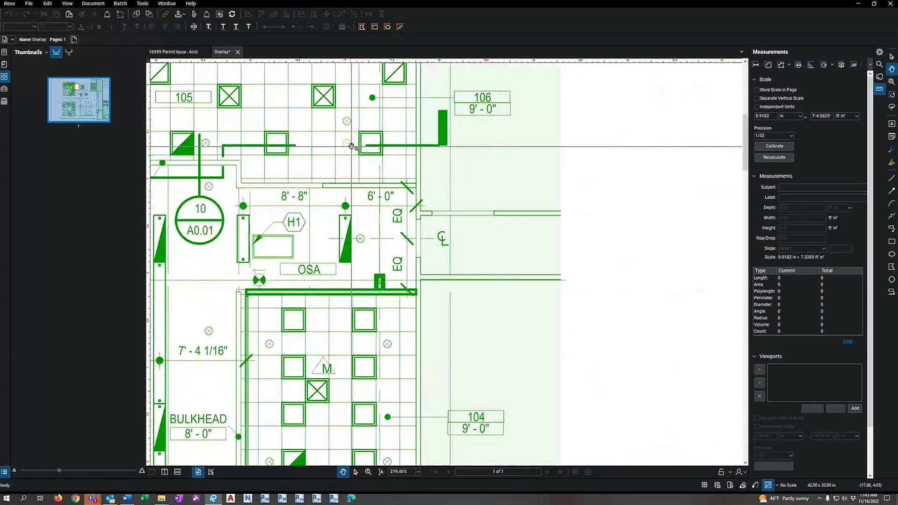
- Examine the rest of the overlay sheet for color-coded differences, including the plan symbol legend and the partial first floor plan
{"action": "left_click_drag", "start_coordinate": [337, 302], "coordinate": [423, 136]}
{"action": "left_click_drag", "start_coordinate": [375, 289], "coordinate": [478, 191]}
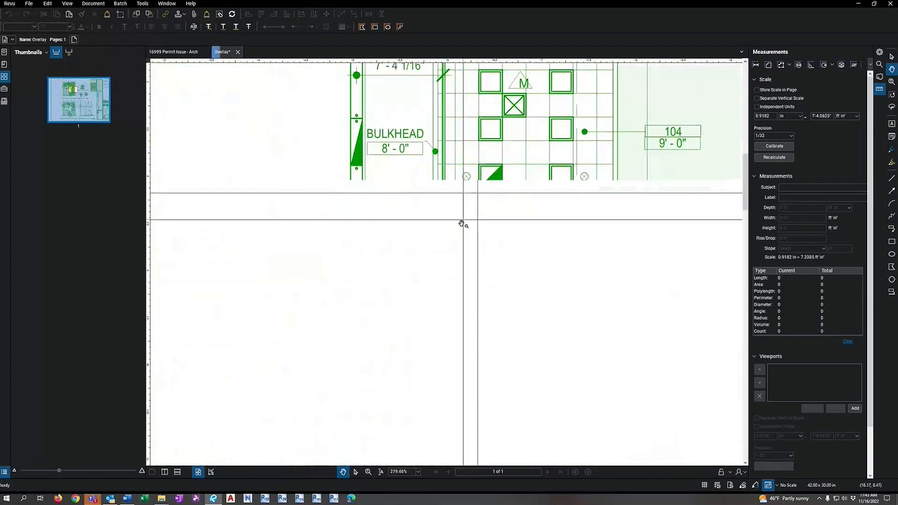
{"action": "left_click_drag", "start_coordinate": [440, 317], "coordinate": [439, 301]}
{"action": "scroll", "coordinate": [492, 293], "scroll_direction": "down", "scroll_amount": 10}
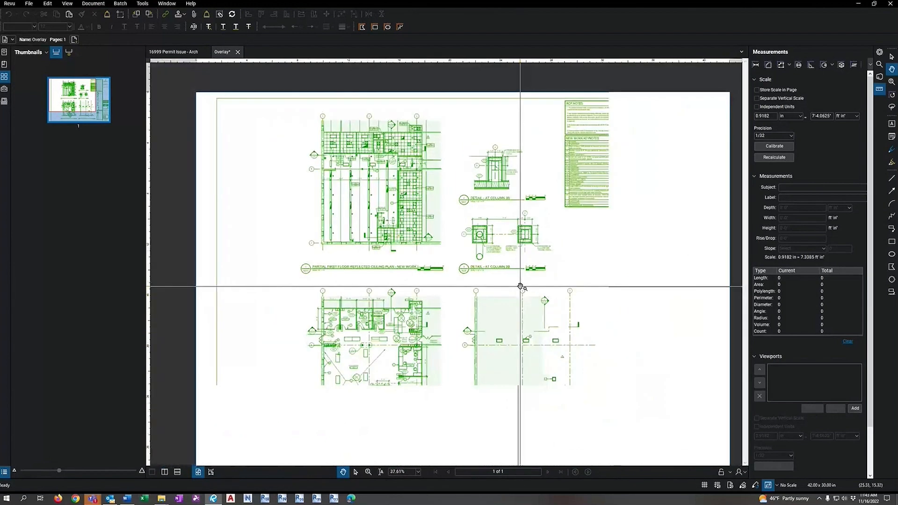
{"action": "scroll", "coordinate": [468, 318], "scroll_direction": "down", "scroll_amount": 1}
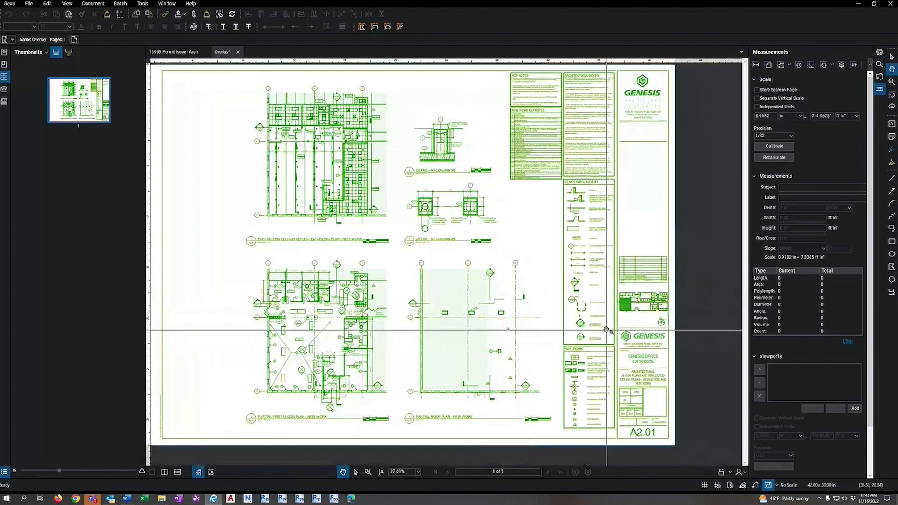
{"action": "scroll", "coordinate": [608, 328], "scroll_direction": "up", "scroll_amount": 6}
{"action": "scroll", "coordinate": [609, 327], "scroll_direction": "up", "scroll_amount": 6}
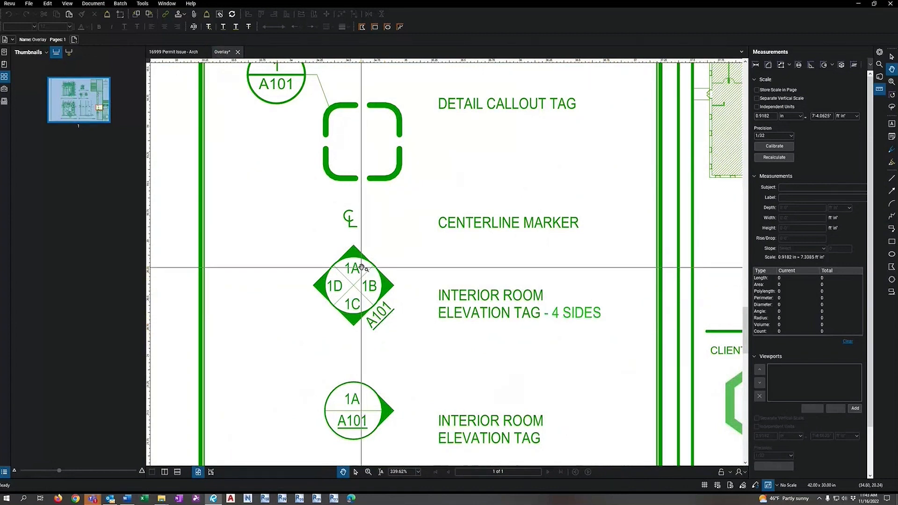
{"action": "scroll", "coordinate": [565, 317], "scroll_direction": "down", "scroll_amount": 12}
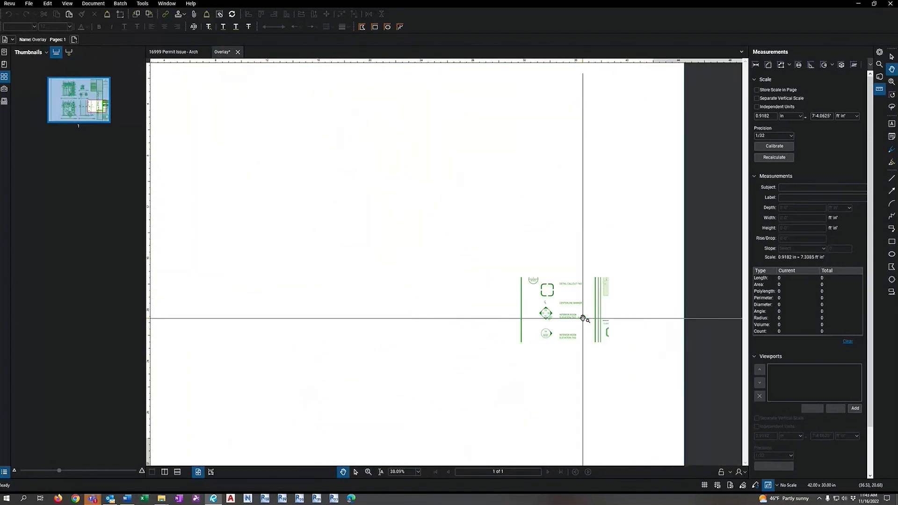
{"action": "left_click_drag", "start_coordinate": [363, 331], "coordinate": [470, 316]}
{"action": "left_click_drag", "start_coordinate": [527, 253], "coordinate": [482, 289]}
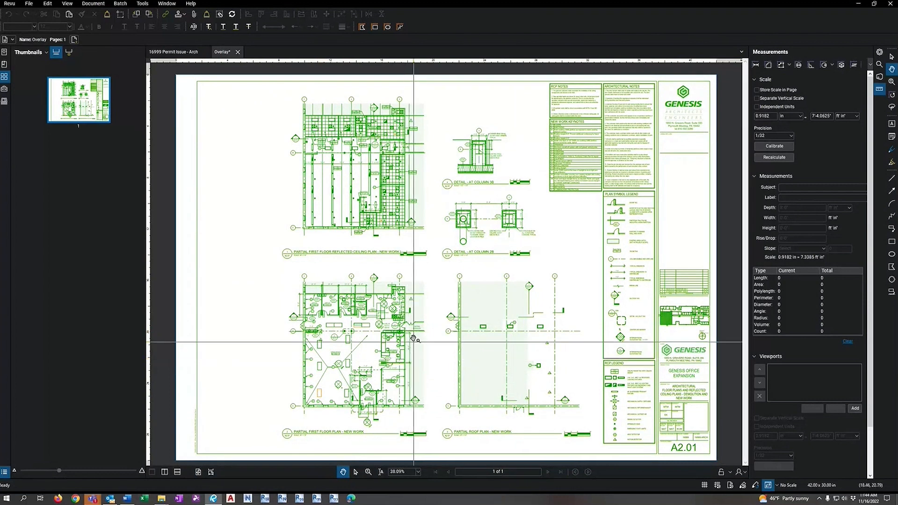
{"action": "scroll", "coordinate": [377, 337], "scroll_direction": "up", "scroll_amount": 5}
{"action": "mouse_move", "coordinate": [370, 334]}
{"action": "left_mouse_down"}
{"action": "mouse_move", "coordinate": [429, 296]}
{"action": "mouse_move", "coordinate": [415, 245]}
{"action": "mouse_move", "coordinate": [427, 297]}
{"action": "mouse_move", "coordinate": [466, 283]}
{"action": "left_mouse_up"}
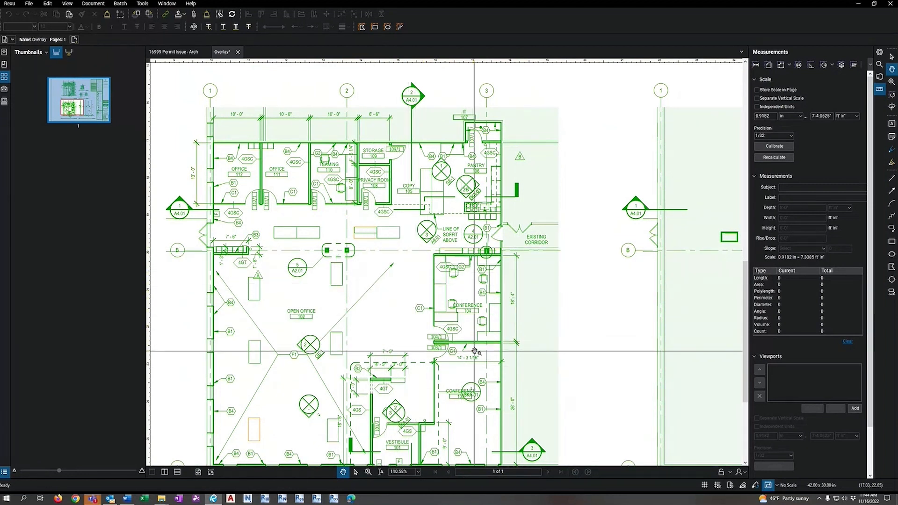
{"action": "scroll", "coordinate": [489, 318], "scroll_direction": "down", "scroll_amount": 5}
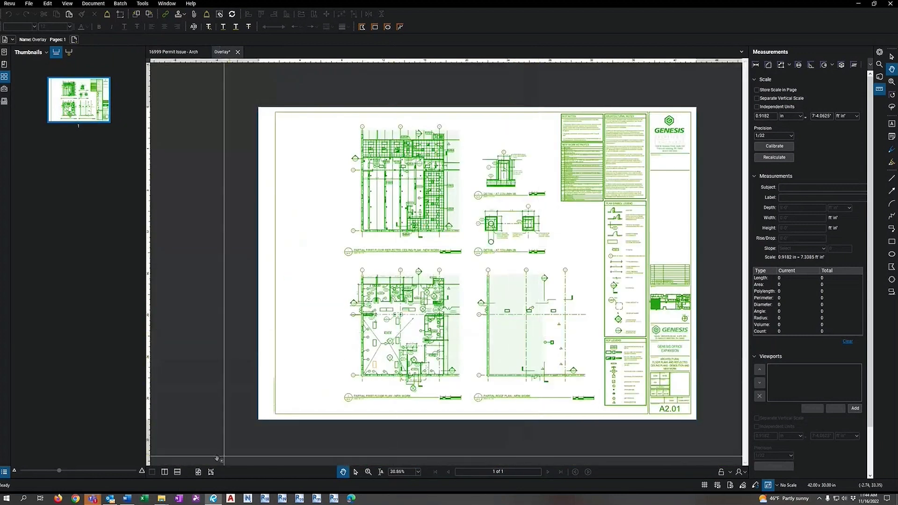
{"action": "left_click", "coordinate": [198, 472]}
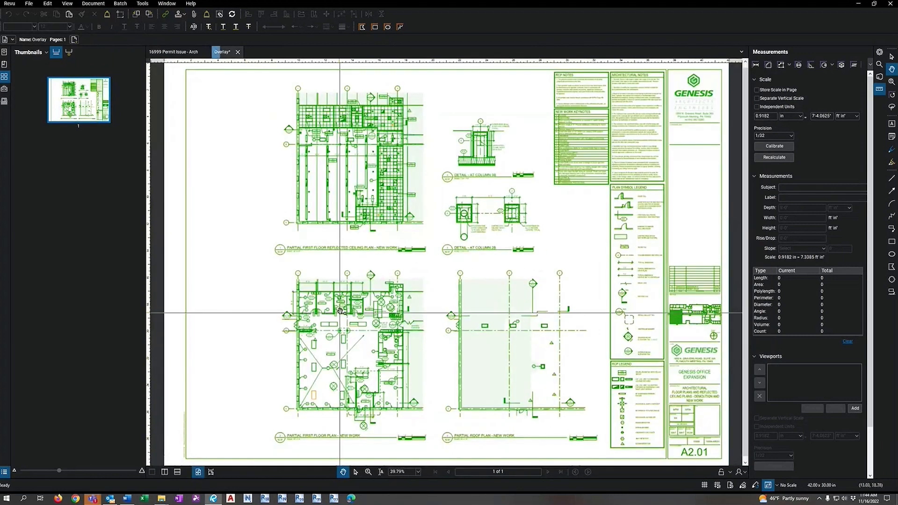
- Close the overlay document without saving it
{"action": "left_click", "coordinate": [237, 54]}
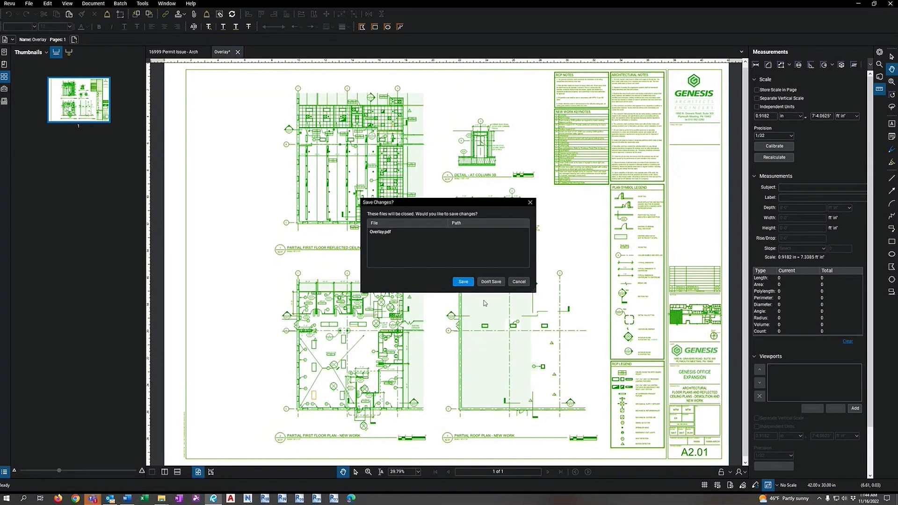
{"action": "left_click", "coordinate": [494, 283]}
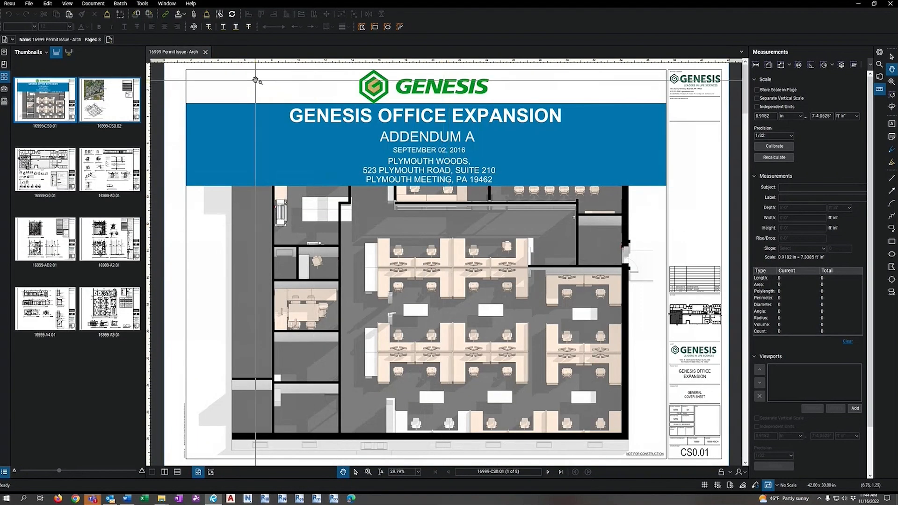
- Open Color Processing for the 16999 Permit Issue - Arch document and reposition its dialog over the cover sheet
{"action": "left_click", "coordinate": [98, 5]}
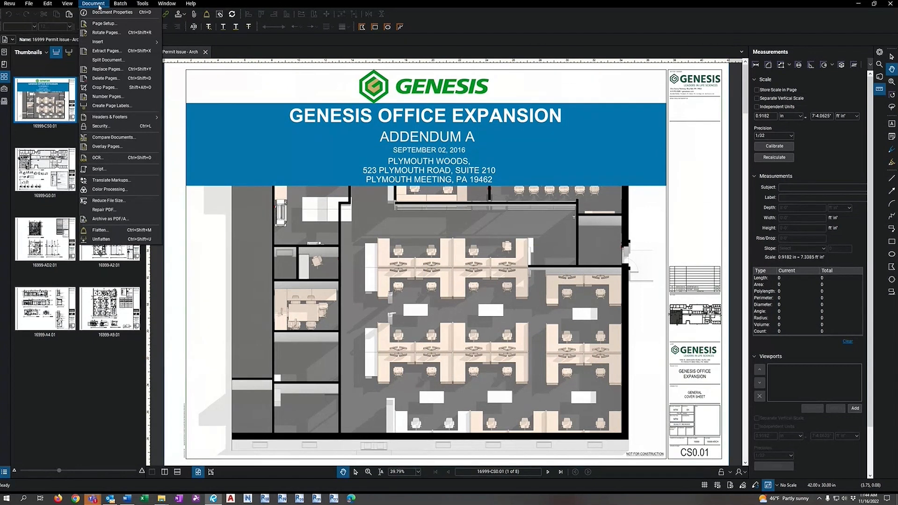
{"action": "left_click", "coordinate": [104, 189]}
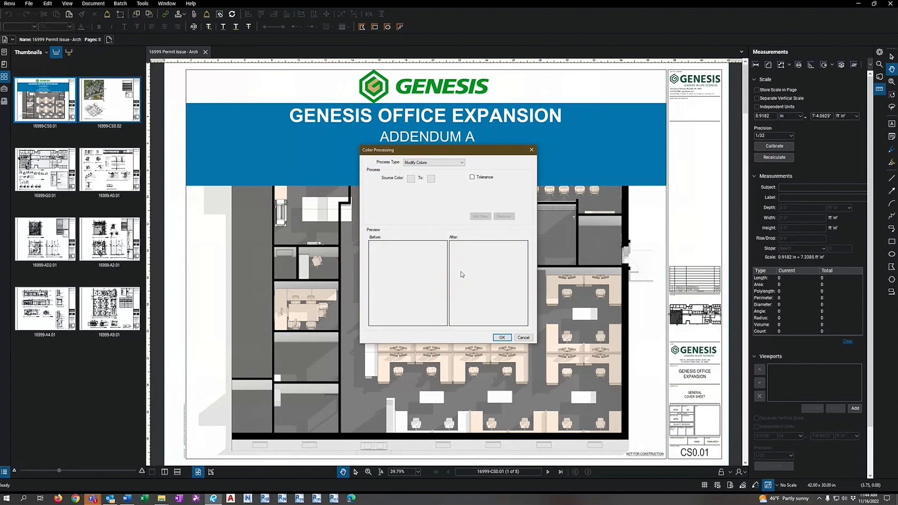
{"action": "left_click_drag", "start_coordinate": [445, 150], "coordinate": [412, 204]}
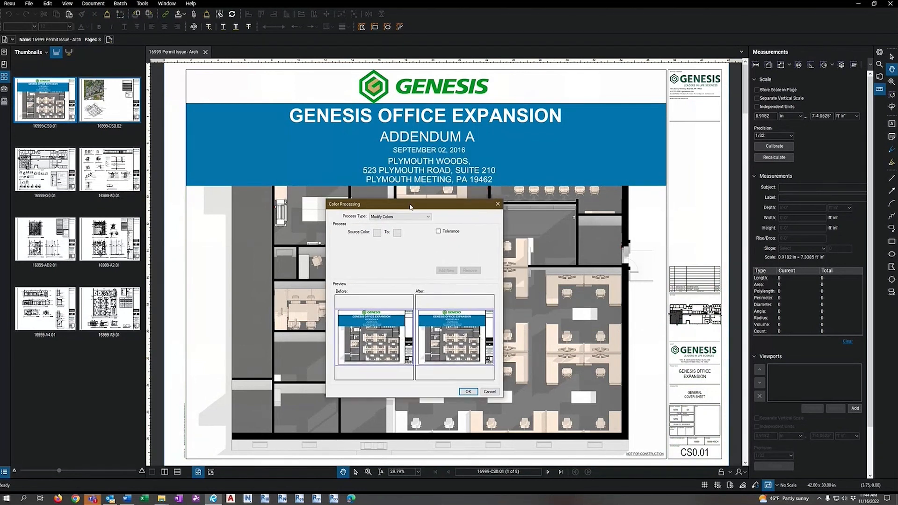
- Try the Black and White process type on all pages with Process Images enabled
{"action": "left_click", "coordinate": [401, 217]}
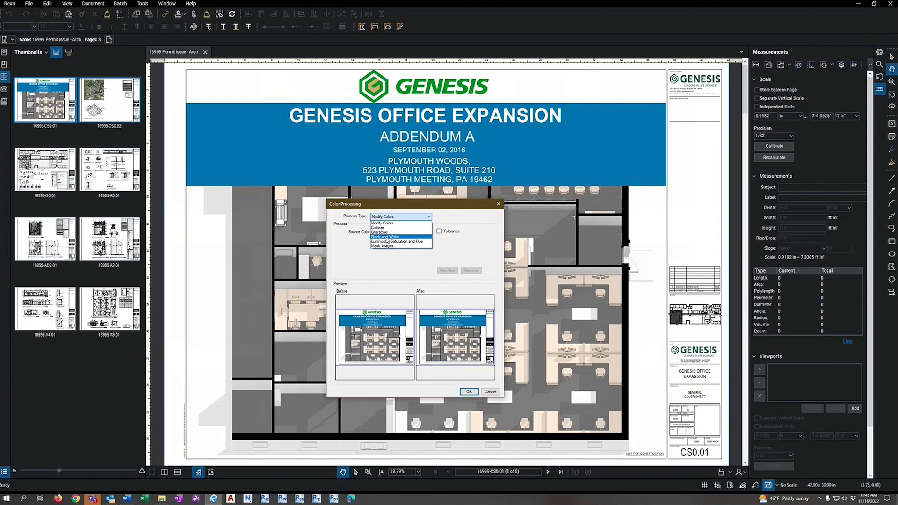
{"action": "left_click", "coordinate": [387, 238]}
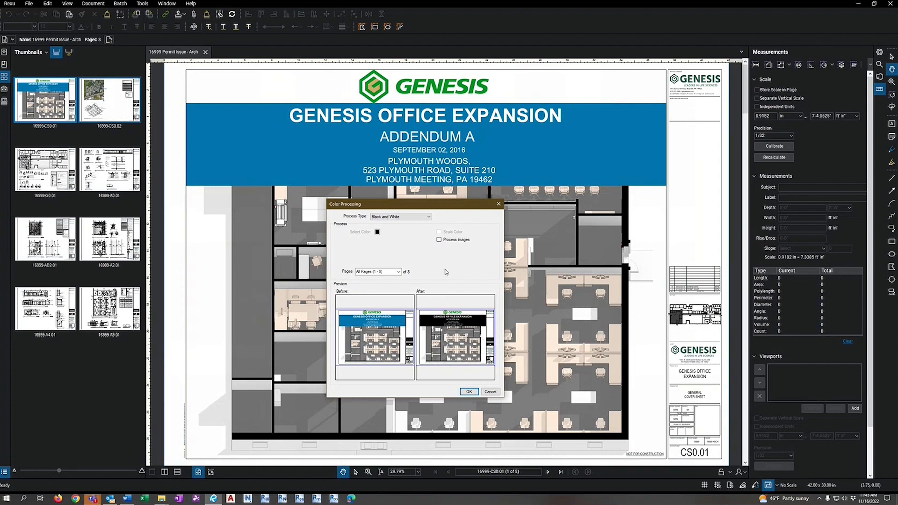
{"action": "left_click", "coordinate": [441, 240]}
- Use the Modify Colors process to replace the cover banner's blue with dark green and apply it
{"action": "left_click", "coordinate": [410, 217]}
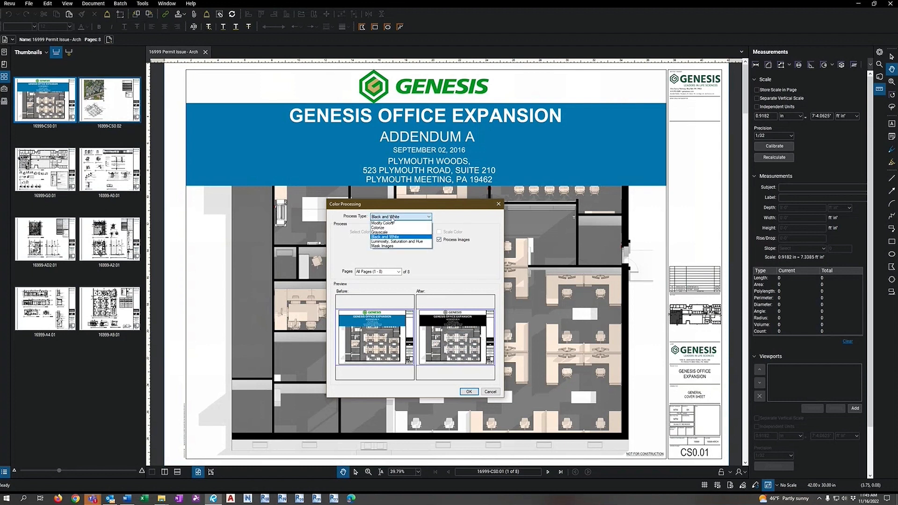
{"action": "left_click", "coordinate": [389, 236]}
{"action": "left_click", "coordinate": [378, 233]}
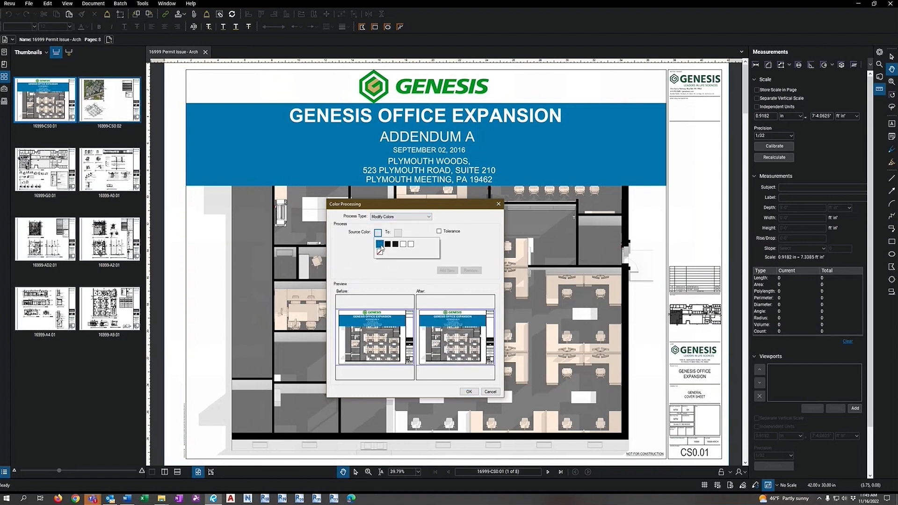
{"action": "left_click", "coordinate": [380, 247]}
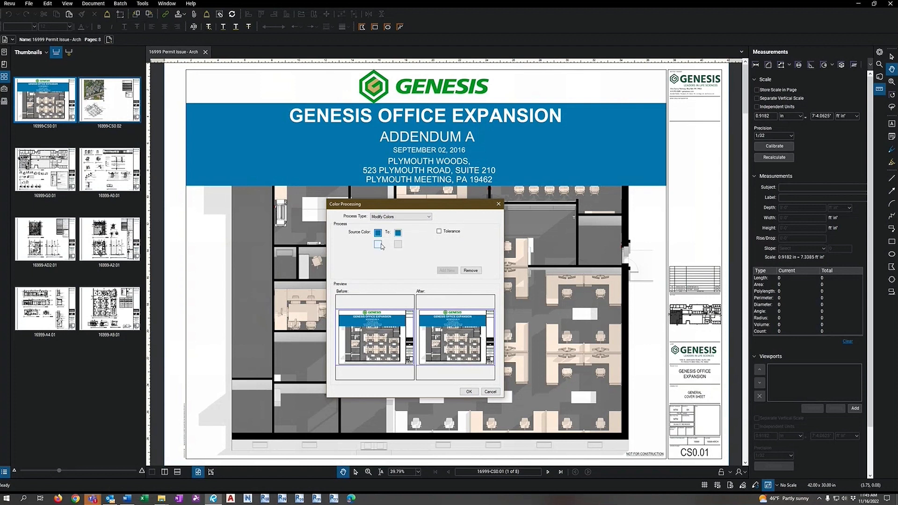
{"action": "left_click", "coordinate": [399, 234]}
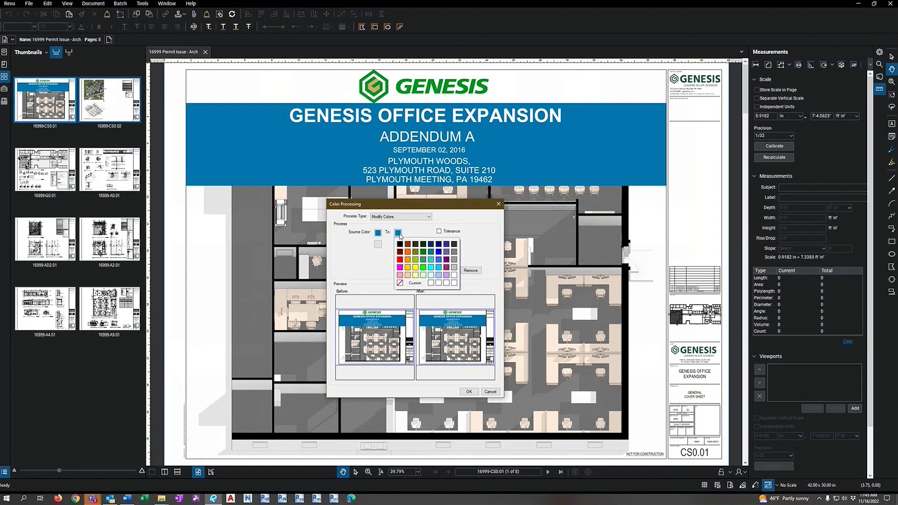
{"action": "left_click", "coordinate": [422, 252]}
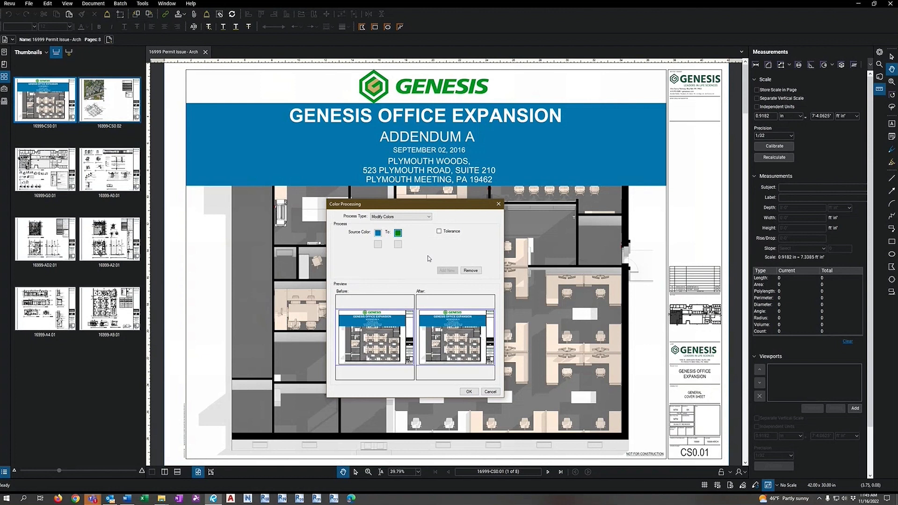
{"action": "left_click", "coordinate": [470, 393]}
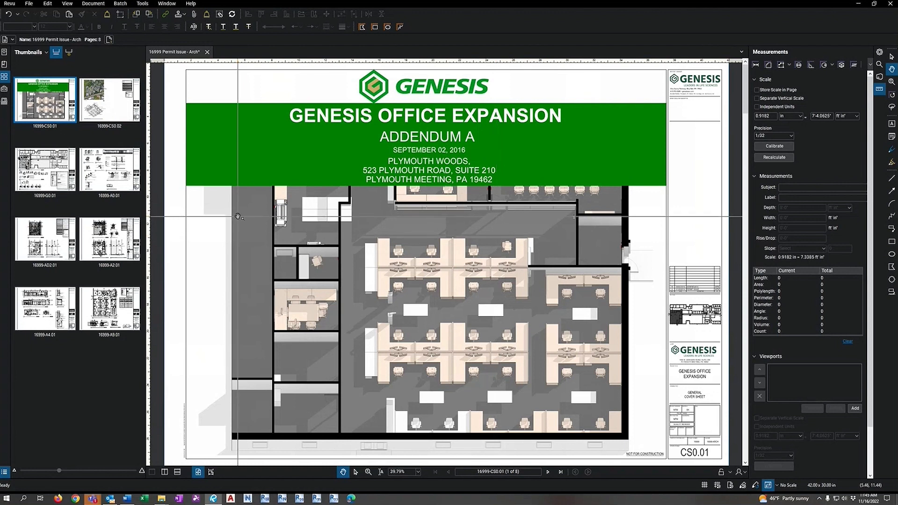
- Show sheet CS0.02, review the quality and compression options for reducing the file size, and cancel without saving
{"action": "left_click", "coordinate": [113, 102]}
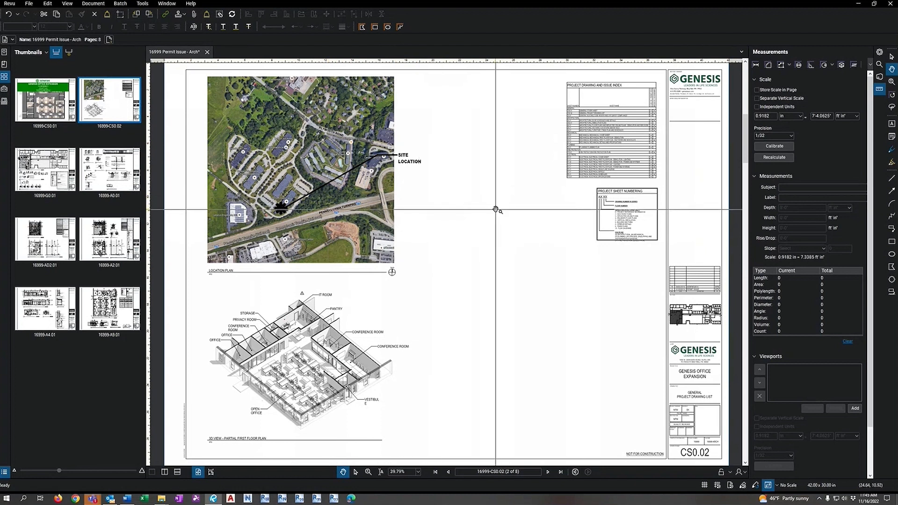
{"action": "left_click", "coordinate": [103, 4]}
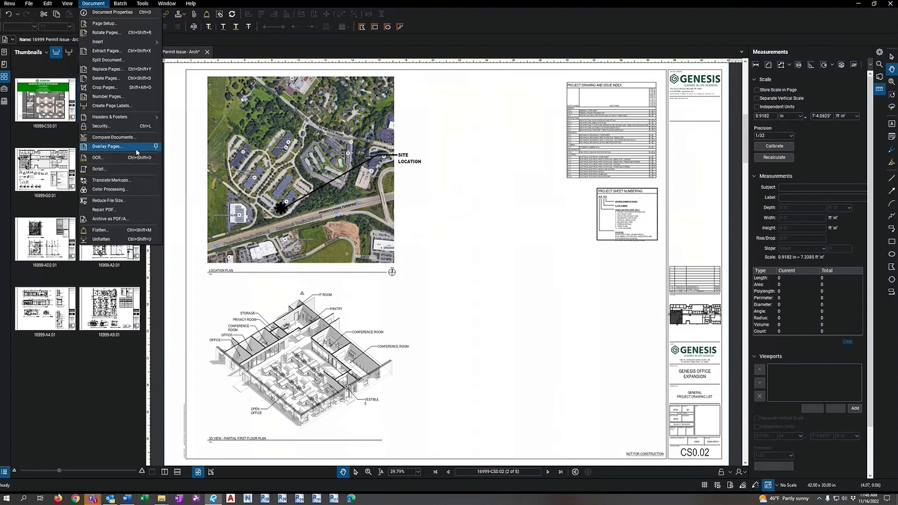
{"action": "left_click", "coordinate": [113, 203]}
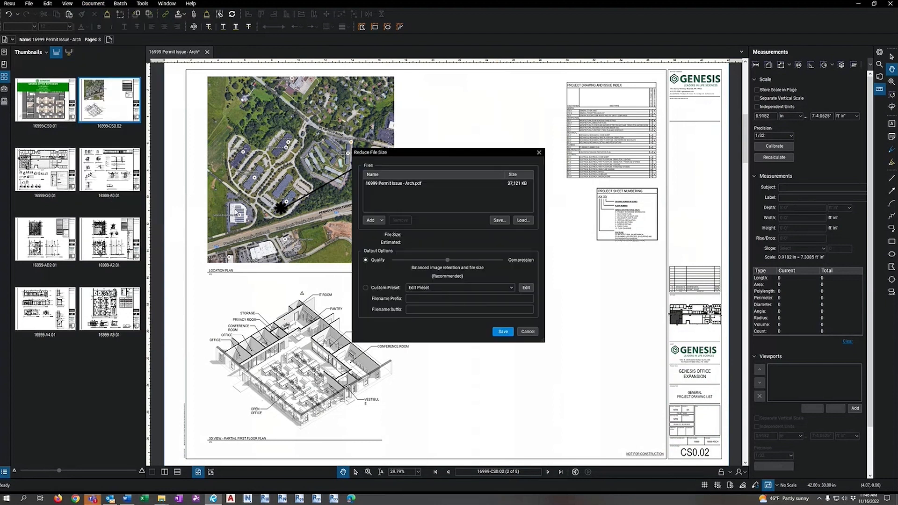
{"action": "left_click_drag", "start_coordinate": [444, 155], "coordinate": [491, 106]}
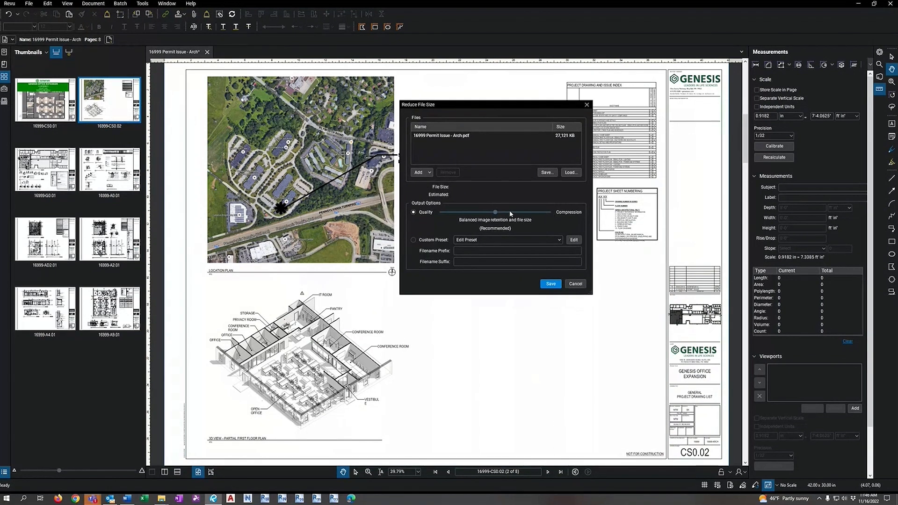
{"action": "mouse_move", "coordinate": [496, 215]}
{"action": "left_mouse_down"}
{"action": "mouse_move", "coordinate": [470, 214]}
{"action": "mouse_move", "coordinate": [549, 215]}
{"action": "mouse_move", "coordinate": [501, 210]}
{"action": "left_mouse_up"}
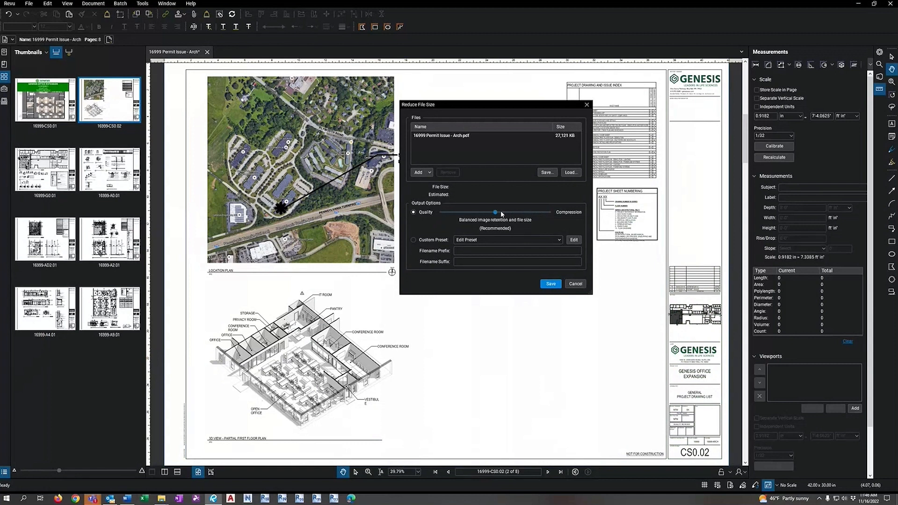
{"action": "left_click", "coordinate": [575, 284]}
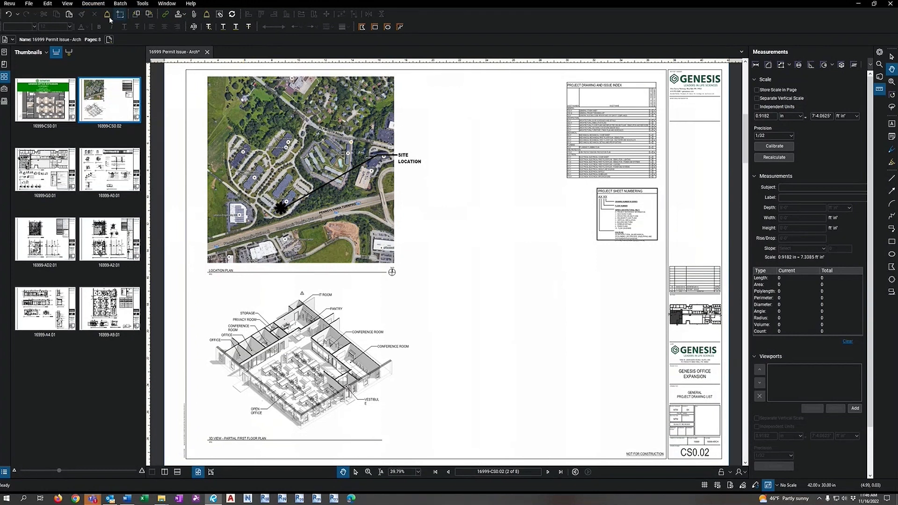
{"action": "left_click", "coordinate": [94, 7]}
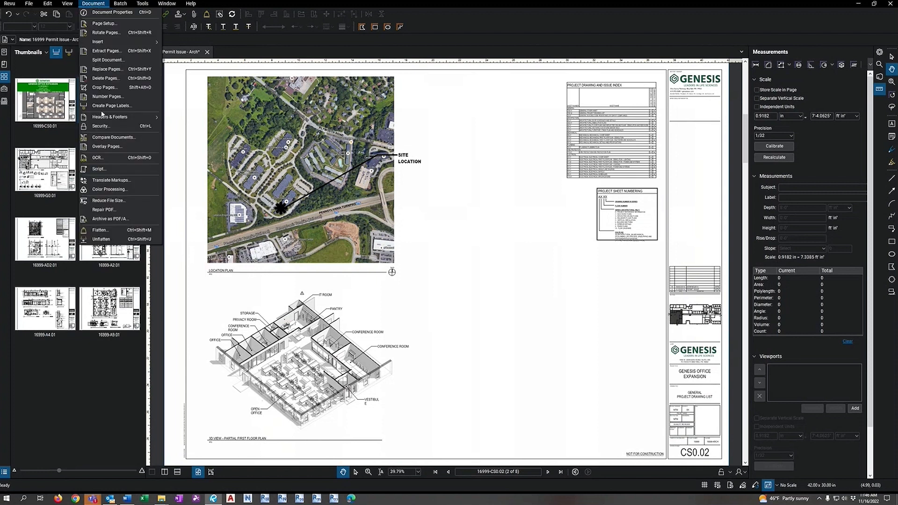
{"action": "left_click", "coordinate": [457, 203]}
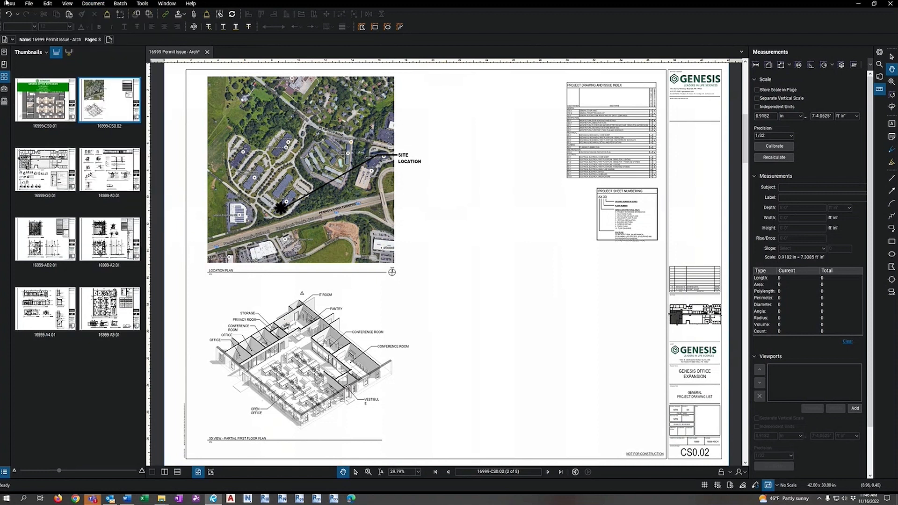
- Open the OCR Demo PDF from the BlueBeam Training folder
{"action": "left_click", "coordinate": [28, 5]}
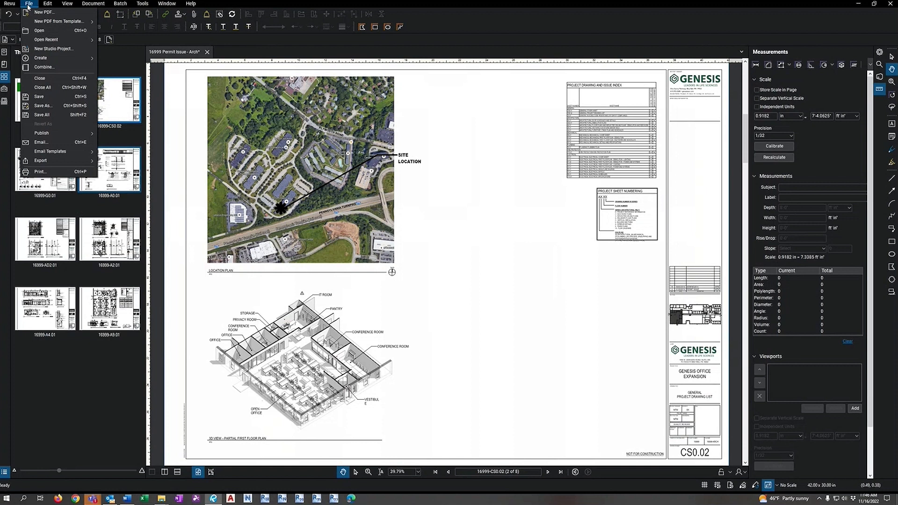
{"action": "left_click", "coordinate": [32, 30]}
{"action": "left_click", "coordinate": [185, 17]}
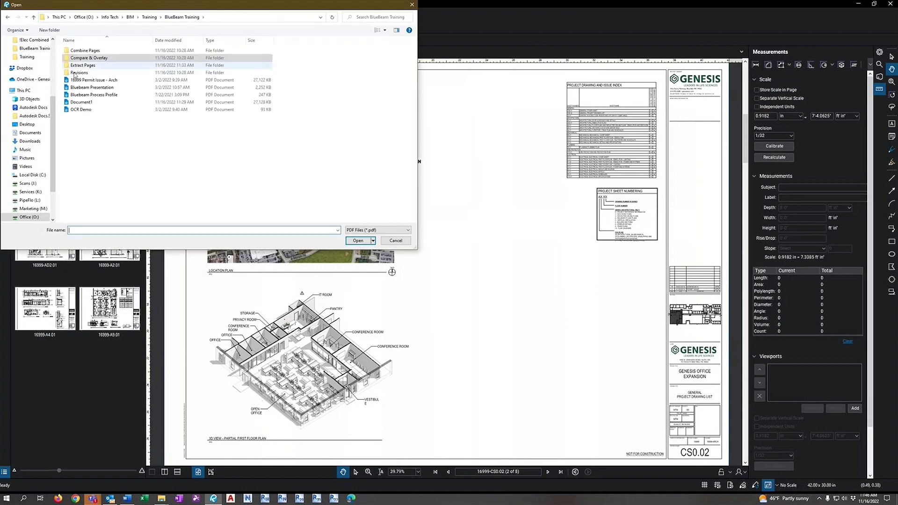
{"action": "left_click", "coordinate": [81, 109]}
{"action": "left_click", "coordinate": [357, 240]}
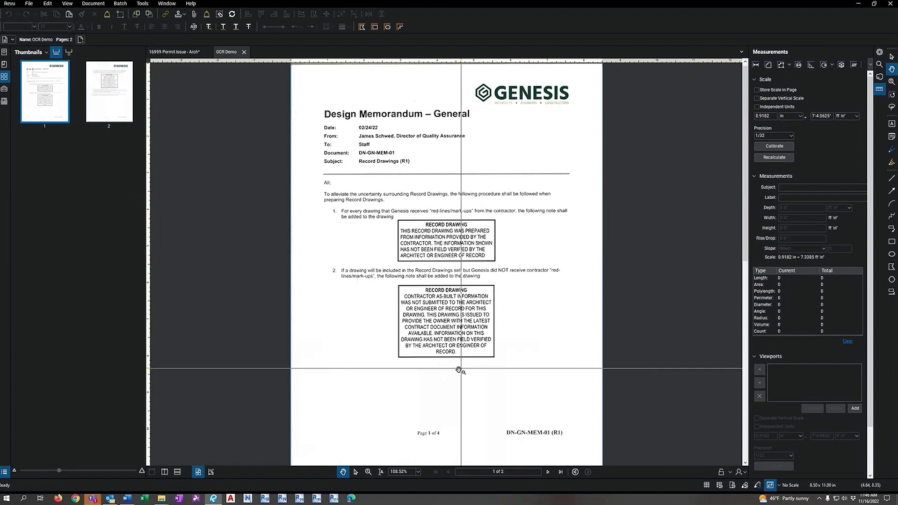
- Start OCR for all pages of the OCR Demo memo, with the document type set to Text Documents and optimized for Accuracy
{"action": "left_click", "coordinate": [381, 472]}
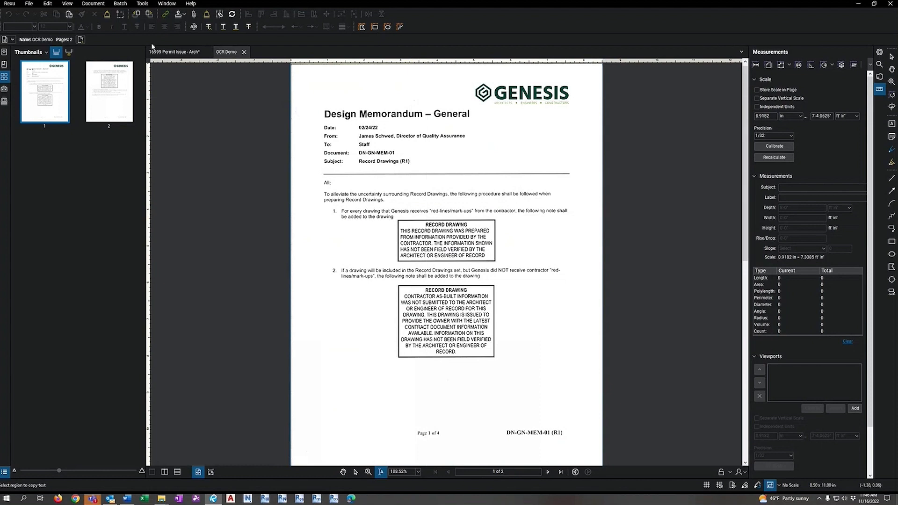
{"action": "left_click", "coordinate": [93, 4]}
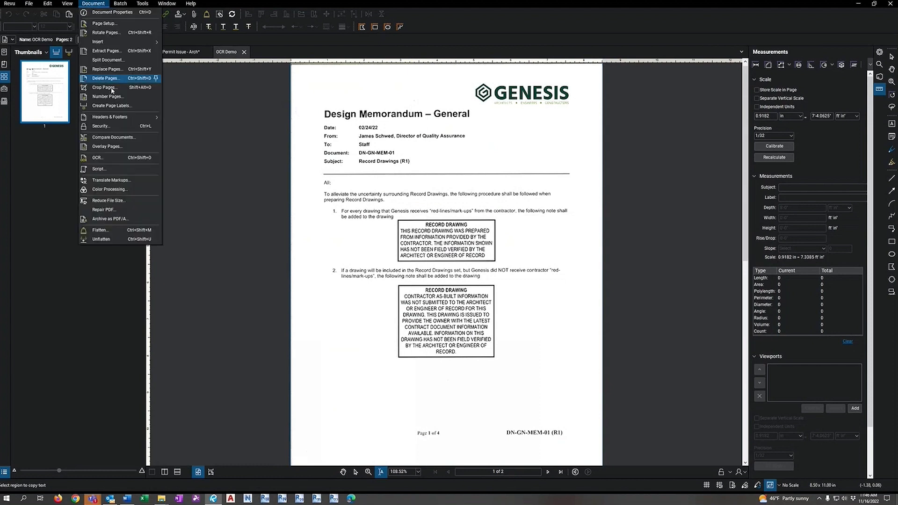
{"action": "left_click", "coordinate": [96, 157]}
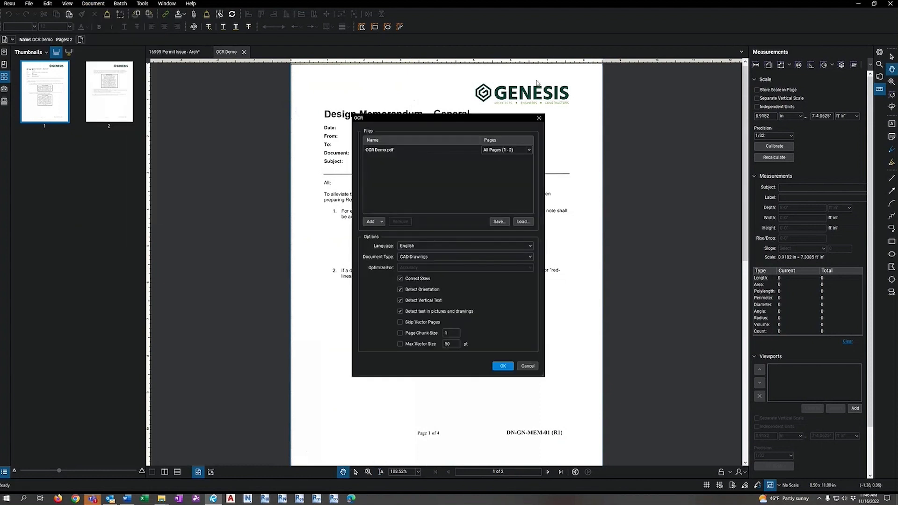
{"action": "left_click_drag", "start_coordinate": [485, 121], "coordinate": [561, 125]}
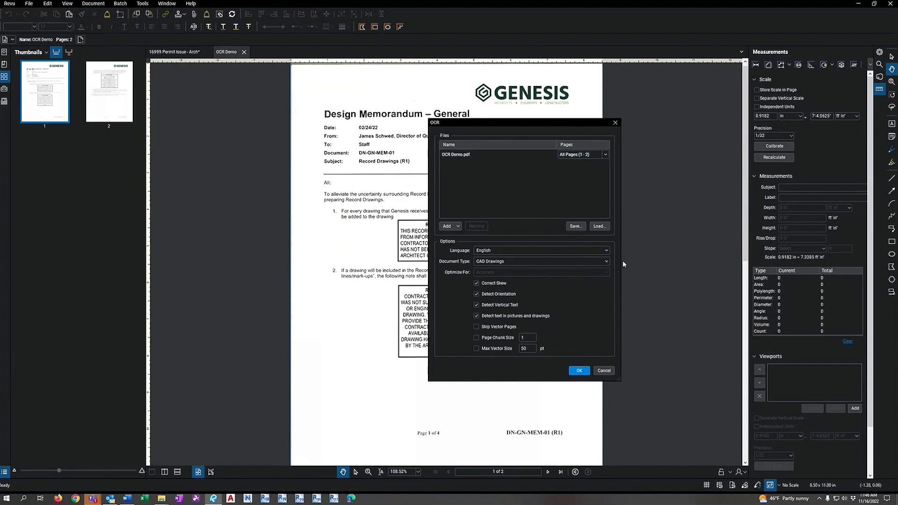
{"action": "left_click", "coordinate": [511, 265]}
{"action": "left_click", "coordinate": [495, 286]}
{"action": "left_click", "coordinate": [509, 272]}
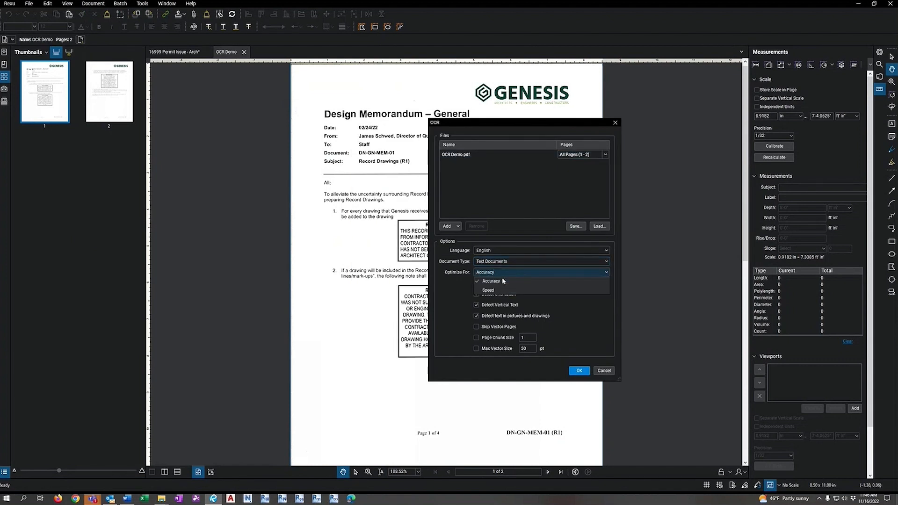
{"action": "left_click", "coordinate": [574, 322]}
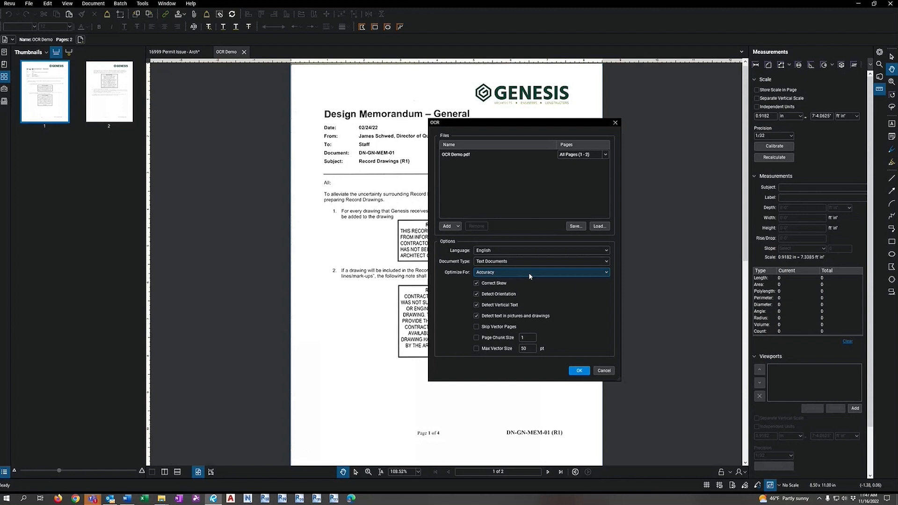
- Review the Accuracy and Speed optimization choices, keep Accuracy, and run the OCR on both pages
{"action": "left_click", "coordinate": [497, 273]}
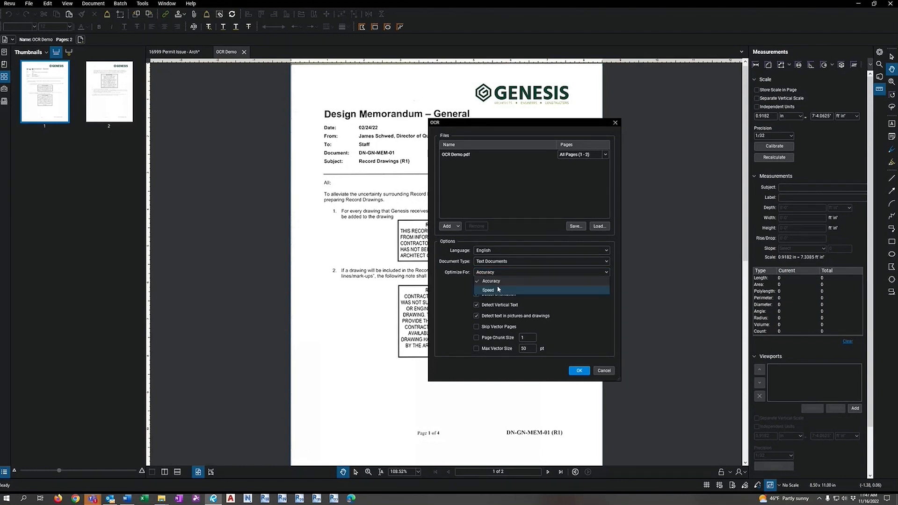
{"action": "left_click", "coordinate": [552, 320]}
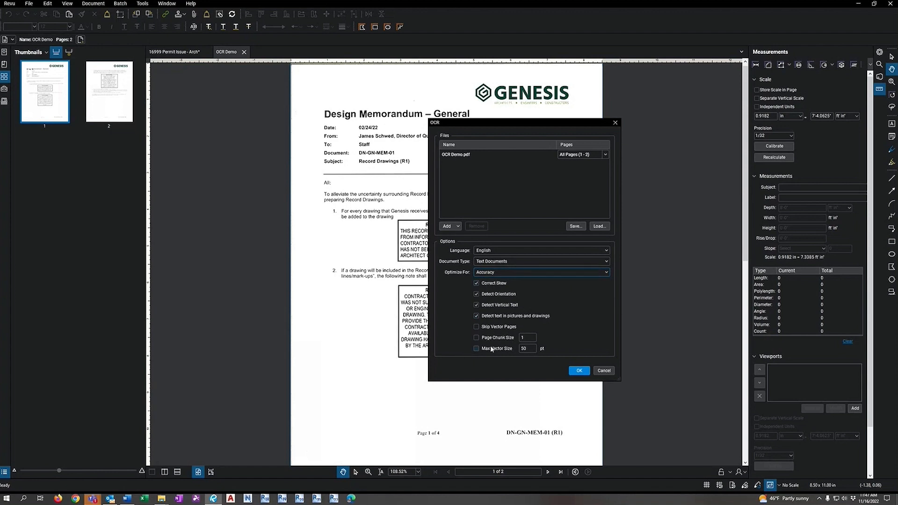
{"action": "left_click", "coordinate": [499, 319]}
{"action": "left_click", "coordinate": [579, 371]}
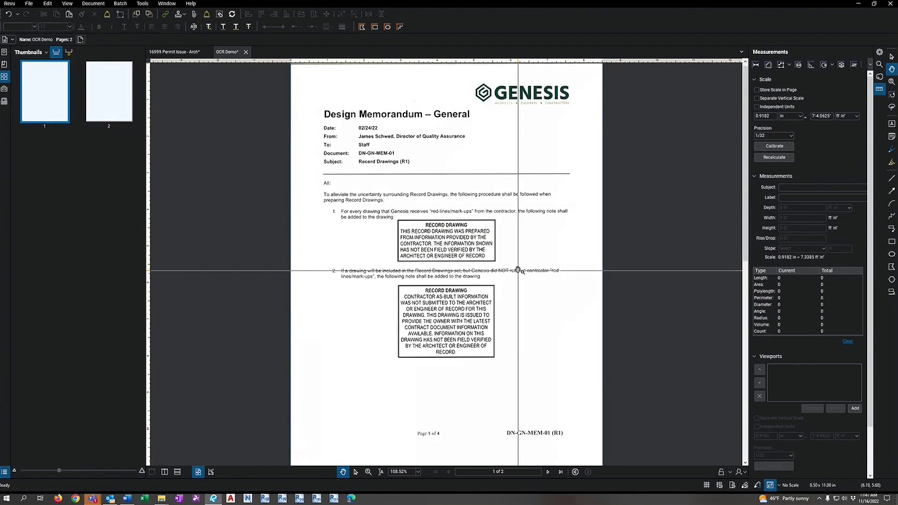
- Test text selection on the first Record Drawing note and the procedure paragraphs above it, then clear the selection
{"action": "left_click", "coordinate": [381, 471]}
{"action": "left_click_drag", "start_coordinate": [400, 230], "coordinate": [474, 251]}
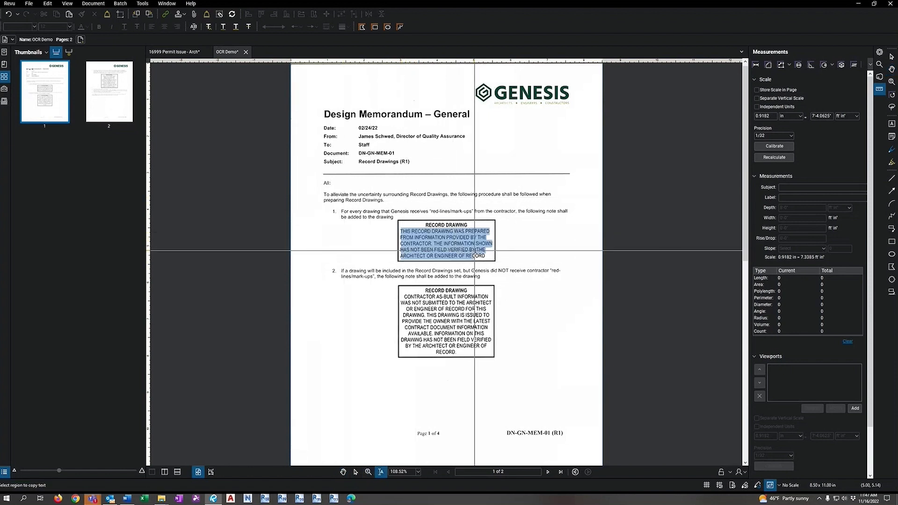
{"action": "left_click_drag", "start_coordinate": [323, 193], "coordinate": [536, 216]}
{"action": "left_click", "coordinate": [521, 272]}
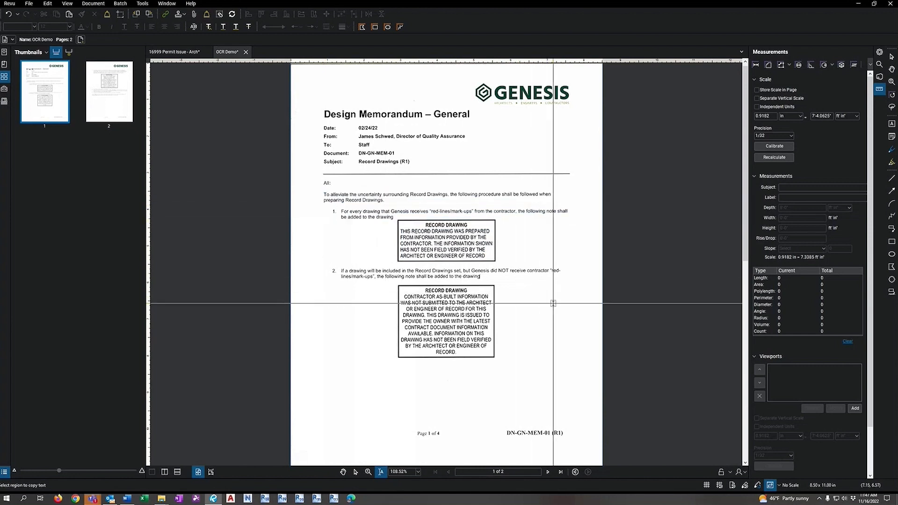
{"action": "left_click", "coordinate": [104, 5]}
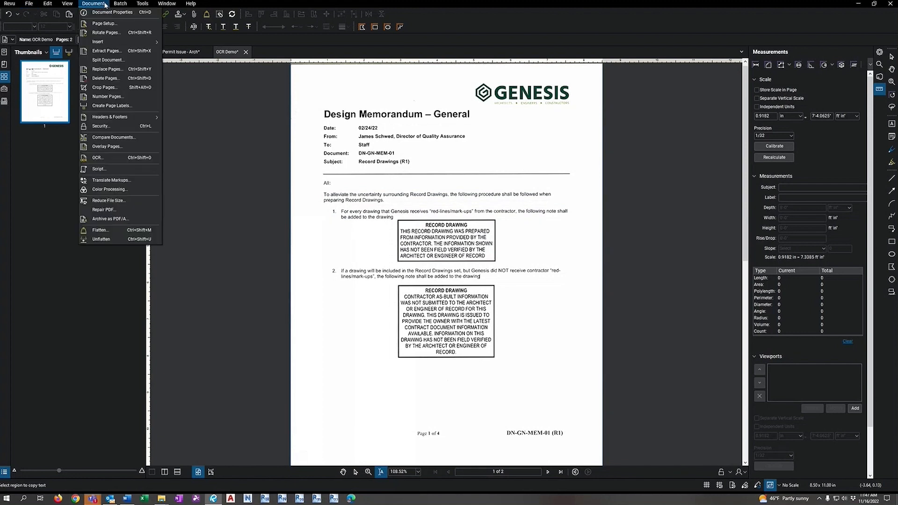
{"action": "left_click", "coordinate": [105, 5]}
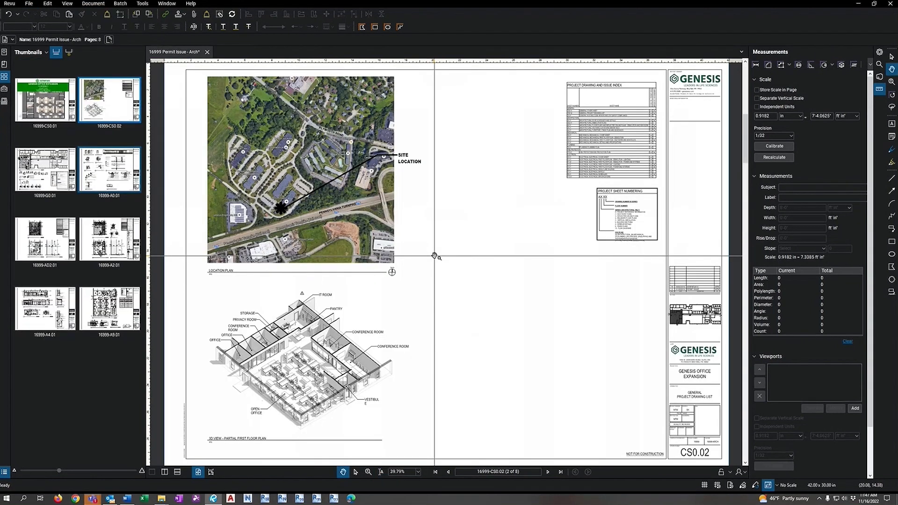